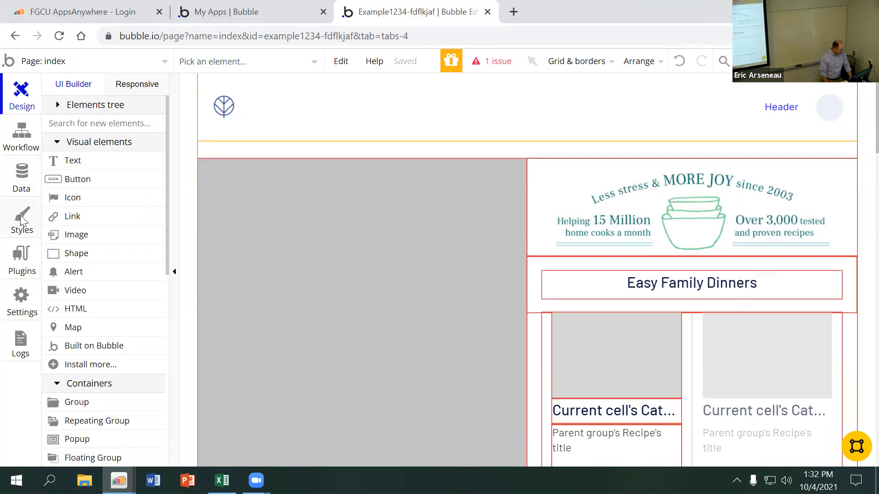
# Open the app's style library to view its element styles
pyautogui.click(21, 221)
pyautogui.moveTo(156, 222)
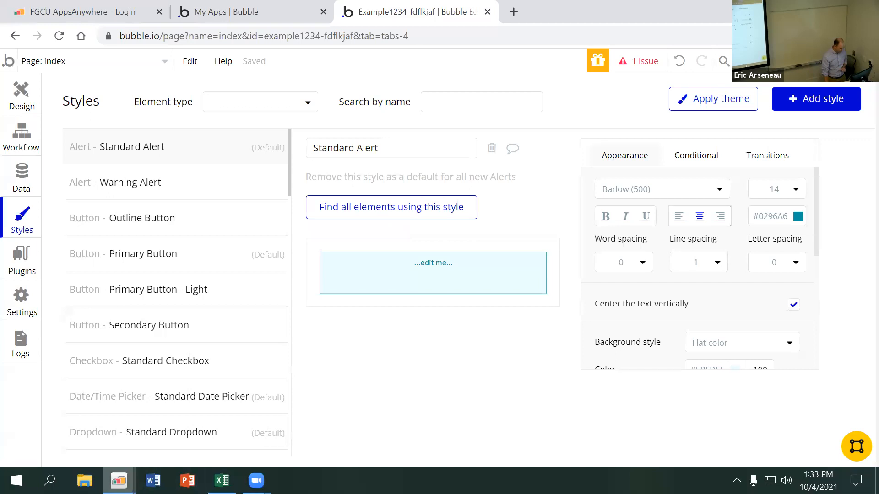
# Switch to the Excel attendance workbook, mark cell G2 with x under 10/4/2021, and return to the Bubble editor
pyautogui.click(197, 442)
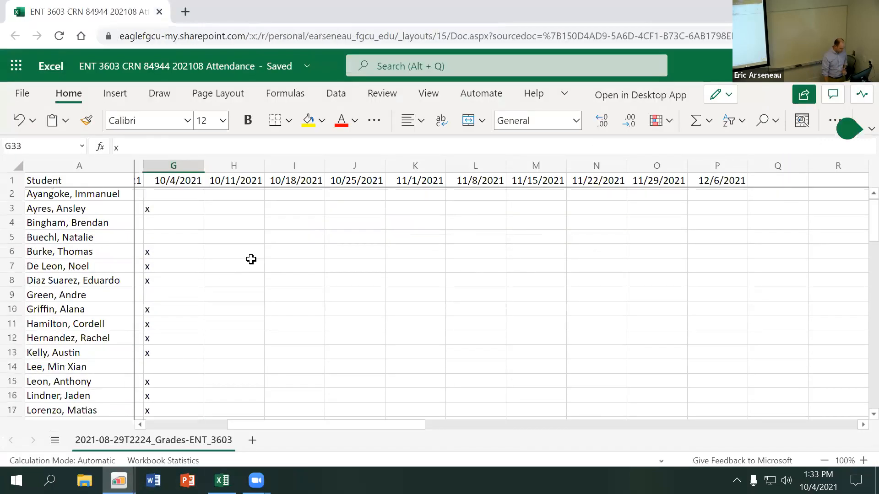
pyautogui.click(164, 196)
pyautogui.write('x')
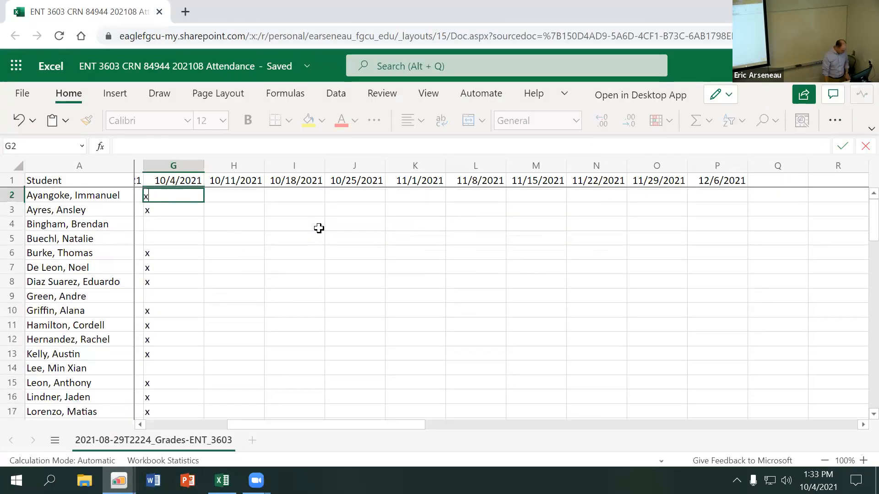
pyautogui.click(175, 233)
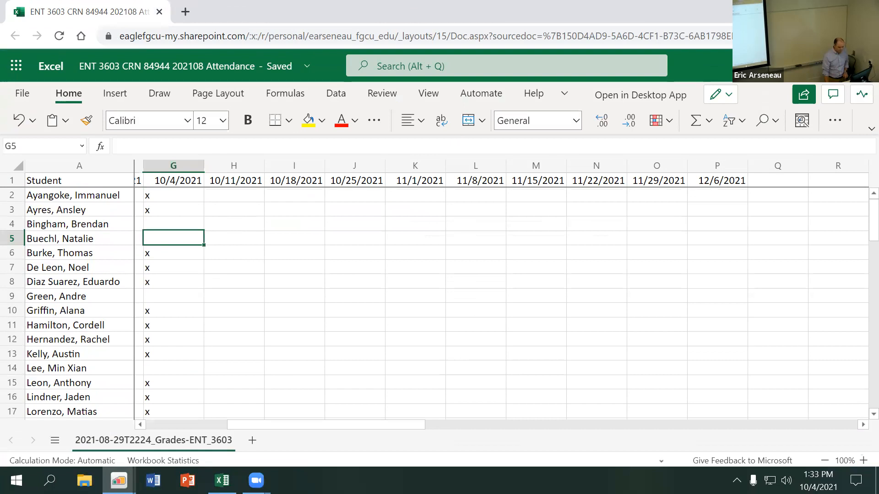
pyautogui.hotkey('alt', 'Tab')
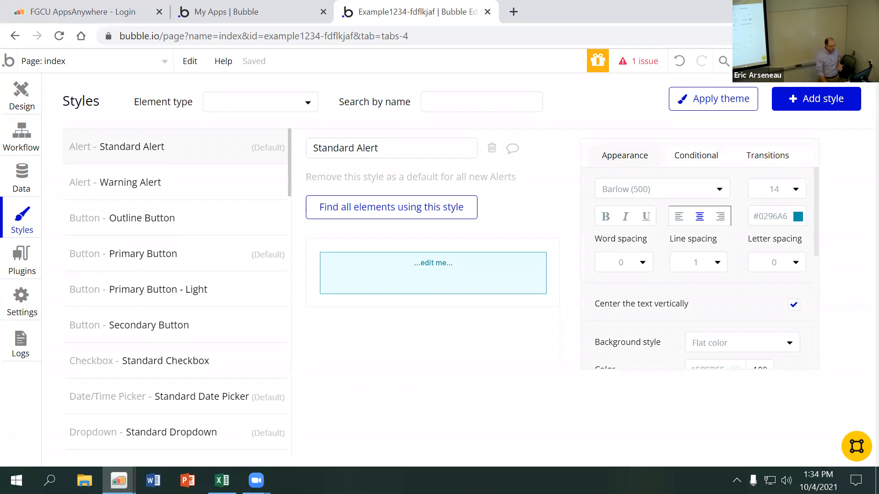
# Return to the page design view and create a new blank page named new_example
pyautogui.click(27, 101)
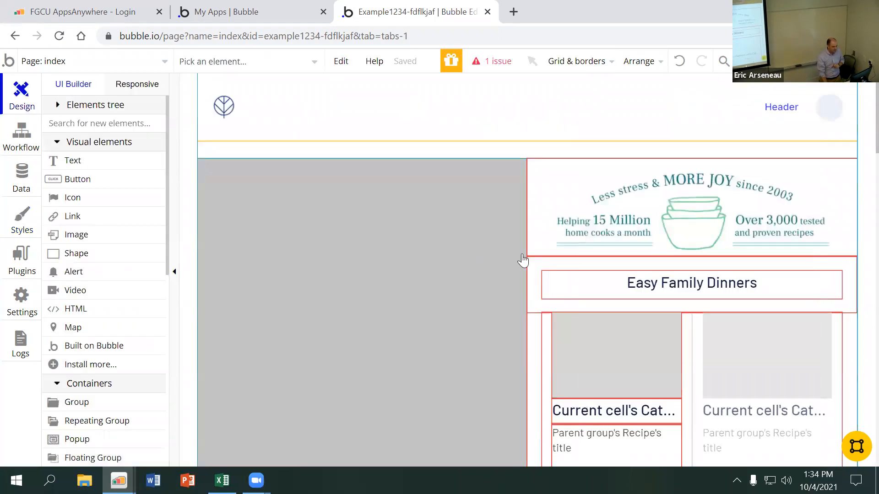
pyautogui.scroll(-2, 621, 274)
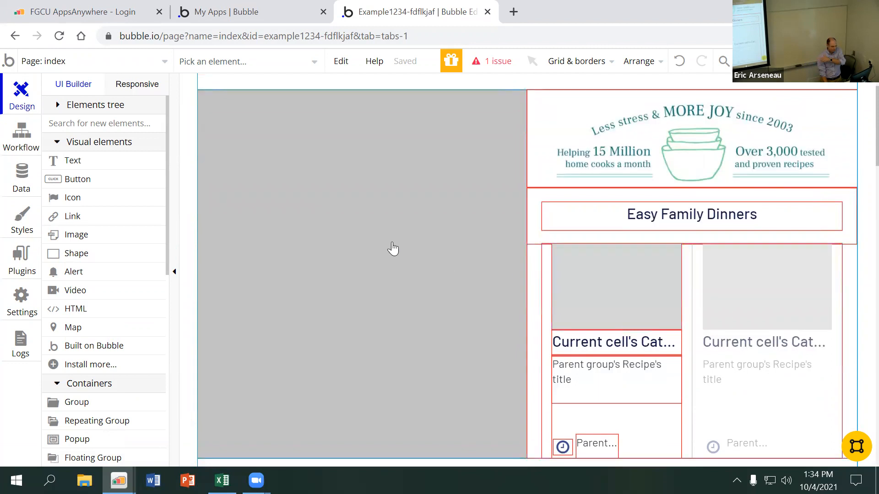
pyautogui.click(130, 66)
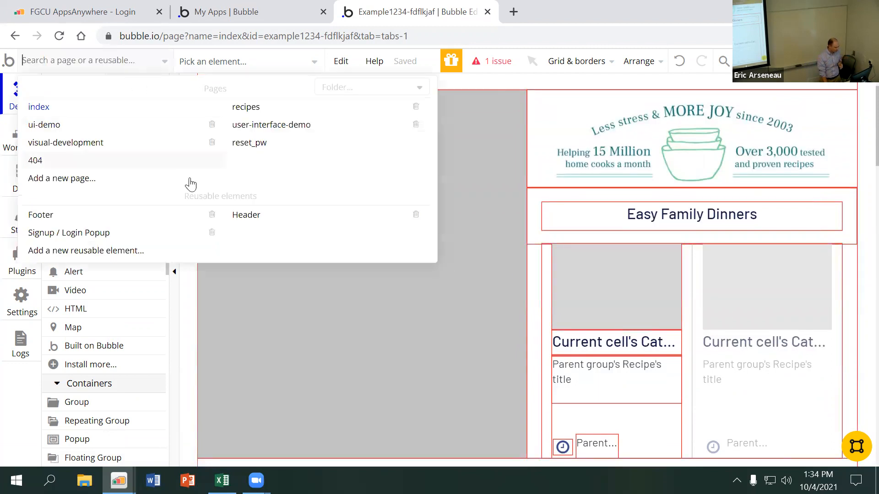
pyautogui.click(138, 181)
pyautogui.write('new_example')
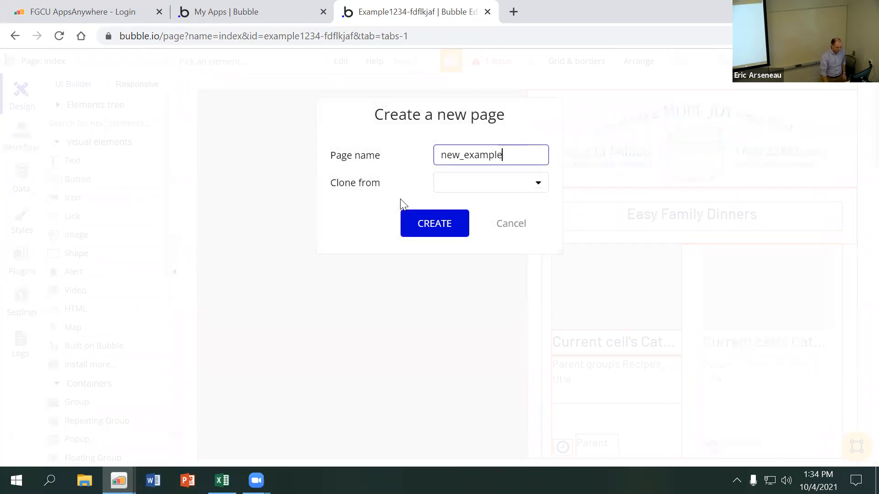
pyautogui.click(451, 229)
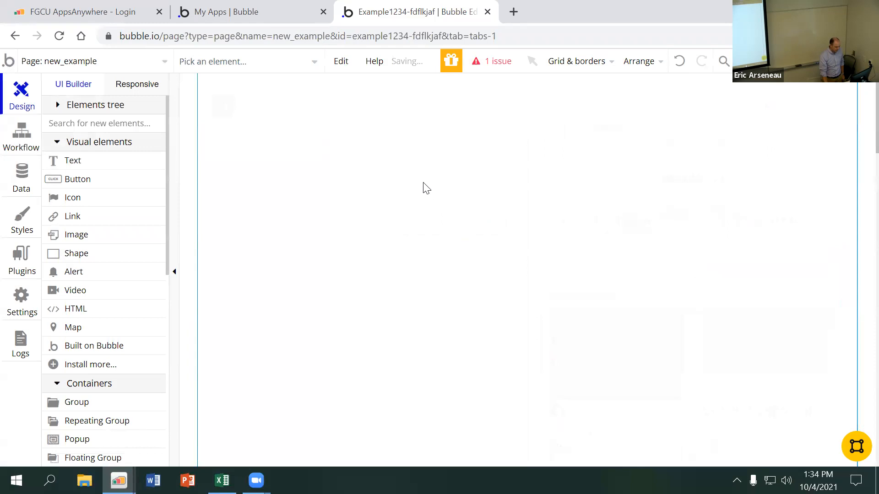
# Draw a text element about 403 by 118 px in the page's upper area, reading "This is h1 Heading."
pyautogui.click(121, 169)
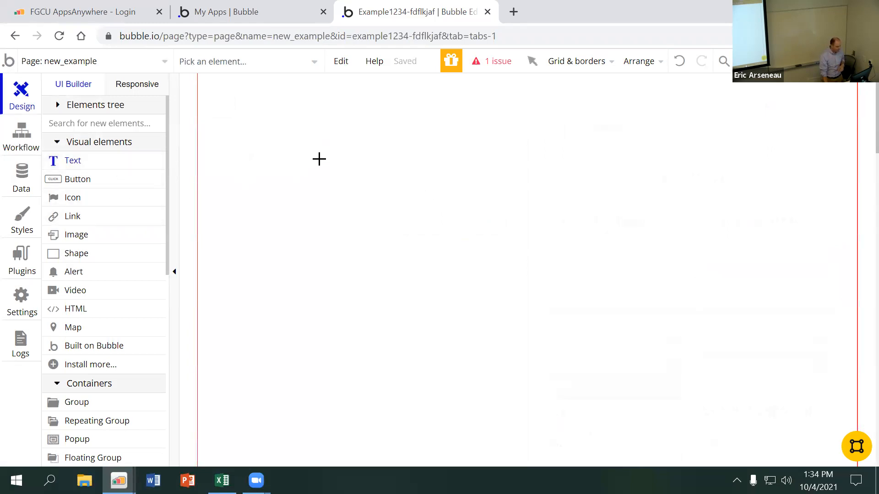
pyautogui.moveTo(319, 159); pyautogui.dragTo(597, 240)
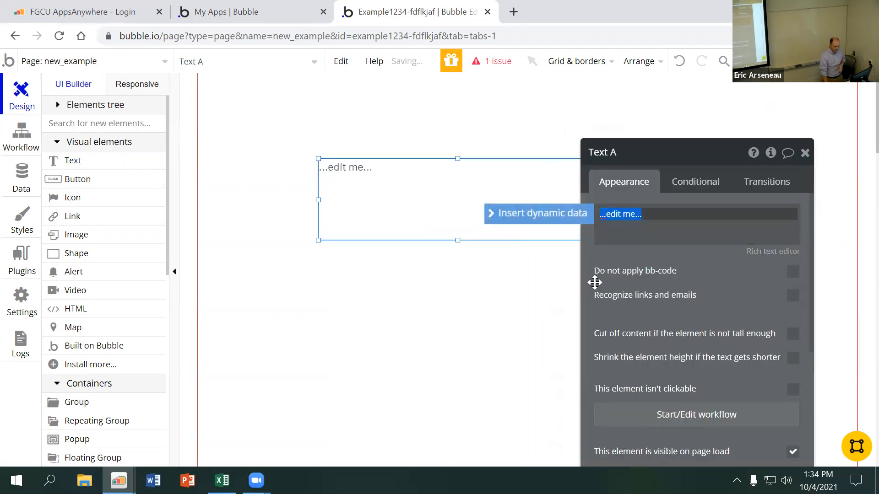
pyautogui.write('This is h1 Heading.')
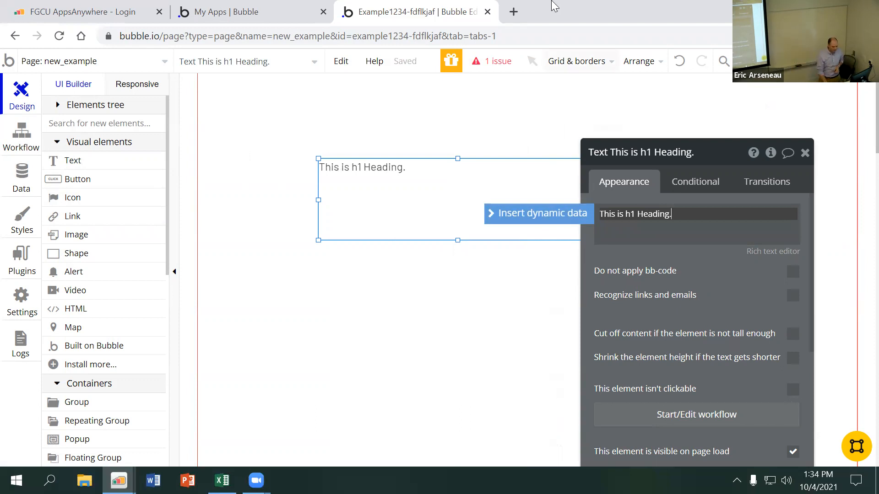
pyautogui.click(673, 265)
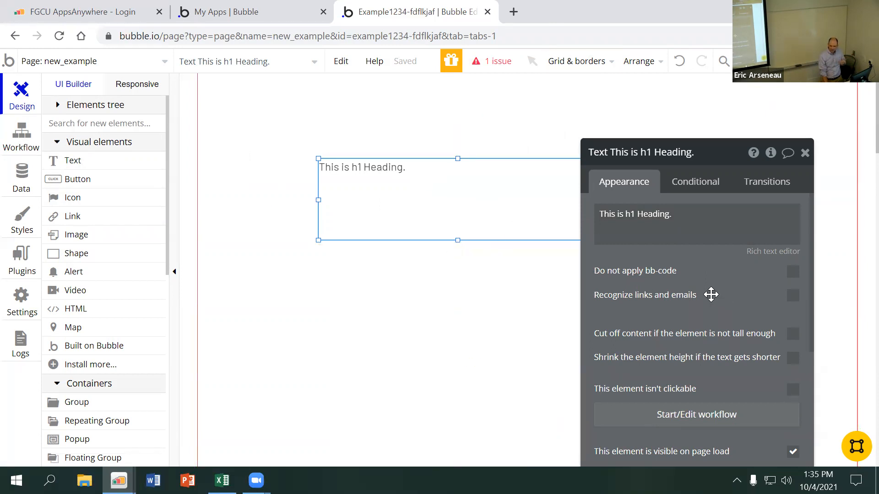
# Apply the H1 Heading - Dark style to the heading text element
pyautogui.scroll(-3, 710, 293)
pyautogui.scroll(-2, 711, 293)
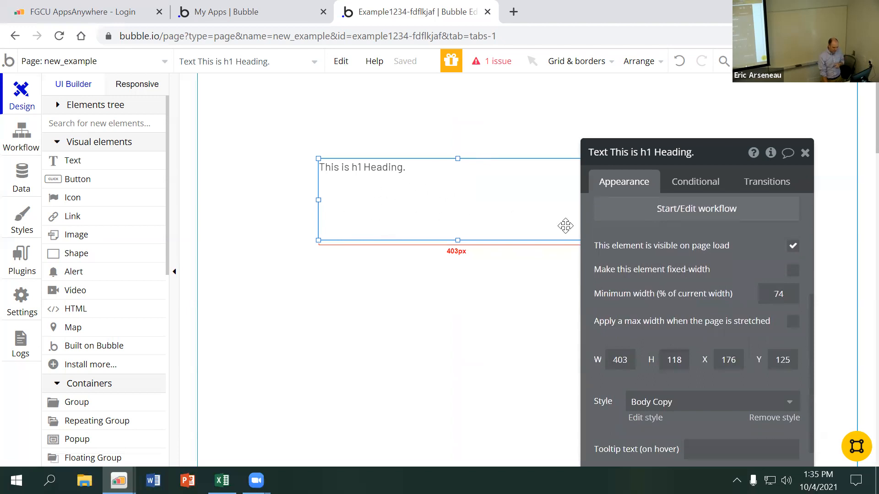
pyautogui.scroll(-2, 626, 256)
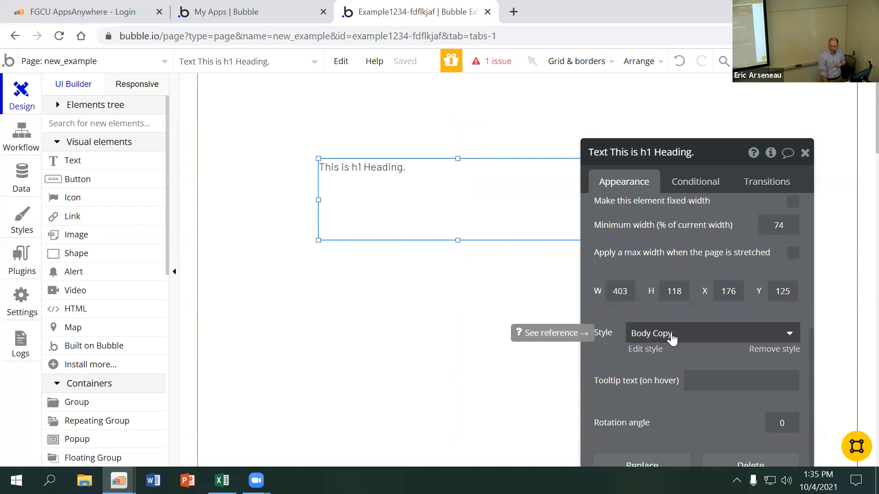
pyautogui.click(686, 337)
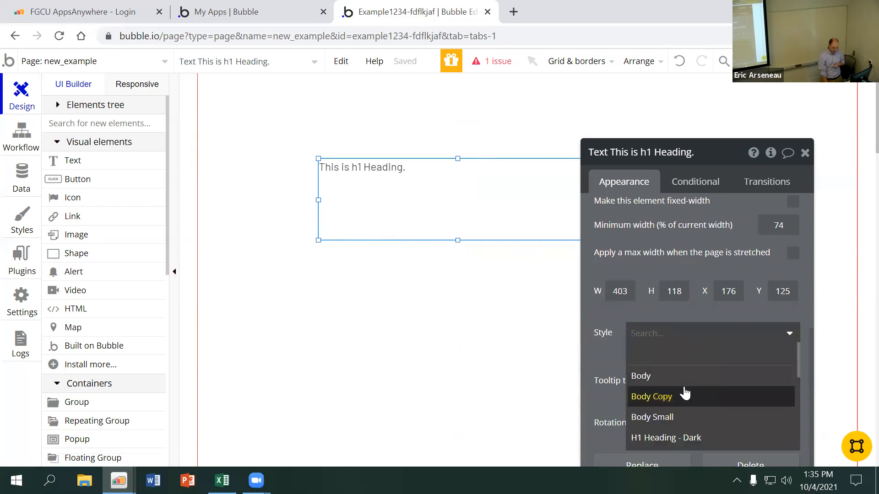
pyautogui.scroll(-1, 682, 392)
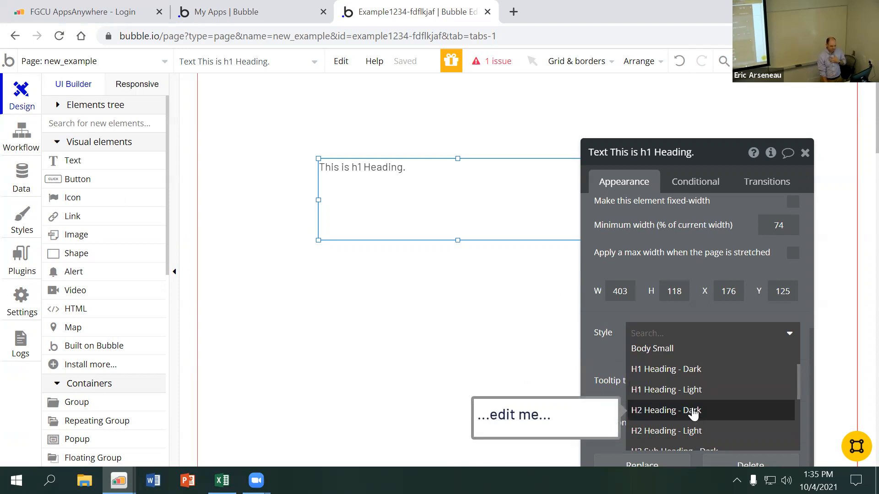
pyautogui.click(665, 376)
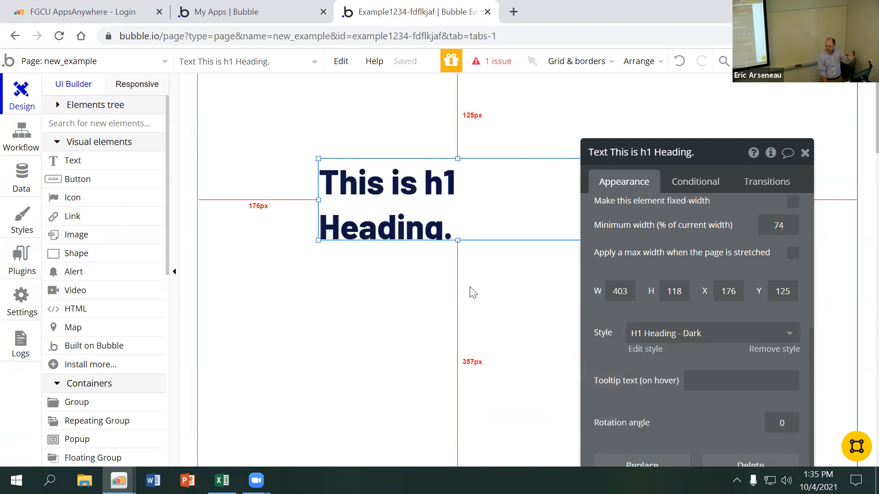
# Find the H1 Heading - Dark text style in the style library and open its definition
pyautogui.click(21, 229)
pyautogui.scroll(-3, 168, 285)
pyautogui.scroll(-12, 169, 285)
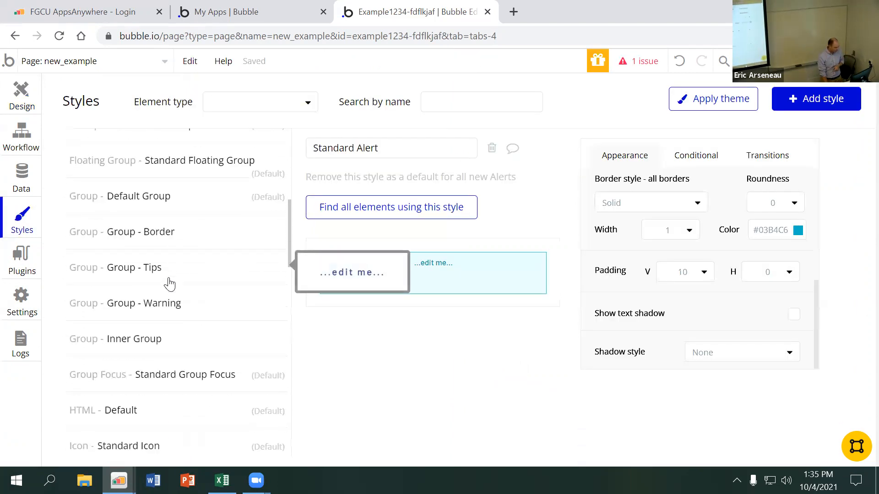
pyautogui.scroll(-9, 167, 302)
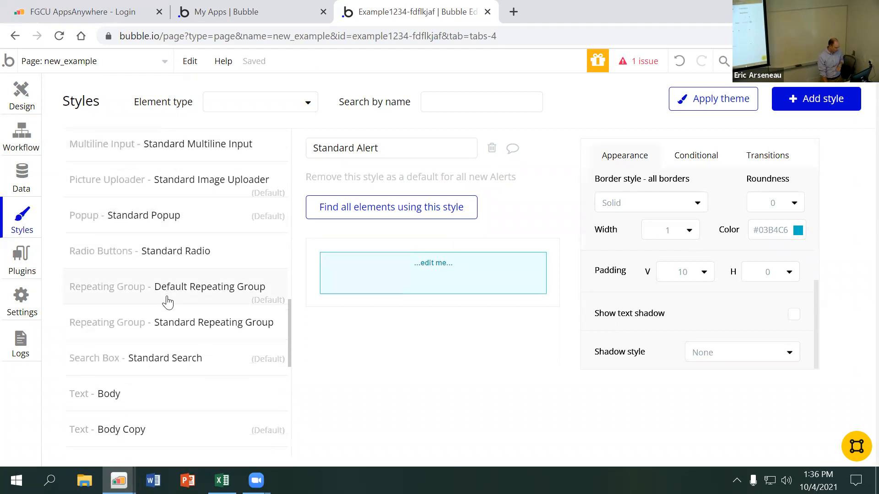
pyautogui.moveTo(152, 231)
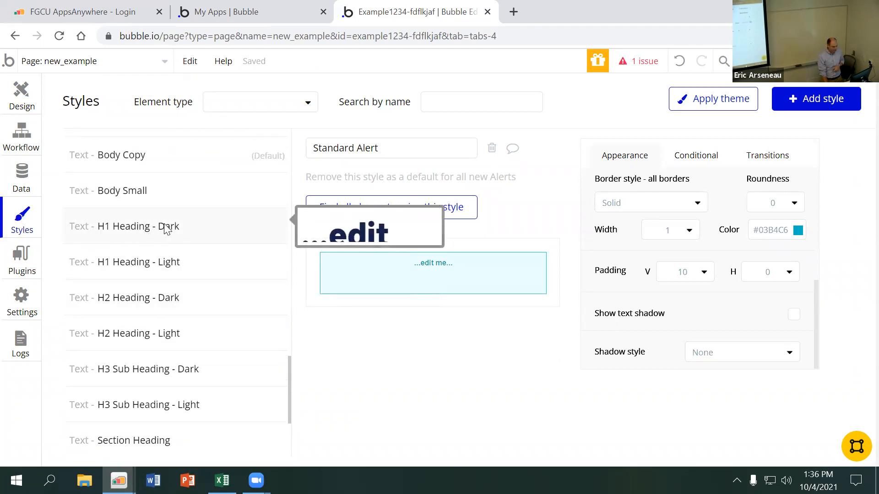
pyautogui.click(167, 228)
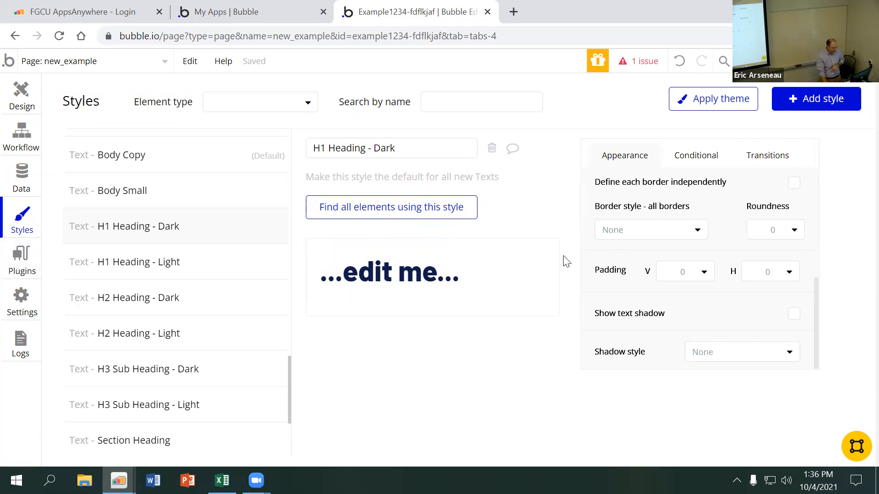
# Back on the page design, switch the heading text's style to Body and back to H1 Heading - Dark
pyautogui.click(16, 101)
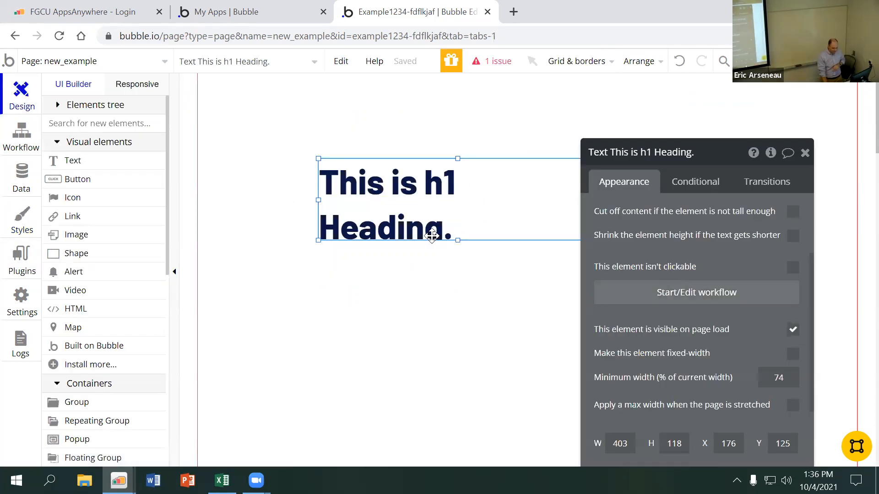
pyautogui.click(416, 281)
pyautogui.click(398, 201)
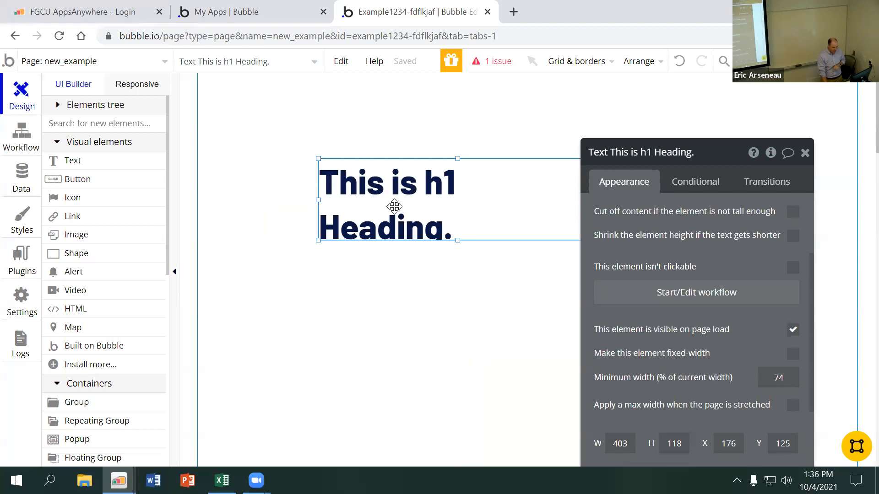
pyautogui.scroll(-5, 637, 302)
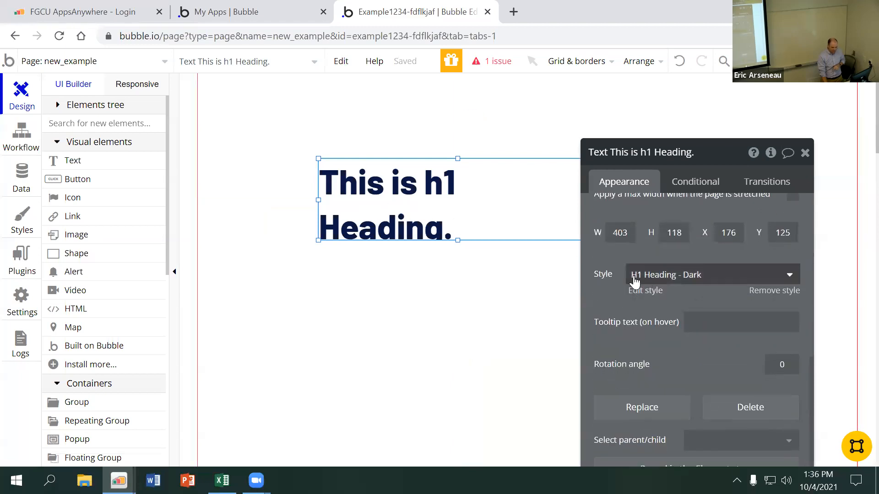
pyautogui.click(674, 274)
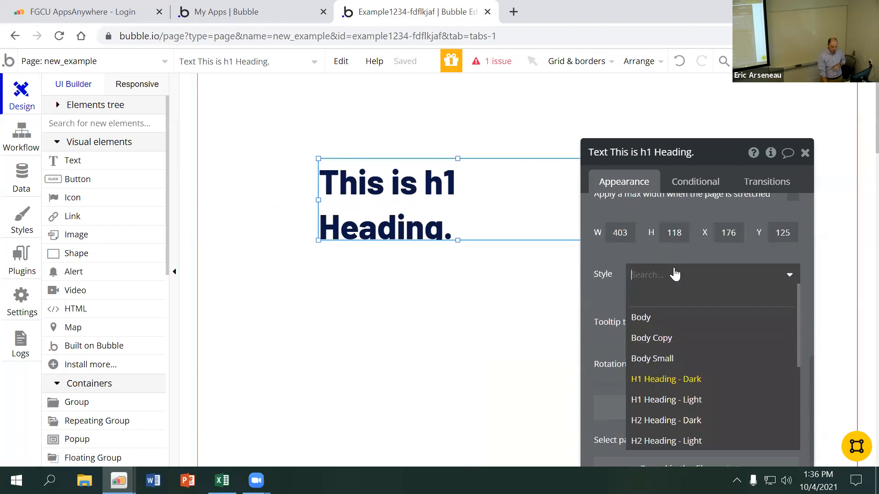
pyautogui.click(663, 323)
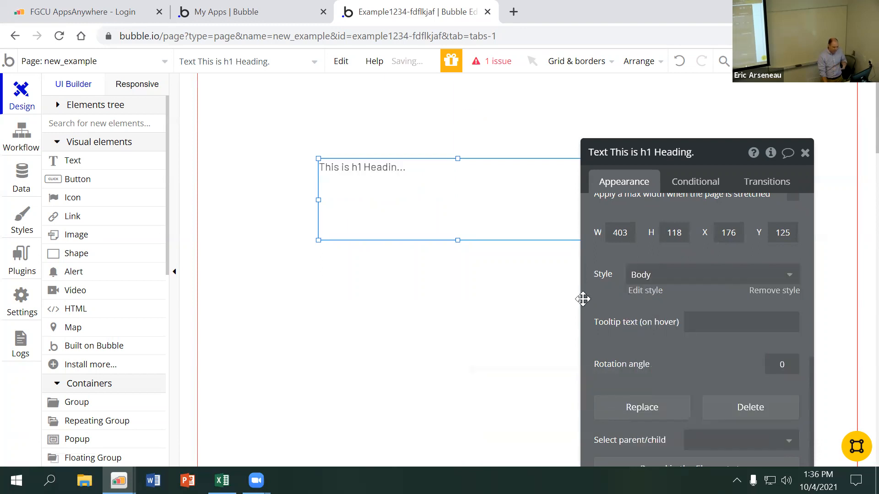
pyautogui.click(648, 276)
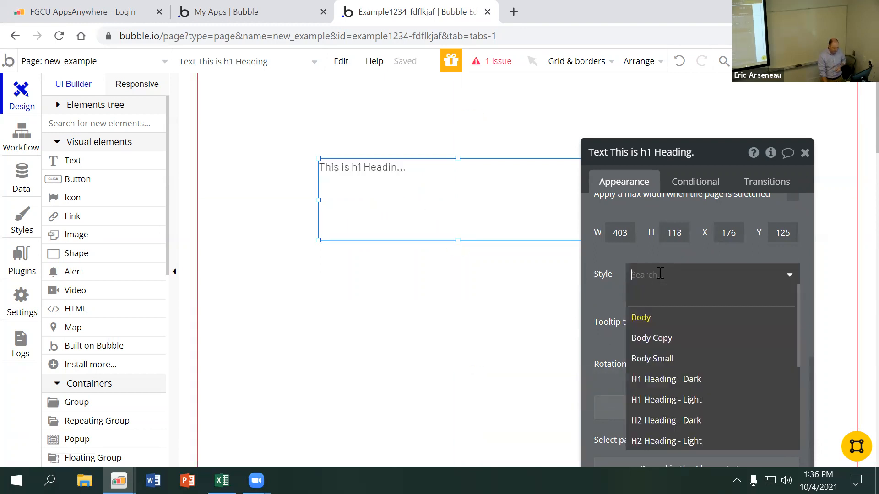
pyautogui.click(668, 377)
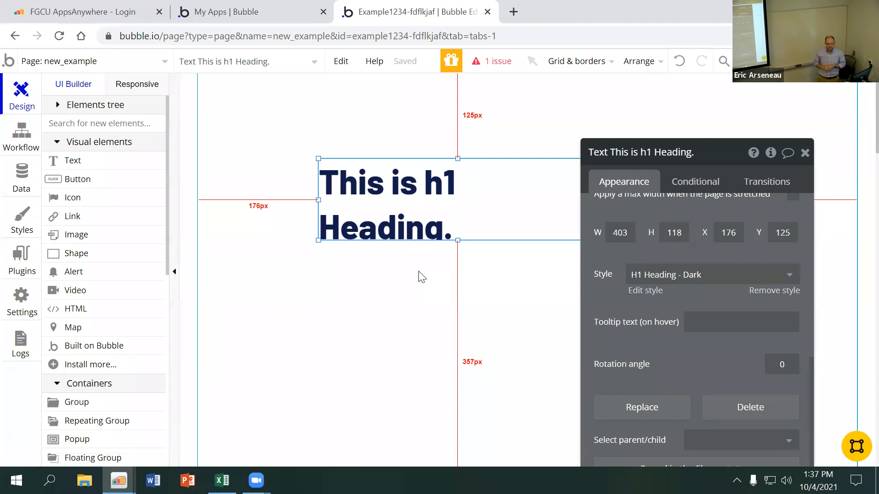
# Search Google in a new browser tab for "red nike shoes men" and open the Nike.com Mens Red Shoes result
pyautogui.click(513, 12)
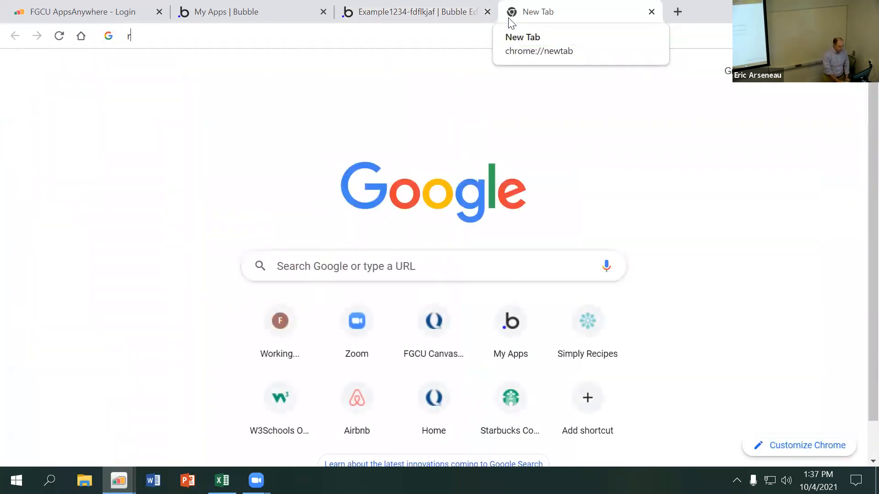
pyautogui.write('red nike shoes men')
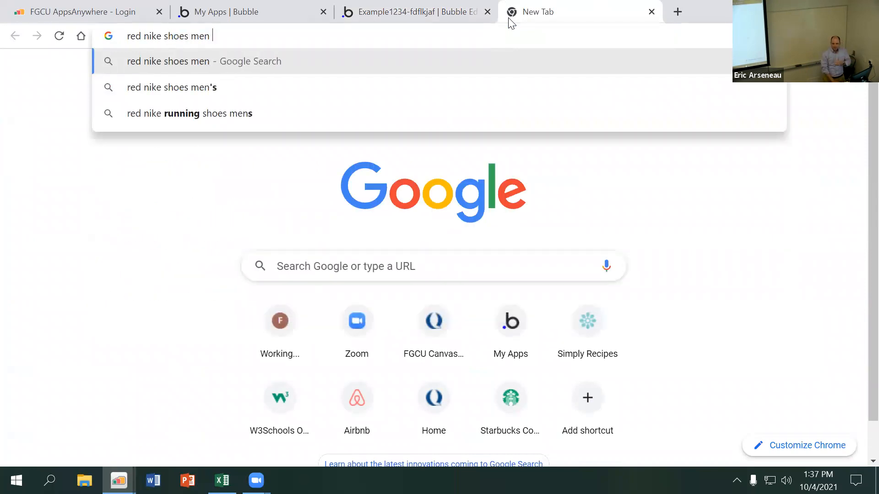
pyautogui.press('Return')
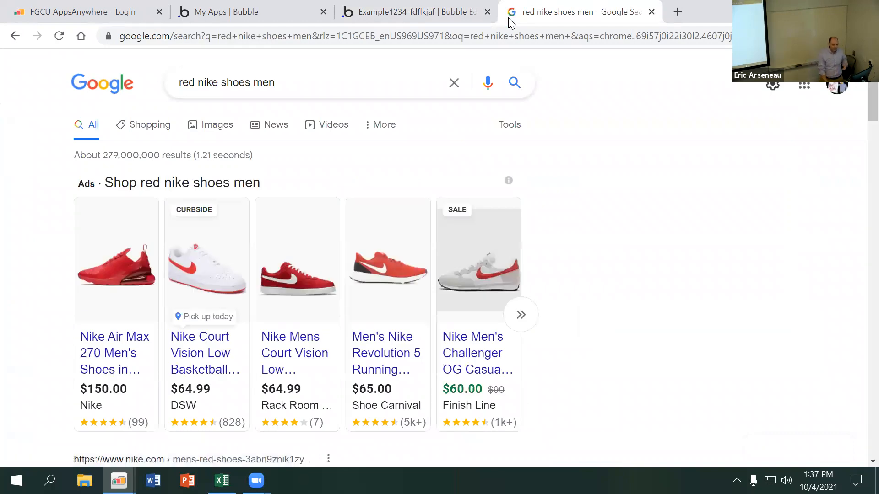
pyautogui.scroll(-3, 339, 250)
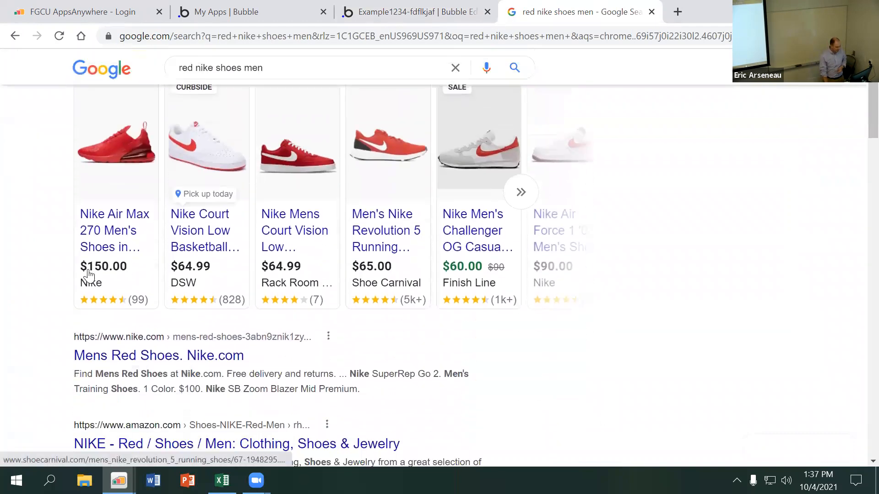
pyautogui.scroll(-2, 133, 274)
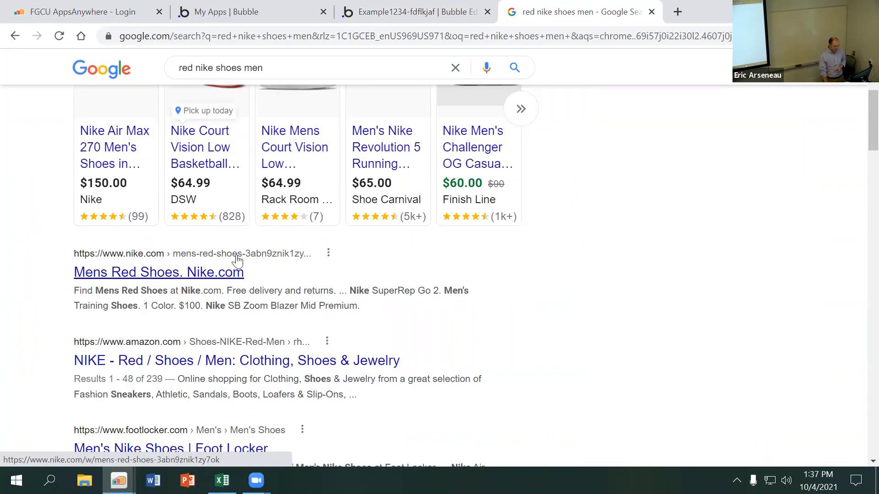
pyautogui.click(209, 280)
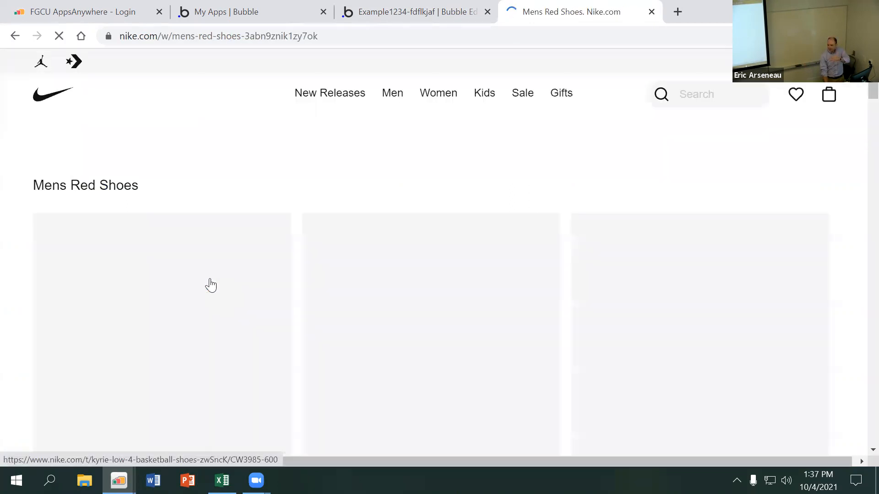
# Examine the page heading and product name headings on Nike's Mens Red Shoes page
pyautogui.scroll(-3, 295, 332)
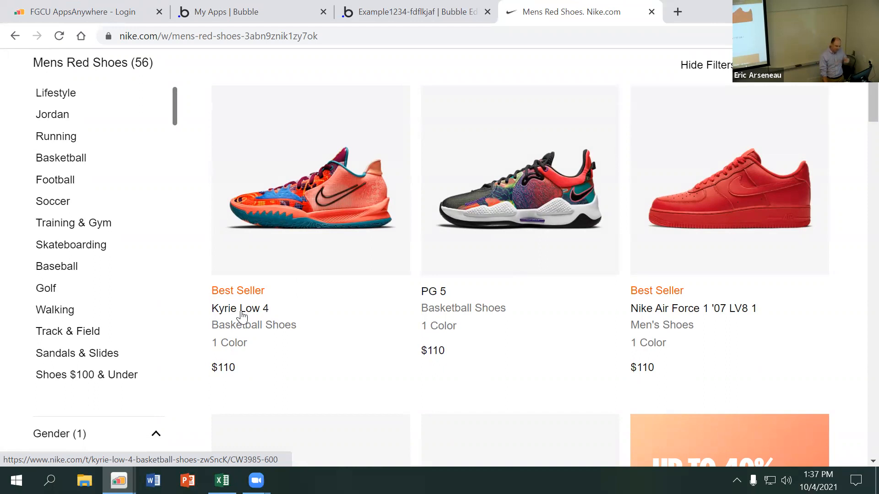
pyautogui.scroll(3, 242, 316)
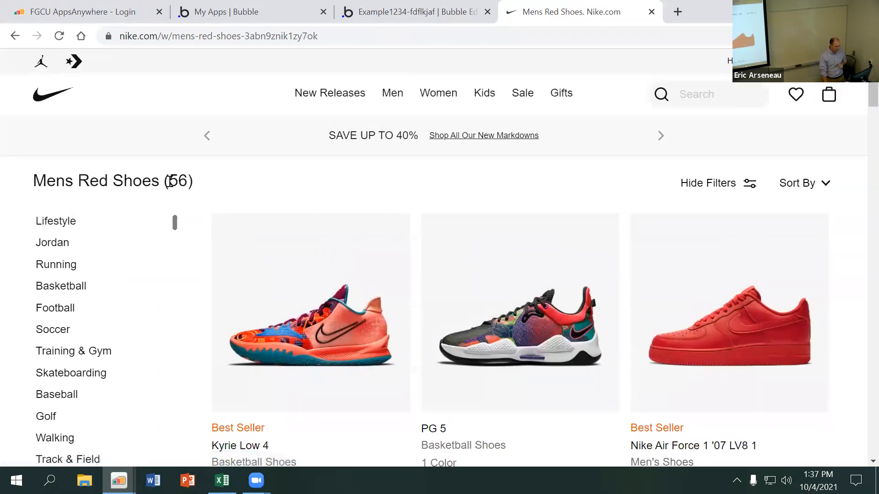
pyautogui.scroll(-1, 269, 376)
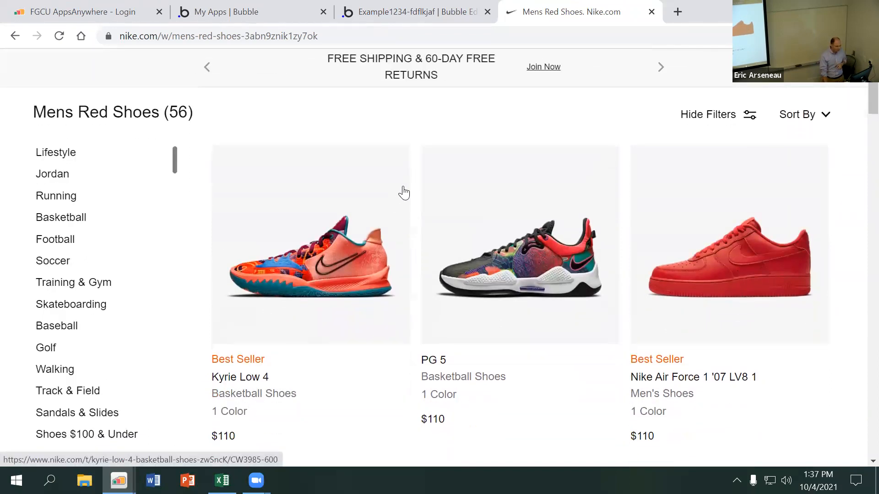
# Back in the Bubble editor, change the heading text's style to H2 Heading - Dark
pyautogui.click(405, 17)
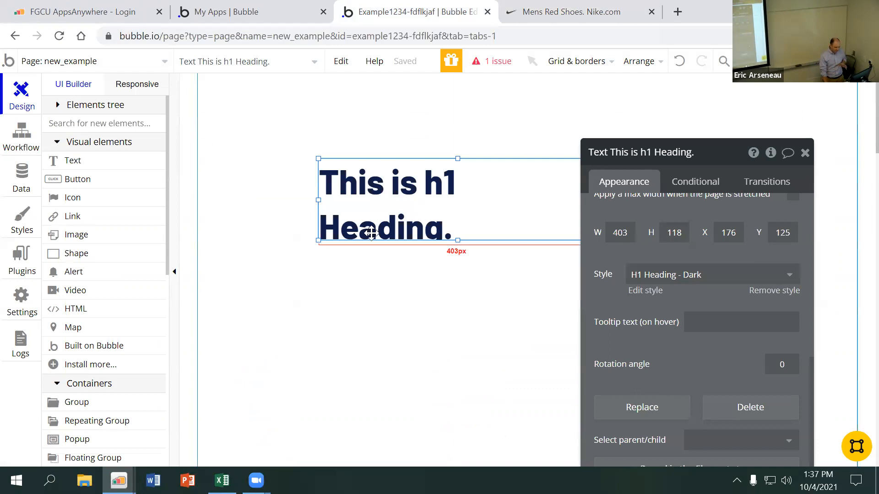
pyautogui.click(655, 263)
pyautogui.scroll(-1, 665, 349)
pyautogui.click(666, 352)
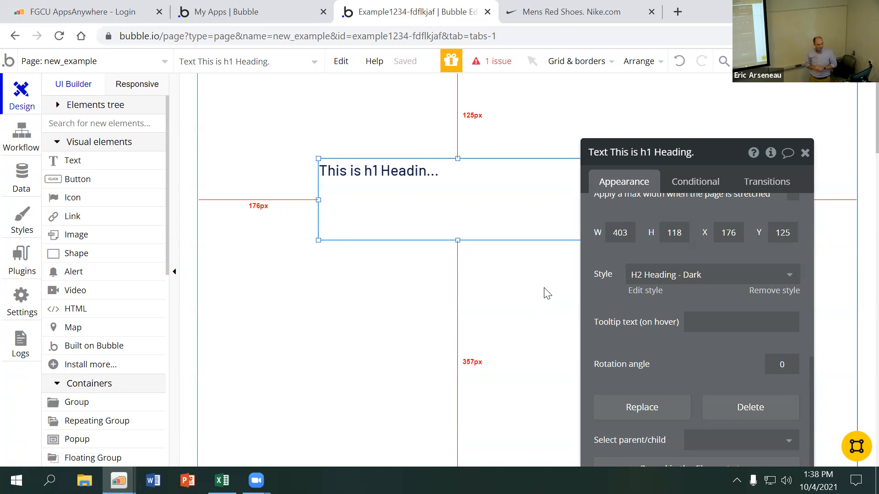
# Revisit the Nike page for comparison, and open the custom data types of the Bubble app
pyautogui.click(589, 13)
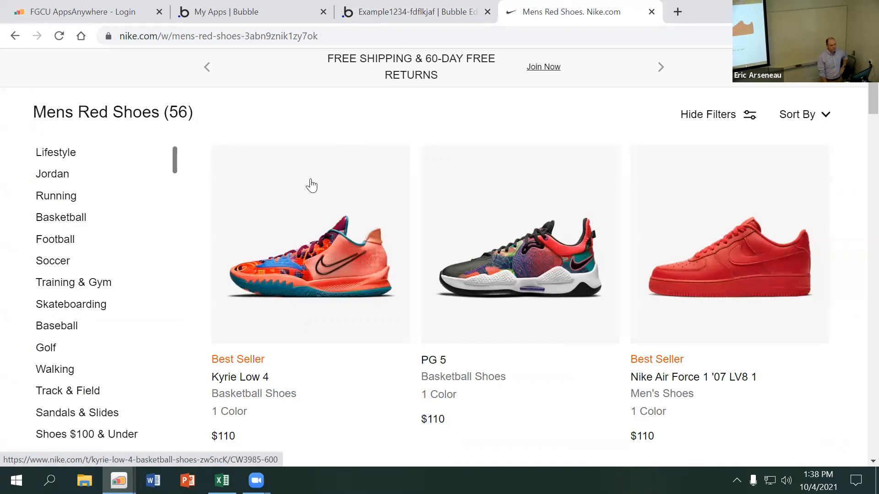
pyautogui.click(418, 10)
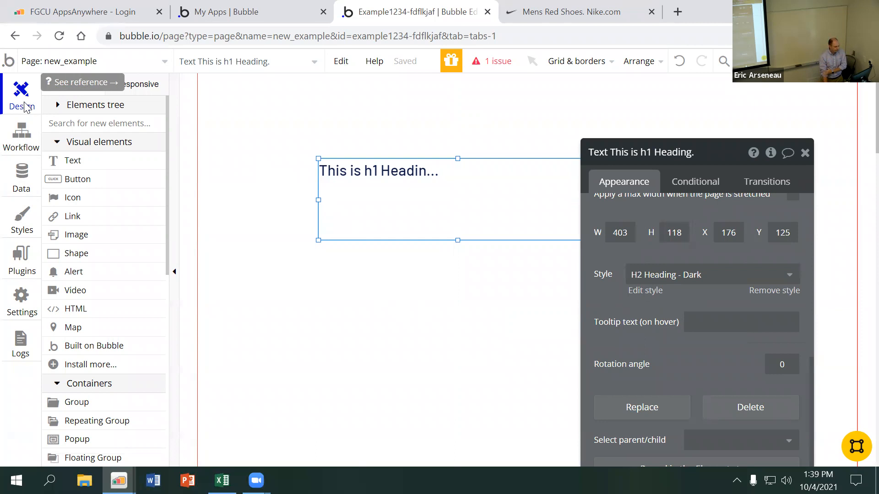
pyautogui.click(30, 185)
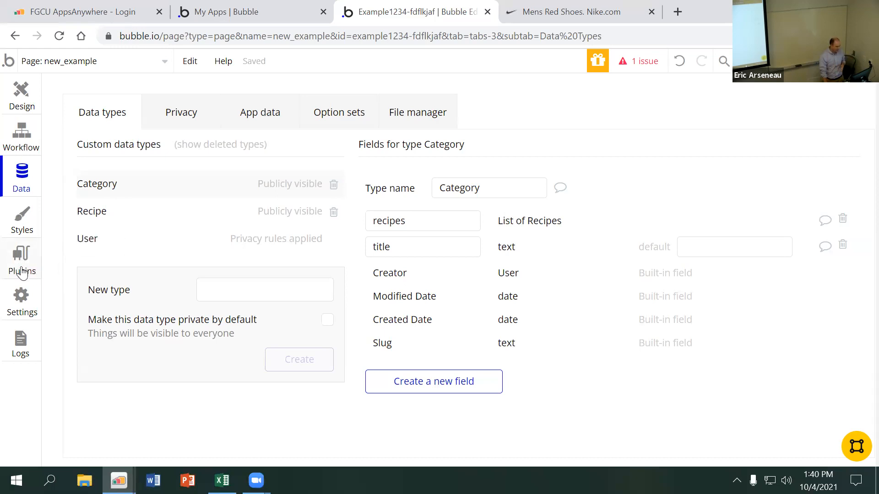
pyautogui.click(31, 185)
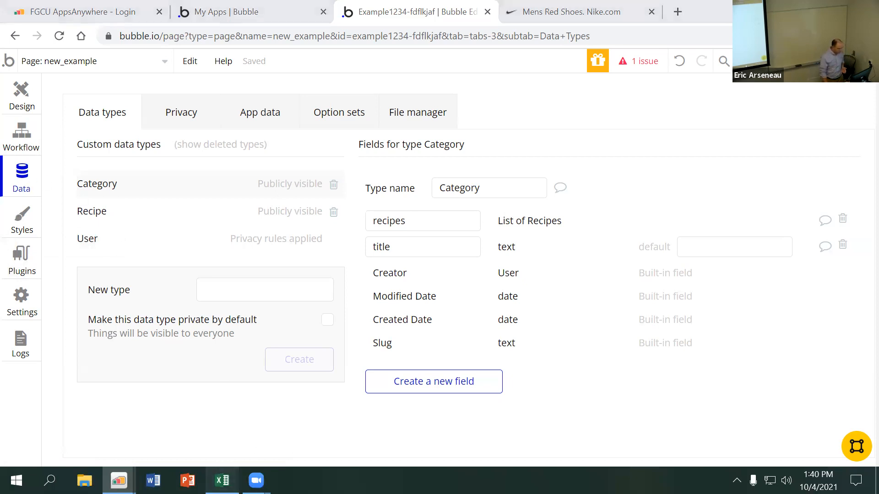
# Switch to Excel, create a blank workbook and rename its first sheet as Users
pyautogui.click(222, 480)
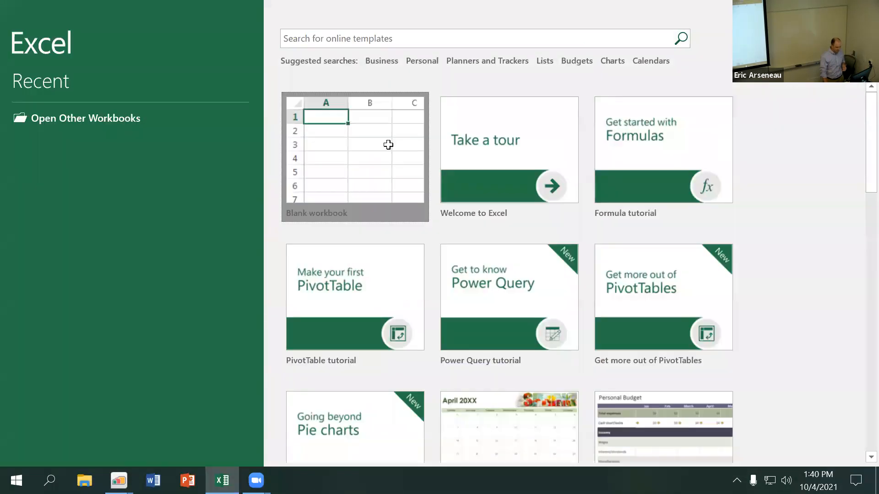
pyautogui.click(370, 219)
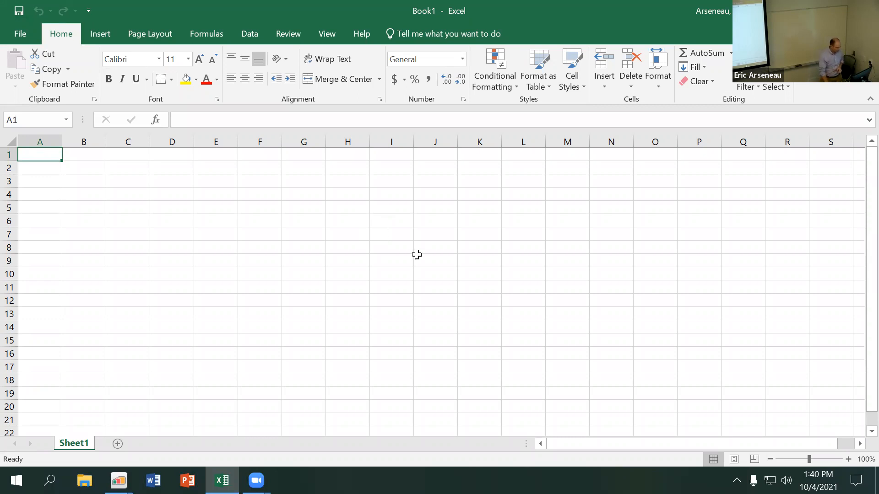
pyautogui.doubleClick(80, 441)
pyautogui.write('User')
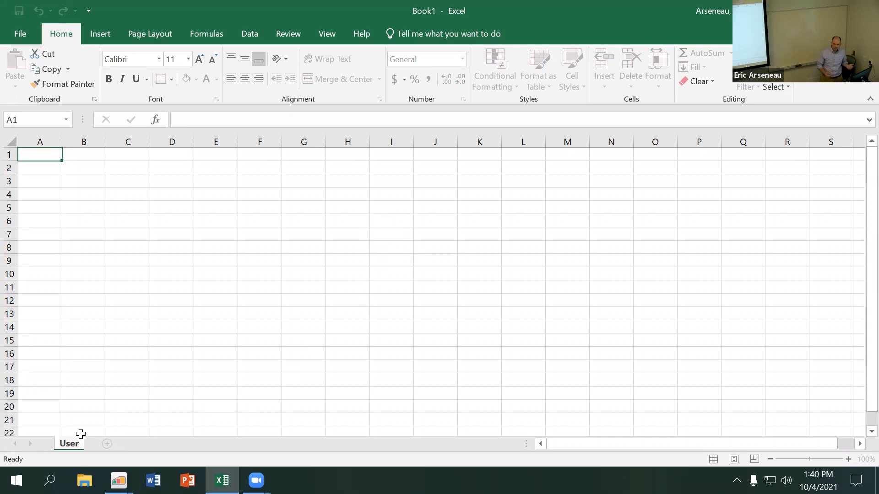
pyautogui.write('s')
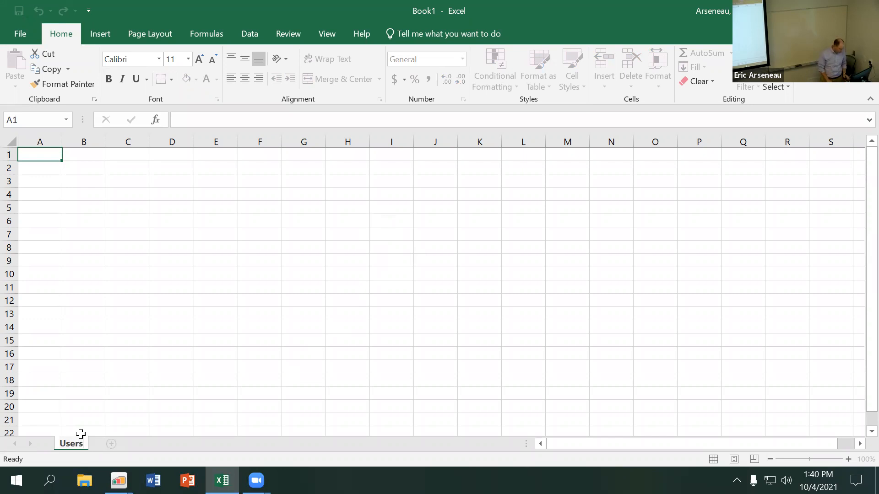
pyautogui.press('Return')
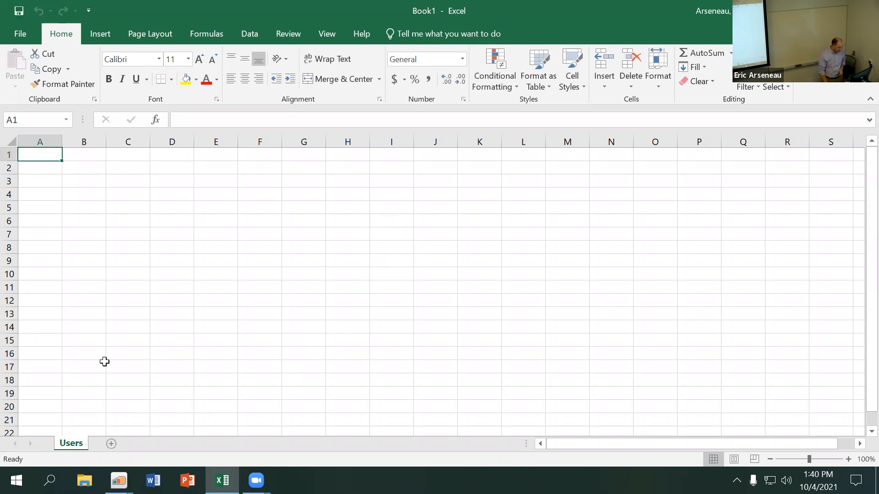
# Add a second worksheet and name it Vehicles
pyautogui.click(110, 443)
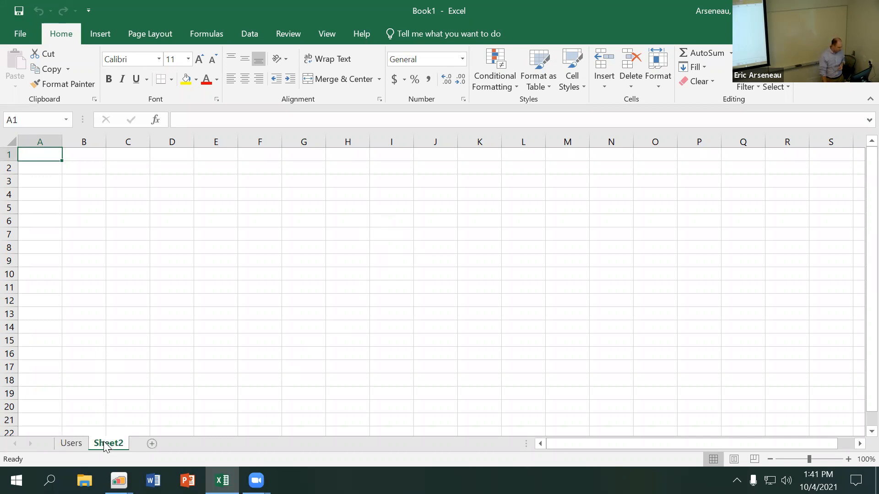
pyautogui.doubleClick(107, 443)
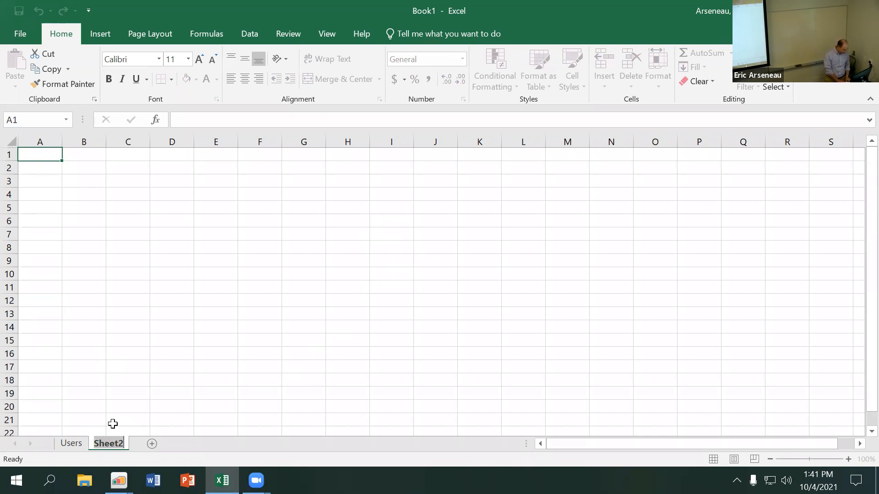
pyautogui.write('Vehicles')
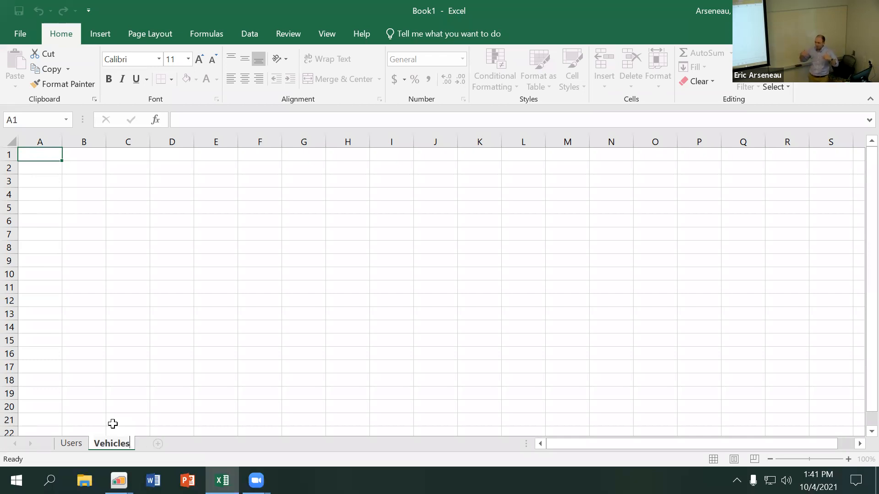
pyautogui.click(113, 424)
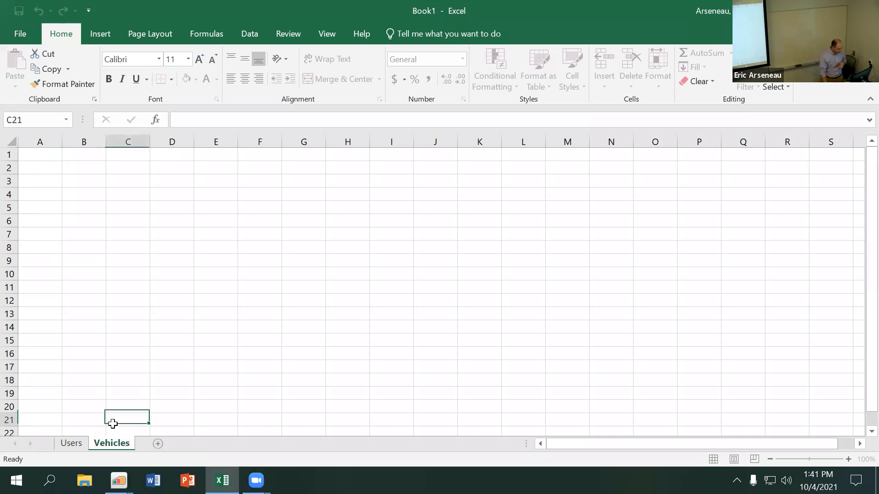
# Return to the Users sheet and arrange Excel and the Bubble browser window side by side, with Excel on the left half
pyautogui.click(73, 444)
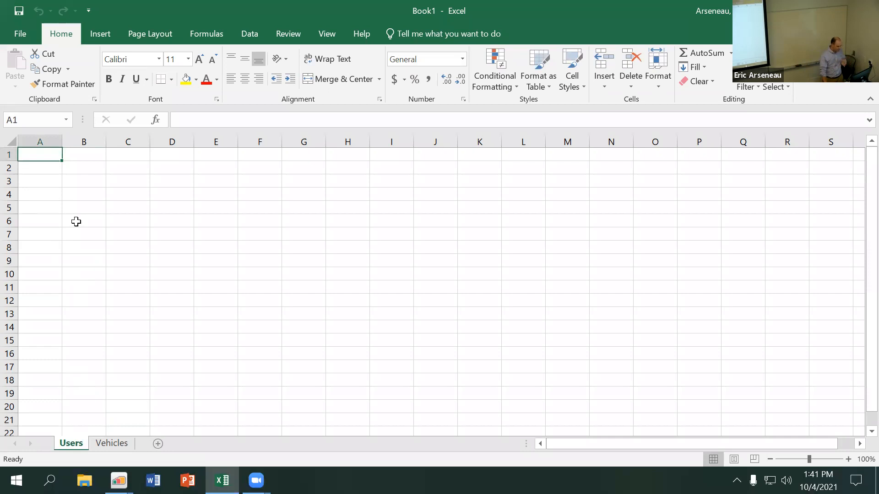
pyautogui.press('super+Left')
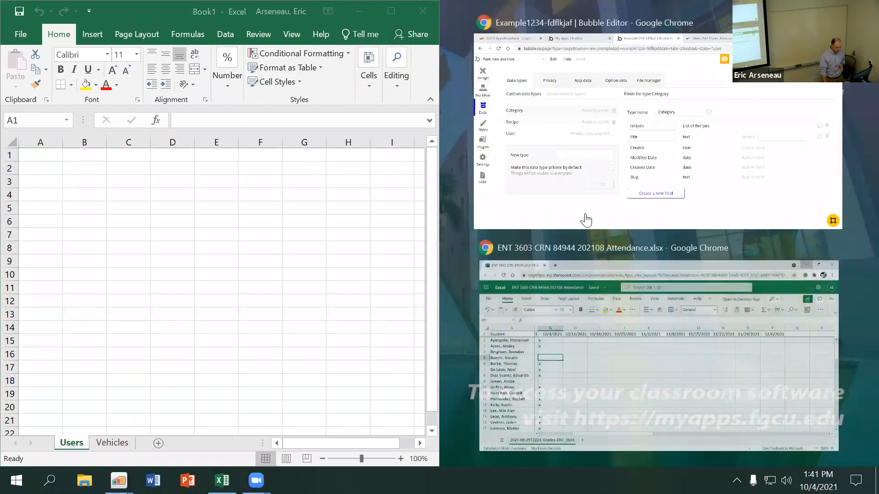
pyautogui.click(586, 221)
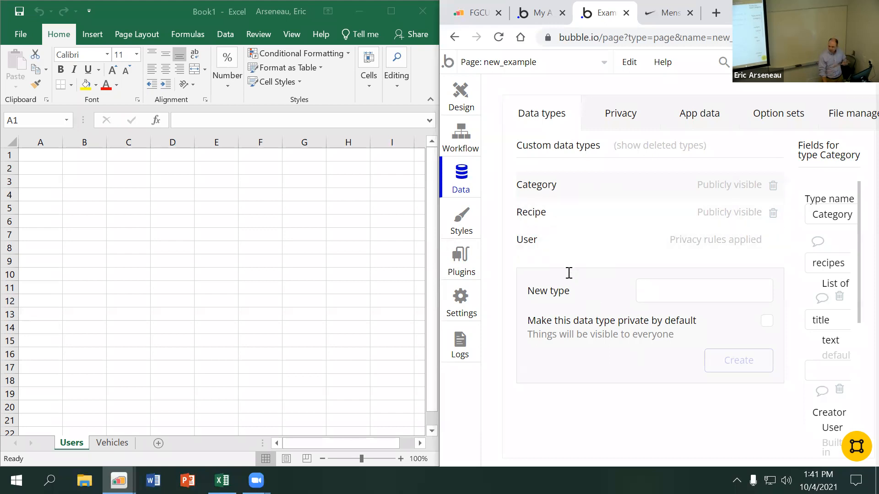
# Enter the column headers username, password, email and phone in cells A1 to D1 of the Users sheet
pyautogui.click(49, 181)
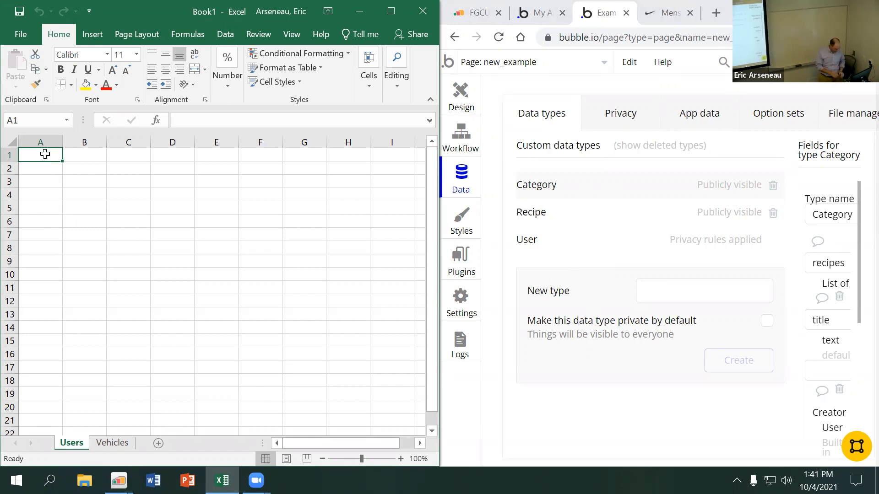
pyautogui.write('username')
pyautogui.press('Tab')
pyautogui.write('p')
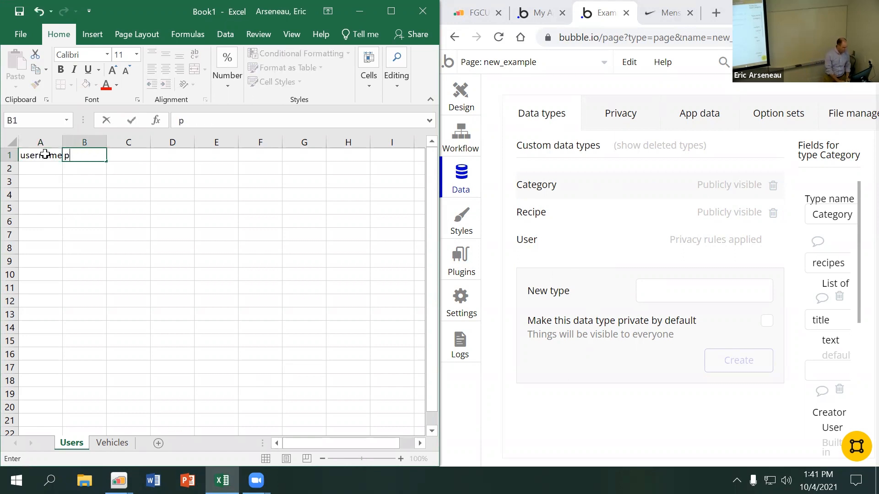
pyautogui.write('assword')
pyautogui.press('Tab')
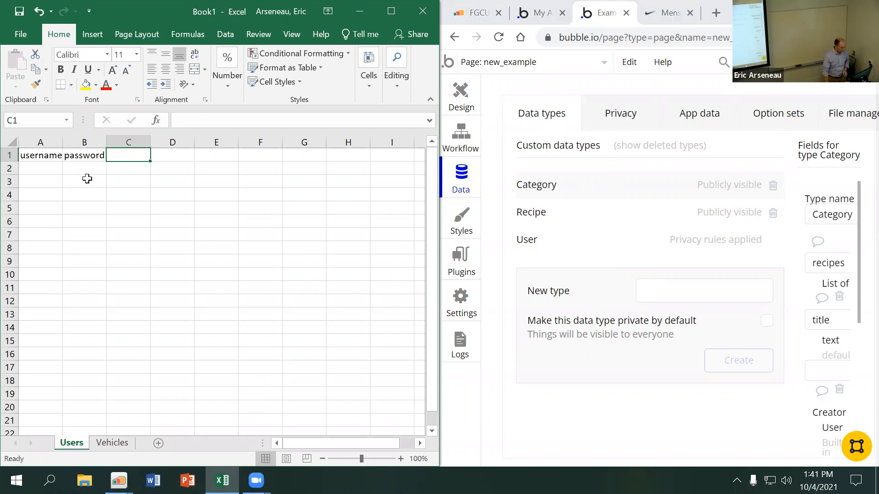
pyautogui.write('email')
pyautogui.press('Tab')
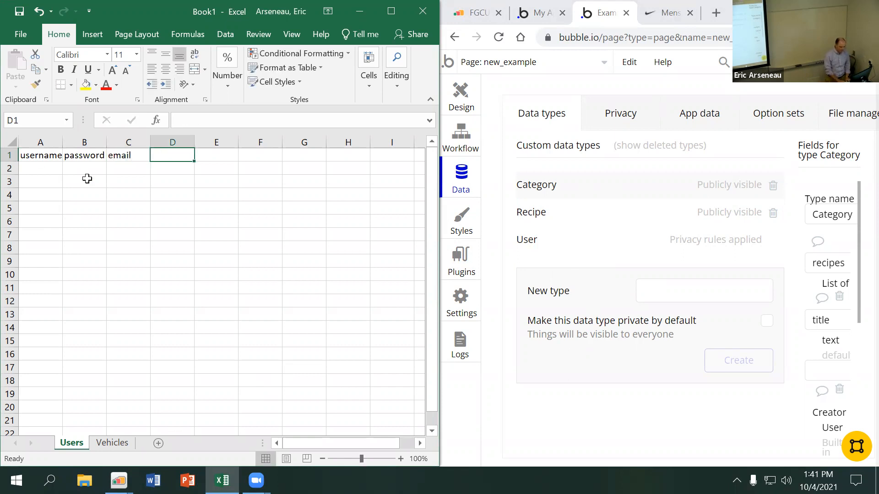
pyautogui.write('phone')
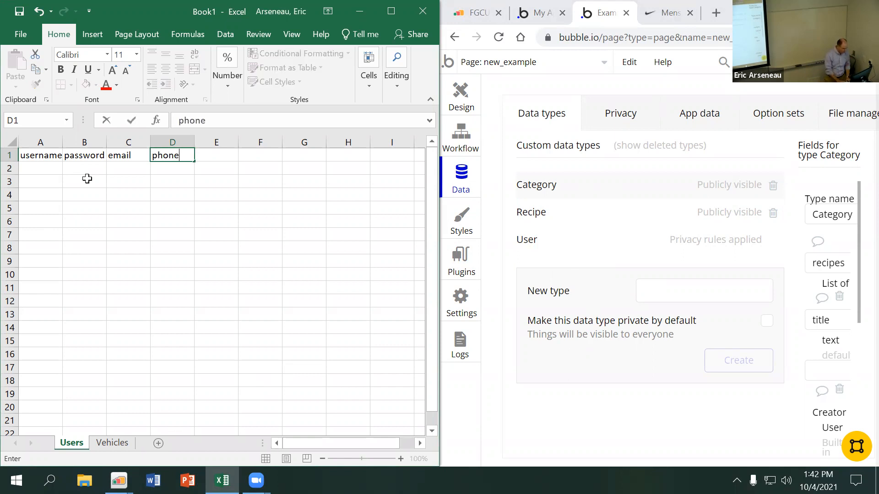
pyautogui.press('Tab')
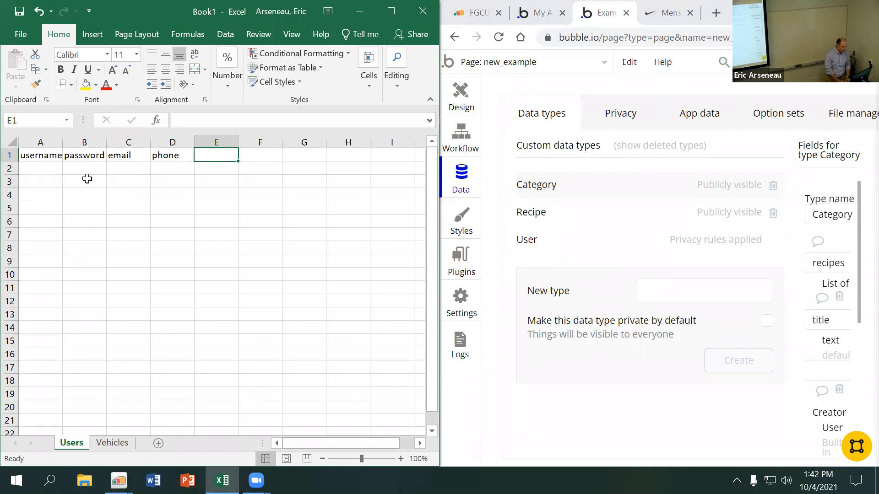
# Add the header "created date" in E1 and autofit column E to the text
pyautogui.write('created date')
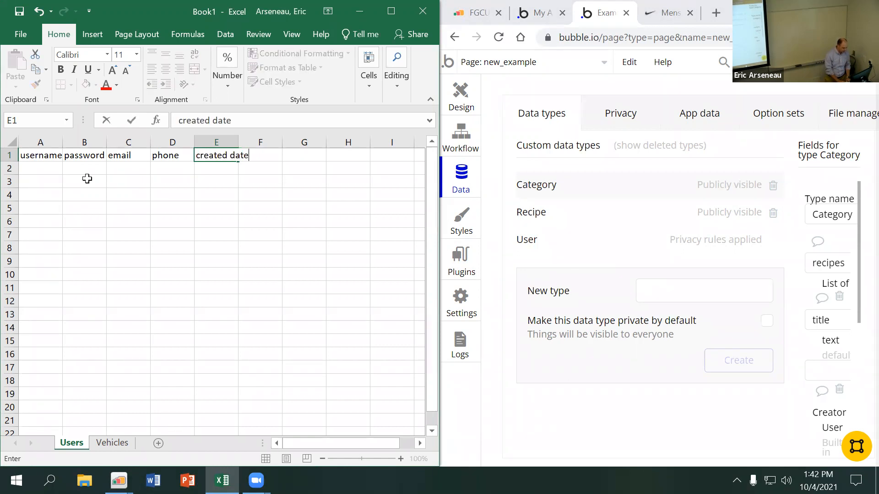
pyautogui.press('Tab')
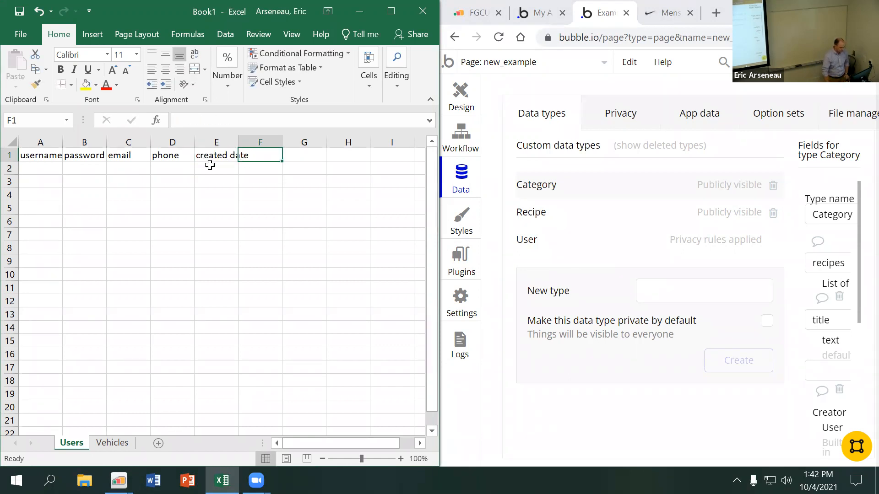
pyautogui.doubleClick(238, 142)
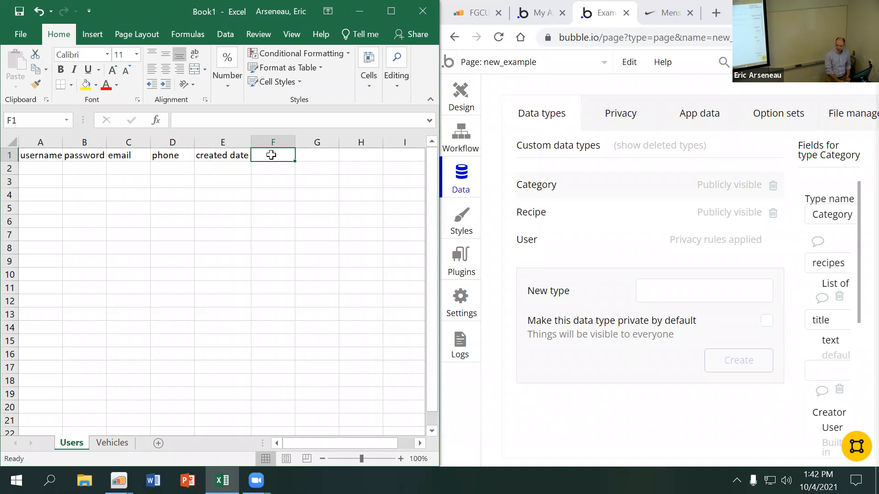
# Add the header "modified date" in F1 and autofit column F to the text
pyautogui.write('modefied')
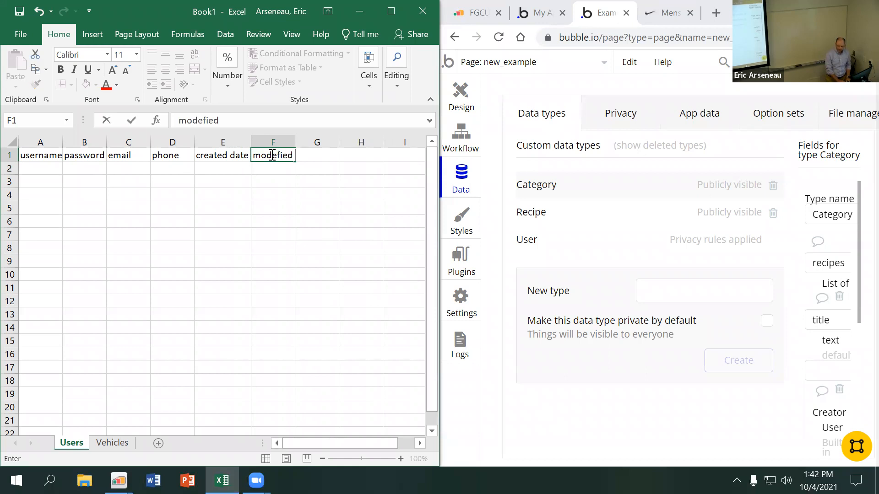
pyautogui.write(' date')
pyautogui.press('BackSpace')
pyautogui.press('BackSpace')
pyautogui.press('BackSpace')
pyautogui.press('BackSpace')
pyautogui.press('BackSpace')
pyautogui.press('BackSpace')
pyautogui.press('BackSpace')
pyautogui.press('BackSpace')
pyautogui.press('BackSpace')
pyautogui.press('BackSpace')
pyautogui.write('ified date')
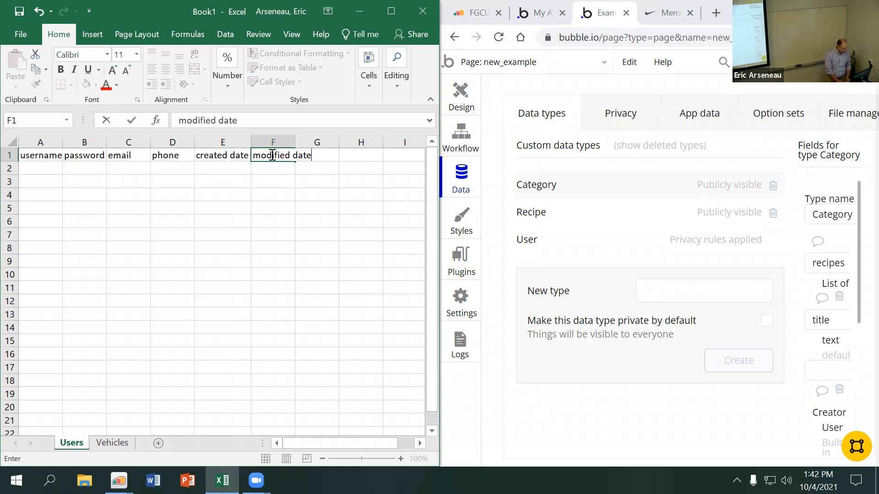
pyautogui.press('Return')
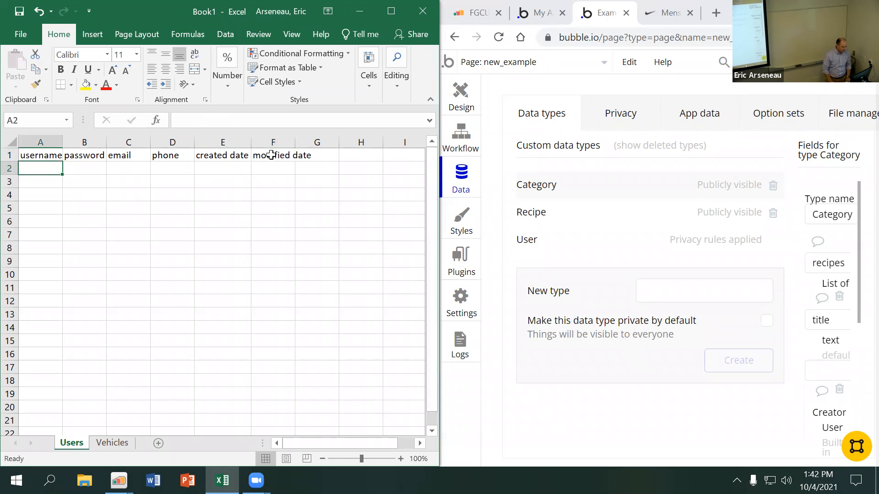
pyautogui.click(297, 142)
pyautogui.doubleClick(296, 143)
# Add the header "# of logins" in G1 and autofit column G to the text
pyautogui.click(339, 155)
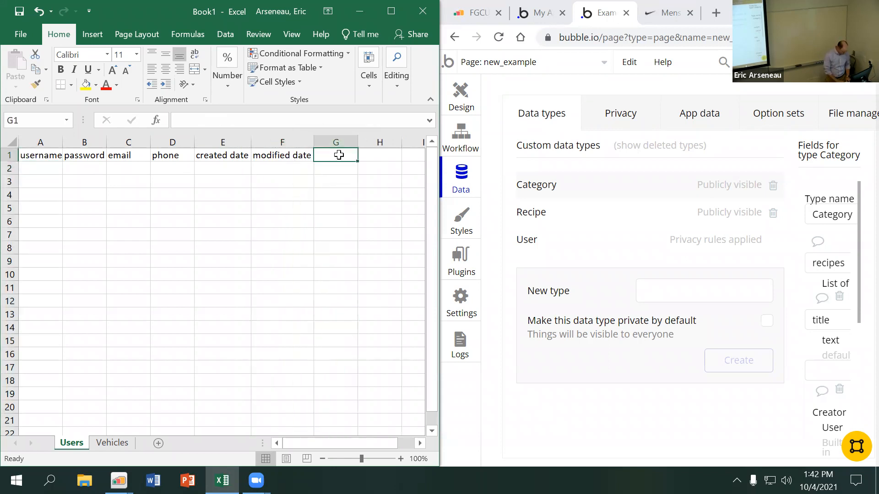
pyautogui.write('# of logins')
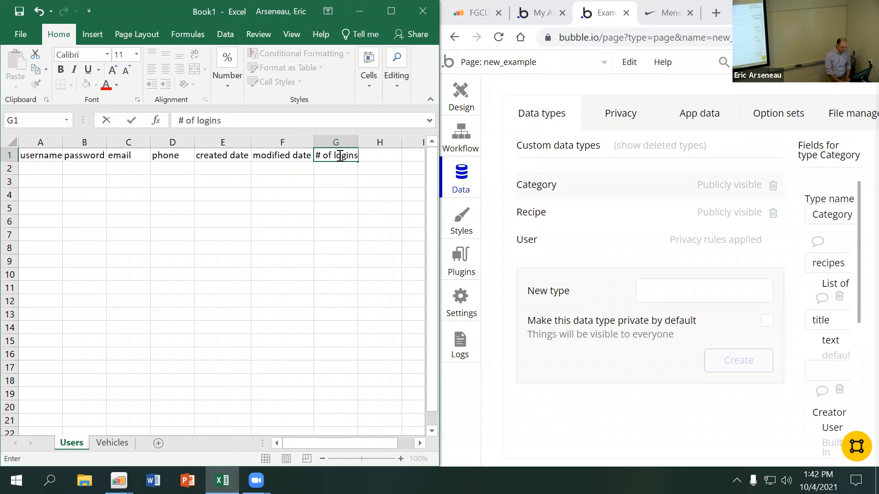
pyautogui.press('Return')
pyautogui.doubleClick(358, 146)
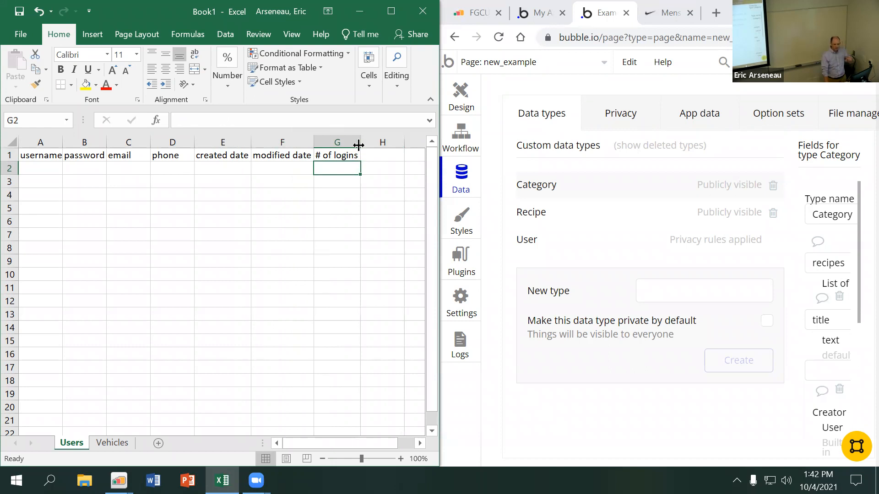
# Enter the header "date last logged in" in cell H1 of the Users sheet
pyautogui.doubleClick(371, 158)
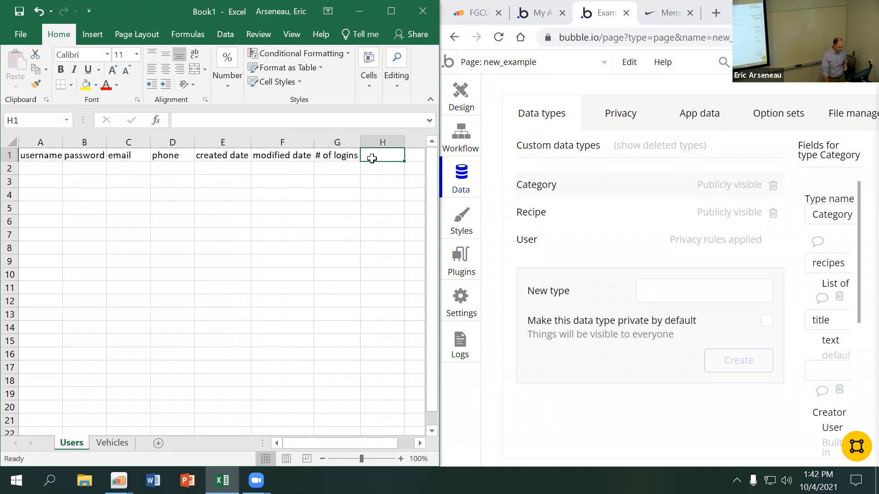
pyautogui.write('date last ')
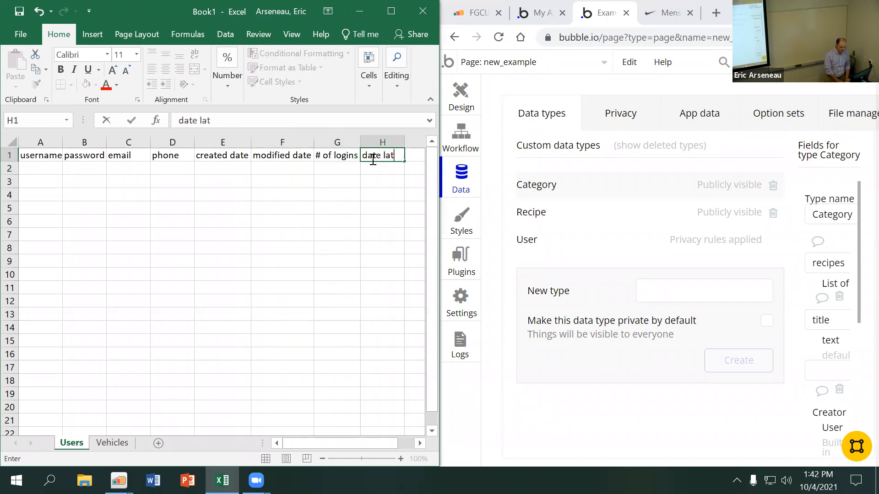
pyautogui.write('logged in')
pyautogui.press('Return')
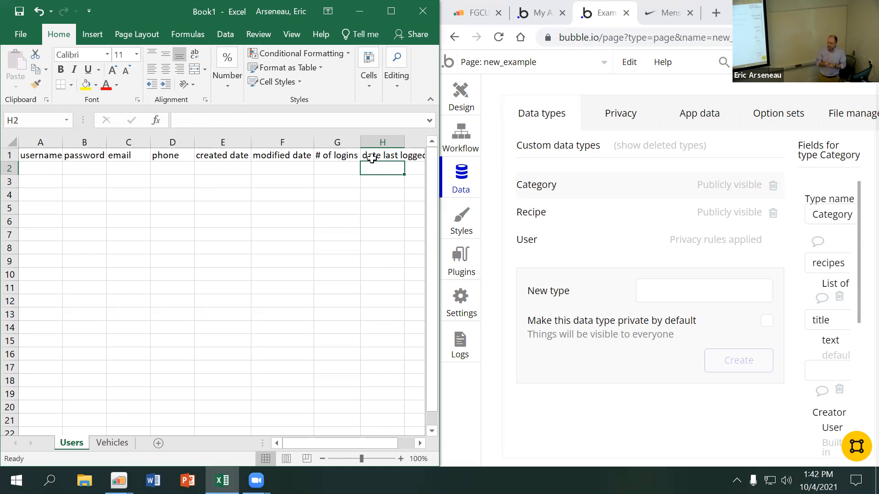
# Widen column H to fit its full header text
pyautogui.click(276, 155)
pyautogui.press('Down')
pyautogui.press('Left')
pyautogui.press('Left')
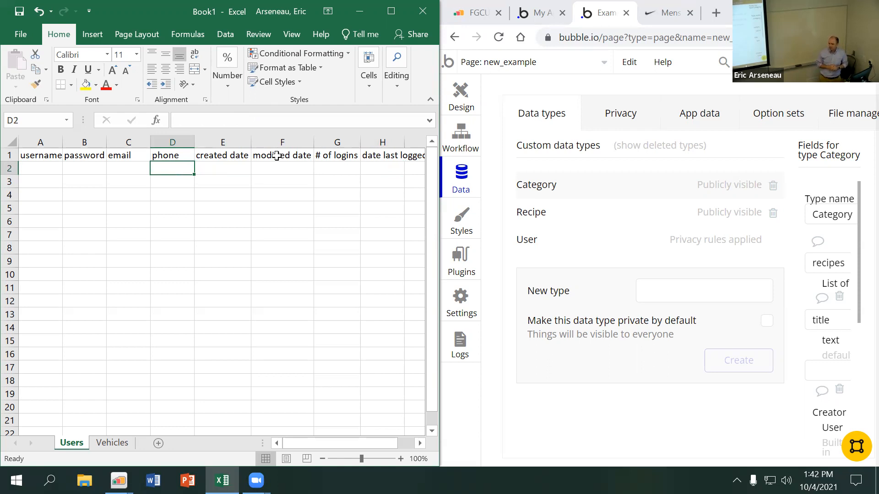
pyautogui.click(234, 174)
pyautogui.press('Right')
pyautogui.hscroll(1, 234, 174)
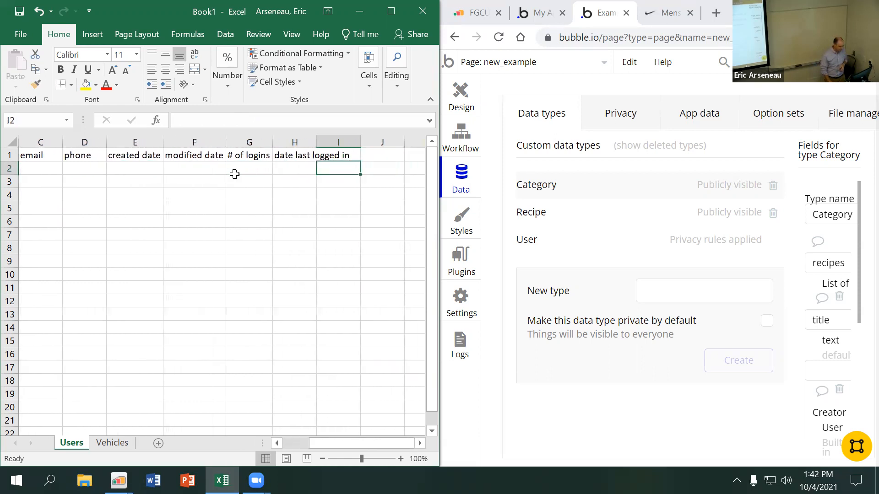
pyautogui.press('Left')
pyautogui.moveTo(316, 145); pyautogui.dragTo(352, 151)
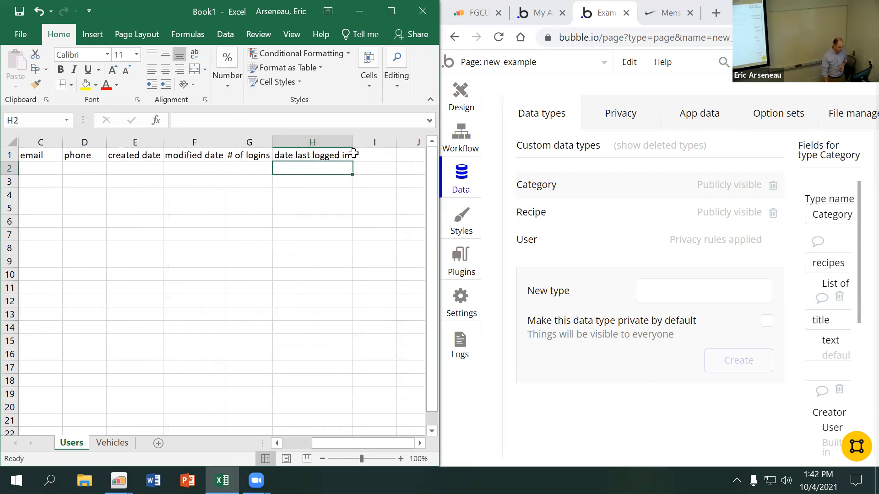
# Enter the header "last paid" in cell I1 of the Users sheet
pyautogui.click(372, 156)
pyautogui.write('last paid')
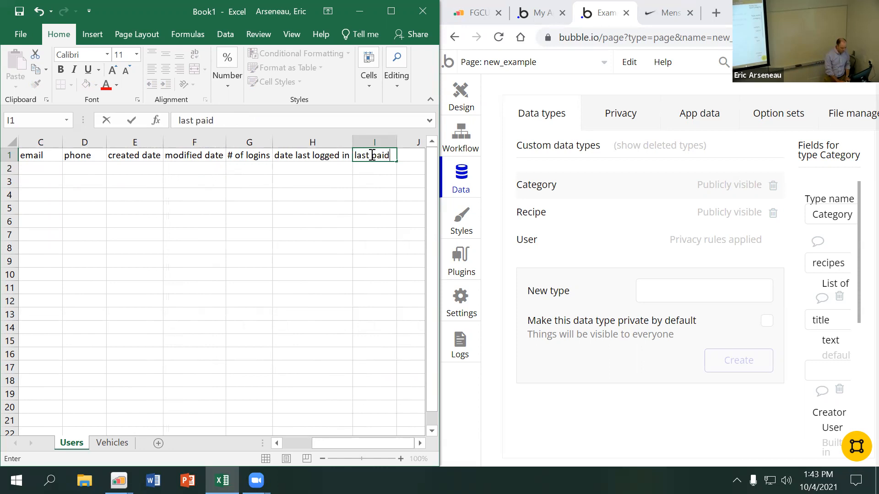
pyautogui.press('Return')
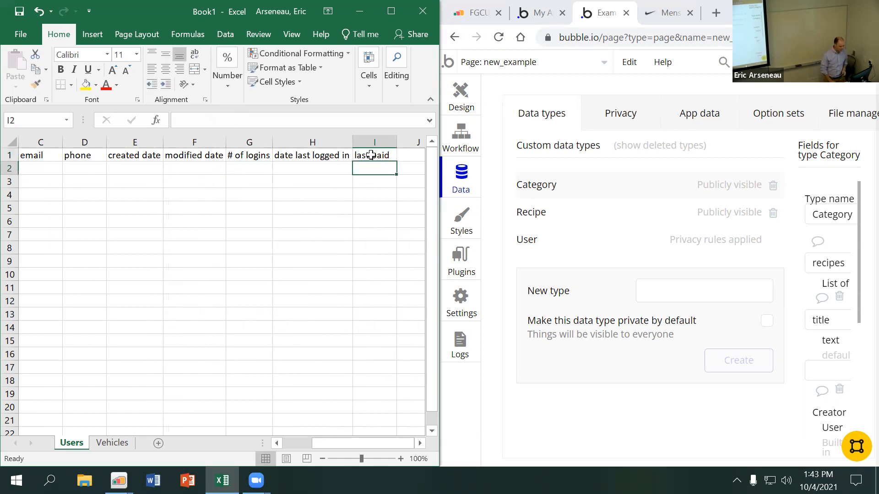
# Enter the sample username "dflkjsd !" in cell A2
pyautogui.press('Left')
pyautogui.press('Left')
pyautogui.press('Left')
pyautogui.press('Left')
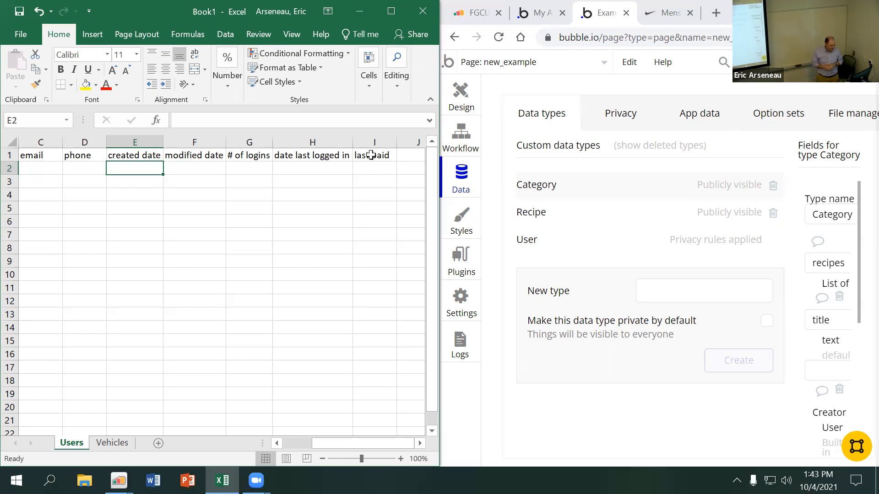
pyautogui.press('Home')
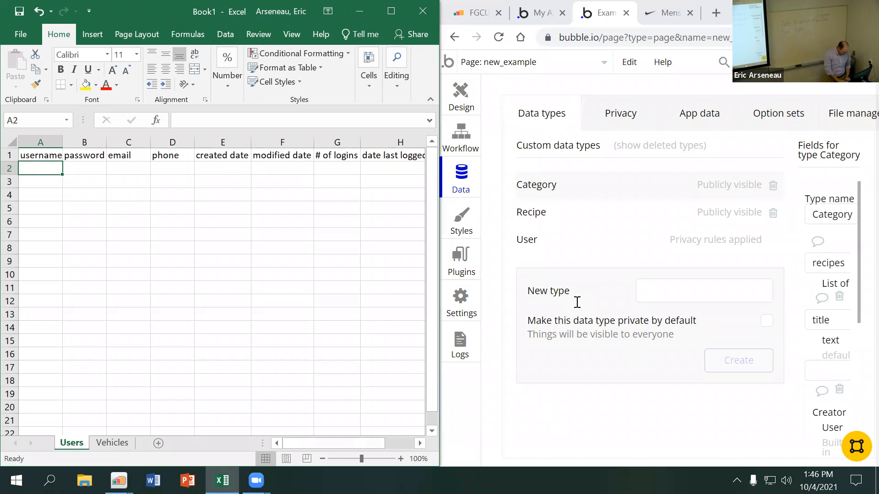
pyautogui.write('dflkjsd !')
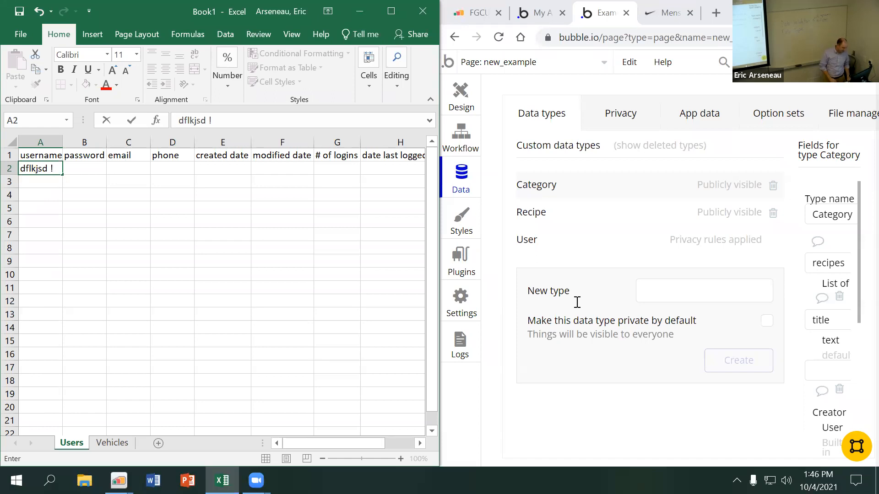
pyautogui.press('Tab')
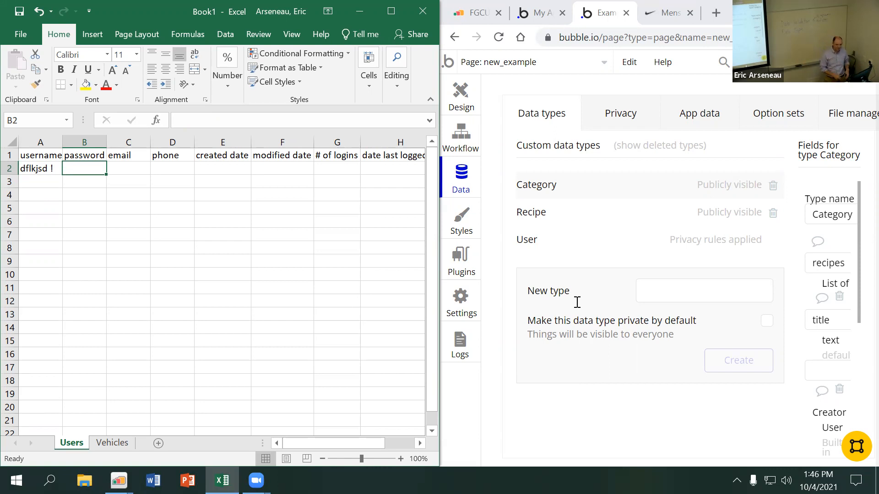
# Remove the space before the exclamation mark in the sample username in A2
pyautogui.press('Left')
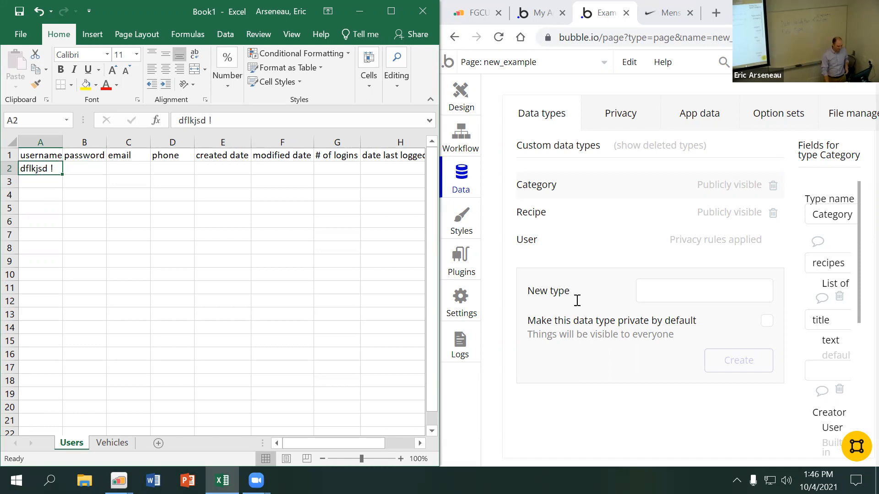
pyautogui.click(206, 122)
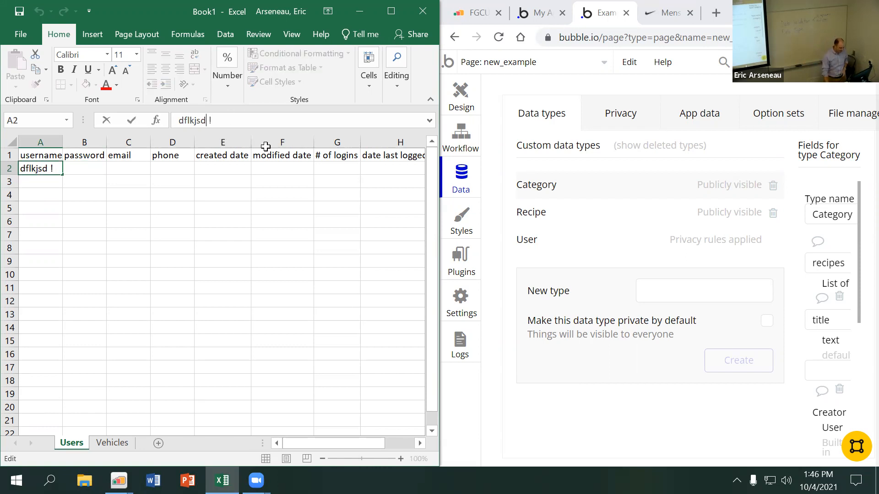
pyautogui.press('BackSpace')
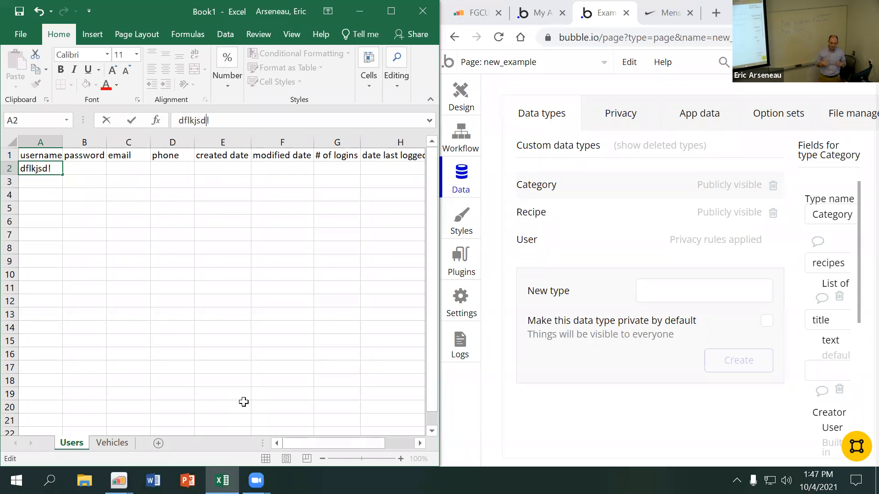
pyautogui.press('Tab')
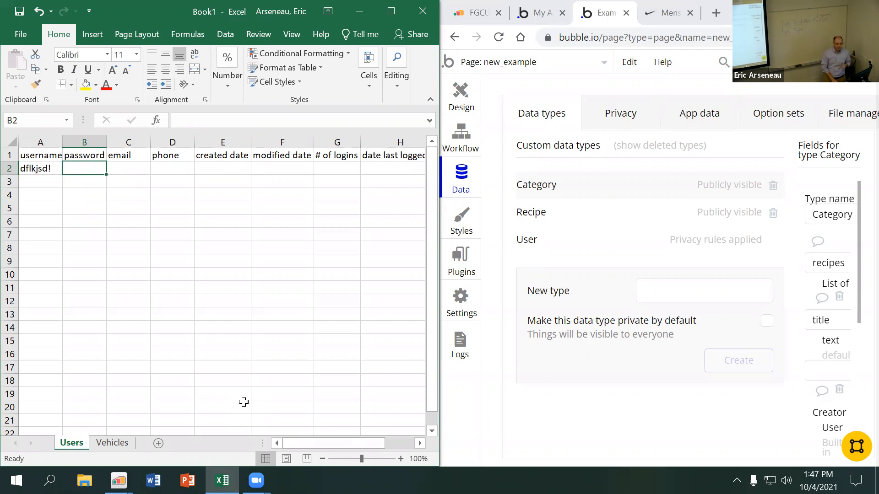
# Enter a sample phone number with hyphens in D2 and autofit column D to it
pyautogui.press('Tab')
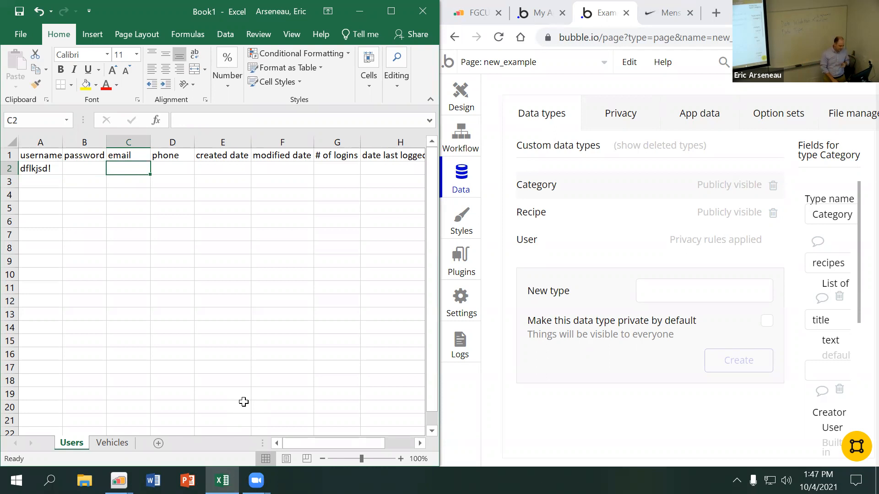
pyautogui.press('Tab')
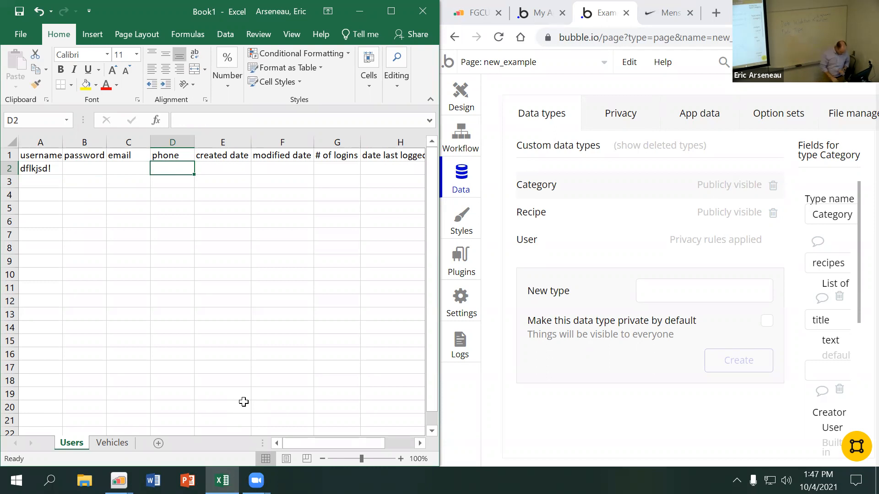
pyautogui.write('21')
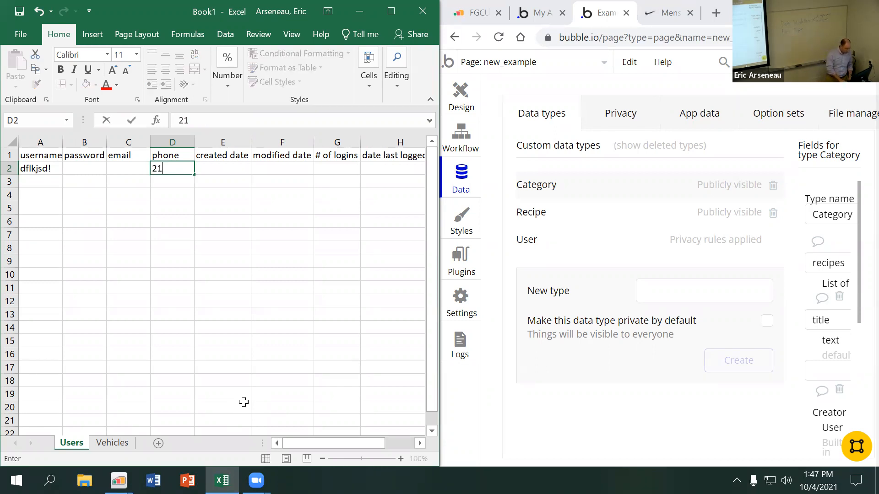
pyautogui.write('7-555-555')
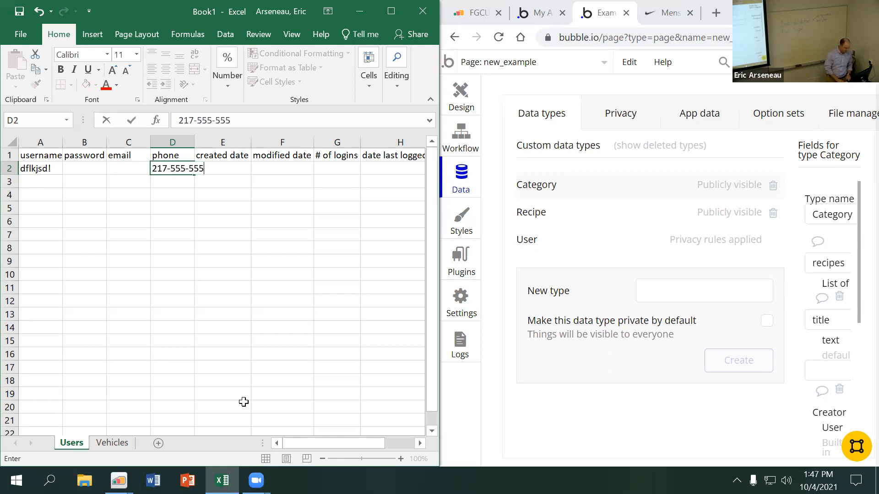
pyautogui.write('5')
pyautogui.press('Return')
pyautogui.press('Up')
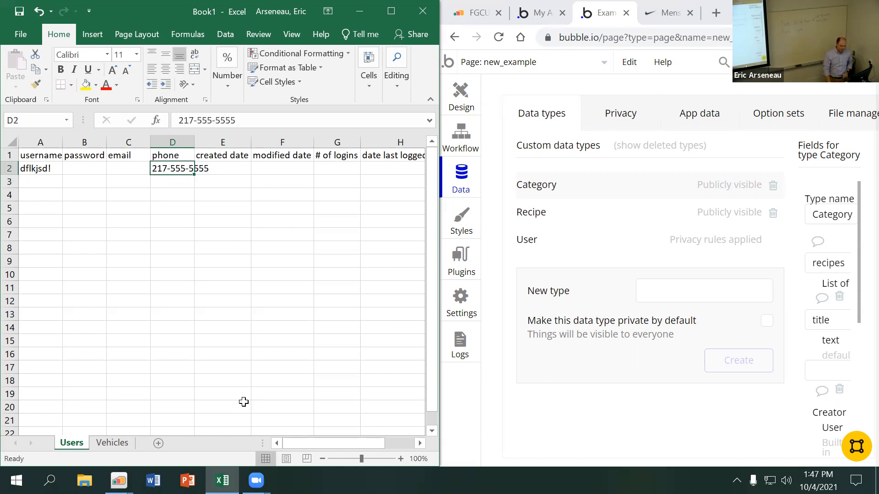
pyautogui.doubleClick(195, 143)
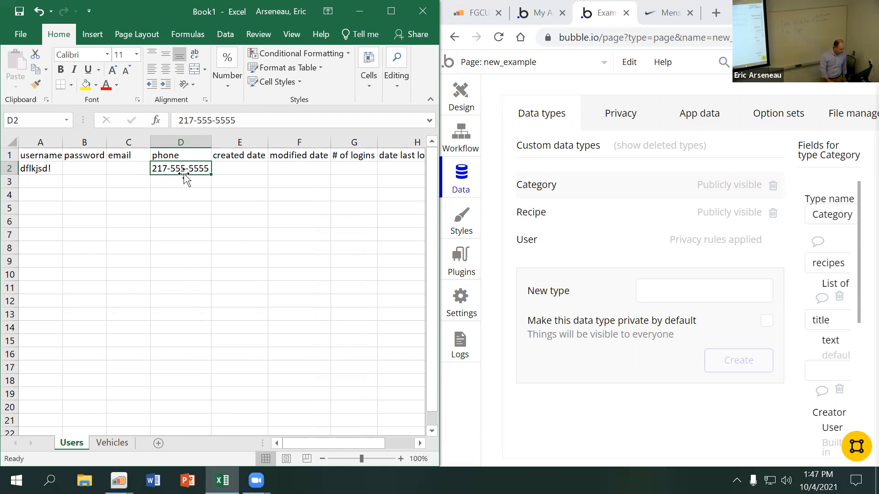
# Enter the created date 10/4/2021 in cell E2 of the sample user row
pyautogui.press('Right')
pyautogui.press('Up')
pyautogui.press('Down')
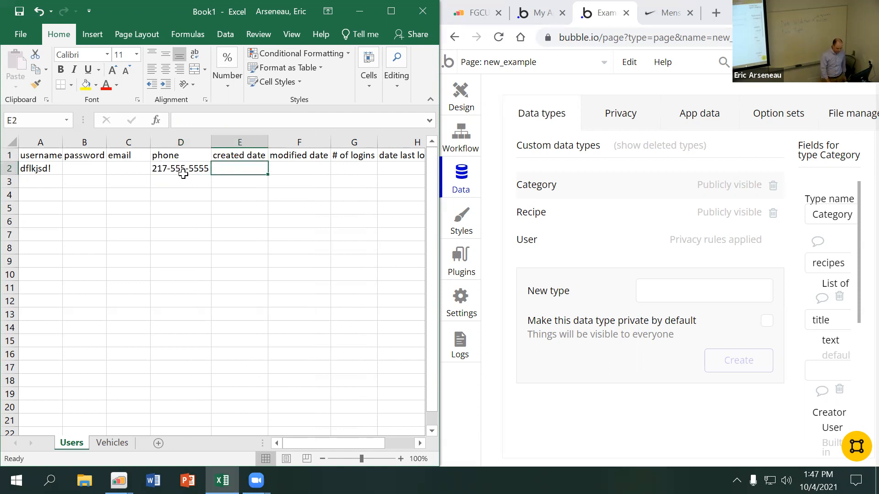
pyautogui.write('10/4/2021')
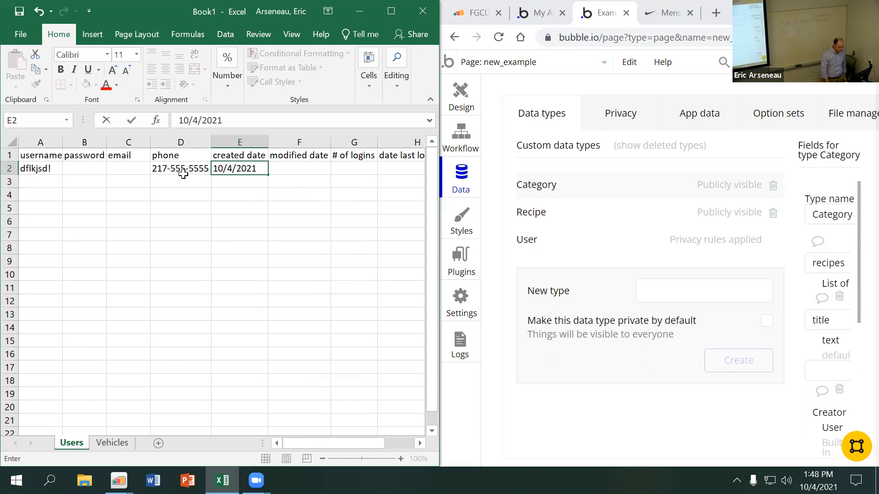
pyautogui.press('Return')
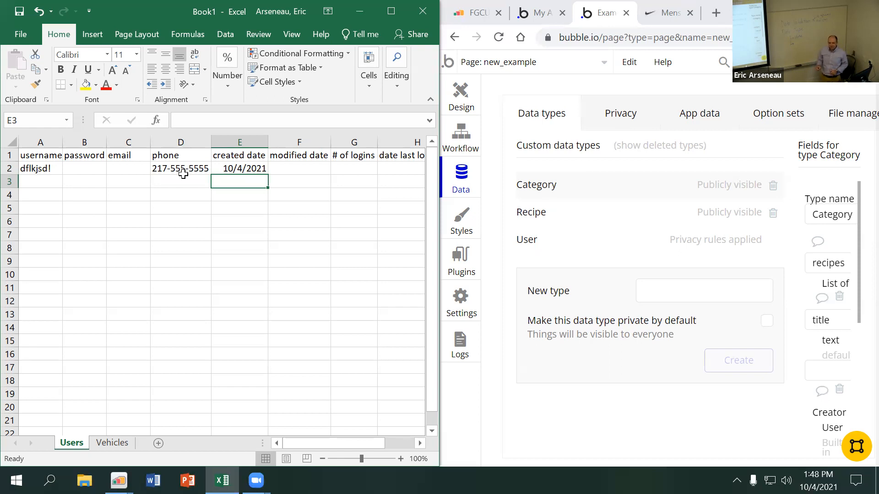
# Insert a new column before "modified date" and give it the header "UIN" in F1
pyautogui.press('Up')
pyautogui.press('Right')
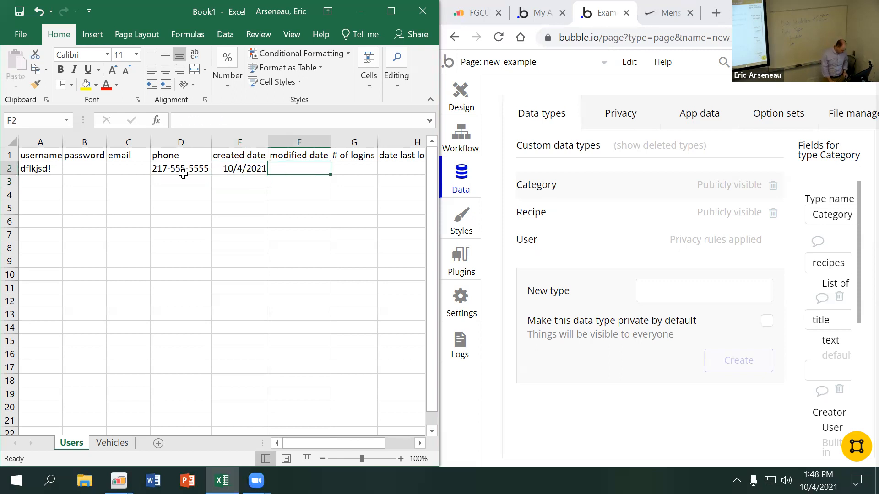
pyautogui.rightClick(285, 135)
pyautogui.click(327, 238)
pyautogui.click(300, 154)
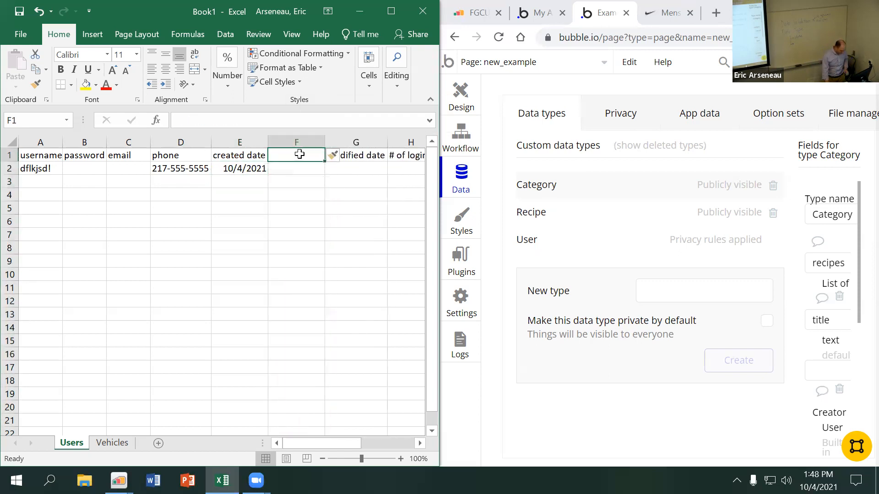
pyautogui.write('UIN')
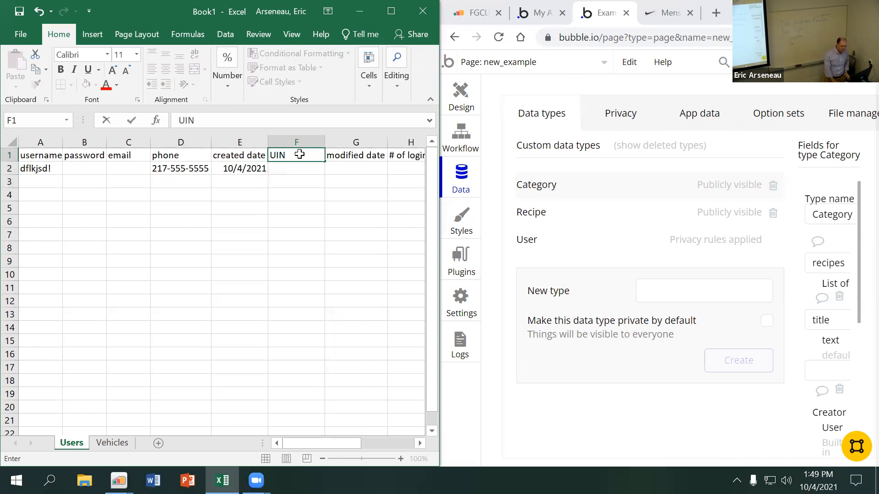
pyautogui.press('Return')
# Enter a nine-digit sample UIN in F2 and widen column F
pyautogui.write('815')
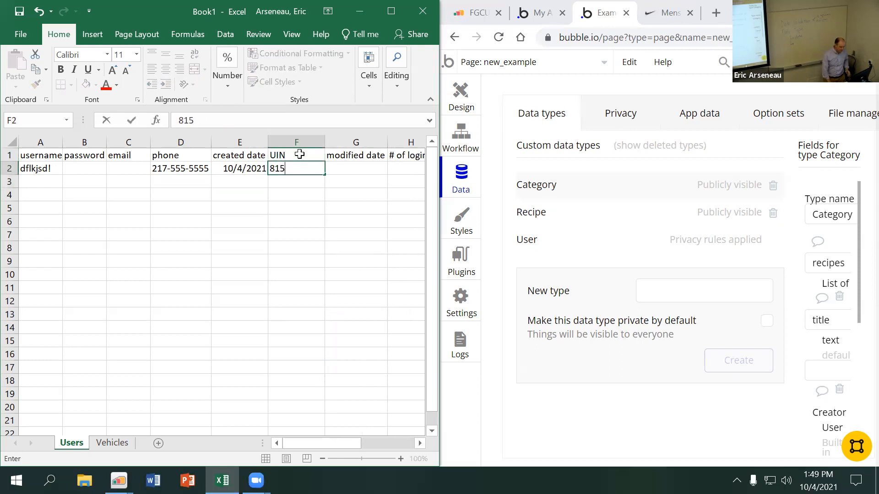
pyautogui.write('654654')
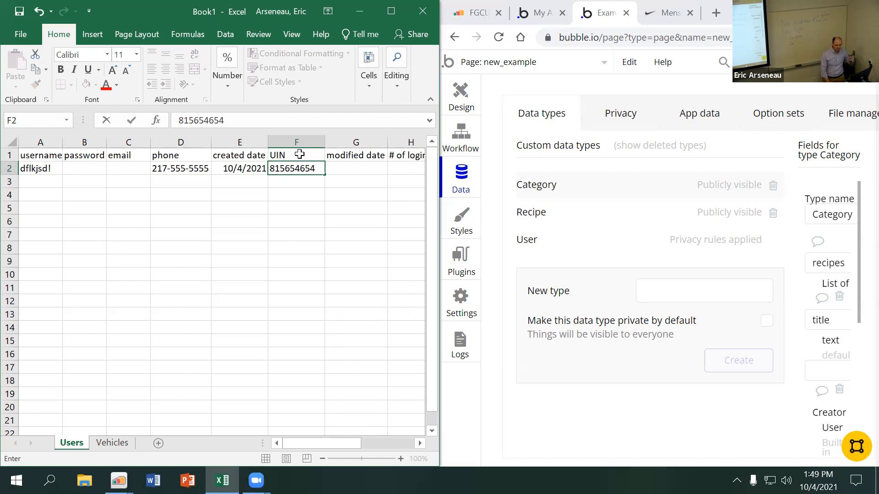
pyautogui.press('Return')
pyautogui.press('Up')
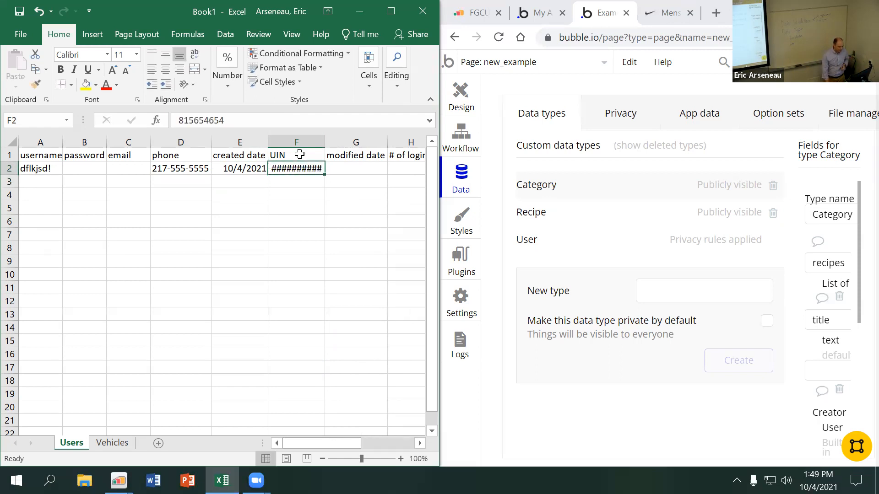
pyautogui.moveTo(324, 142); pyautogui.dragTo(357, 142)
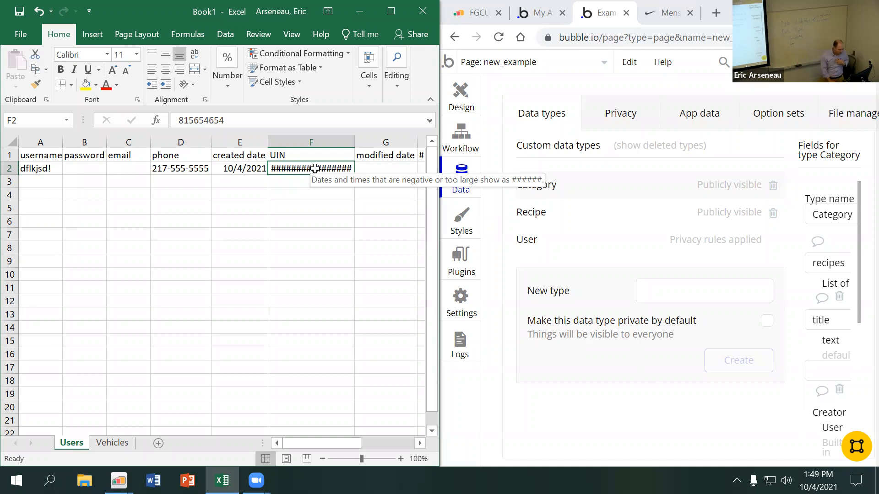
# Enter 654654 in cell I2 under "date last logged in" and widen column I
pyautogui.press('Right')
pyautogui.press('Right')
pyautogui.press('Right')
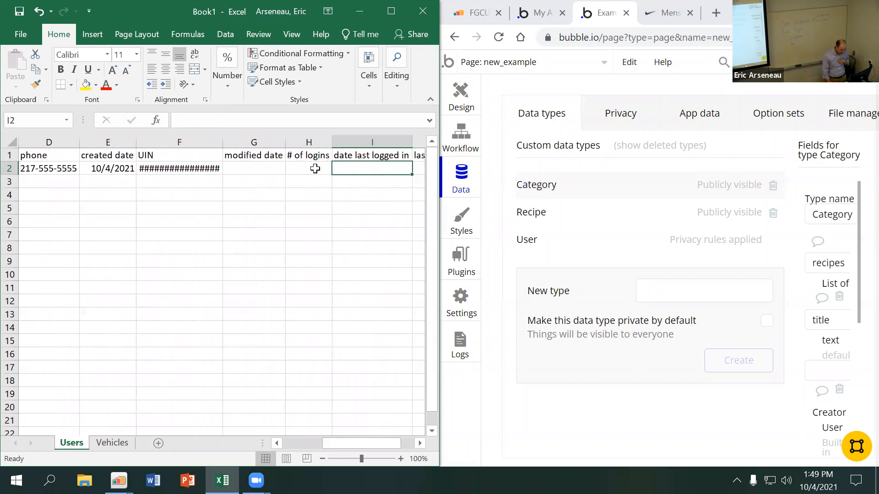
pyautogui.write('654654')
pyautogui.click(347, 206)
pyautogui.moveTo(413, 137); pyautogui.dragTo(425, 138)
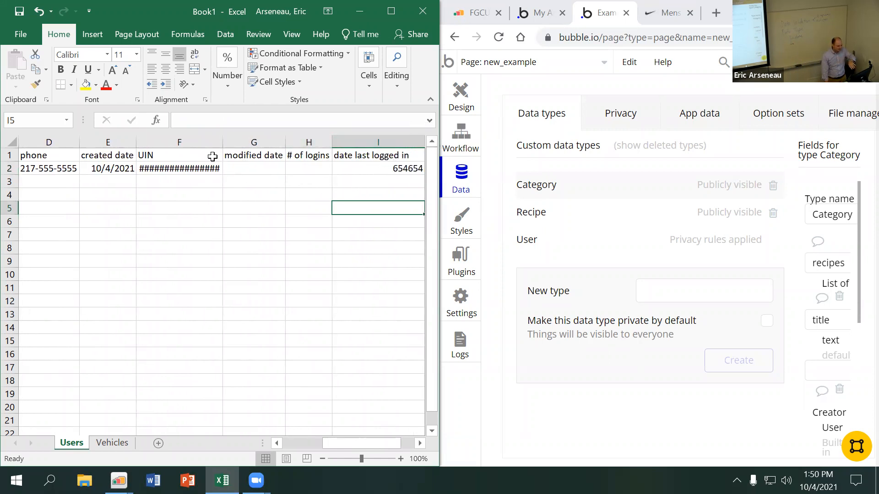
# Widen column F further and select the sample UIN in cell F2
pyautogui.moveTo(224, 142)
pyautogui.mouseDown()
pyautogui.moveTo(259, 140)
pyautogui.moveTo(233, 141)
pyautogui.mouseUp()
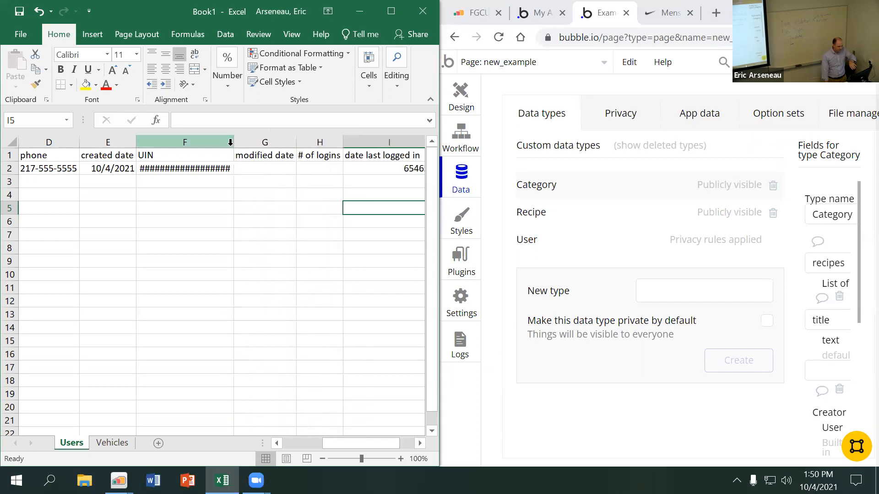
pyautogui.click(194, 170)
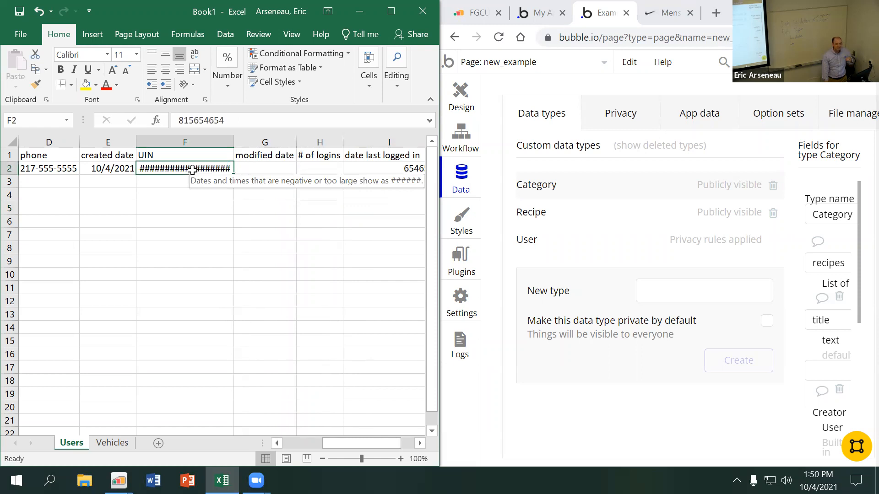
pyautogui.press('Return')
pyautogui.press('Up')
pyautogui.press('Left')
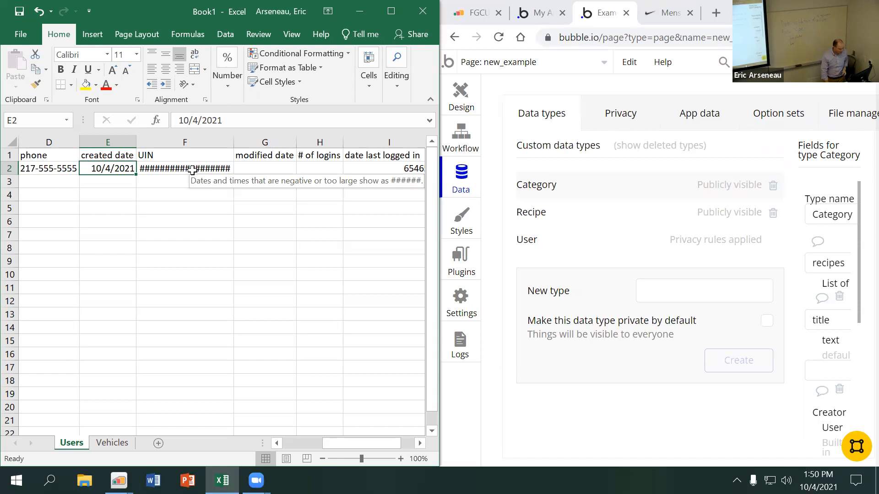
pyautogui.click(198, 167)
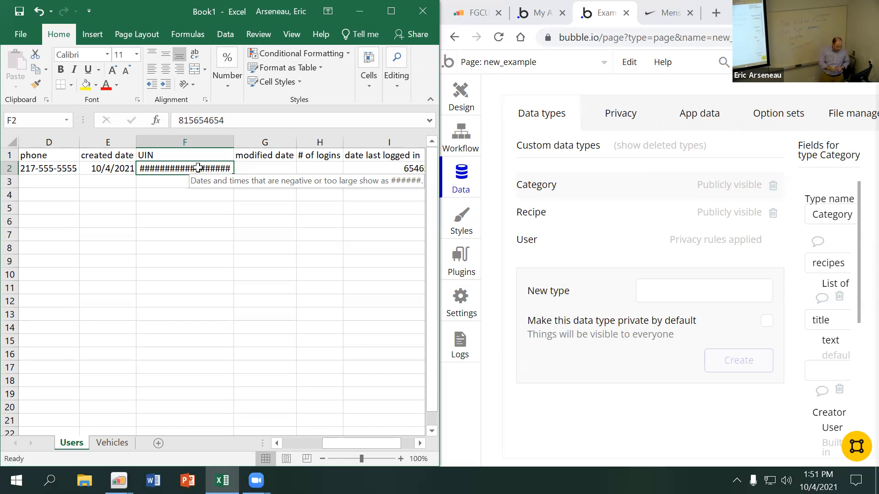
# Enter TWO in cell H2 under "# of logins", replace it with the number 2, and reselect the cell
pyautogui.click(324, 168)
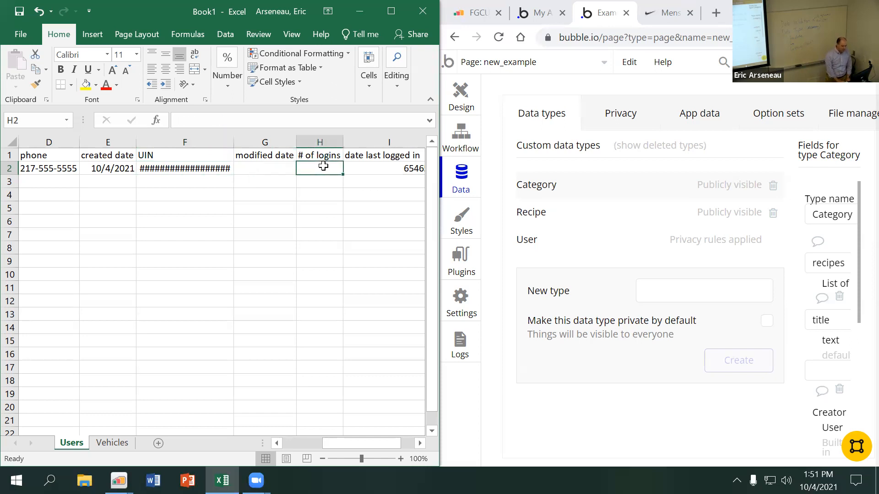
pyautogui.write('TWO')
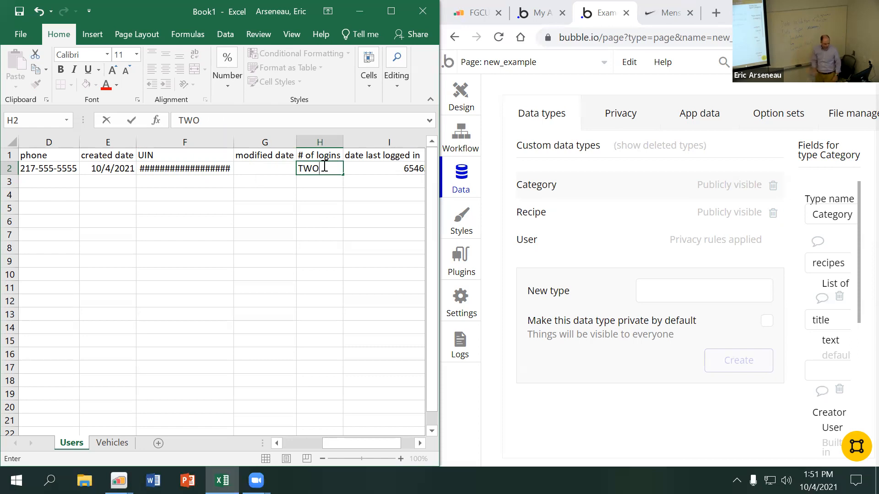
pyautogui.press('BackSpace')
pyautogui.press('BackSpace')
pyautogui.press('BackSpace')
pyautogui.write('2')
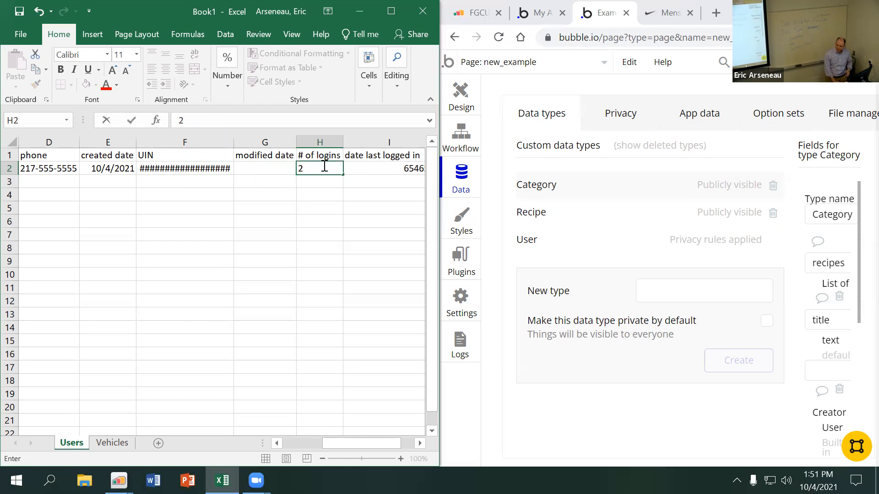
pyautogui.press('Return')
pyautogui.click(323, 167)
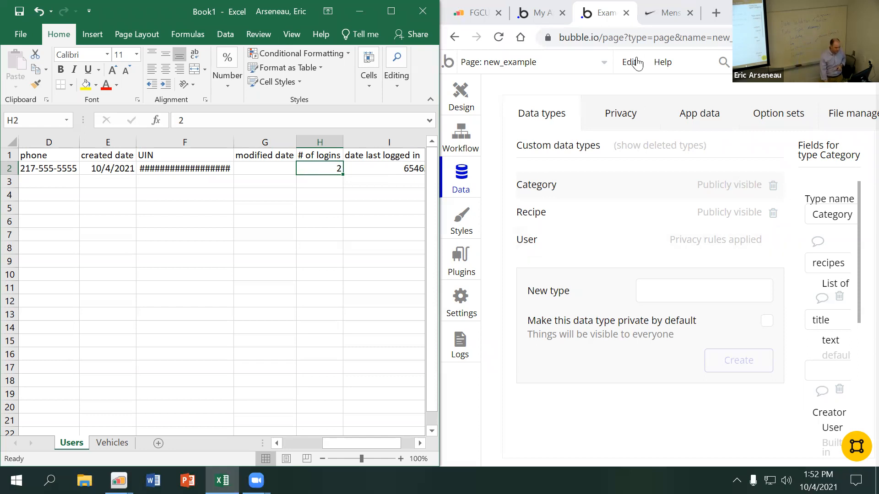
# Switch to the Bubble editor and maximize its browser window
pyautogui.doubleClick(728, 19)
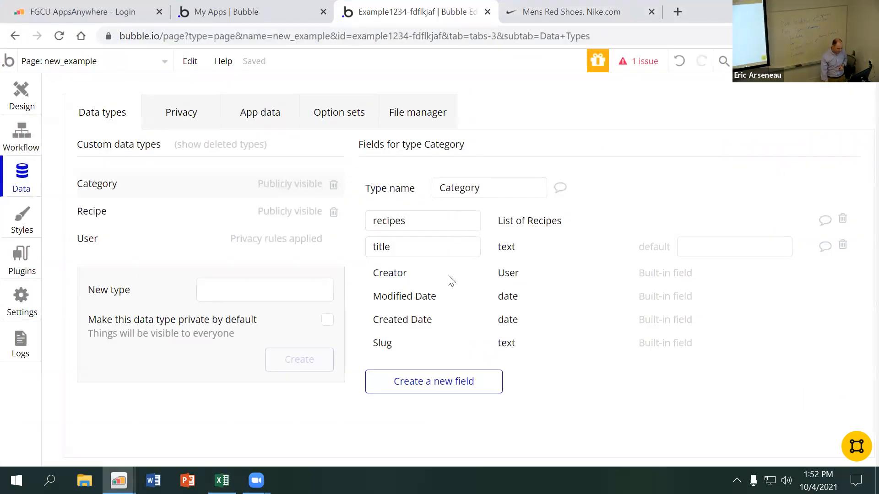
pyautogui.click(446, 389)
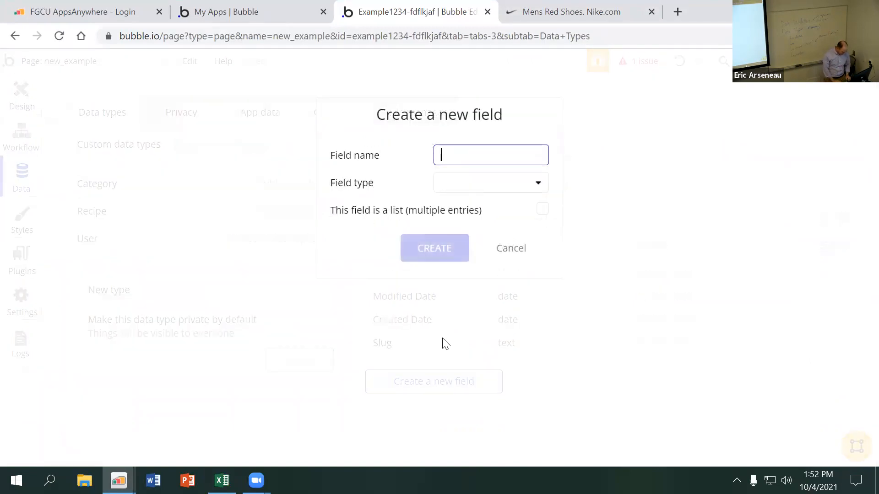
pyautogui.write('STATUS')
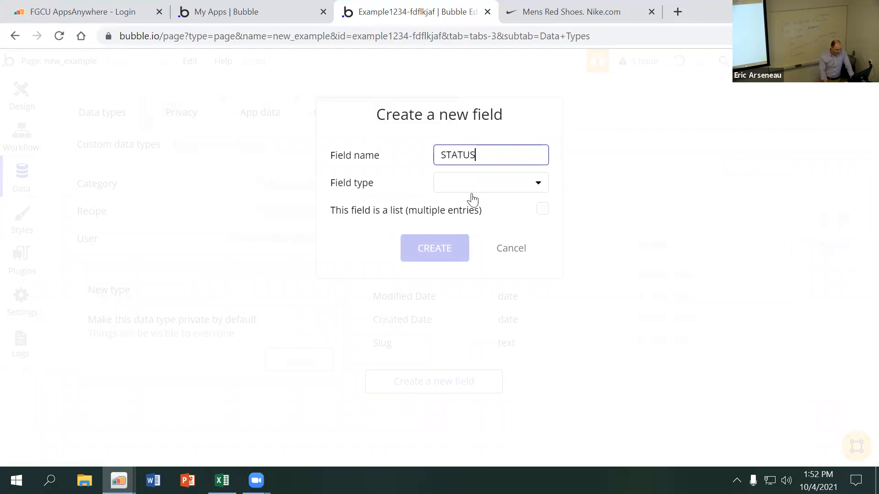
pyautogui.click(478, 182)
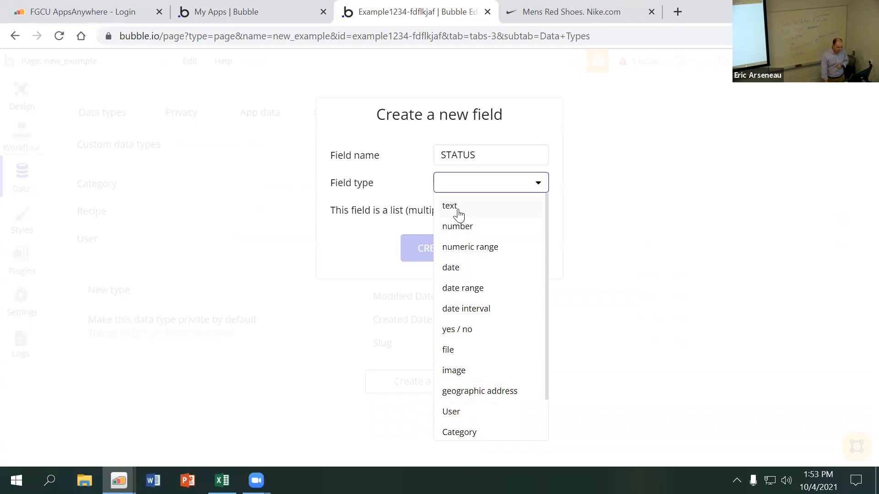
pyautogui.click(410, 198)
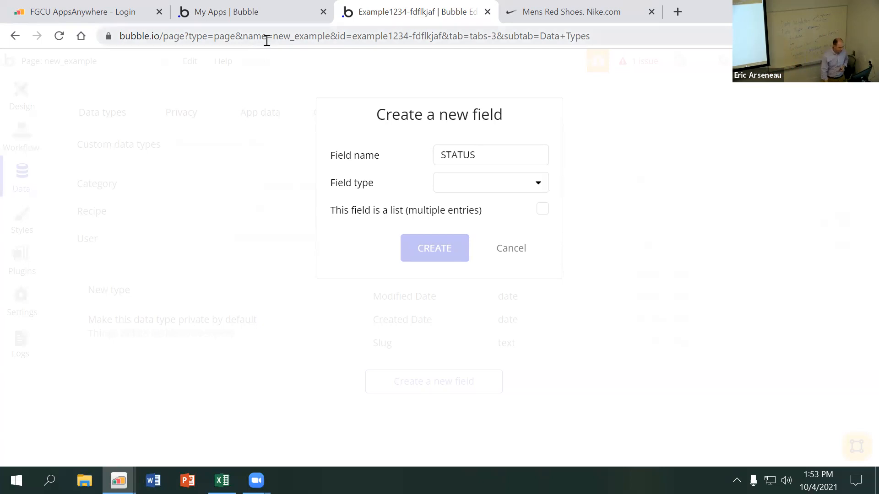
pyautogui.click(222, 481)
pyautogui.click(573, 337)
pyautogui.click(512, 246)
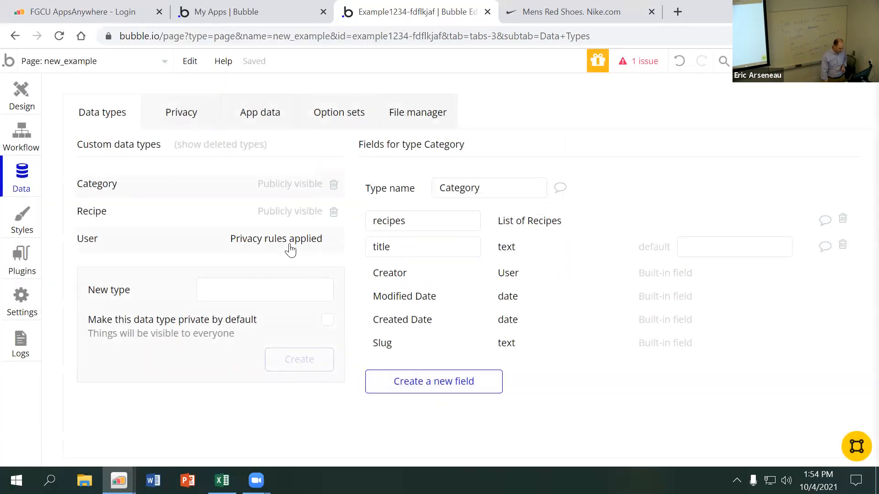
pyautogui.click(228, 298)
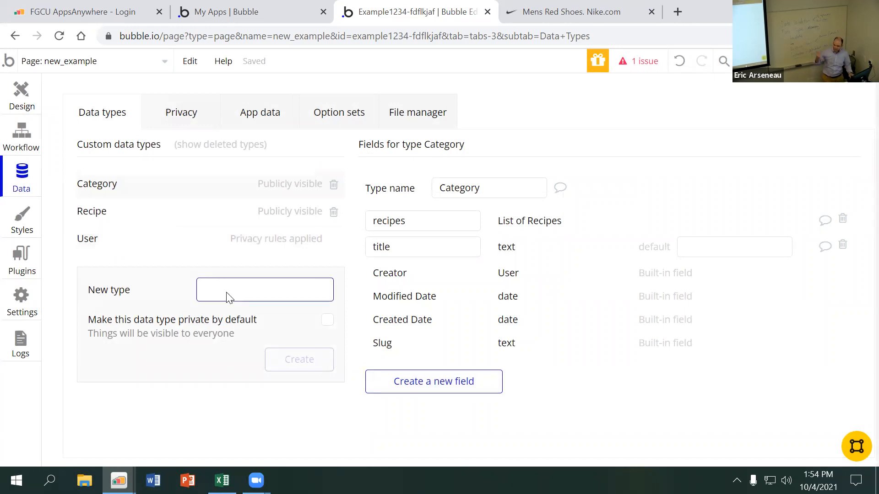
pyautogui.write('us')
pyautogui.press('BackSpace')
pyautogui.press('BackSpace')
pyautogui.click(177, 254)
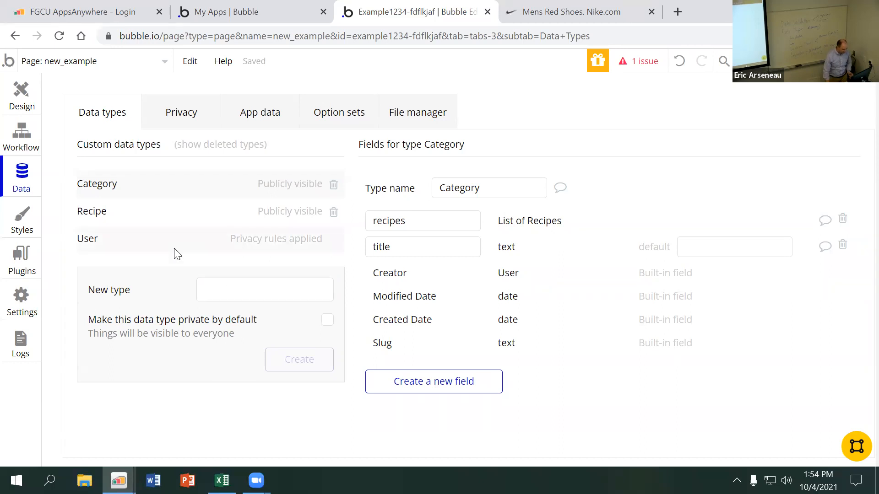
# Set up a new field for the Category data type named UIN with the field type text
pyautogui.click(422, 384)
pyautogui.write('UIN')
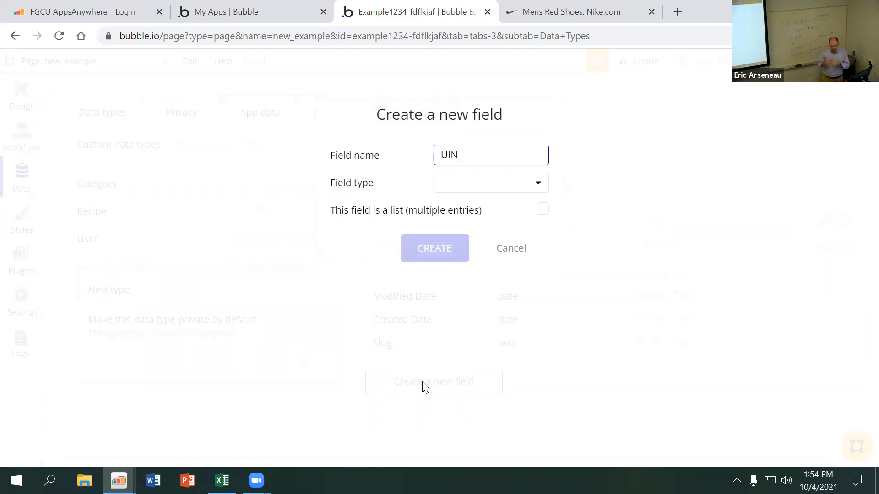
pyautogui.click(483, 187)
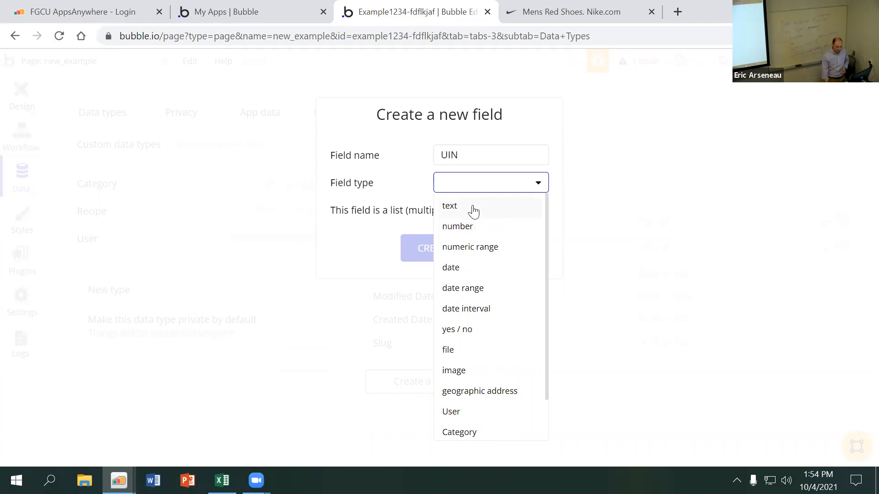
pyautogui.click(474, 212)
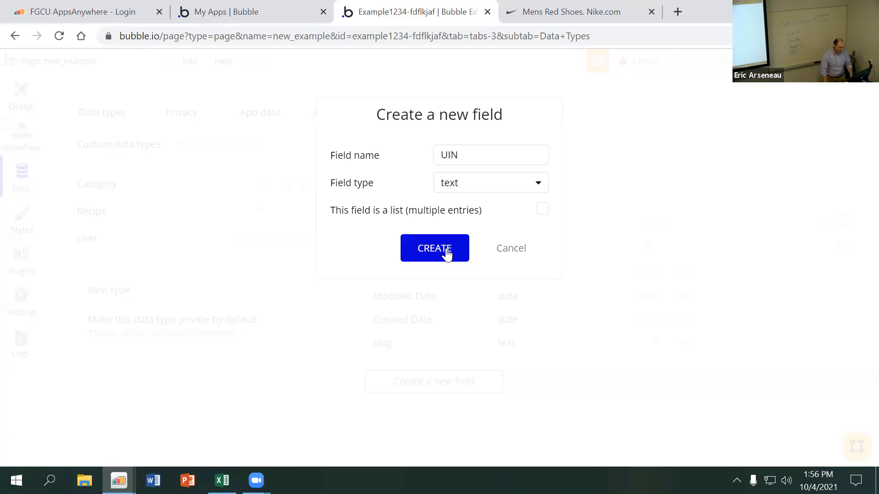
# Switch to the Excel workbook, add a new worksheet and rename it Students
pyautogui.click(222, 481)
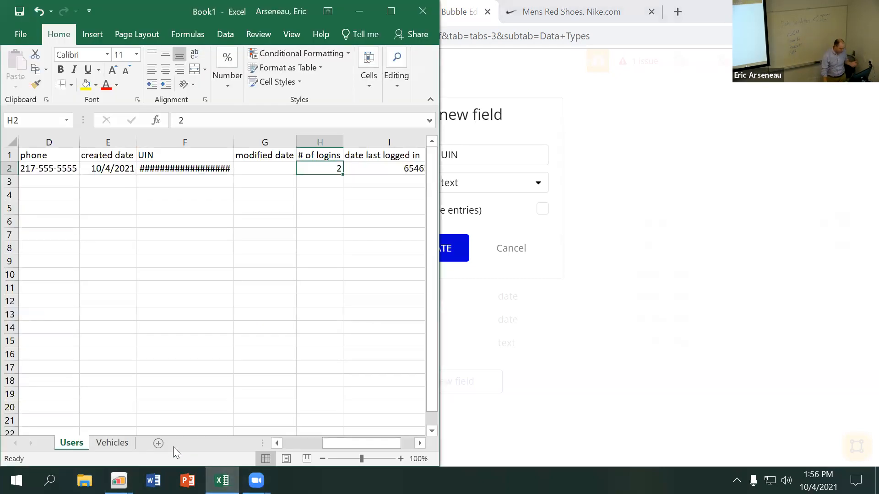
pyautogui.click(159, 443)
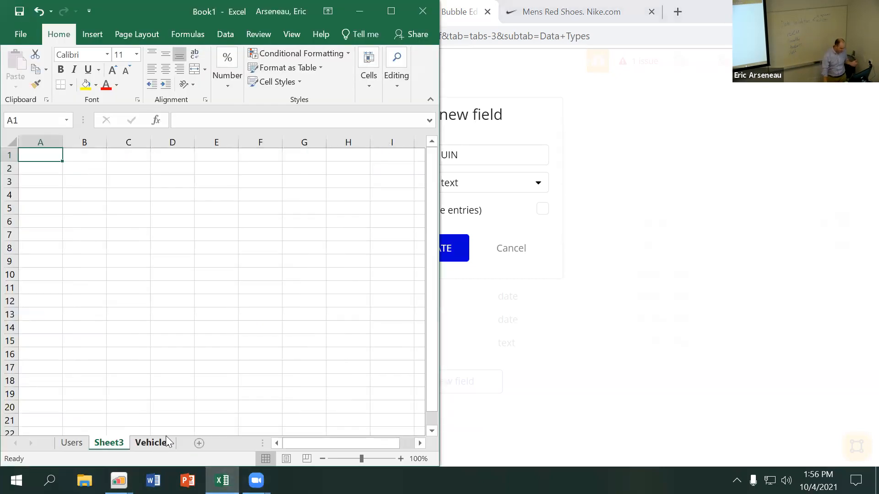
pyautogui.doubleClick(114, 444)
pyautogui.write('sTUD')
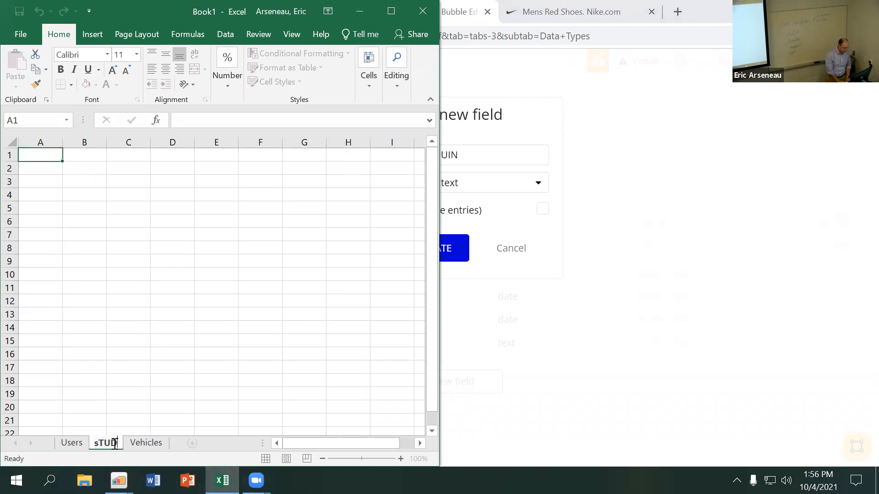
pyautogui.press('BackSpace')
pyautogui.press('BackSpace')
pyautogui.press('BackSpace')
pyautogui.press('BackSpace')
pyautogui.write('Students')
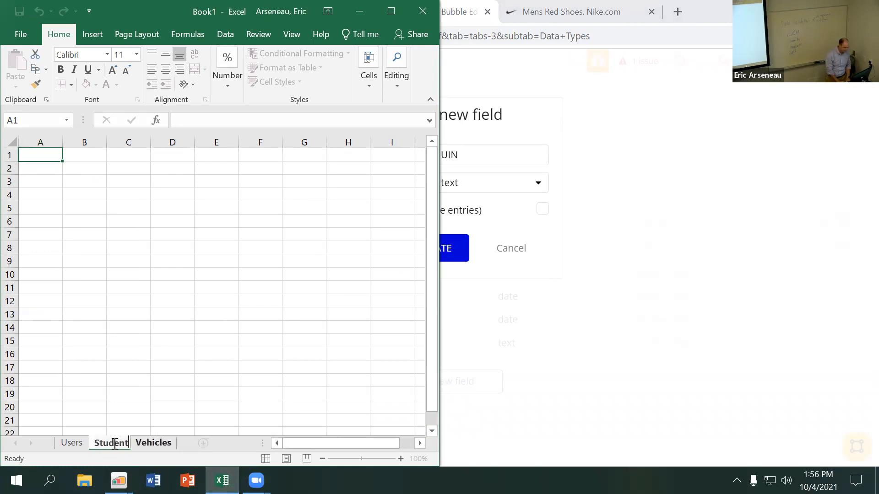
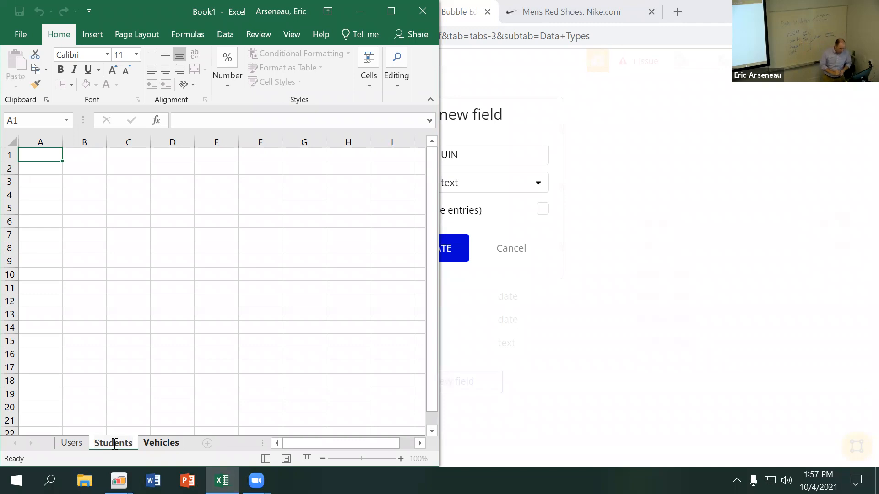
# Back in the Bubble editor, rename the pending field to Status, keep its type as text, and create it on User
pyautogui.doubleClick(486, 154)
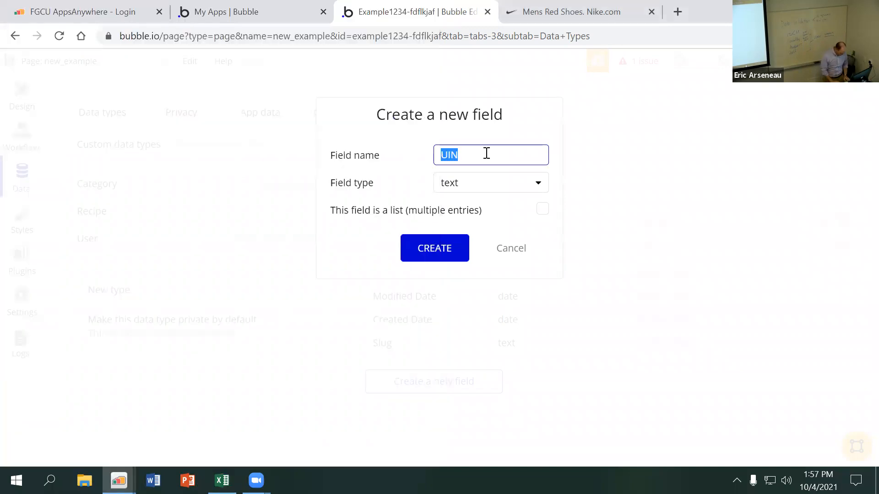
pyautogui.write('Status')
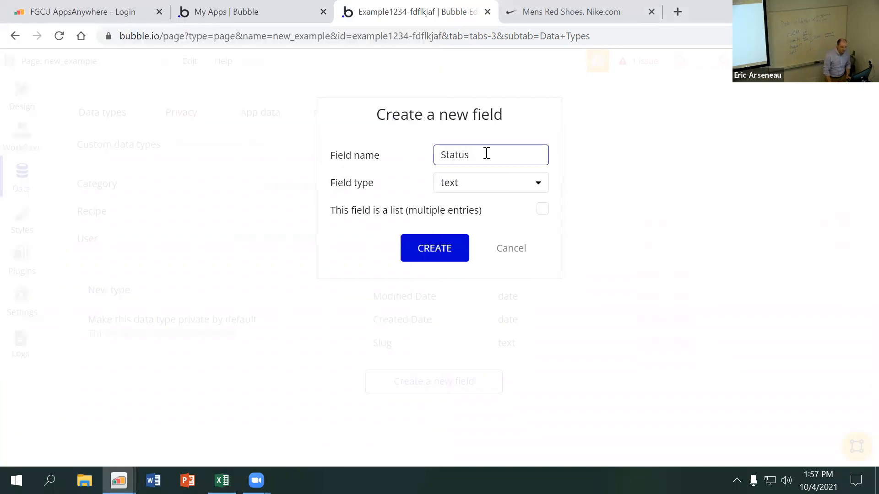
pyautogui.moveTo(467, 216)
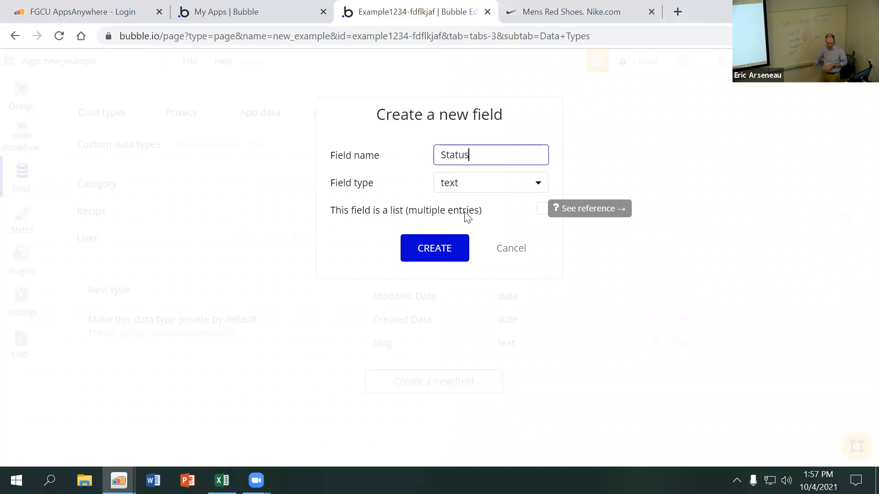
pyautogui.click(433, 251)
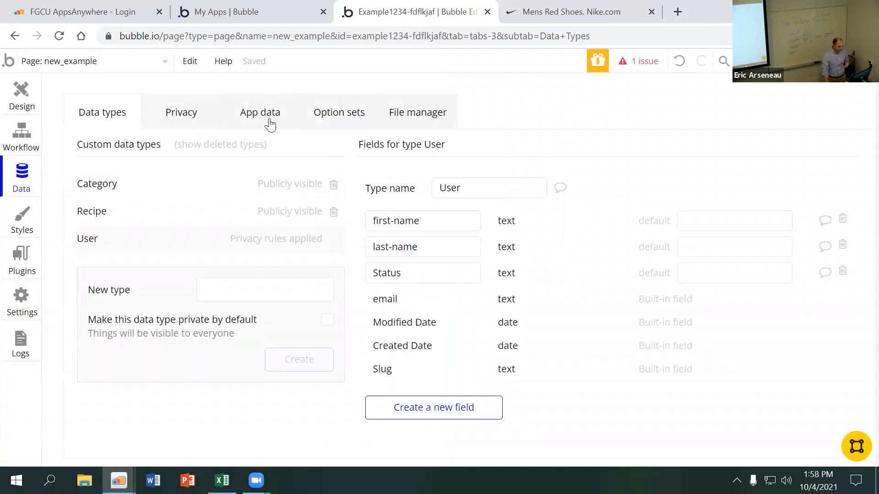
# Open the All Users view in the application data
pyautogui.click(270, 123)
pyautogui.click(173, 356)
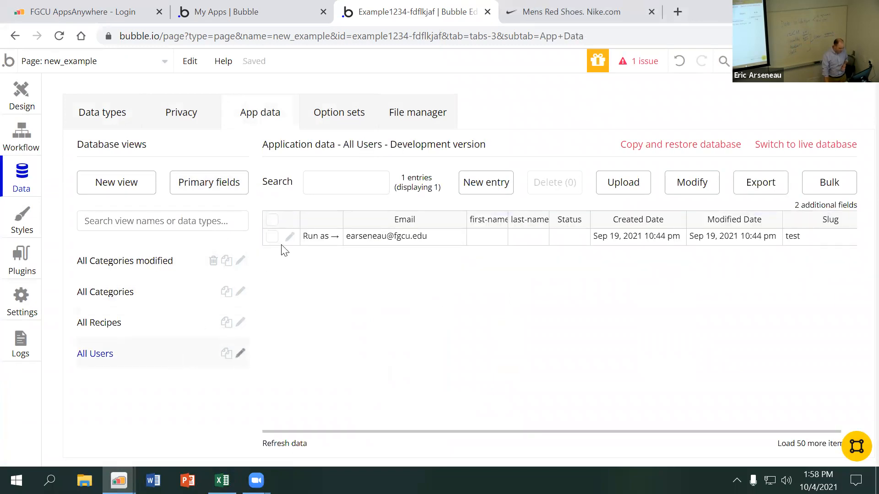
pyautogui.click(290, 237)
pyautogui.click(216, 184)
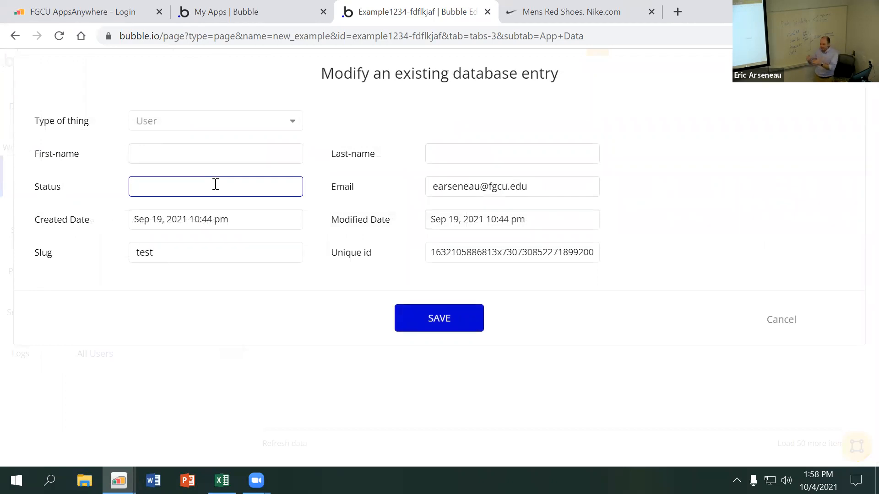
pyautogui.write('FAc')
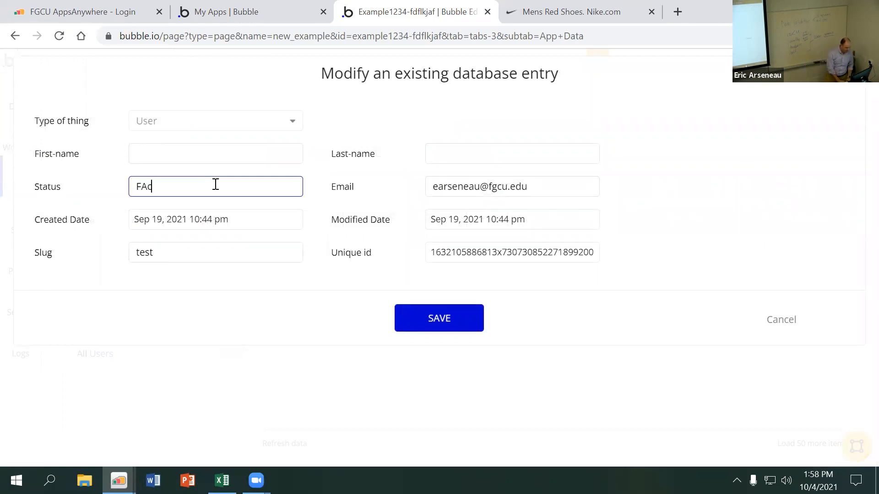
pyautogui.write('u')
pyautogui.press('BackSpace')
pyautogui.press('BackSpace')
pyautogui.press('BackSpace')
pyautogui.write('aculty')
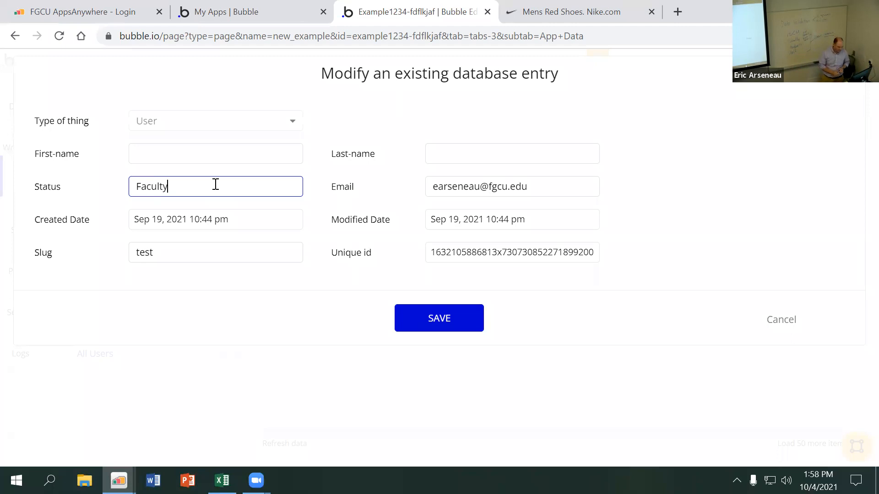
pyautogui.click(779, 322)
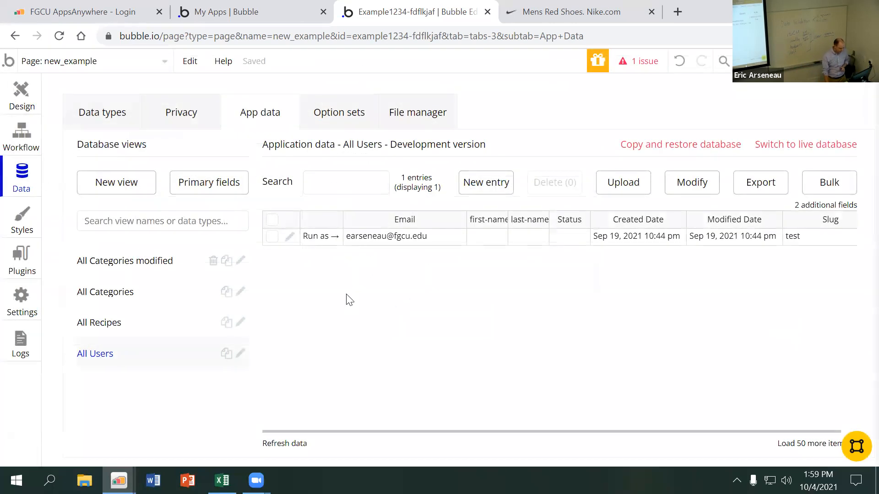
# Start a new User entry and fill in the first name, last name and e-mail, with Status set to Student
pyautogui.click(487, 185)
pyautogui.click(230, 161)
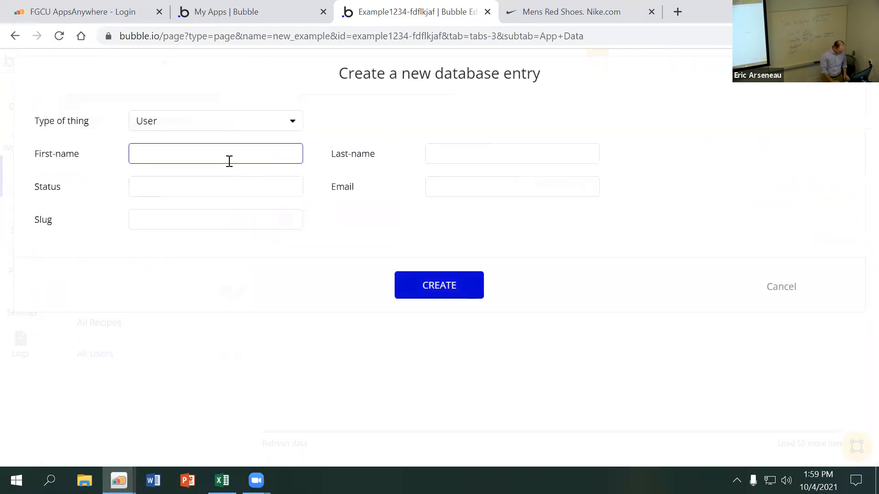
pyautogui.write('Joh')
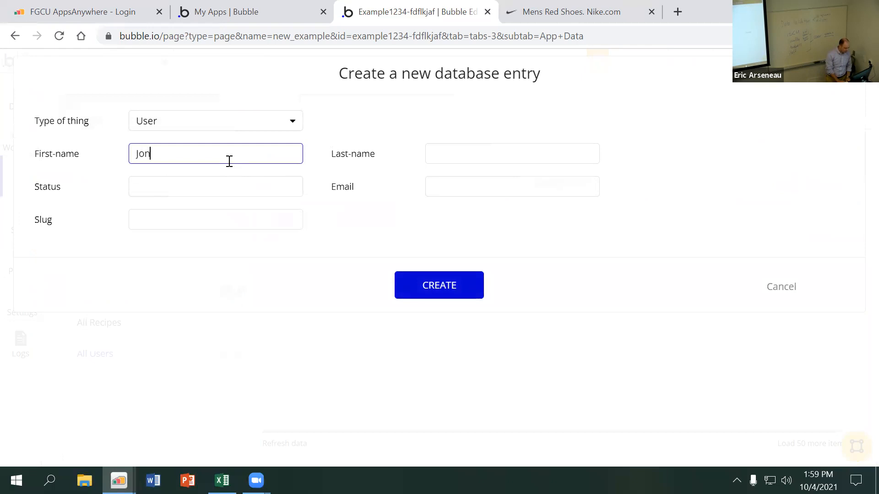
pyautogui.write('n')
pyautogui.press('Tab')
pyautogui.write('Doe')
pyautogui.press('Tab')
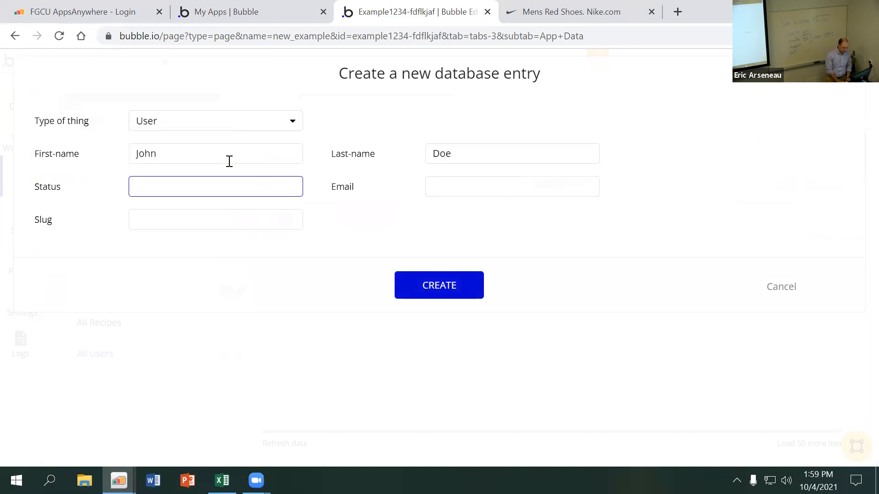
pyautogui.write('Student')
pyautogui.press('Tab')
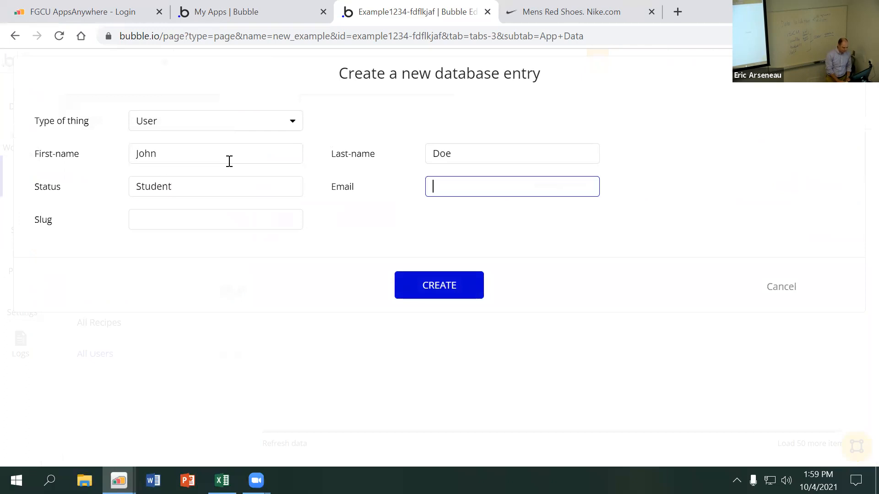
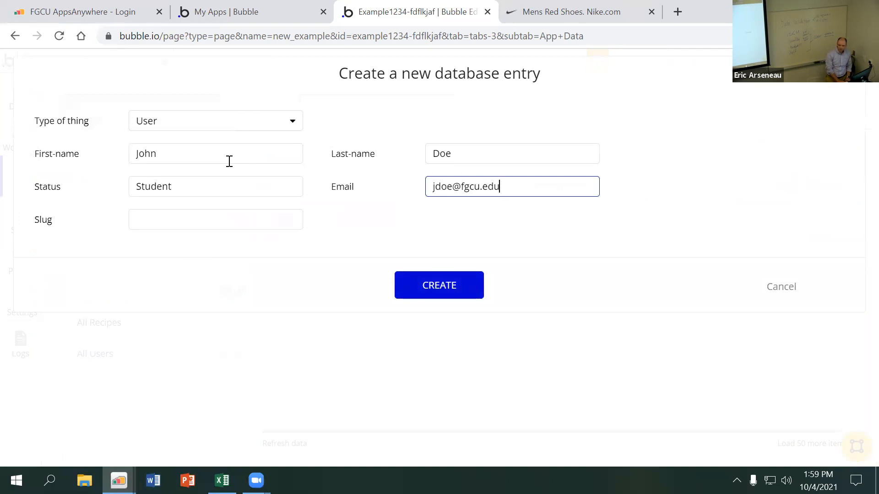
pyautogui.press('Tab')
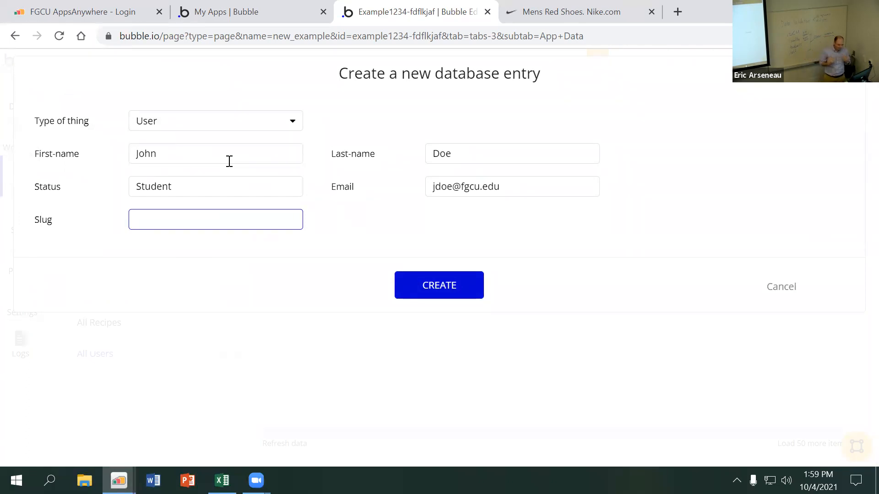
# Enter a slug combining the user's first initial, last name and a number, and create the User entry
pyautogui.write('j')
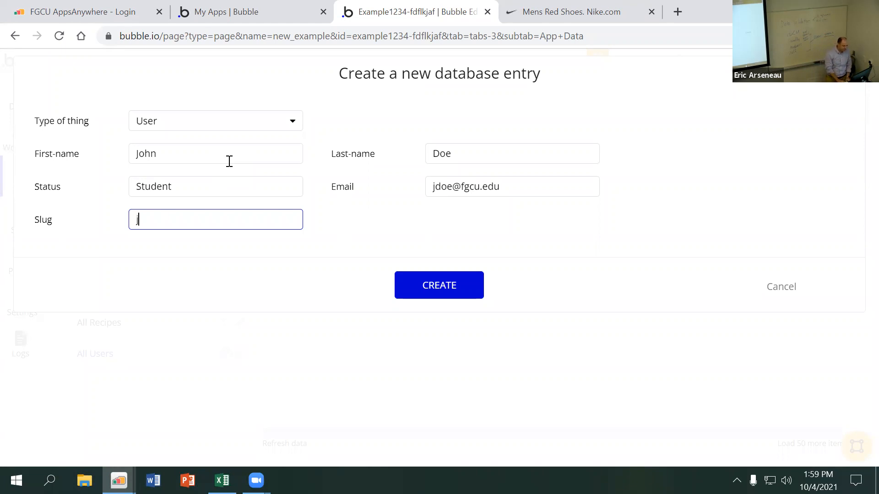
pyautogui.write('-doe-81565465')
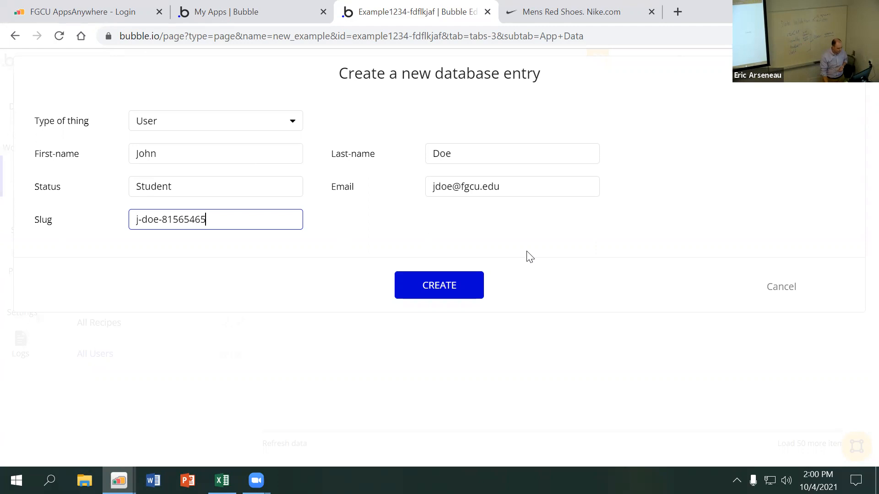
pyautogui.click(423, 287)
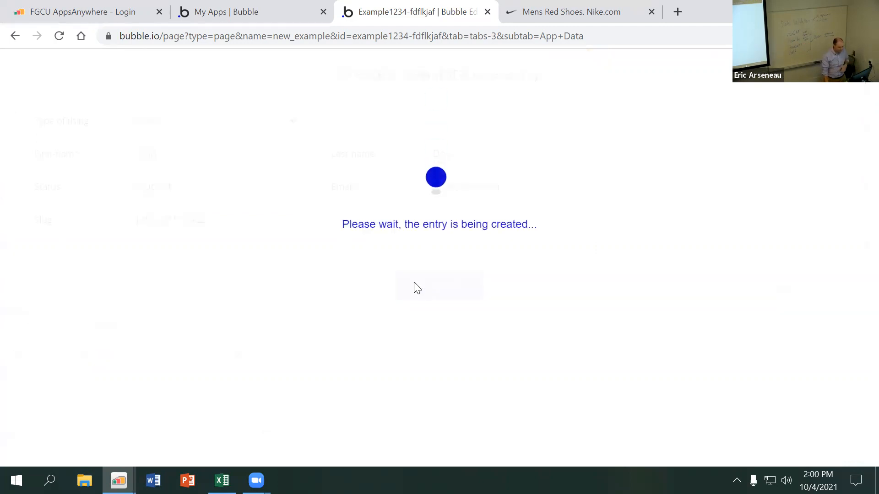
pyautogui.click(428, 186)
pyautogui.click(431, 224)
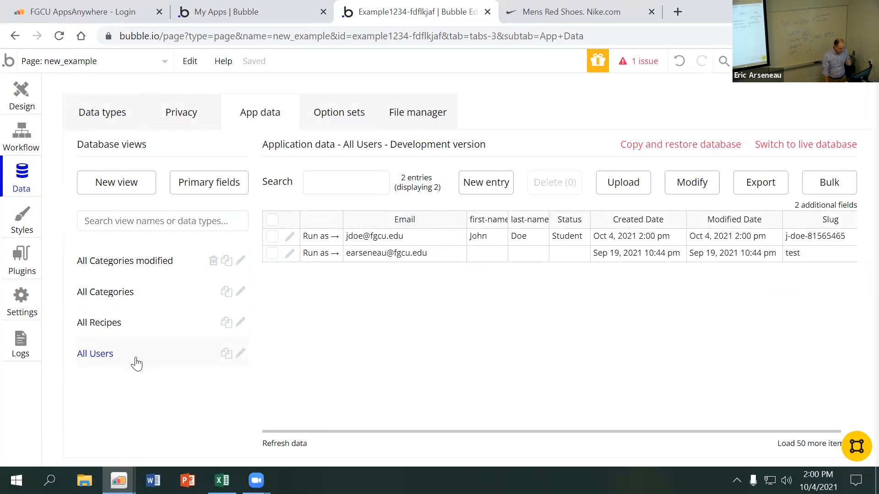
pyautogui.click(106, 115)
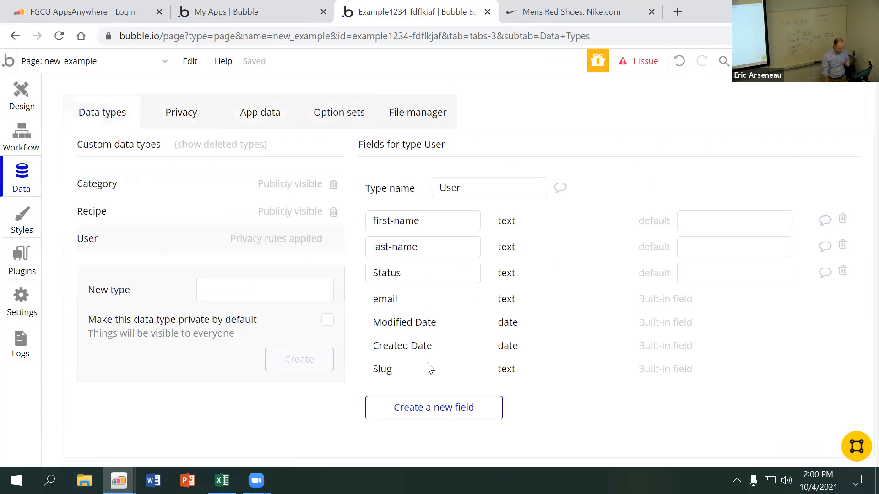
pyautogui.click(439, 408)
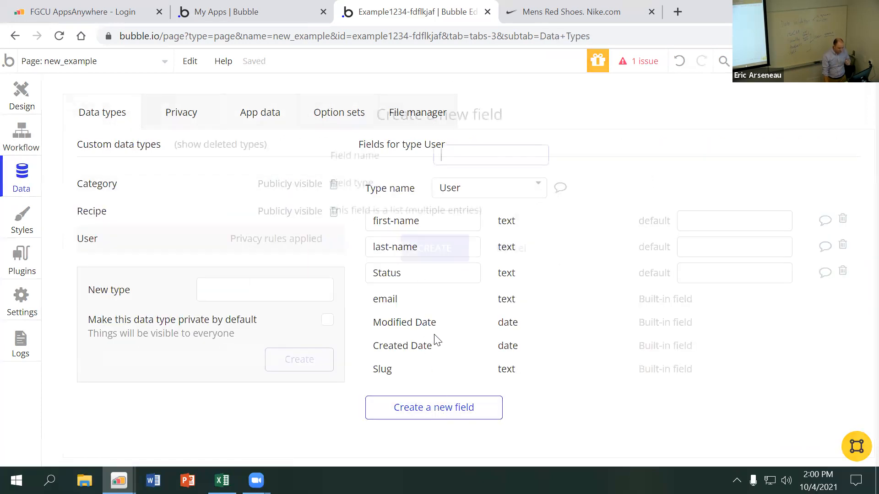
pyautogui.click(473, 187)
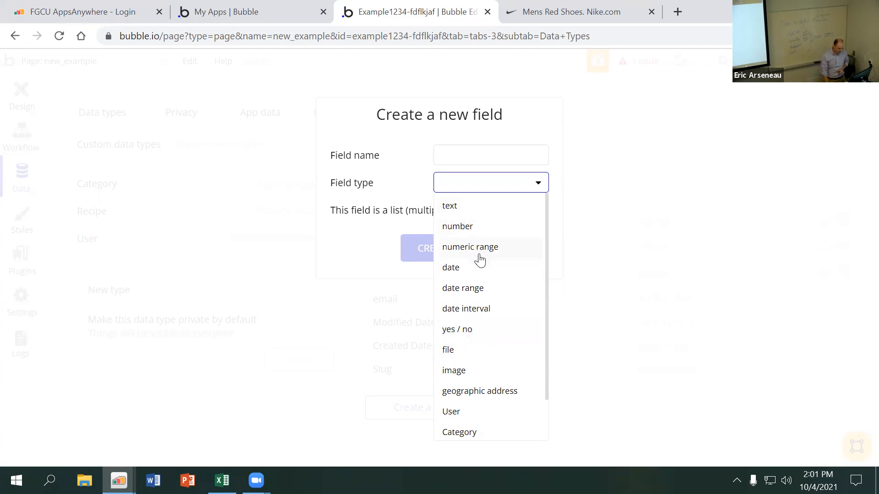
pyautogui.click(459, 272)
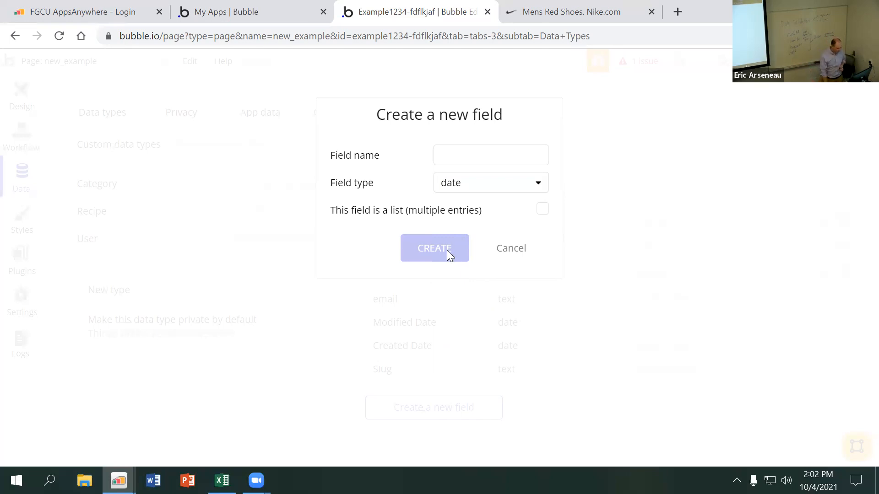
pyautogui.click(515, 250)
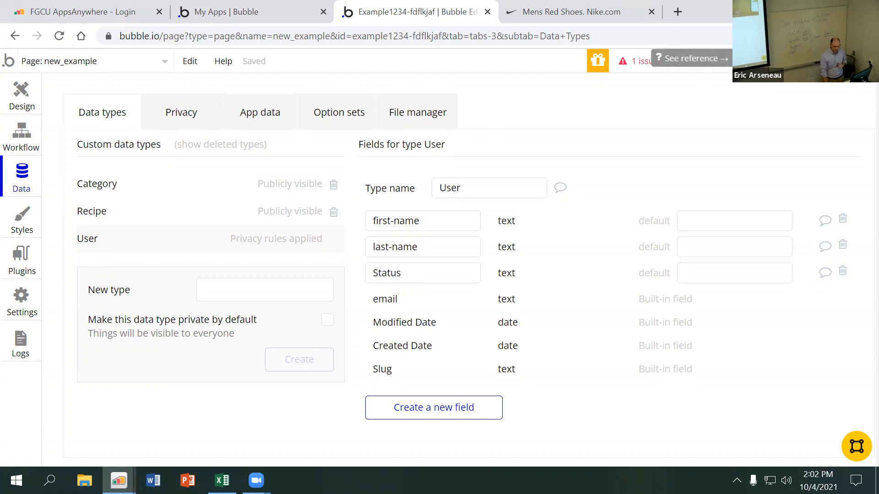
# View the app's version options, the All Users application data and the available preview modes
pyautogui.click(773, 61)
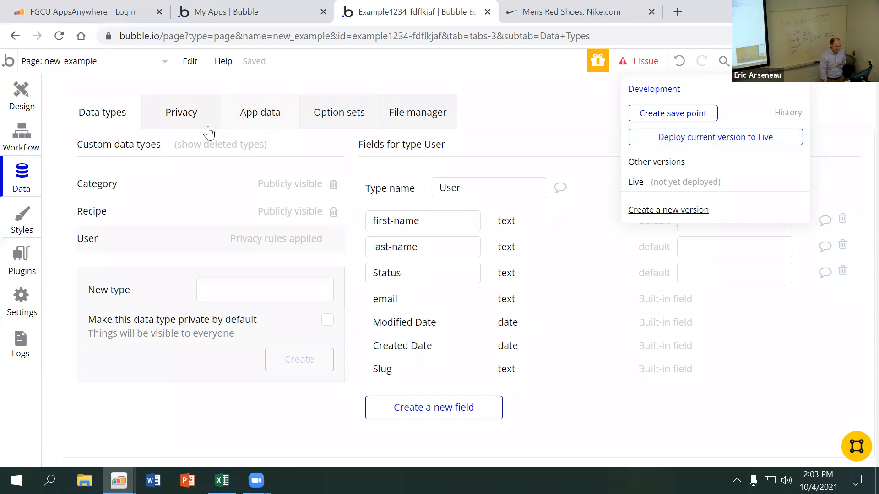
pyautogui.click(261, 117)
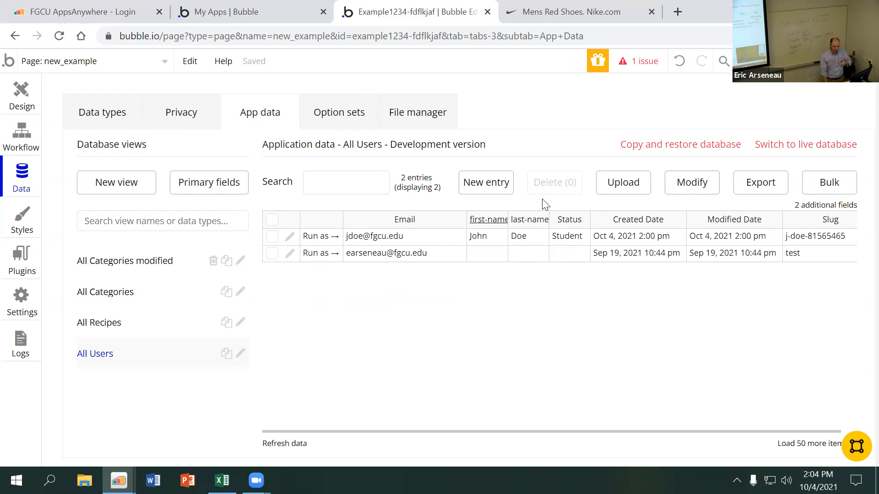
pyautogui.moveTo(824, 61)
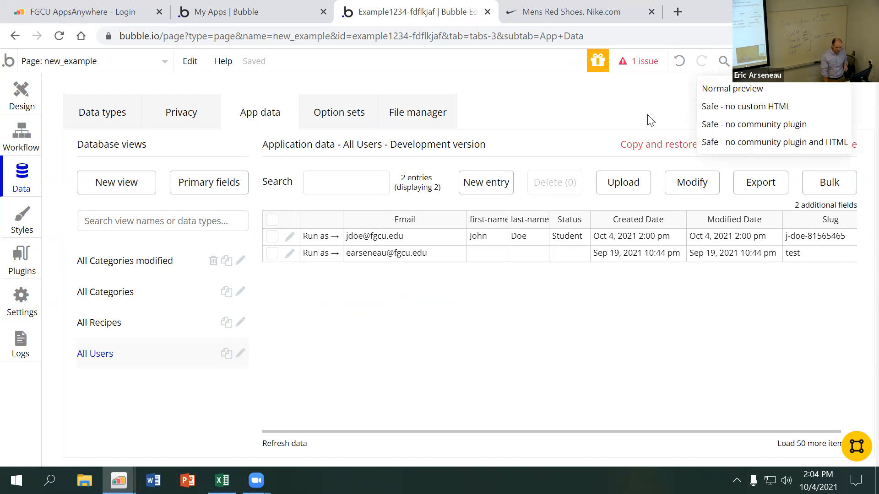
# View the Nike men's red shoes page as a database example and return to the Bubble editor
pyautogui.click(591, 18)
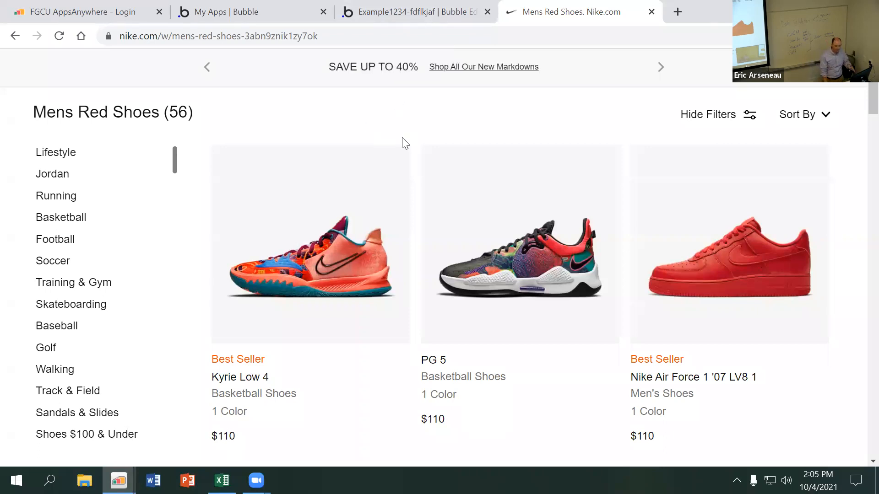
pyautogui.click(410, 16)
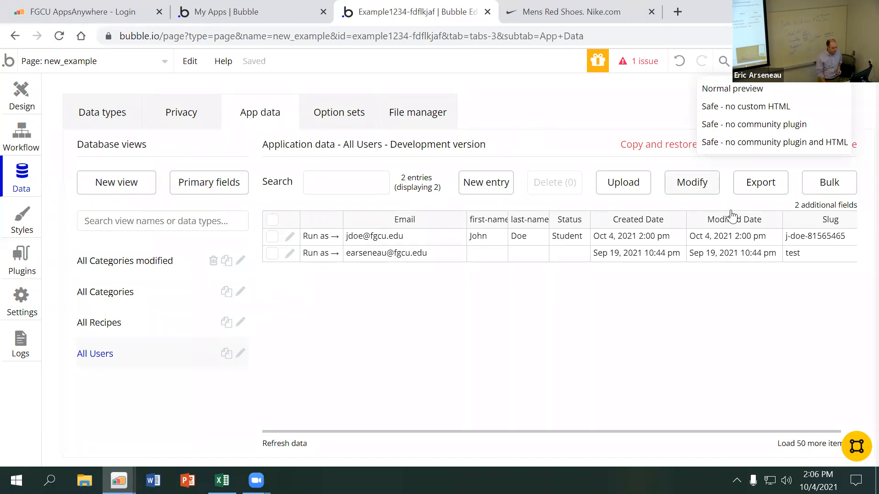
# Switch to the live database and view the index page design of the live version
pyautogui.click(534, 138)
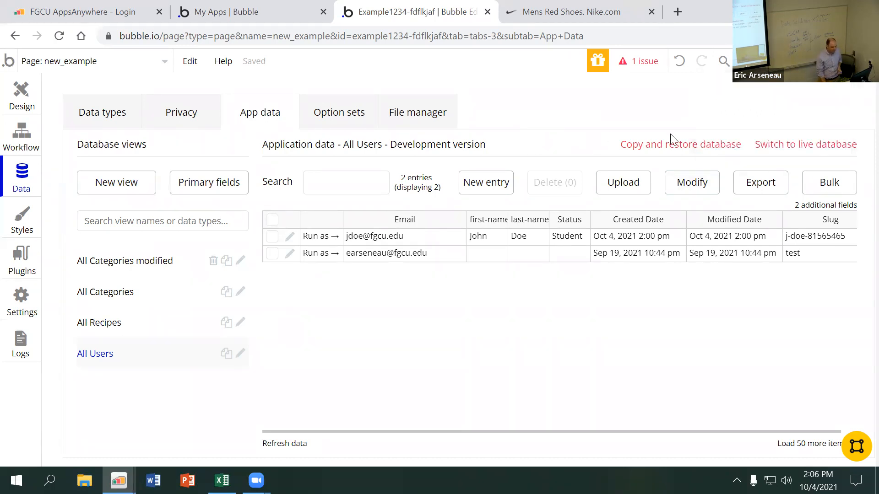
pyautogui.click(794, 152)
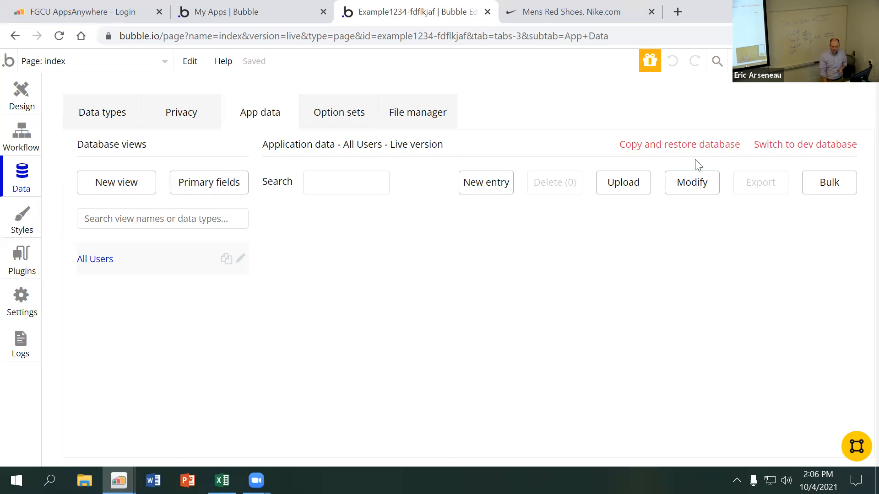
pyautogui.click(30, 101)
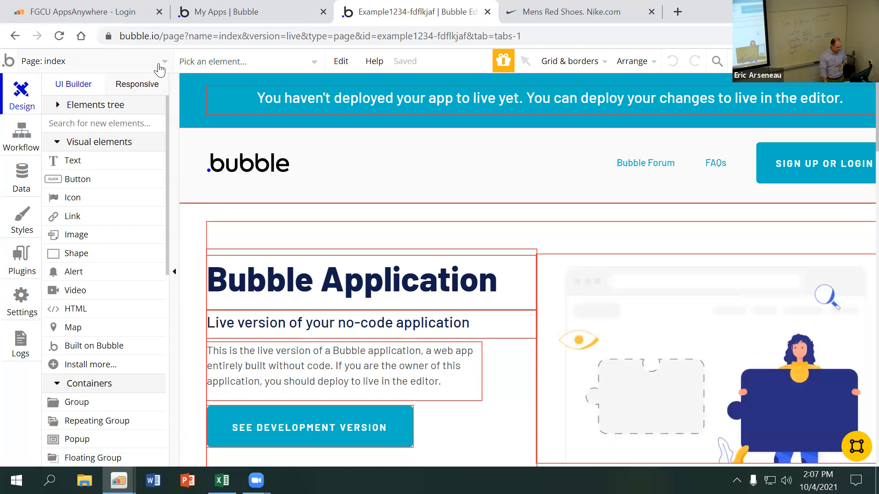
# Switch the editor back to the Development version and open the data types with the fields for User
pyautogui.click(773, 61)
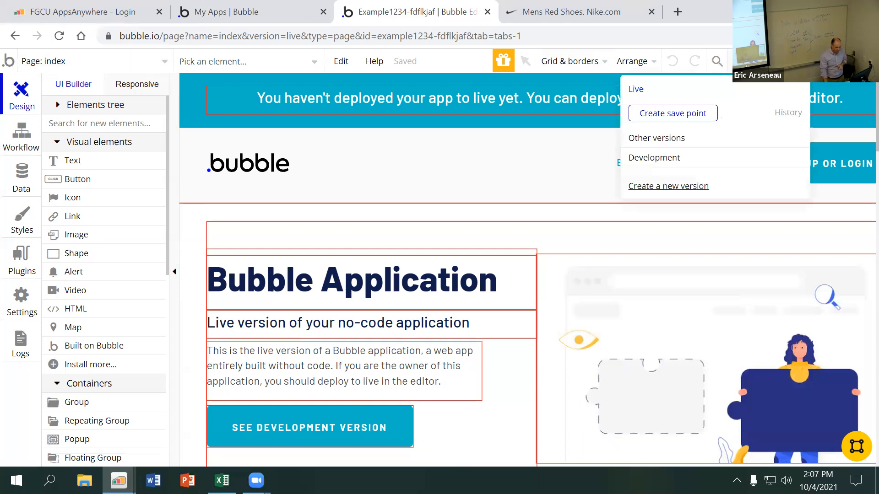
pyautogui.click(703, 158)
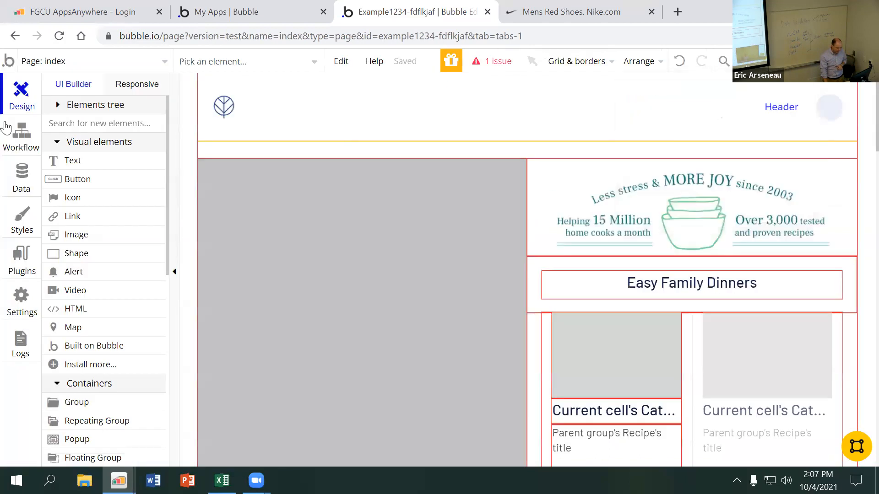
pyautogui.click(21, 176)
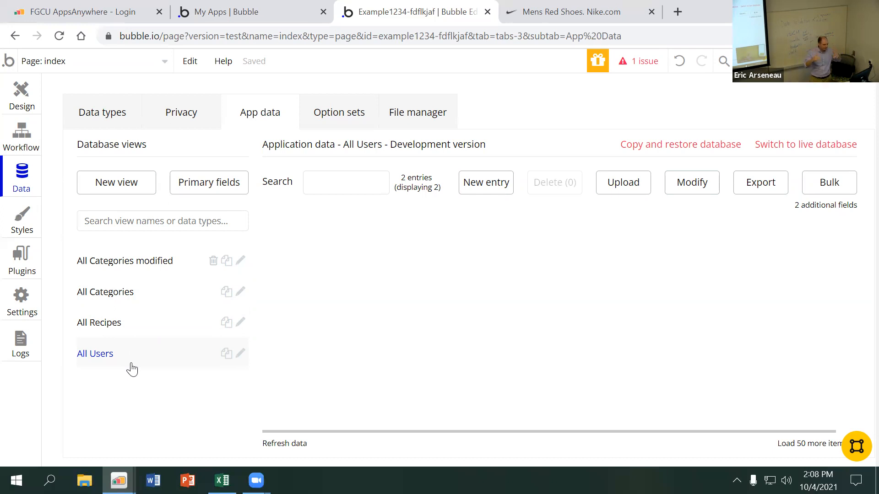
pyautogui.click(117, 114)
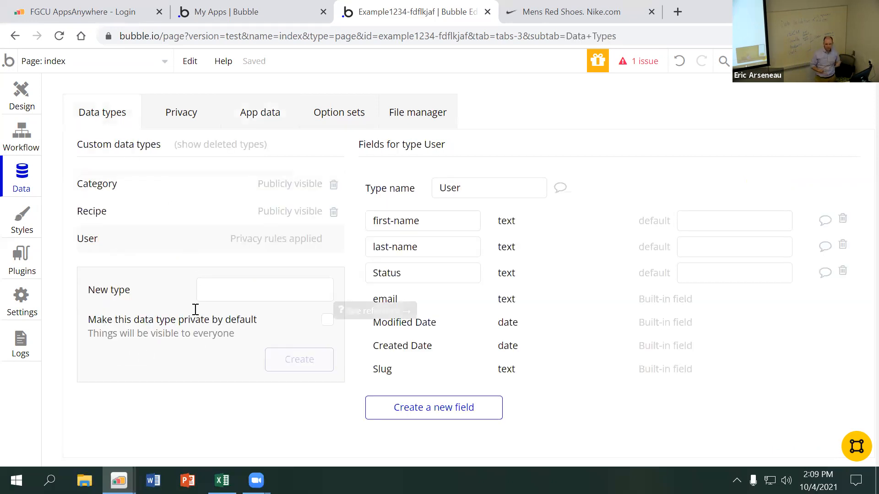
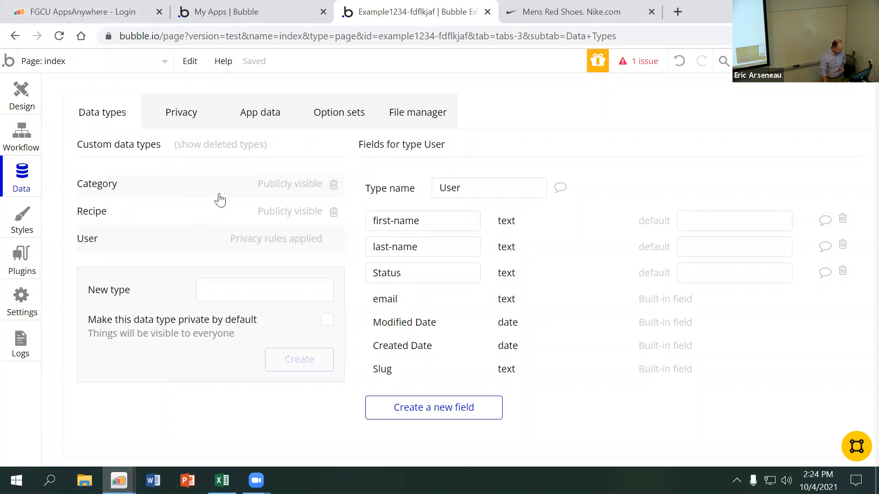
# Delete the Category and Recipe data types and select the User type
pyautogui.click(334, 186)
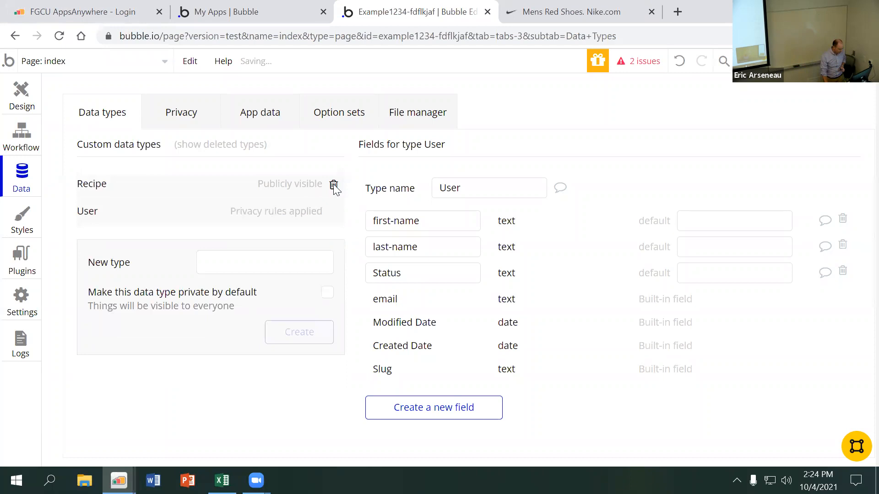
pyautogui.click(334, 186)
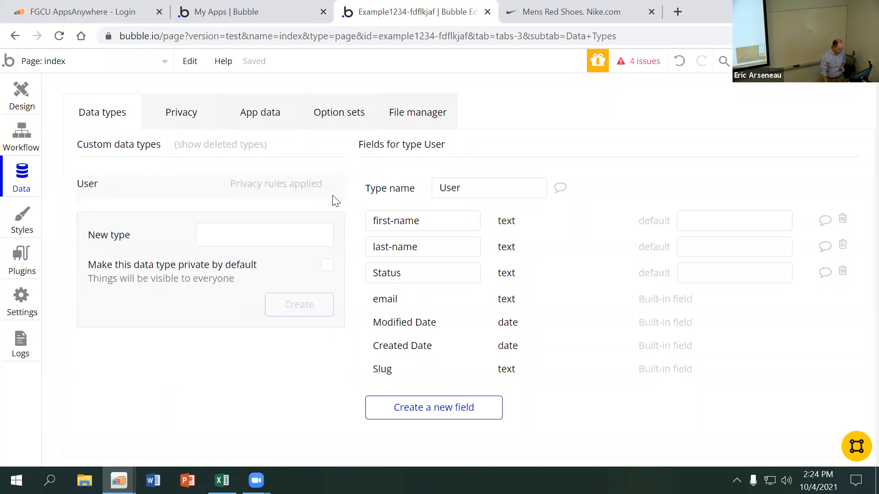
pyautogui.click(288, 235)
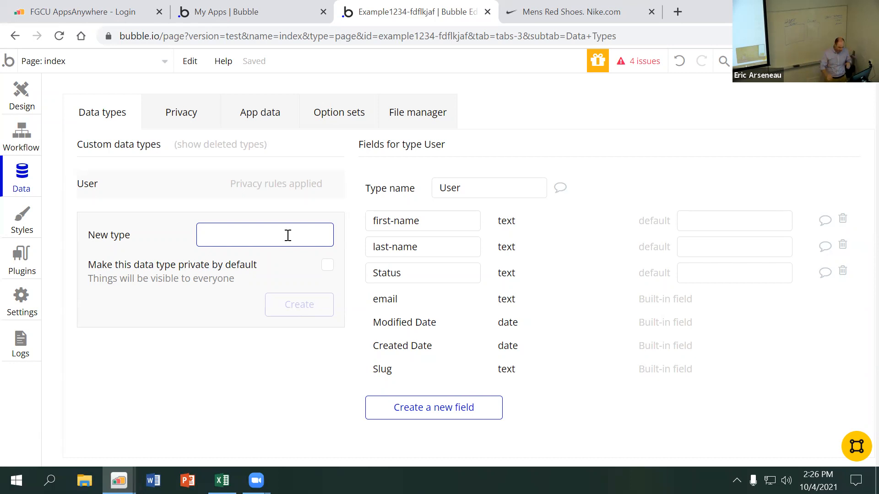
pyautogui.click(107, 185)
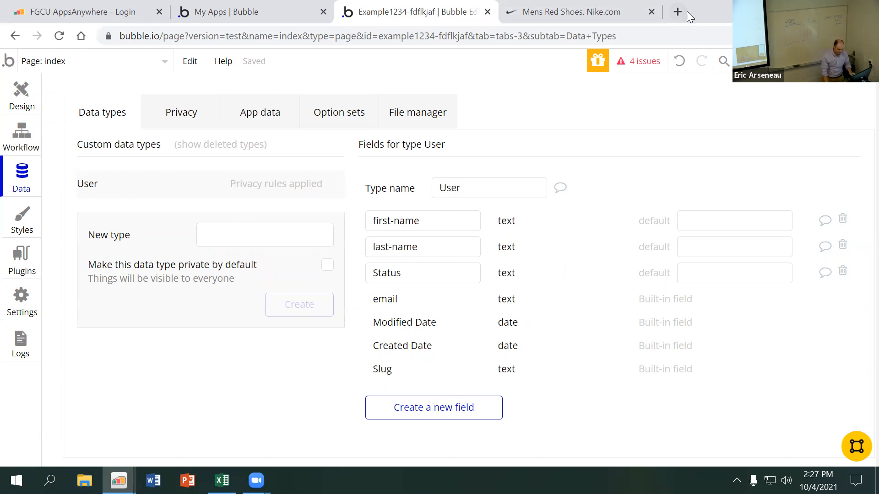
# Open uber.com in a new browser tab and go to its driver sign-up page
pyautogui.click(681, 21)
pyautogui.write('uber')
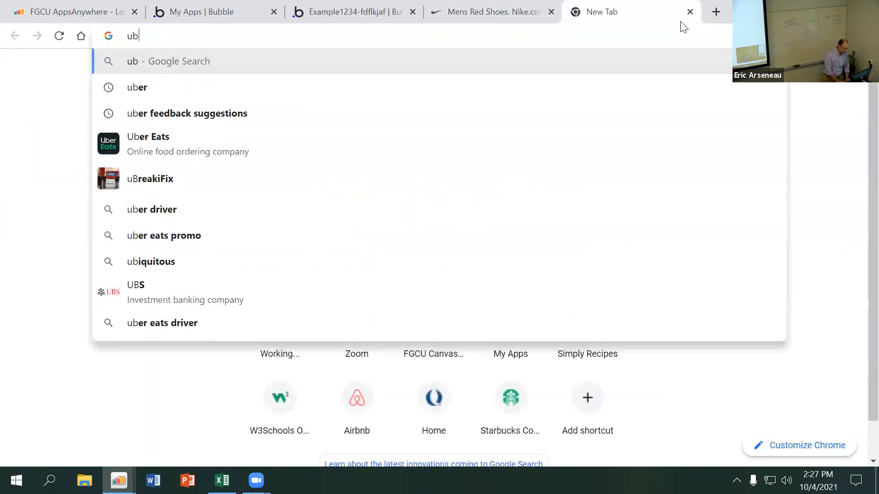
pyautogui.write('.com')
pyautogui.press('Return')
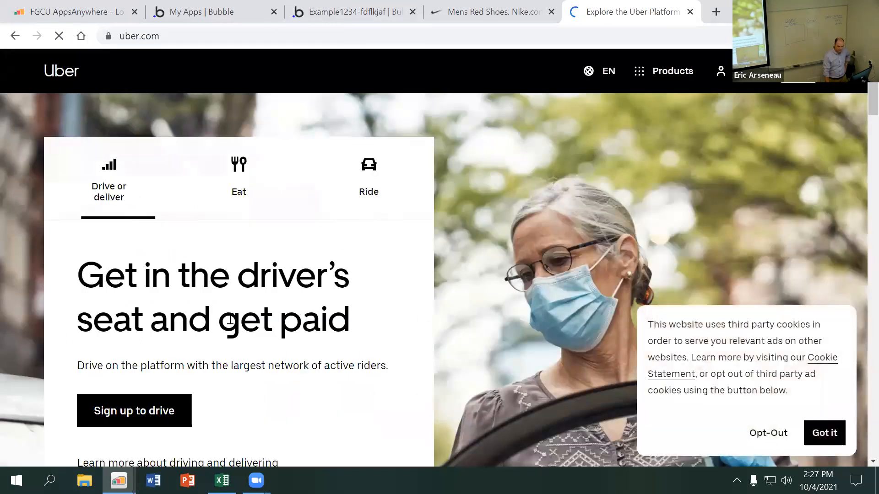
pyautogui.scroll(-2, 284, 288)
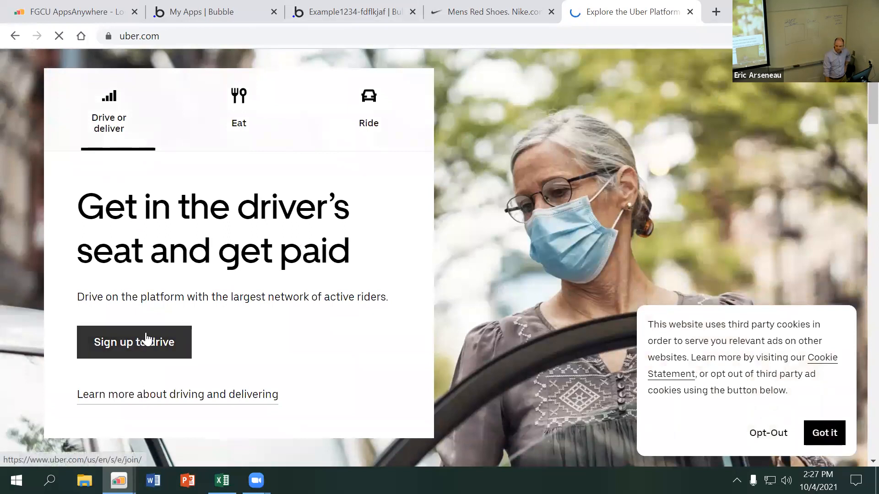
pyautogui.click(157, 349)
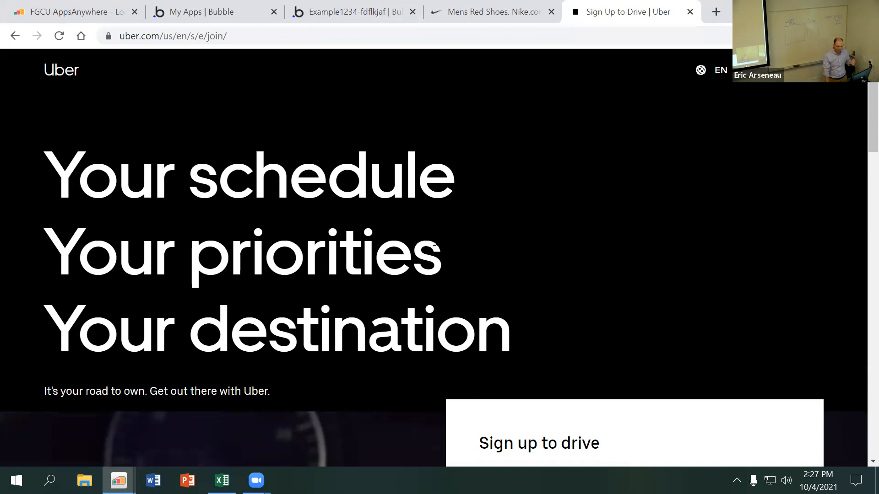
# Examine the fields of Uber's driver sign-up form and return to the Bubble editor
pyautogui.scroll(-6, 433, 243)
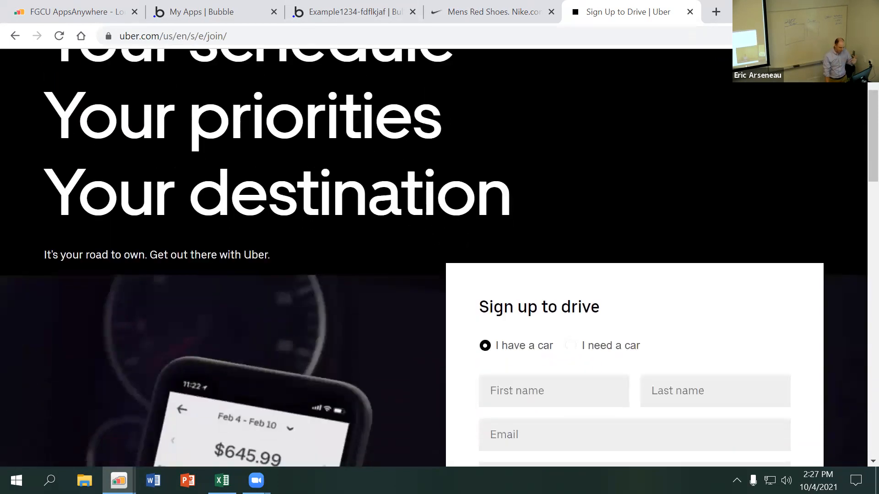
pyautogui.scroll(-2, 476, 229)
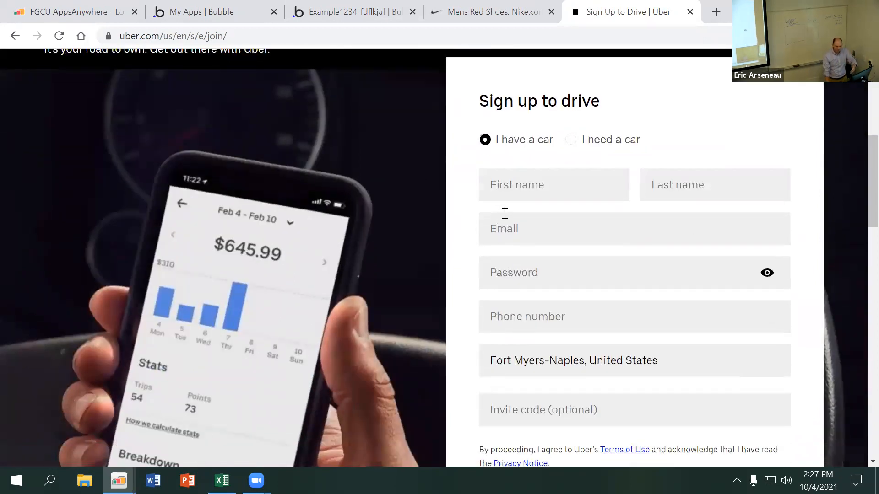
pyautogui.scroll(-2, 492, 220)
pyautogui.scroll(-2, 545, 318)
pyautogui.scroll(-1, 547, 317)
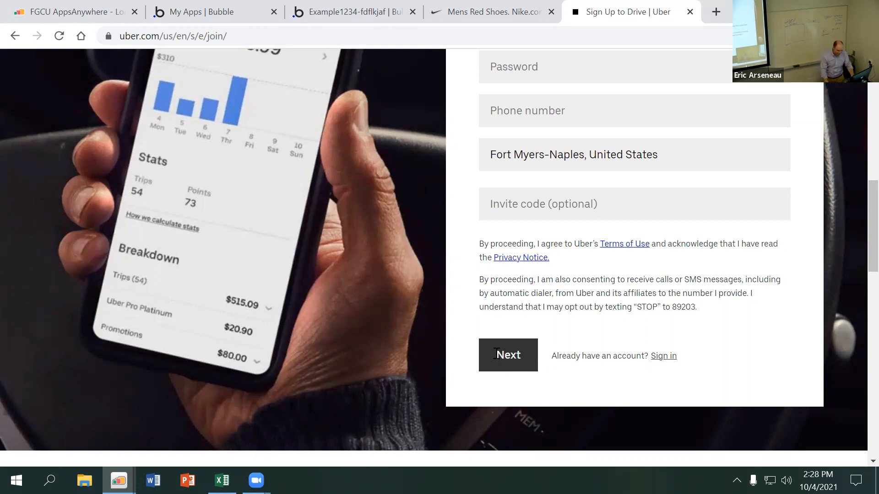
pyautogui.click(361, 12)
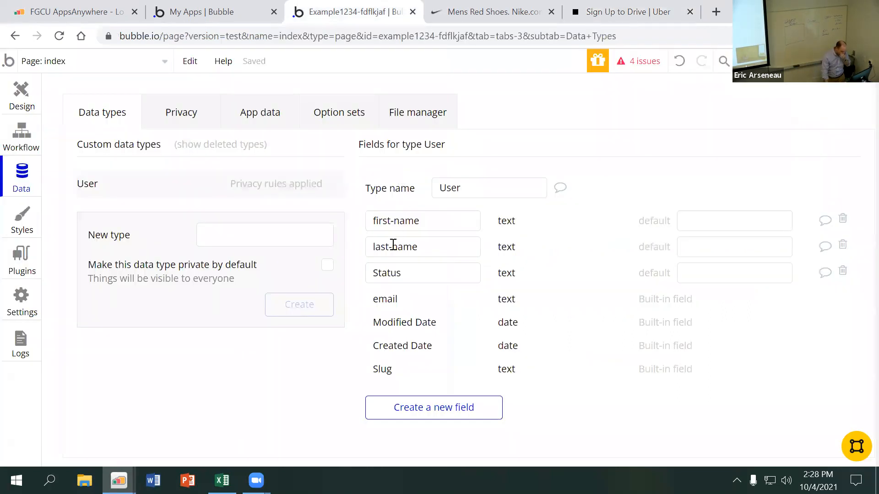
# Set the default of the User type's Status field to rider and rename the field to driver
pyautogui.click(697, 271)
pyautogui.write('rider')
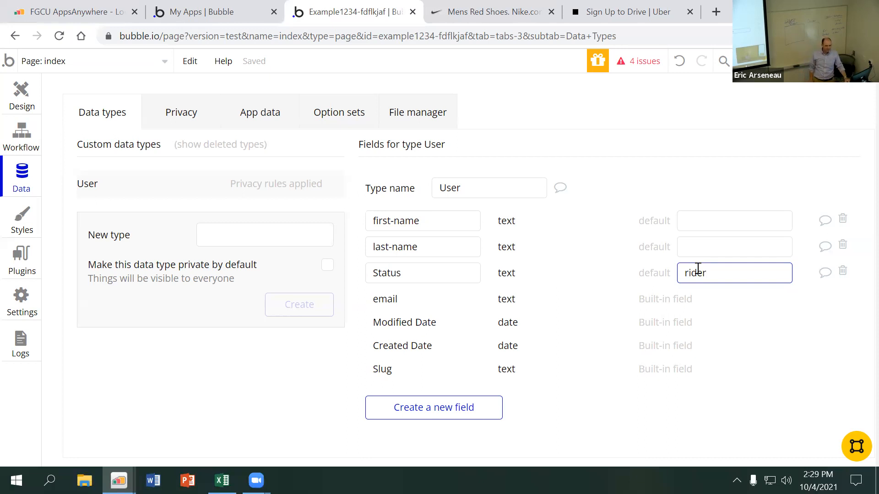
pyautogui.doubleClick(410, 271)
pyautogui.write('driver')
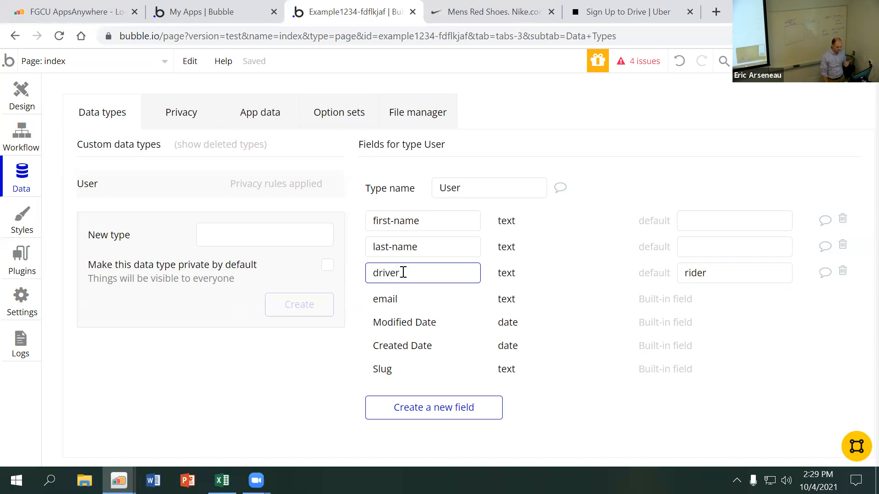
pyautogui.click(843, 273)
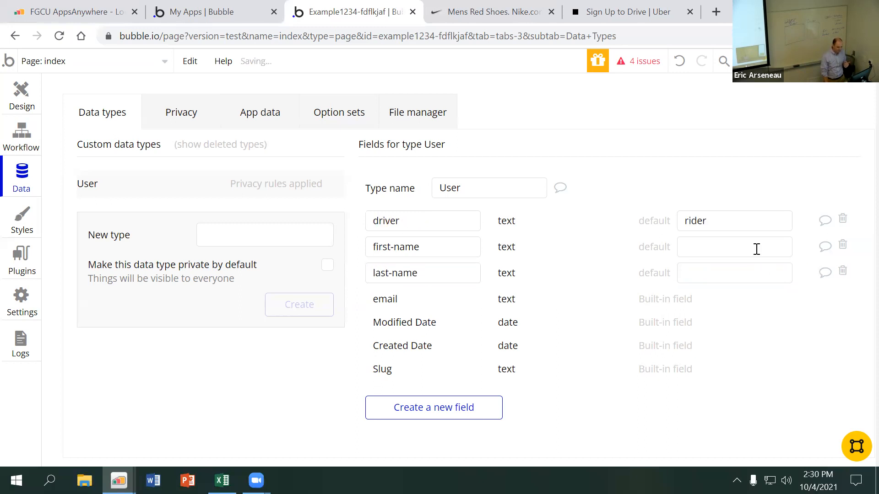
# Create a yes / no field named driver on the User type
pyautogui.click(453, 410)
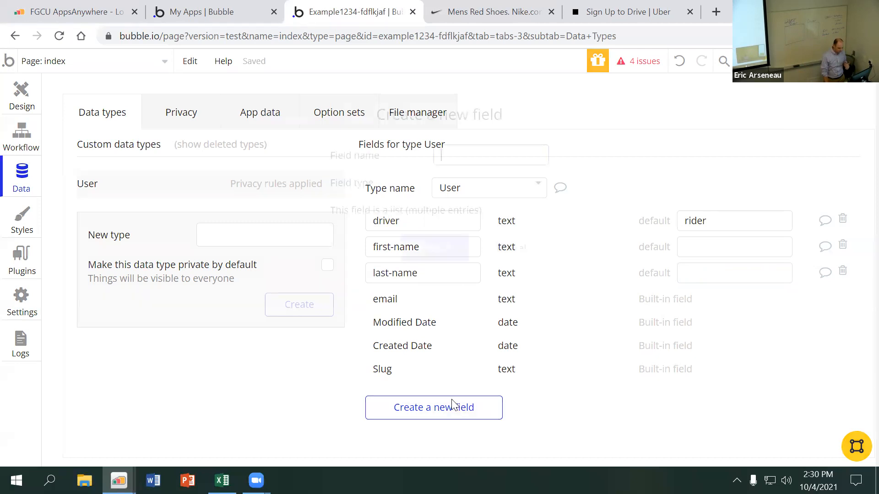
pyautogui.write('driver')
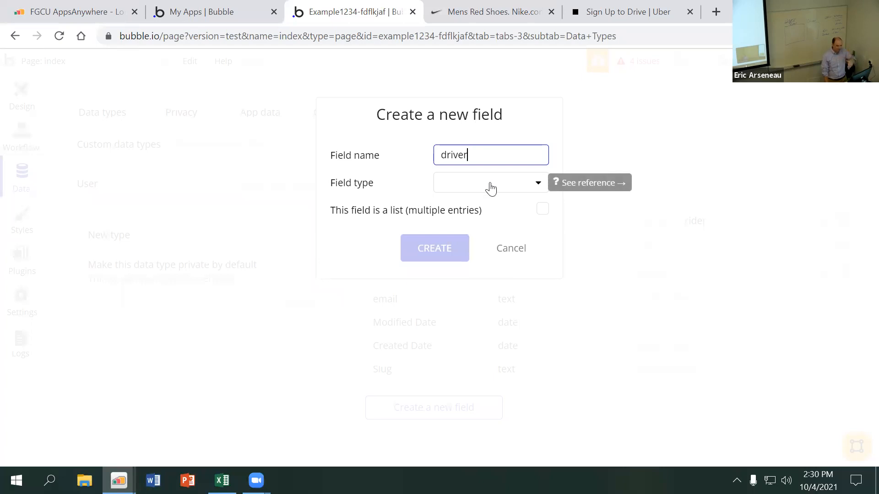
pyautogui.click(474, 189)
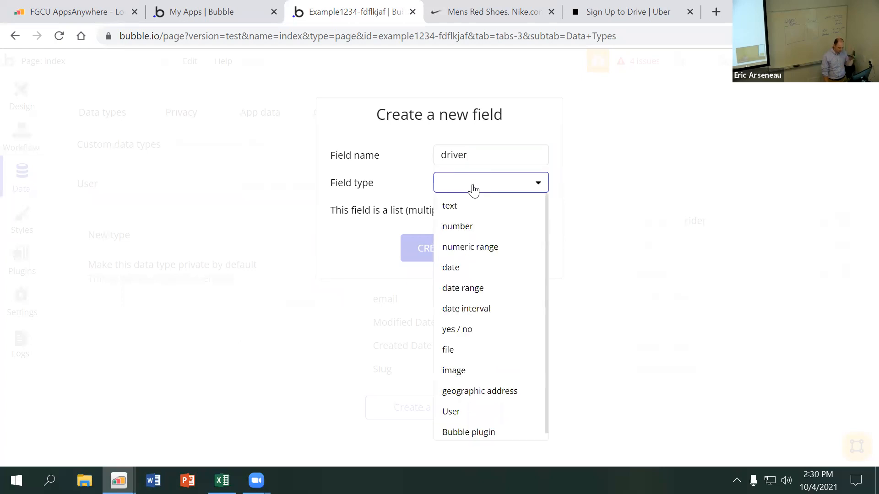
pyautogui.click(469, 331)
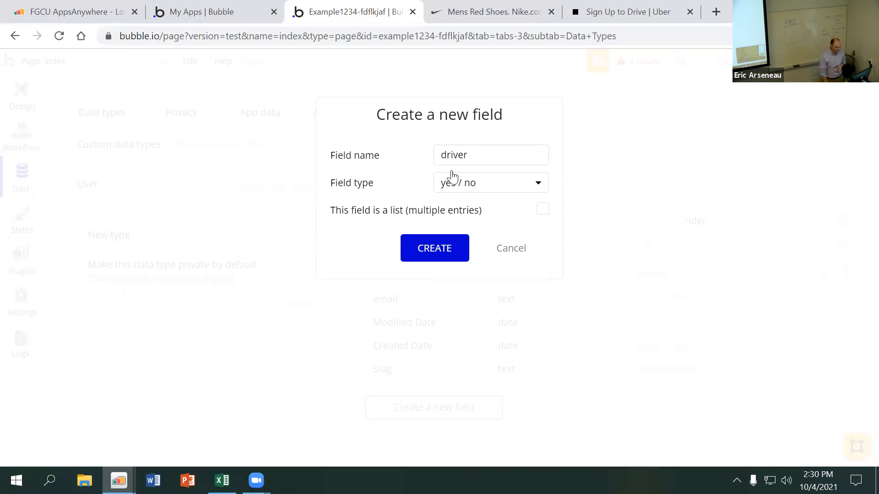
pyautogui.click(441, 249)
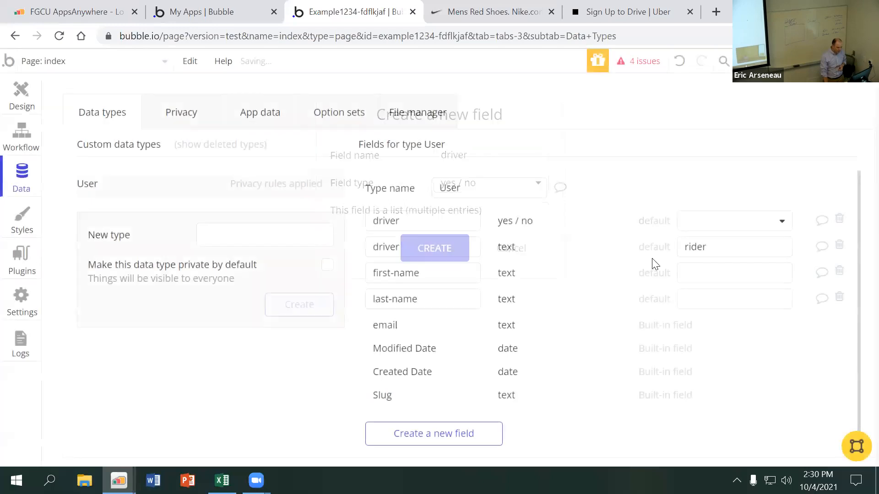
# Delete both the yes / no and the text driver fields from the User type
pyautogui.click(698, 226)
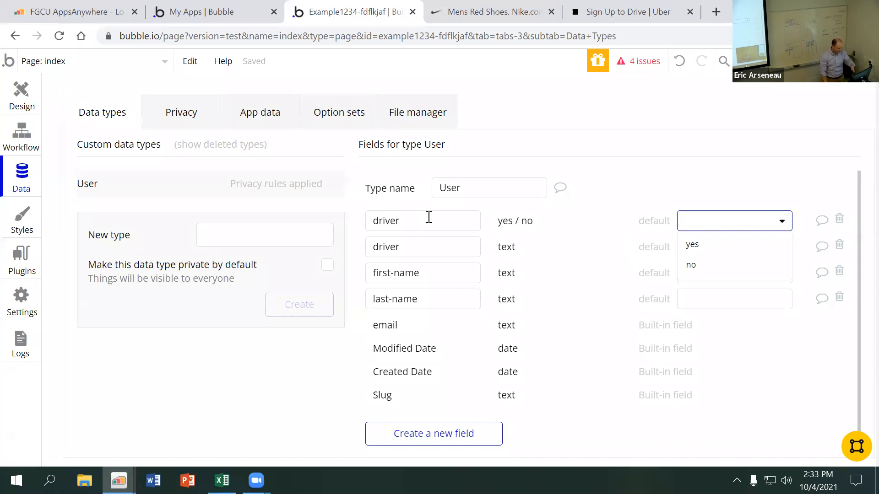
pyautogui.click(839, 220)
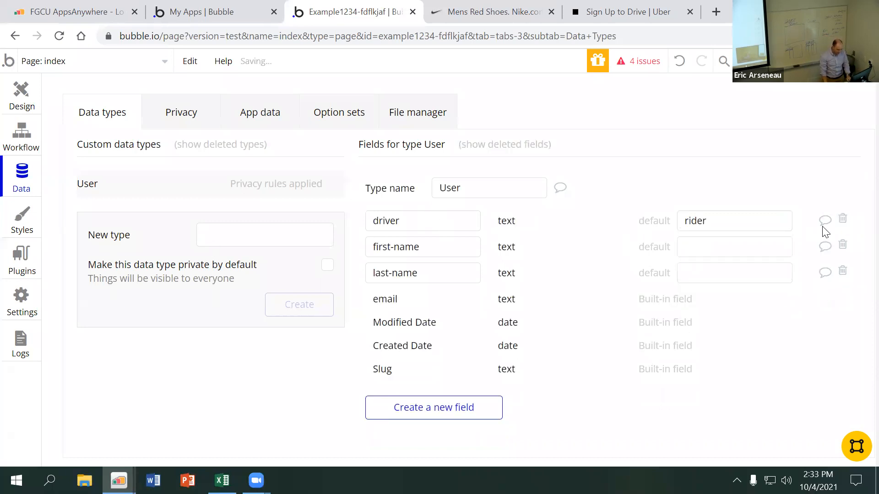
pyautogui.click(842, 223)
# Create a yes / no field named employee on the User type
pyautogui.click(409, 381)
pyautogui.write('employee')
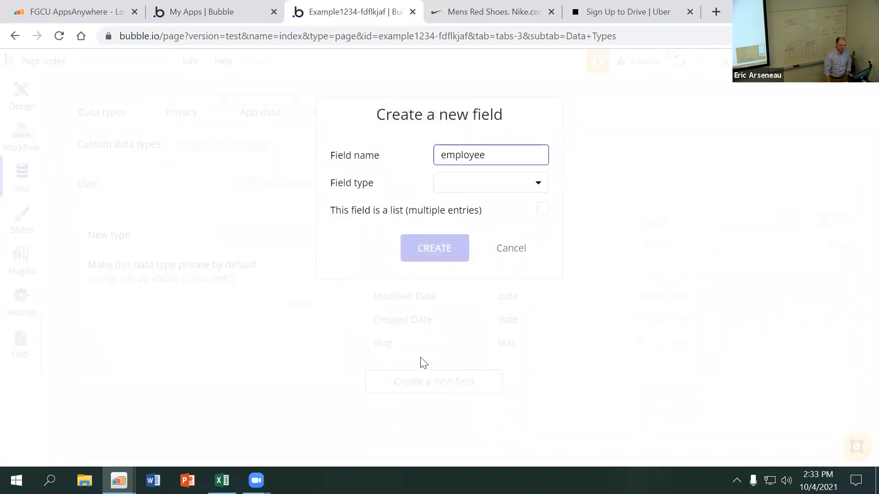
pyautogui.click(502, 185)
pyautogui.click(498, 331)
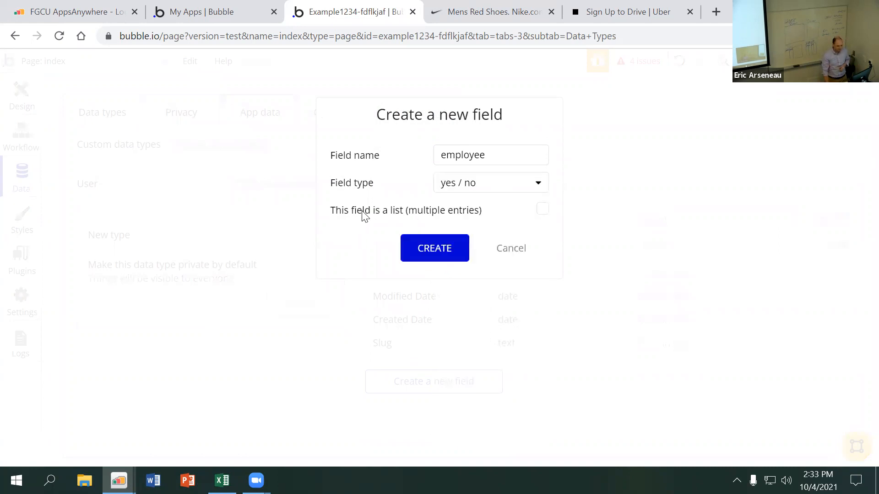
pyautogui.click(417, 249)
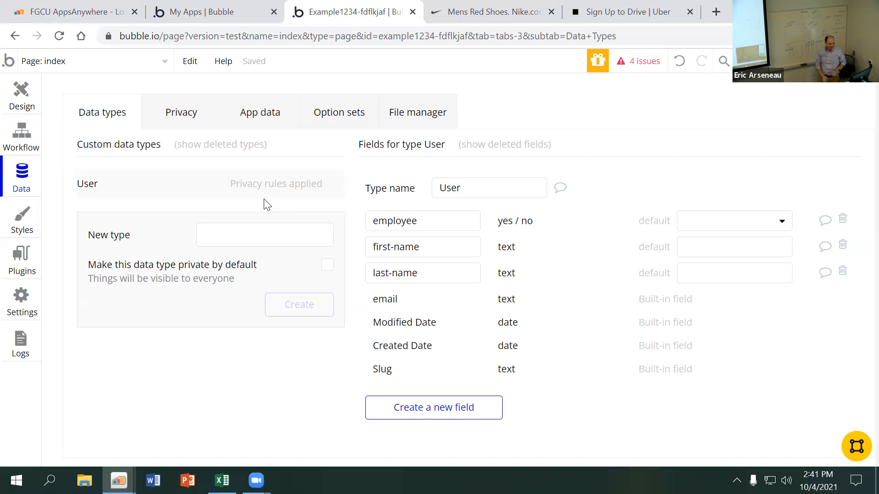
# Create a new page named driver-dashboard without cloning an existing page
pyautogui.click(164, 67)
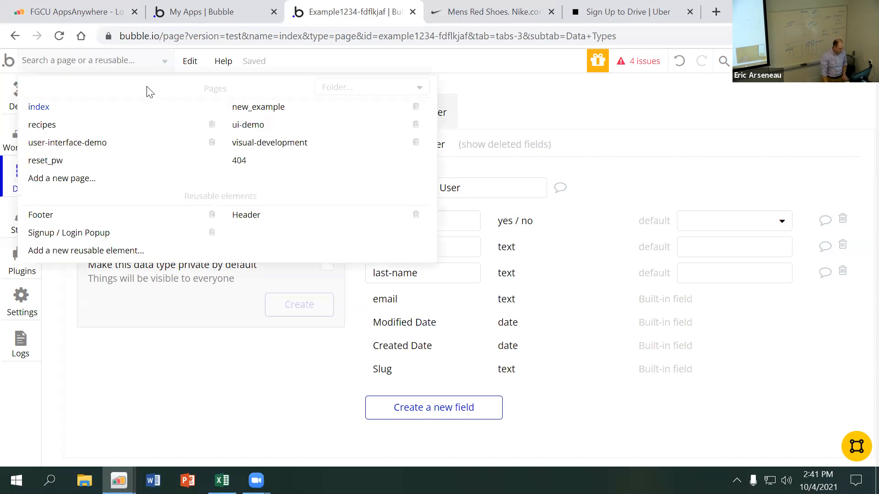
pyautogui.click(123, 179)
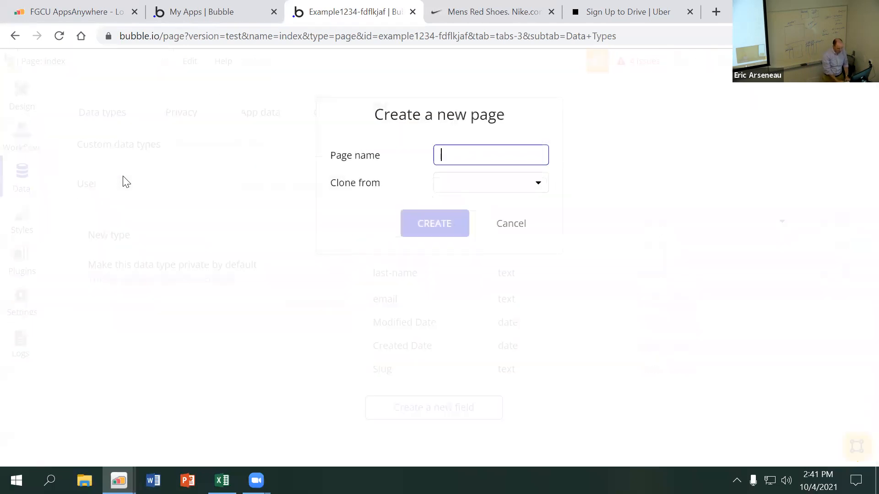
pyautogui.write('driver-dashboard')
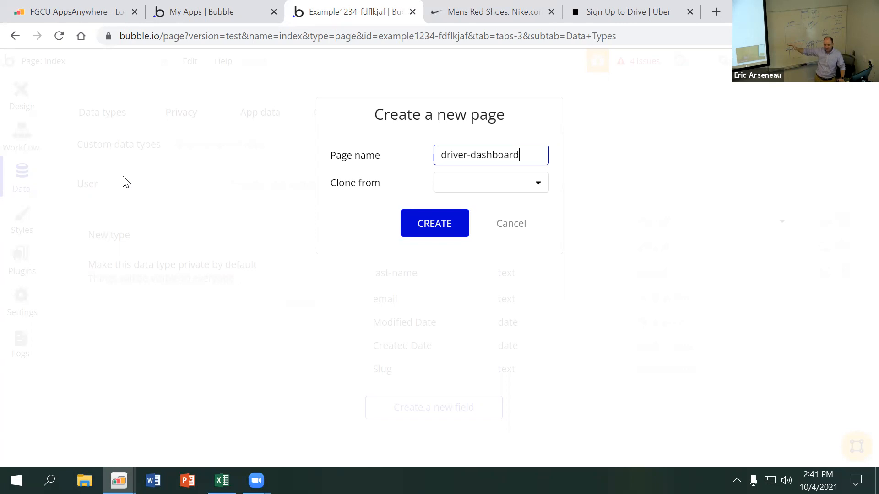
pyautogui.click(489, 190)
pyautogui.click(430, 231)
pyautogui.click(429, 231)
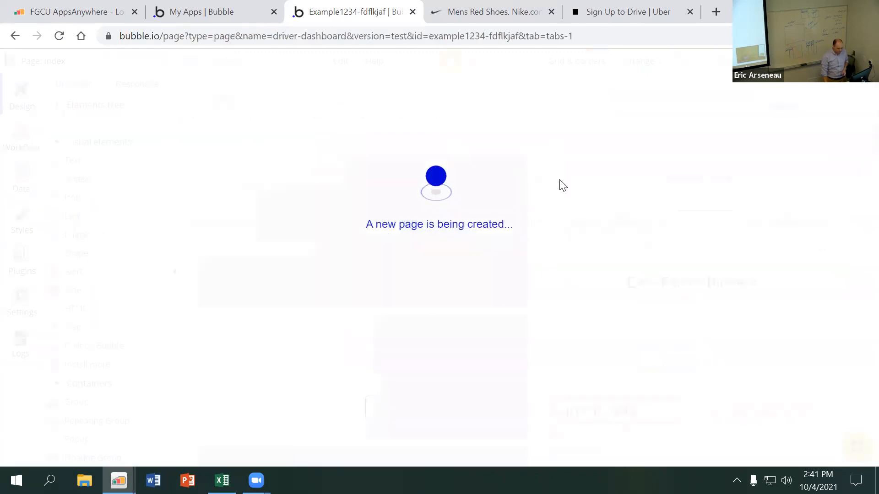
# Draw a wide text element near the page's top, about 143 px from its left edge and 104 px from its top edge
pyautogui.click(98, 164)
pyautogui.moveTo(296, 145); pyautogui.dragTo(686, 193)
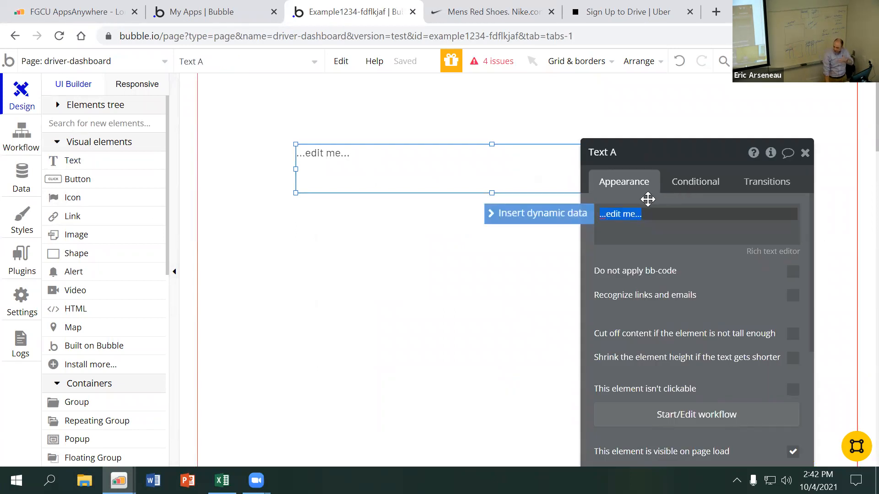
pyautogui.click(471, 166)
pyautogui.click(413, 164)
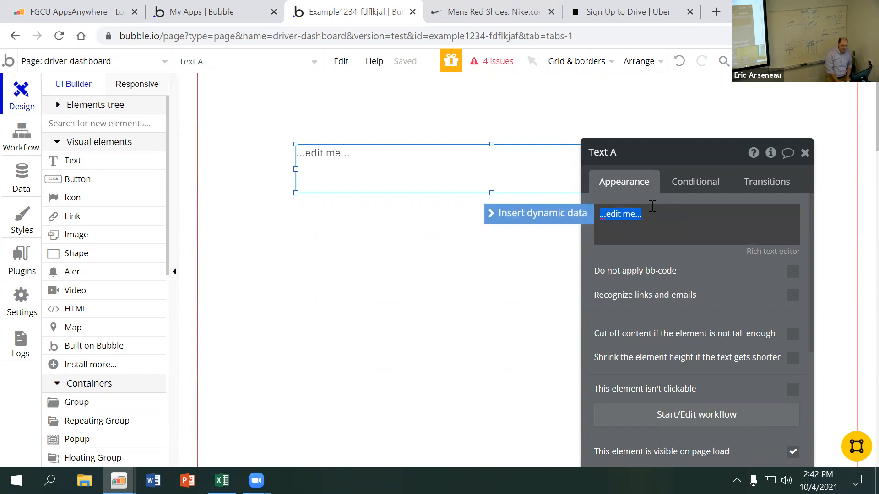
# Set the new element's text to "driver wants to see the last trips they gave"
pyautogui.write('driver')
pyautogui.press('BackSpace')
pyautogui.press('BackSpace')
pyautogui.press('BackSpace')
pyautogui.press('BackSpace')
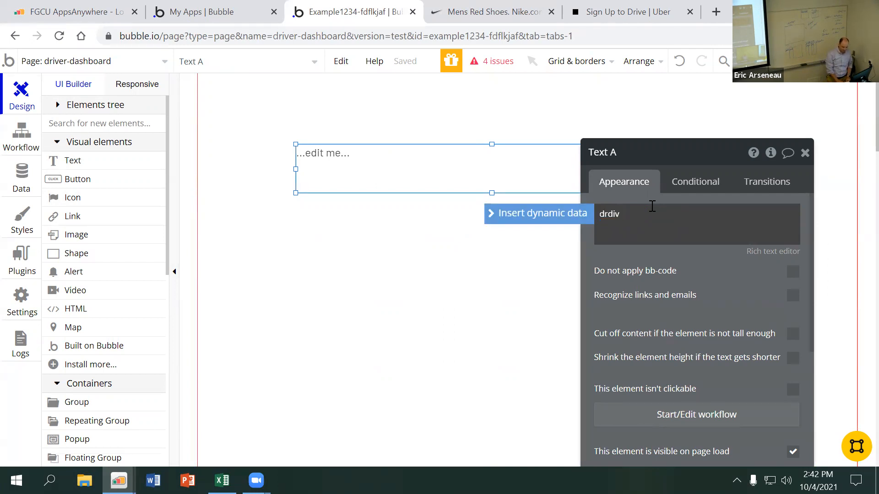
pyautogui.write('iver wants to se')
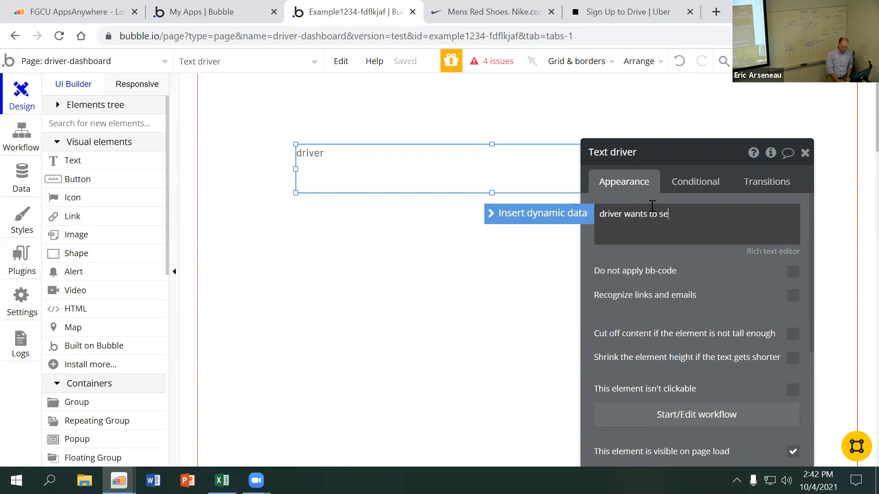
pyautogui.write('e the last trips theey')
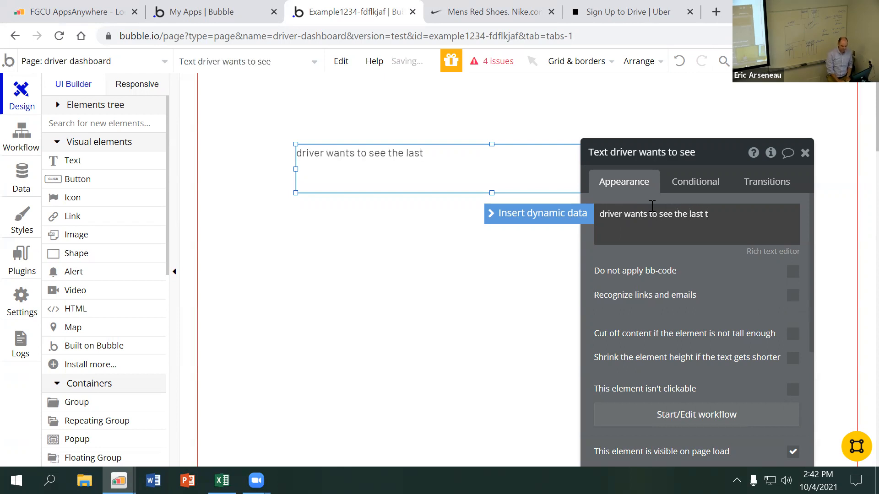
pyautogui.press('BackSpace')
pyautogui.press('BackSpace')
pyautogui.press('BackSpace')
pyautogui.write('ey gave')
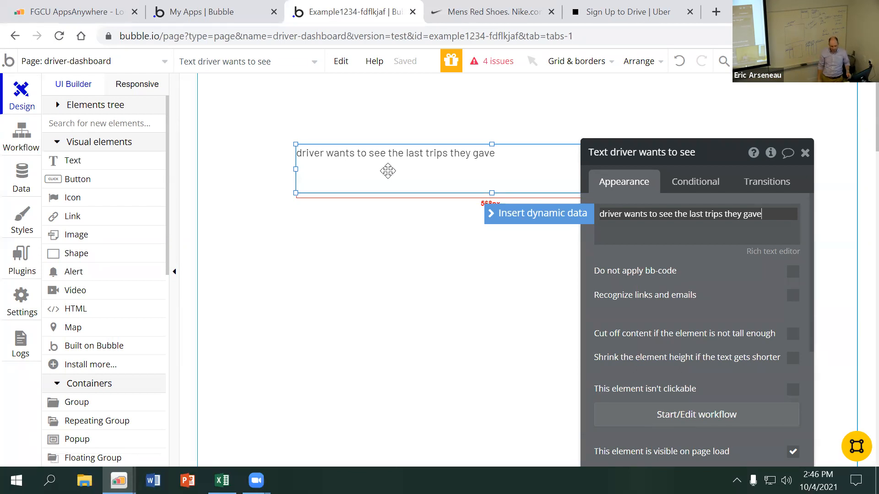
# Create a new page named uber-dashboard without cloning an existing page
pyautogui.click(403, 213)
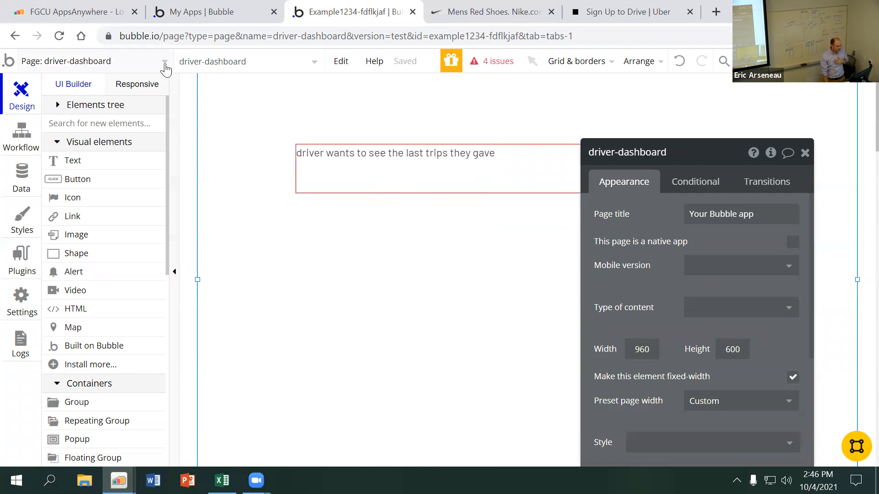
pyautogui.click(164, 68)
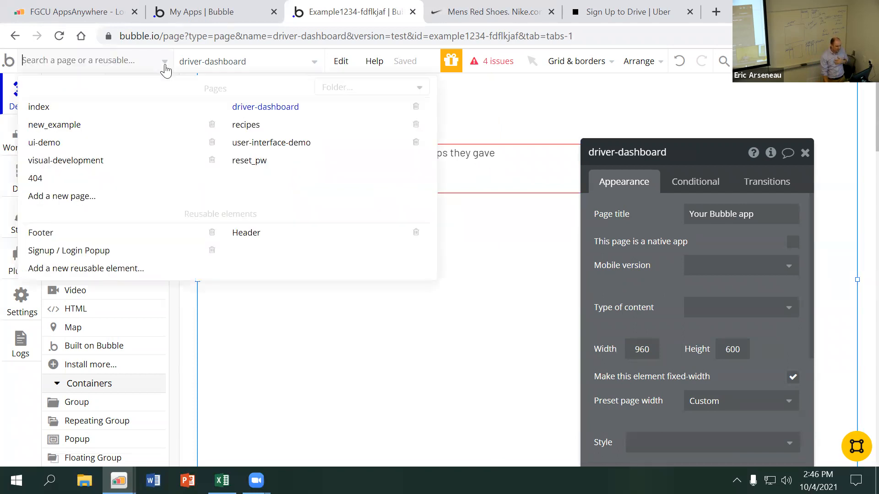
pyautogui.click(140, 202)
pyautogui.write('uB')
pyautogui.press('BackSpace')
pyautogui.press('BackSpace')
pyautogui.write('uber')
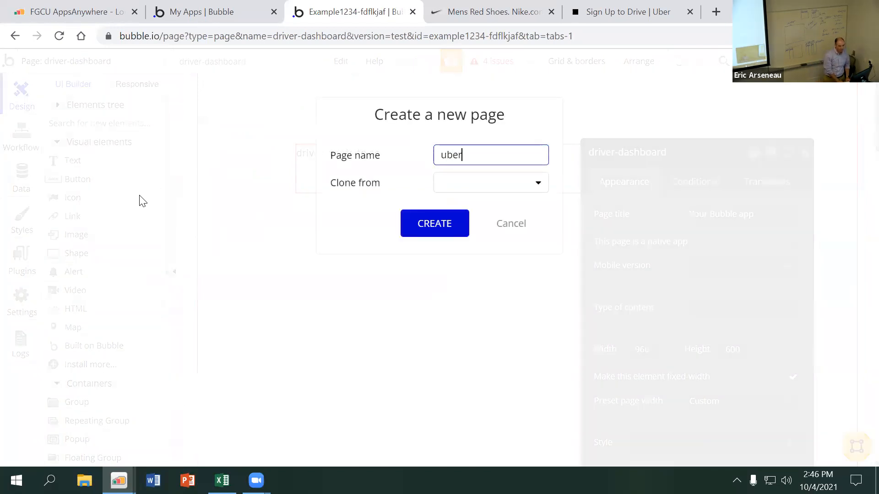
pyautogui.write('er')
pyautogui.press('BackSpace')
pyautogui.press('BackSpace')
pyautogui.write('-dashbo')
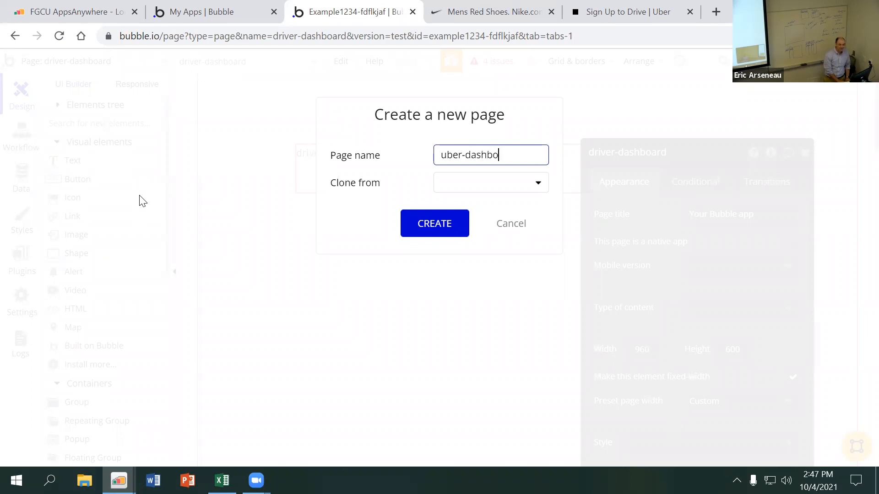
pyautogui.write('ard')
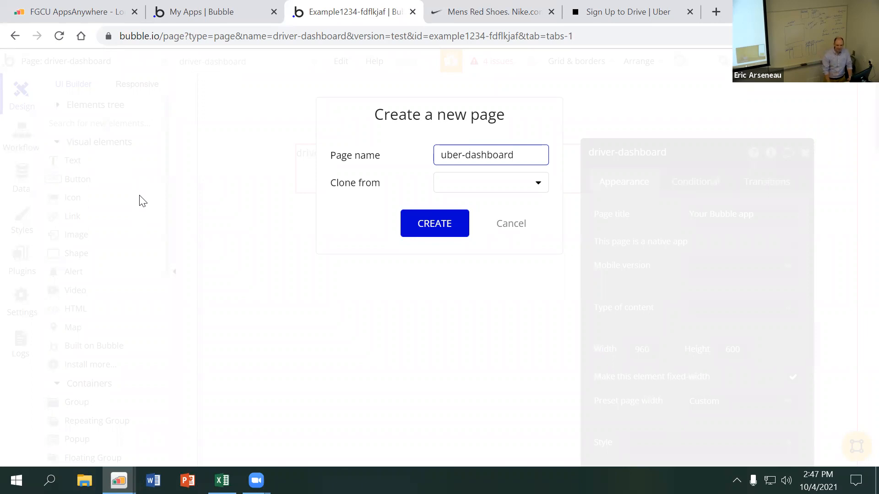
pyautogui.write('___')
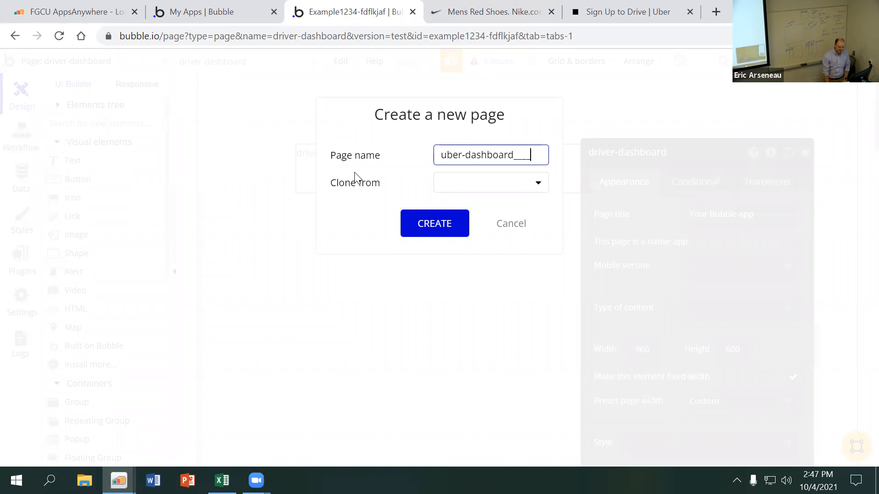
pyautogui.press('BackSpace')
pyautogui.press('BackSpace')
pyautogui.press('BackSpace')
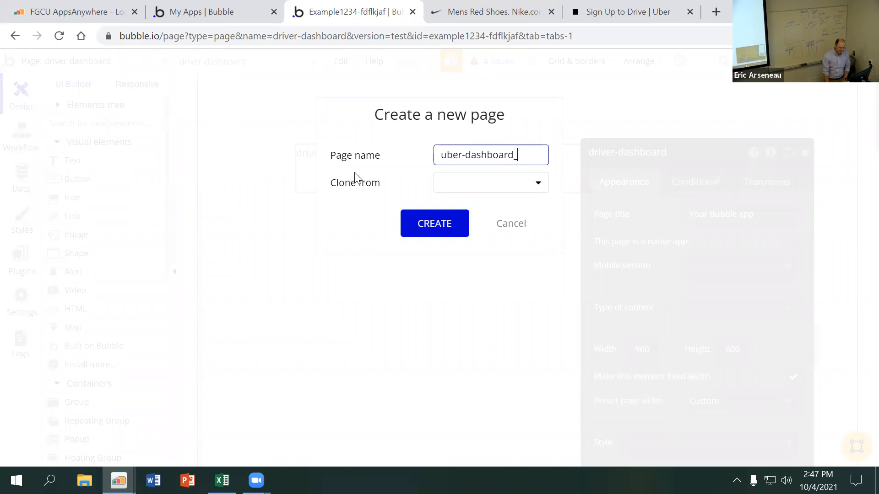
pyautogui.click(460, 195)
pyautogui.click(401, 206)
pyautogui.click(419, 227)
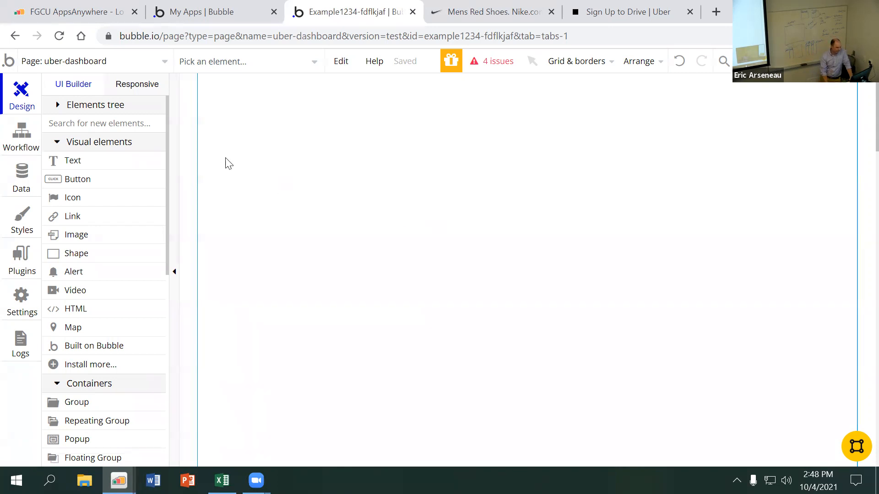
# Open the app's data settings and show the privacy rules for the User data type
pyautogui.click(20, 182)
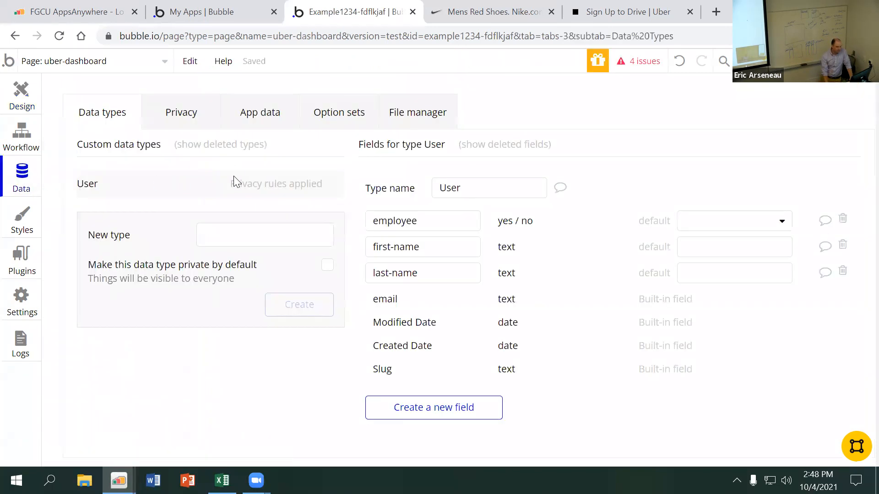
pyautogui.click(180, 113)
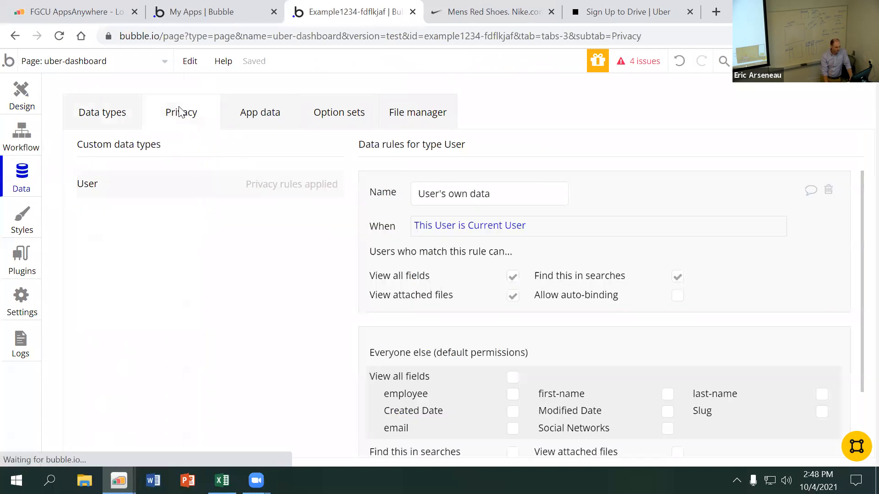
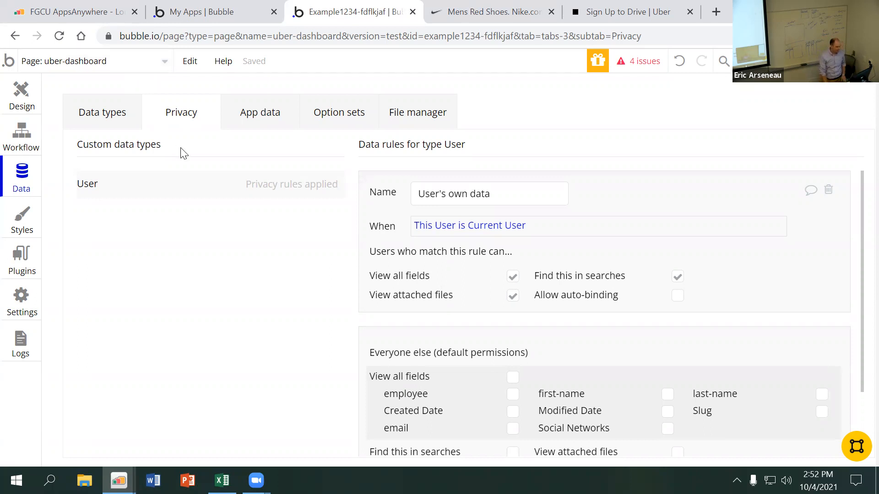
# Switch from the privacy rules to the User data type's fields and look over the app's page list
pyautogui.click(118, 123)
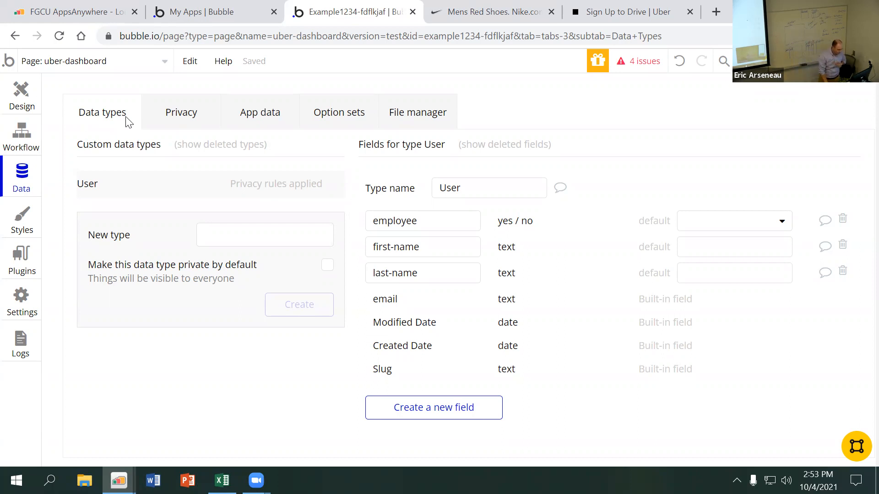
pyautogui.click(124, 62)
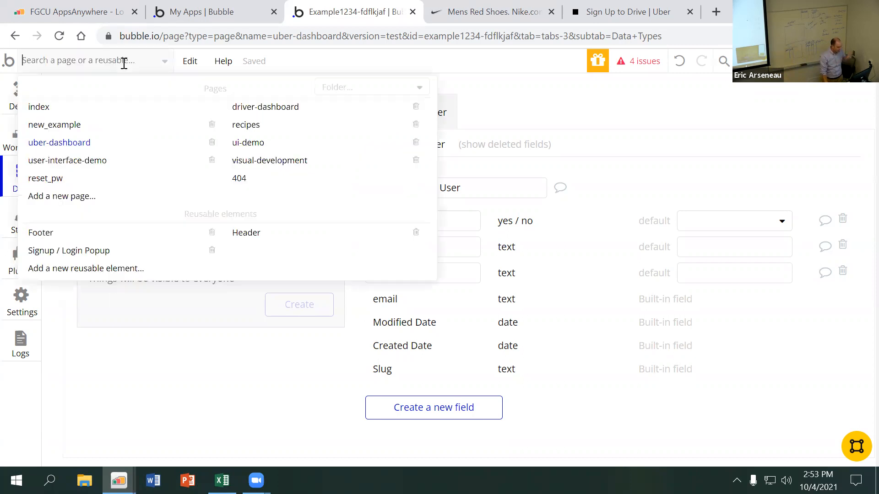
pyautogui.click(227, 406)
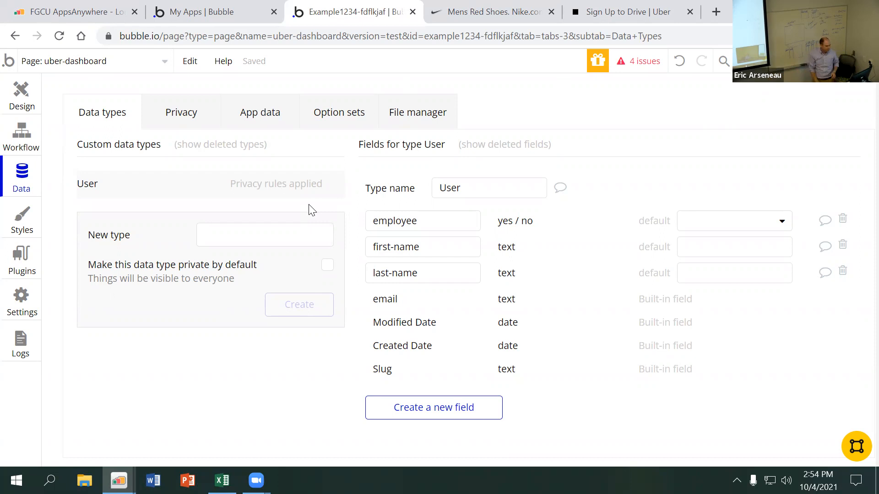
pyautogui.click(260, 233)
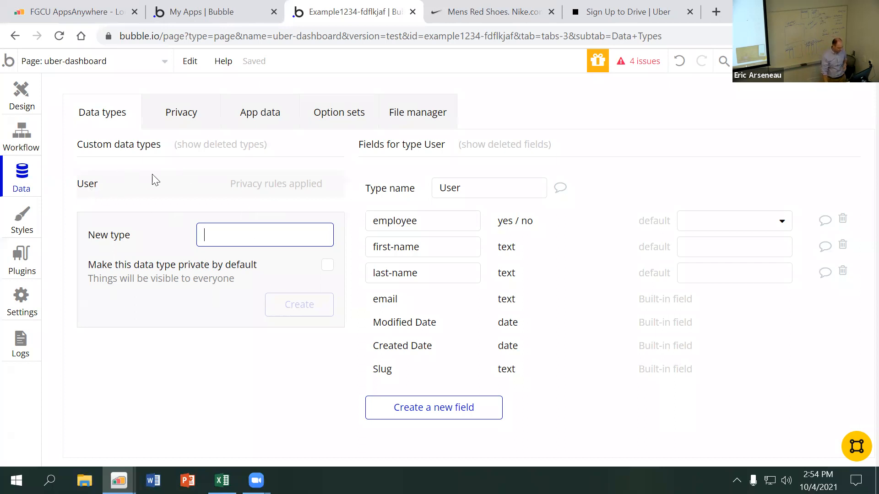
pyautogui.click(24, 180)
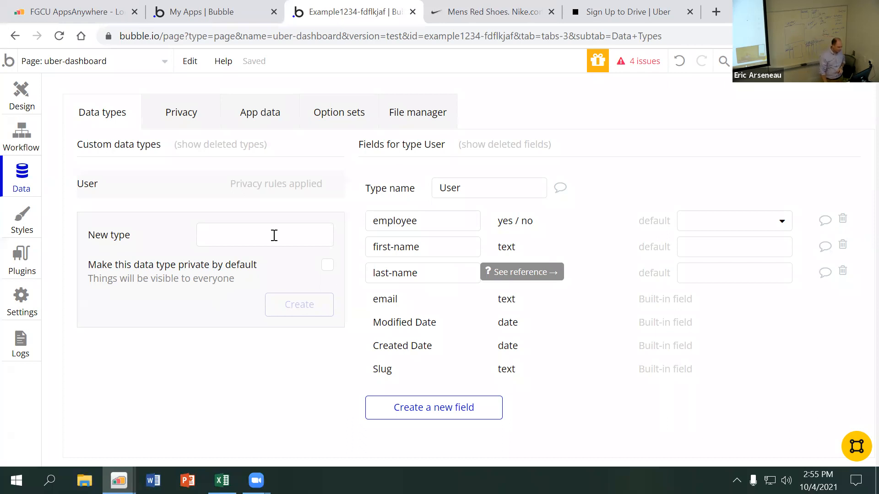
pyautogui.click(239, 244)
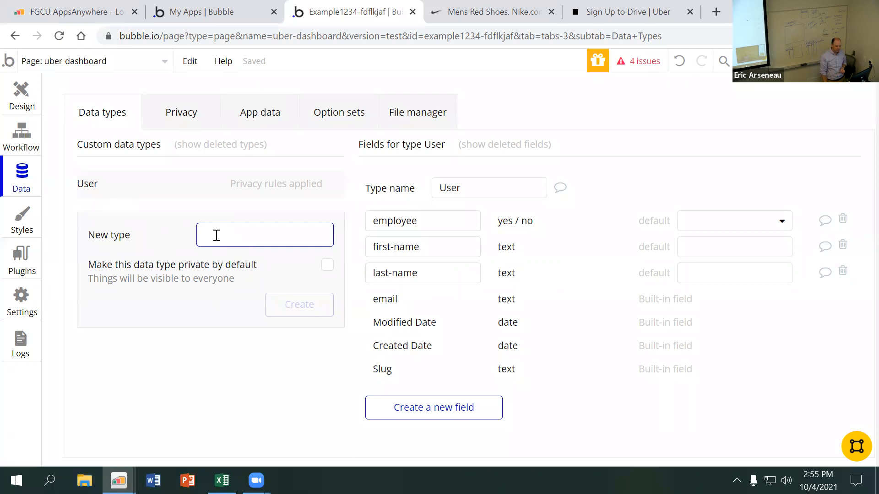
pyautogui.click(113, 187)
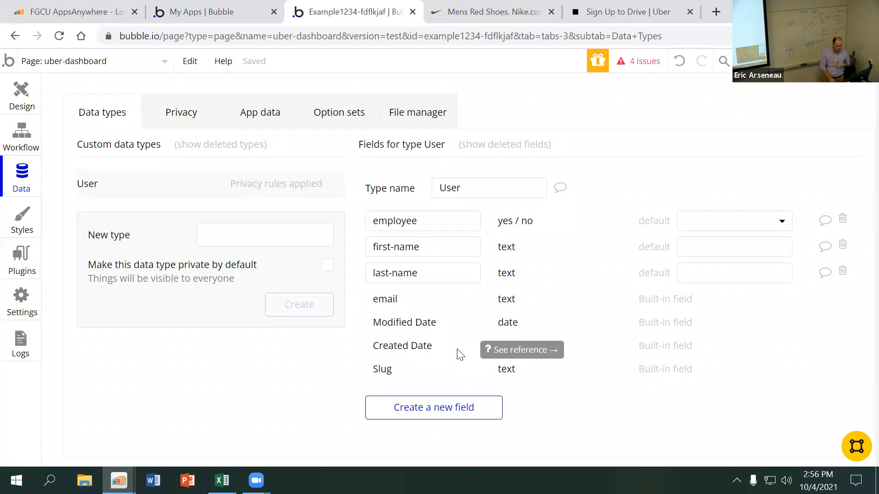
pyautogui.click(442, 412)
pyautogui.write('stastu')
pyautogui.write('tus')
pyautogui.click(474, 195)
pyautogui.click(477, 207)
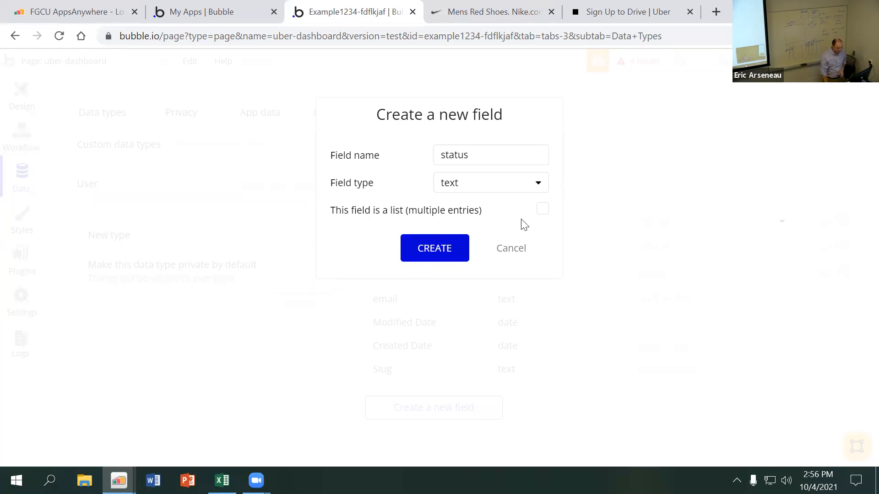
pyautogui.click(543, 213)
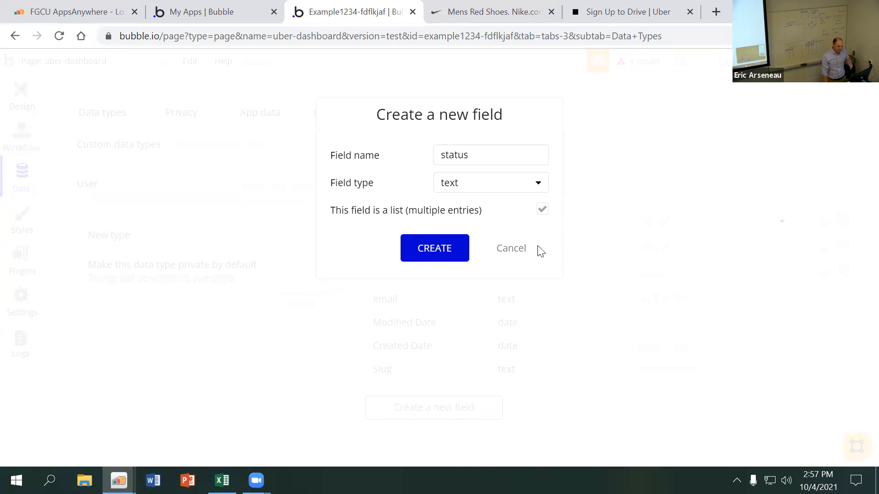
pyautogui.click(512, 252)
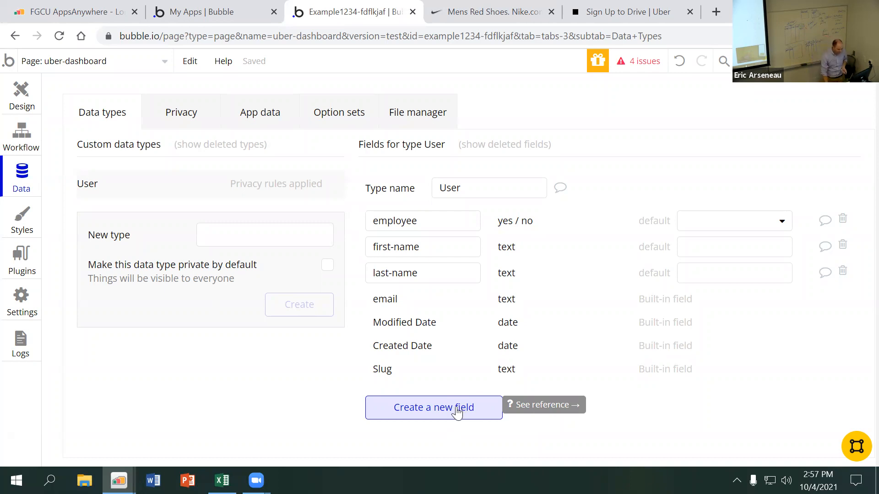
# Add a field named status to the User data type, of type text and allowing multiple entries
pyautogui.click(457, 411)
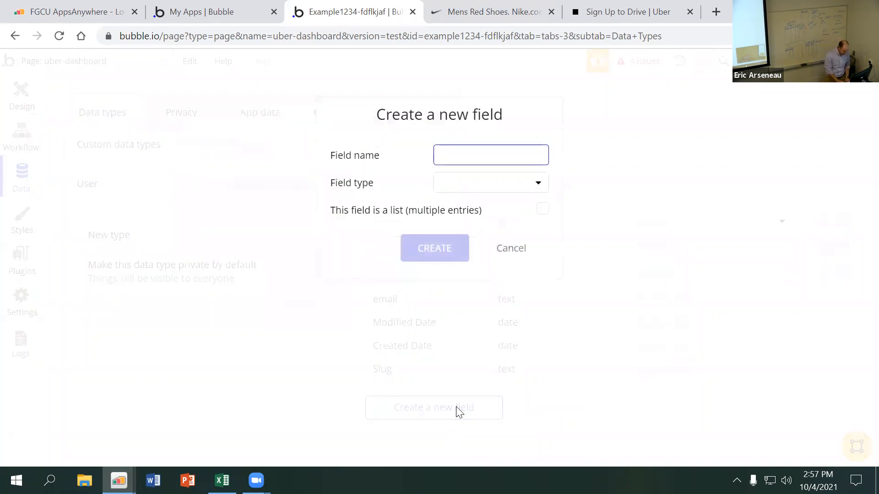
pyautogui.write('status')
pyautogui.click(472, 190)
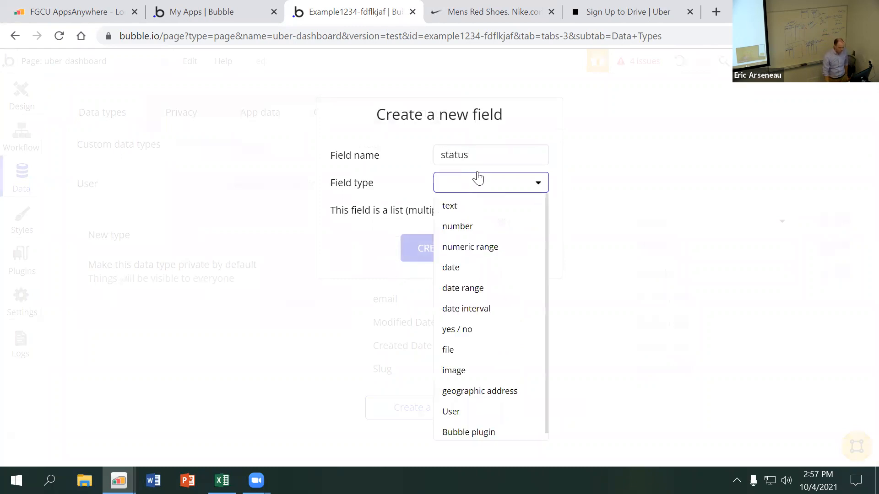
pyautogui.click(475, 205)
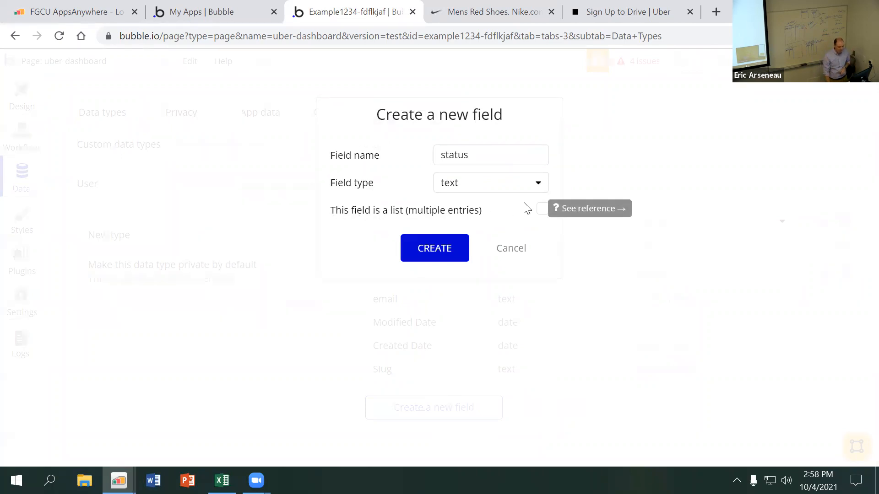
pyautogui.click(542, 210)
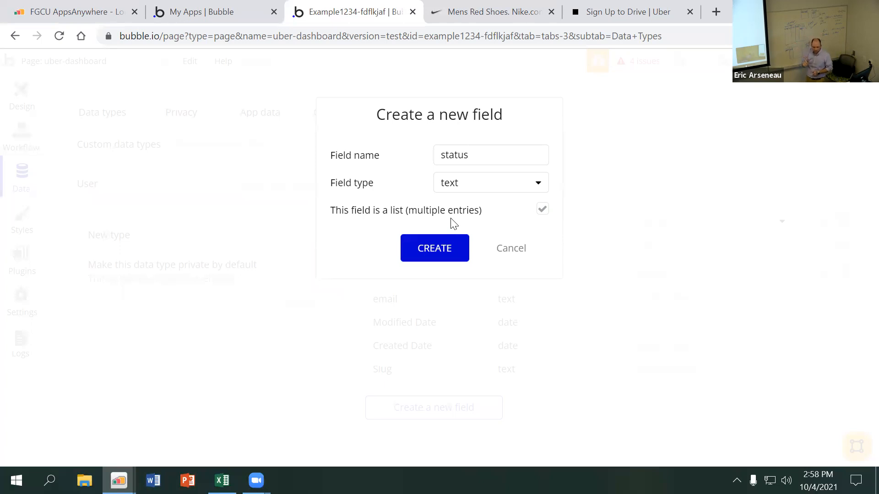
pyautogui.click(443, 248)
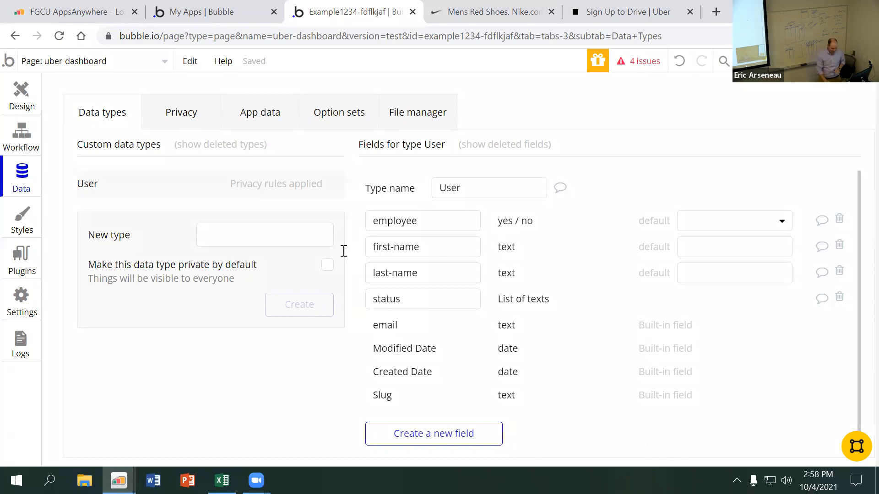
# Create a new custom data type named Vehicle without making it private by default
pyautogui.click(284, 243)
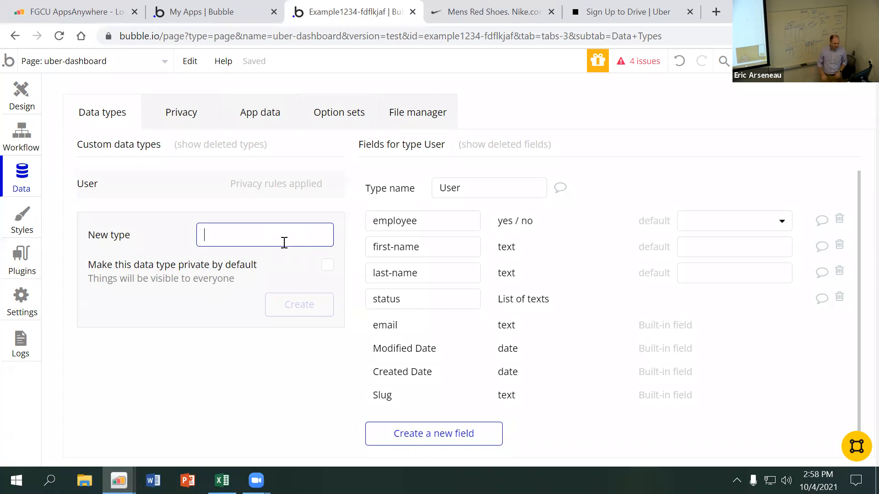
pyautogui.write('Vehicle')
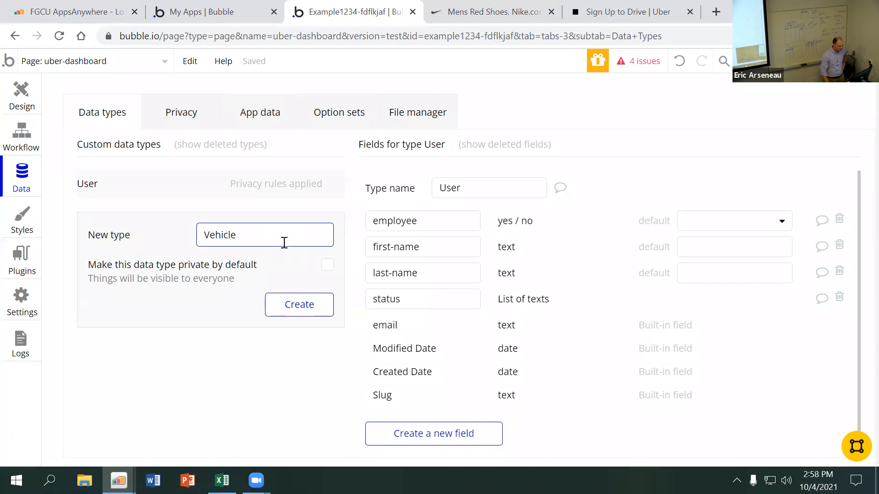
pyautogui.click(296, 306)
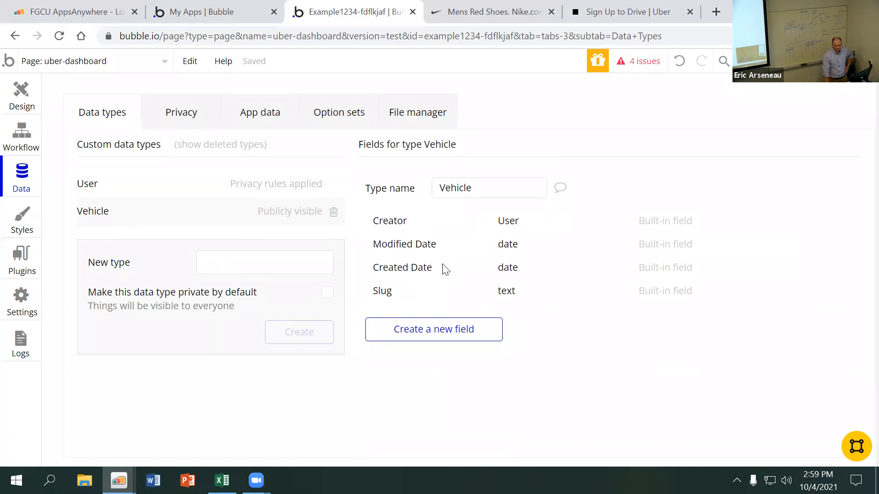
# Add a single-entry text field named make to the Vehicle data type
pyautogui.click(451, 336)
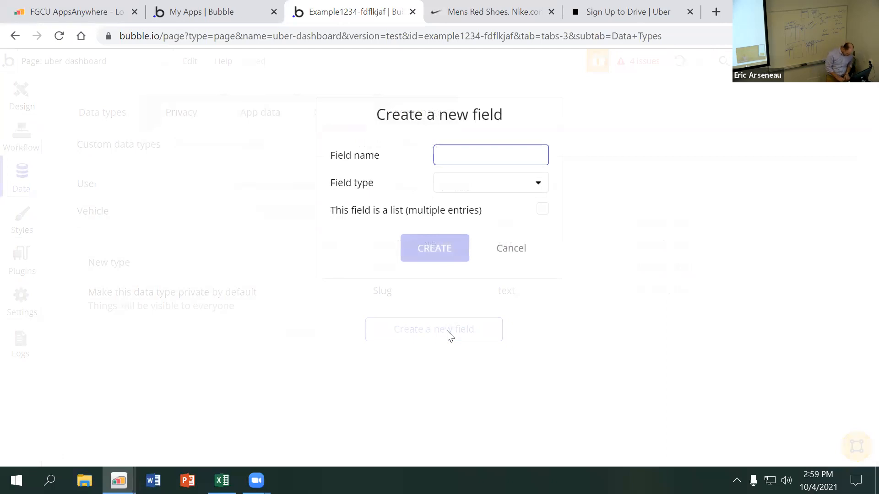
pyautogui.write('make')
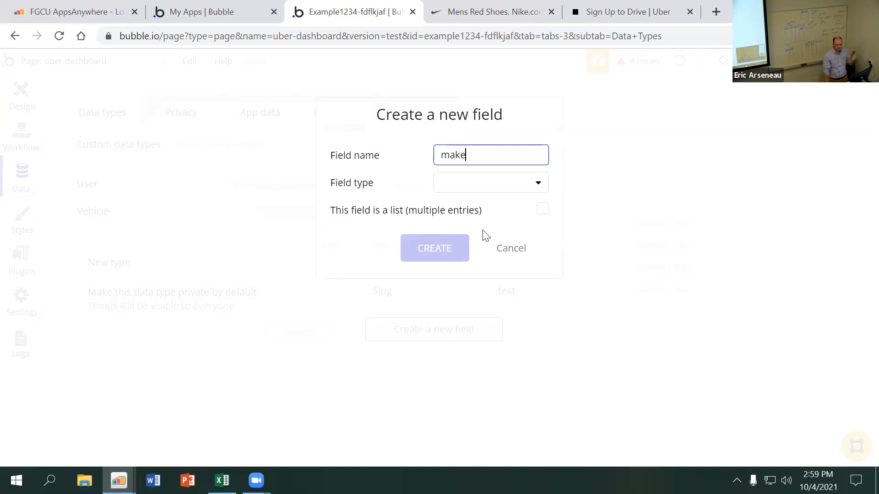
pyautogui.click(474, 190)
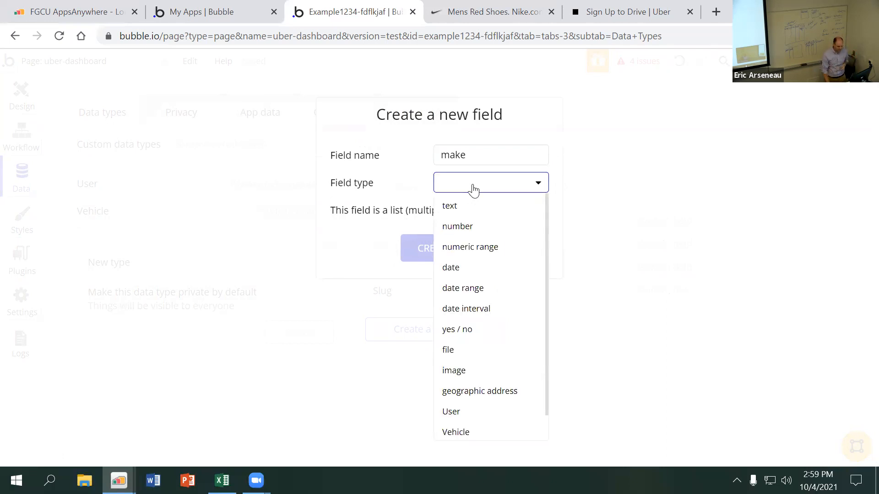
pyautogui.click(471, 207)
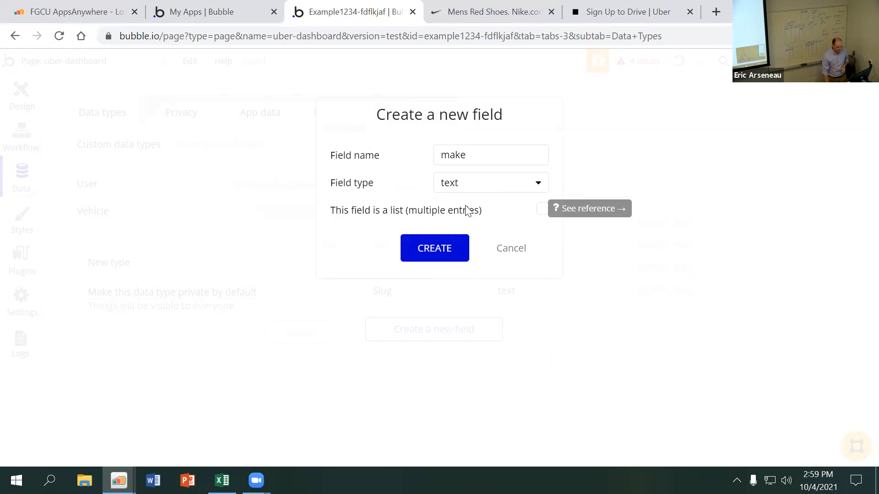
pyautogui.click(451, 253)
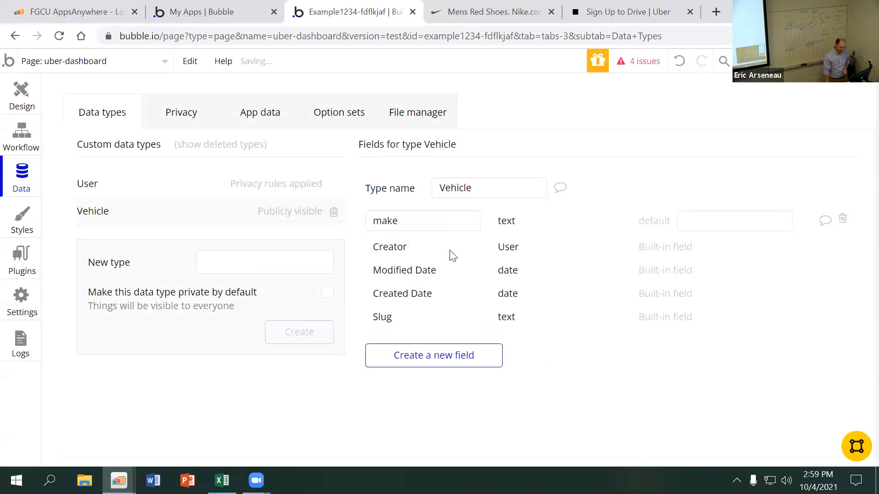
# Add a single-entry text field named model to the Vehicle data type
pyautogui.click(441, 361)
pyautogui.write('model')
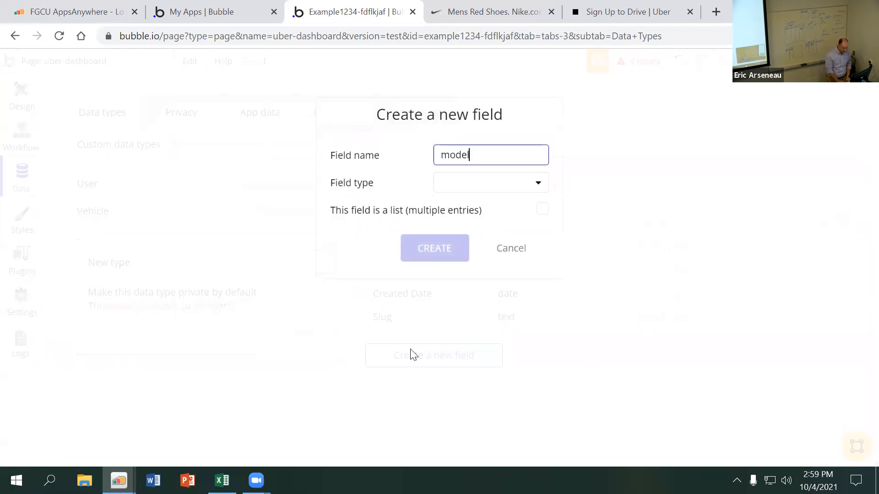
pyautogui.click(475, 188)
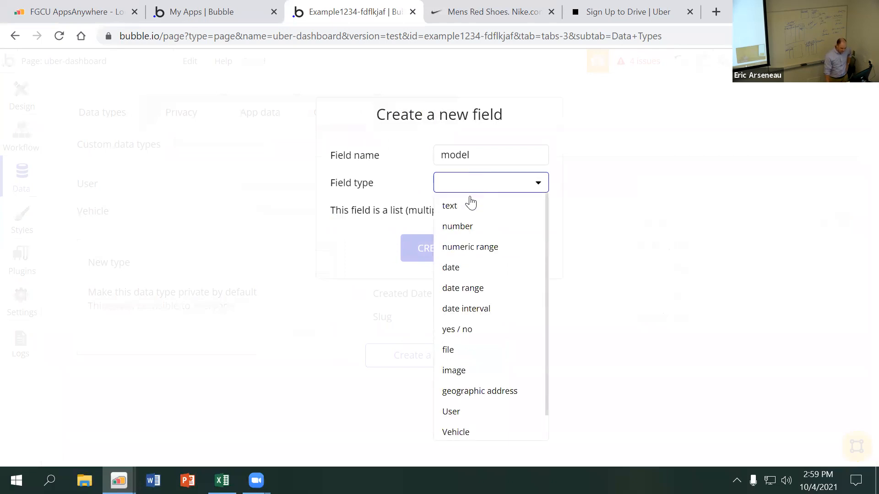
pyautogui.click(469, 205)
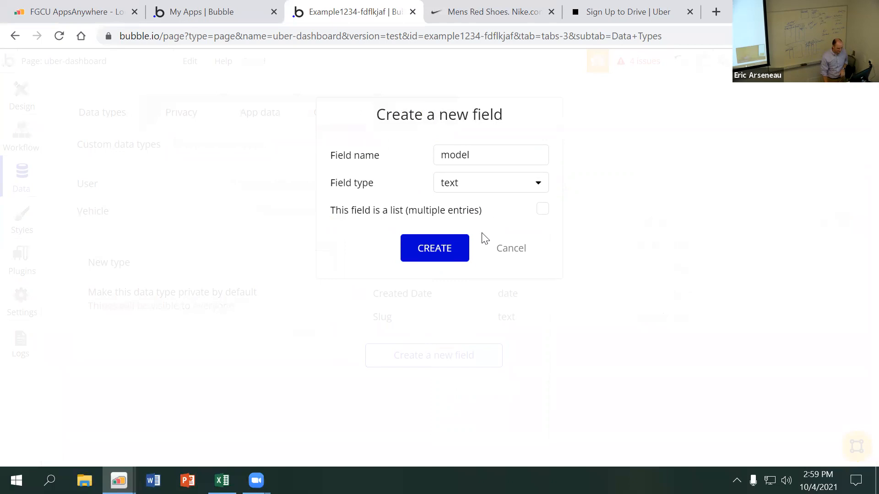
pyautogui.click(447, 252)
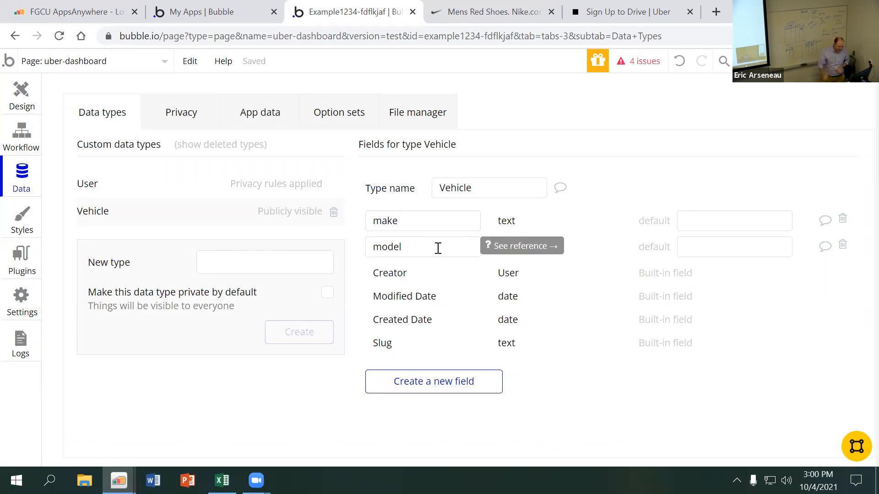
# Start another new field for the Vehicle data type, entering year as its name and replacing that with manufacture-date
pyautogui.click(438, 387)
pyautogui.write('year')
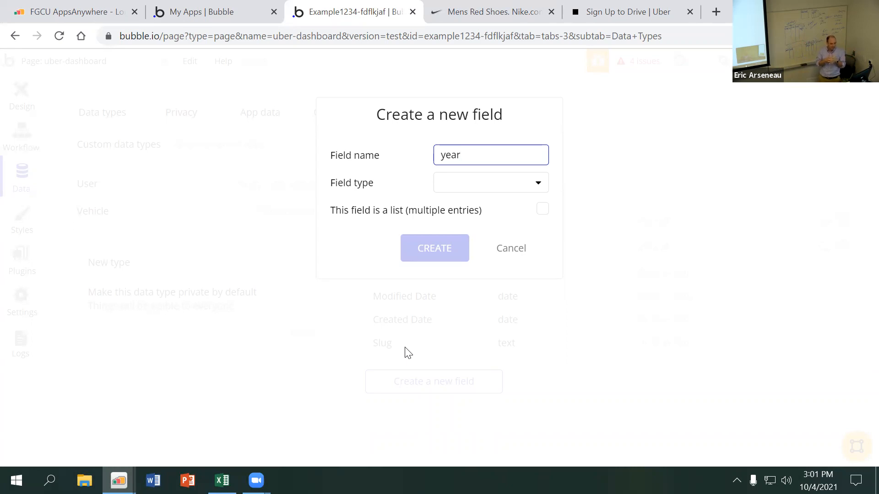
pyautogui.doubleClick(475, 155)
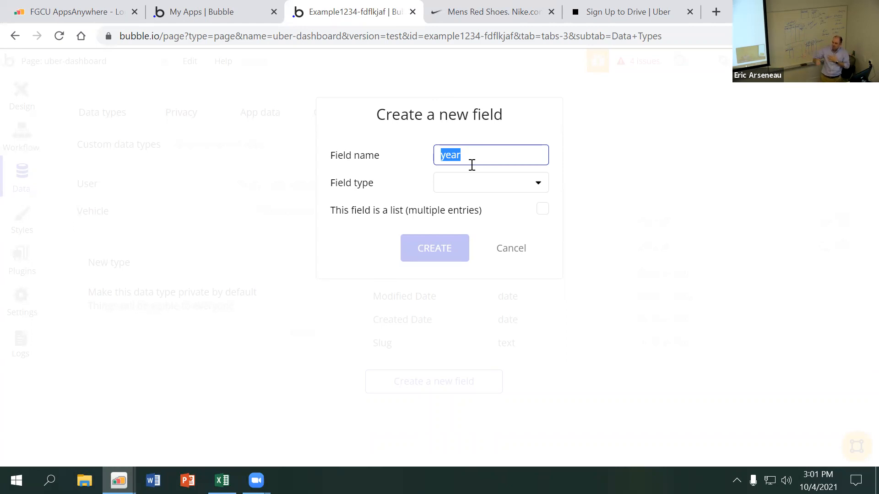
pyautogui.write('ma')
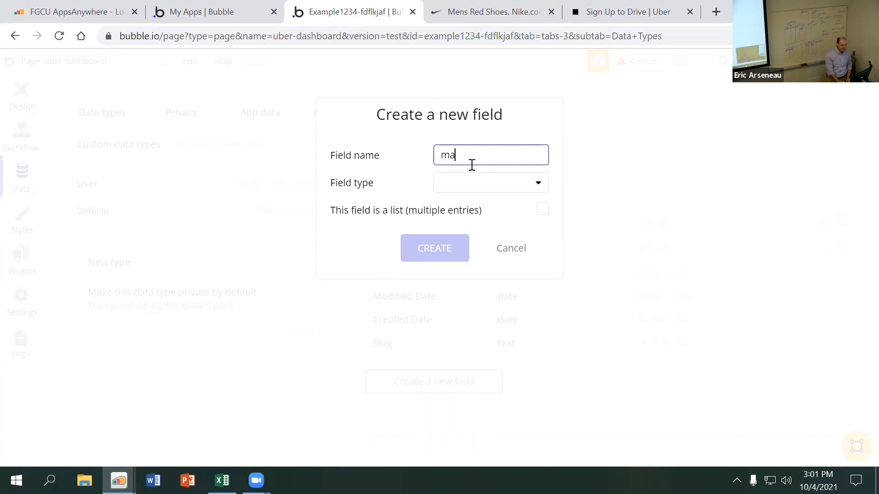
pyautogui.write('nufacture-date')
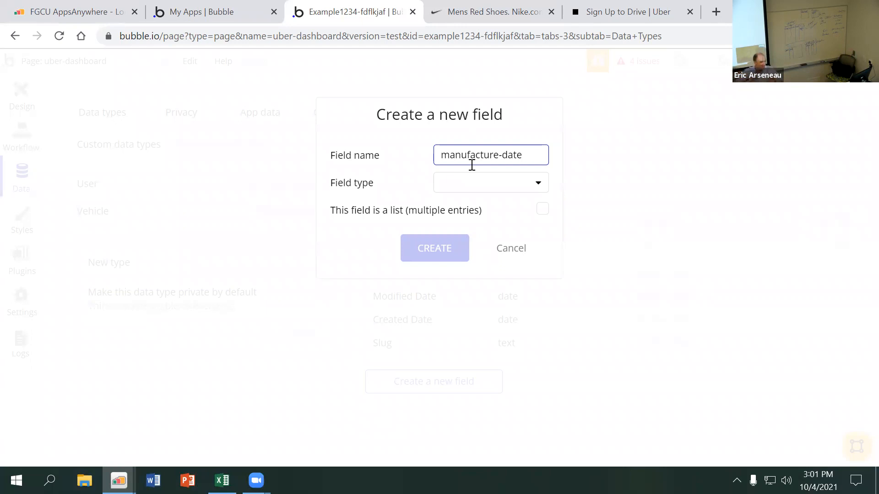
# Change the new Vehicle field's name to year, set its type to number, and create it as a single-entry field
pyautogui.press('BackSpace')
pyautogui.press('BackSpace')
pyautogui.press('BackSpace')
pyautogui.press('BackSpace')
pyautogui.press('BackSpace')
pyautogui.press('BackSpace')
pyautogui.press('BackSpace')
pyautogui.press('BackSpace')
pyautogui.press('BackSpace')
pyautogui.press('BackSpace')
pyautogui.press('BackSpace')
pyautogui.press('BackSpace')
pyautogui.press('BackSpace')
pyautogui.press('BackSpace')
pyautogui.press('BackSpace')
pyautogui.press('BackSpace')
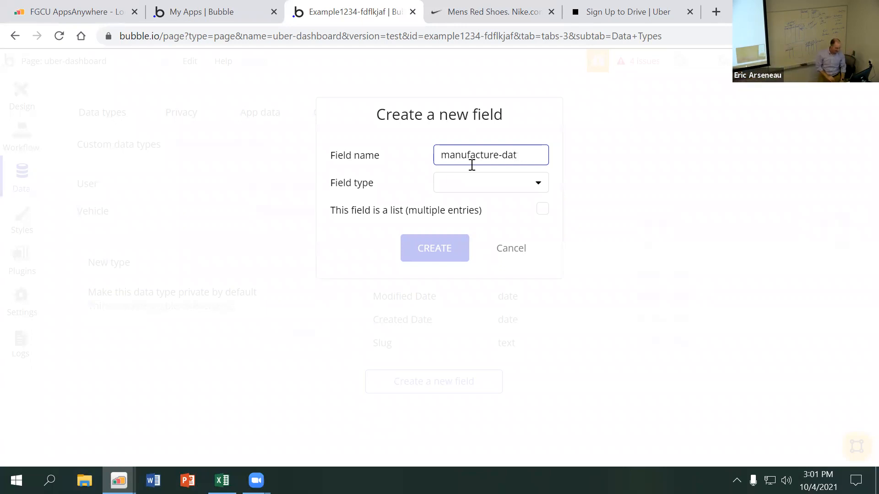
pyautogui.write('year')
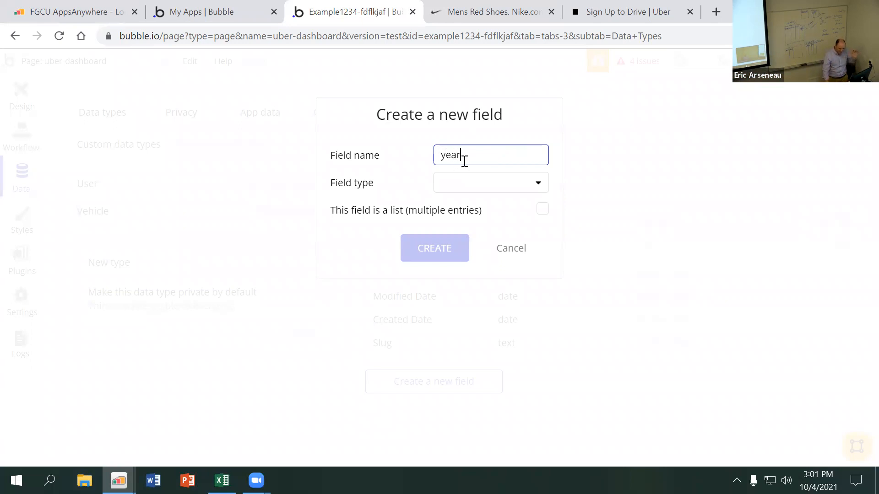
pyautogui.click(467, 186)
pyautogui.click(486, 230)
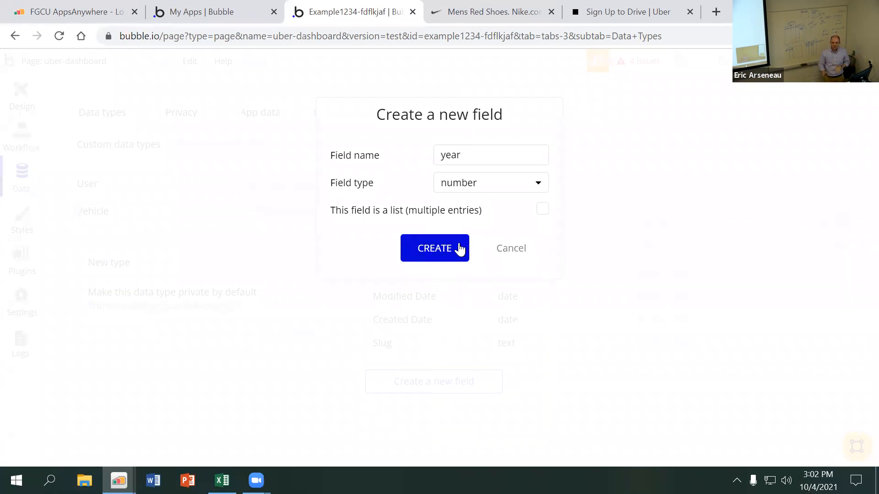
pyautogui.click(446, 247)
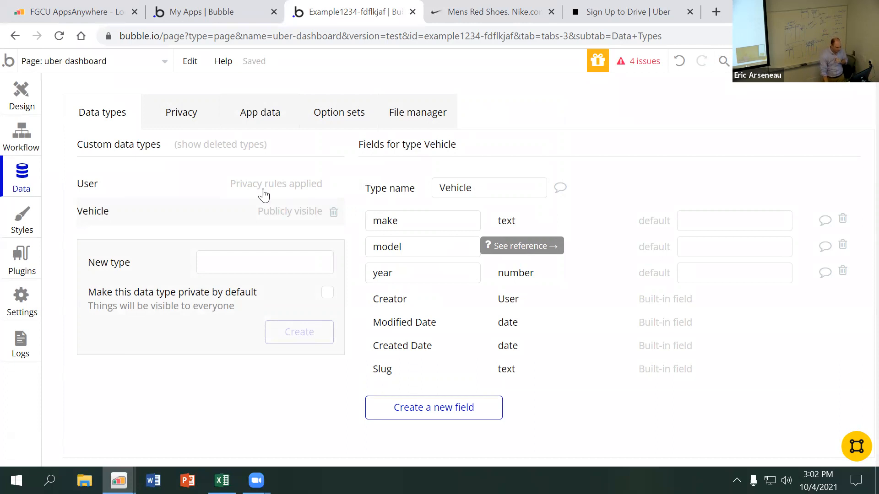
# Add a field named user to the Vehicle data type, with type User and multiple entries allowed as a list
pyautogui.click(187, 190)
pyautogui.click(176, 213)
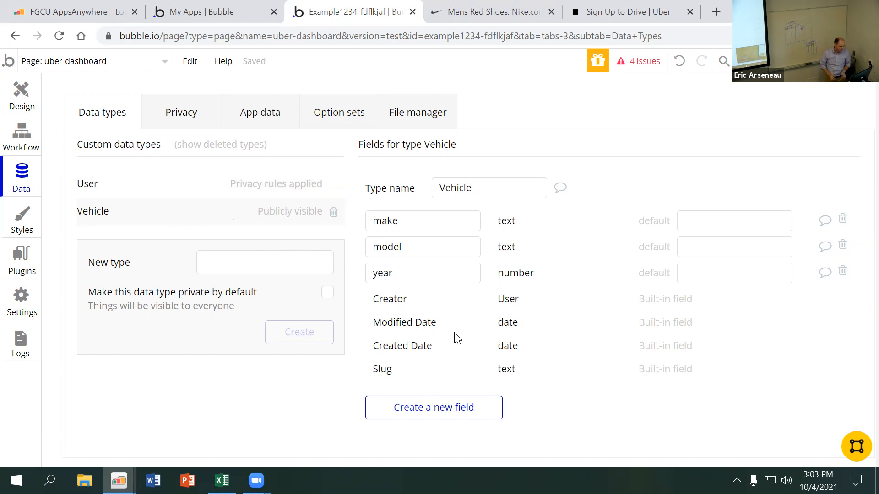
pyautogui.click(453, 412)
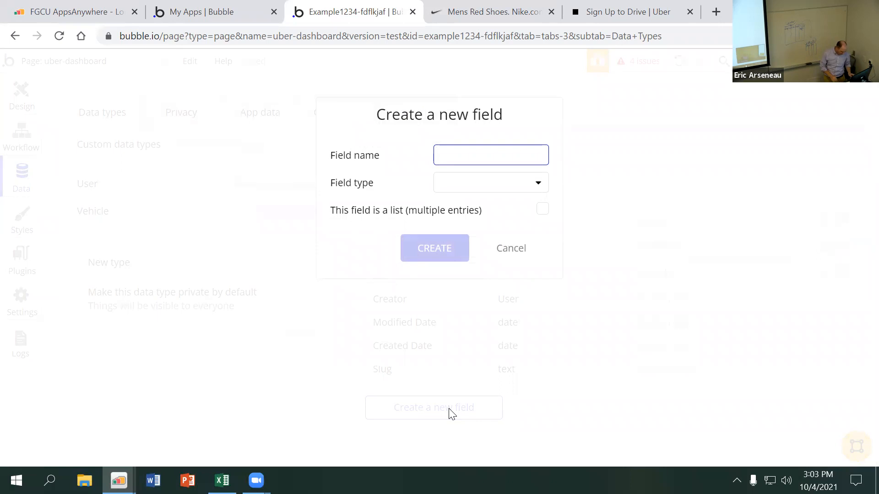
pyautogui.write('user')
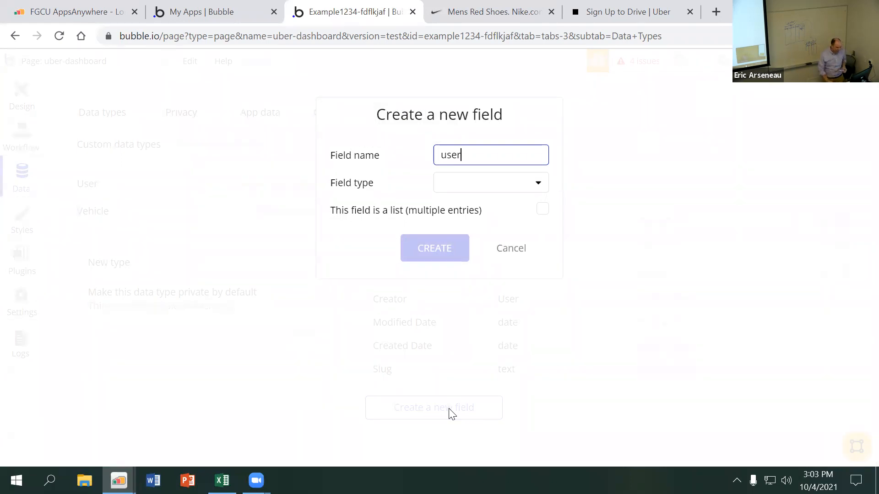
pyautogui.click(465, 192)
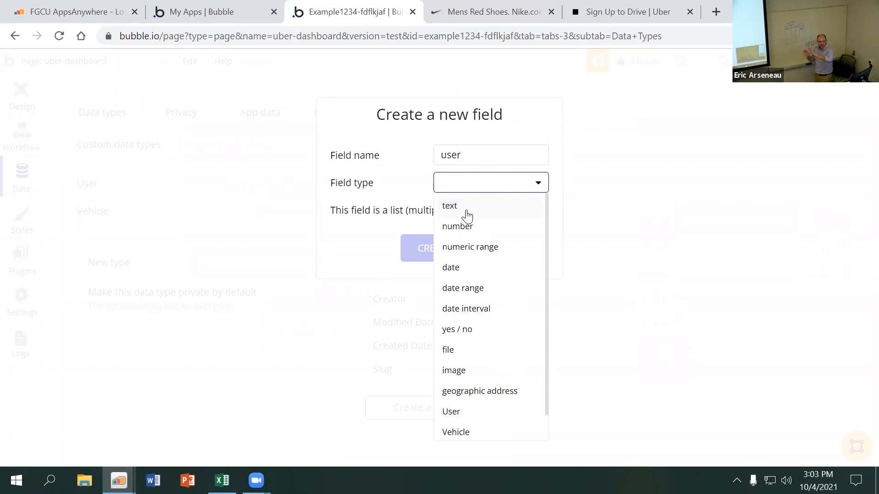
pyautogui.scroll(-1, 489, 317)
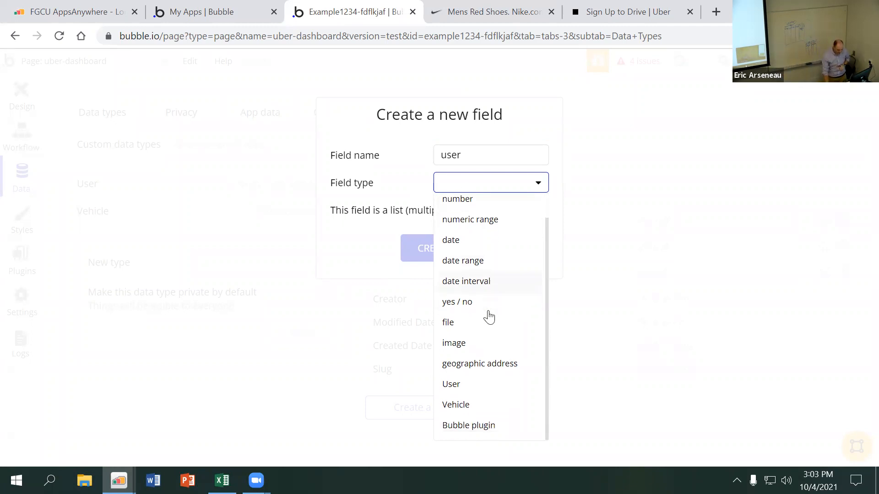
pyautogui.click(466, 392)
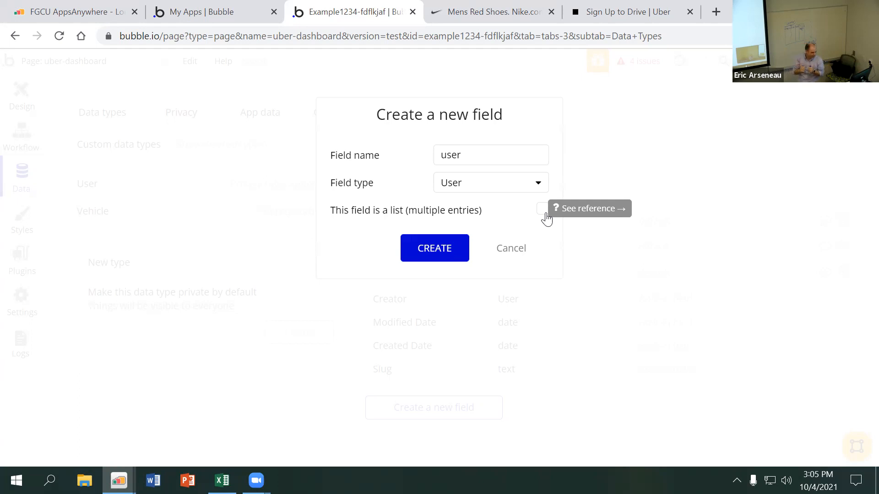
pyautogui.click(542, 212)
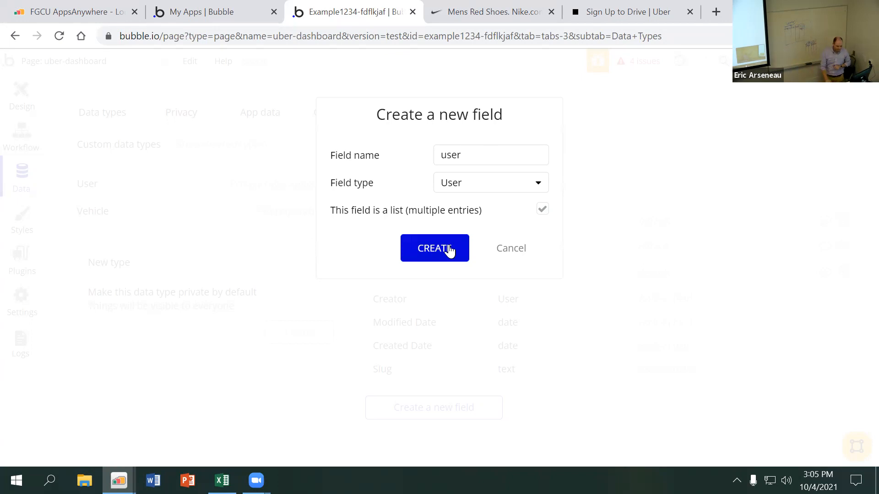
pyautogui.click(434, 249)
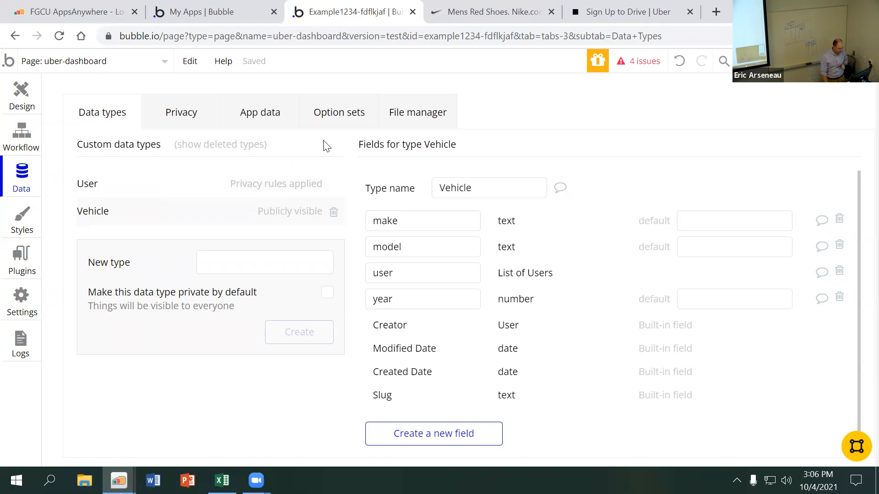
# Delete the privacy rule on the User data type, and return to the User type's field list
pyautogui.click(194, 186)
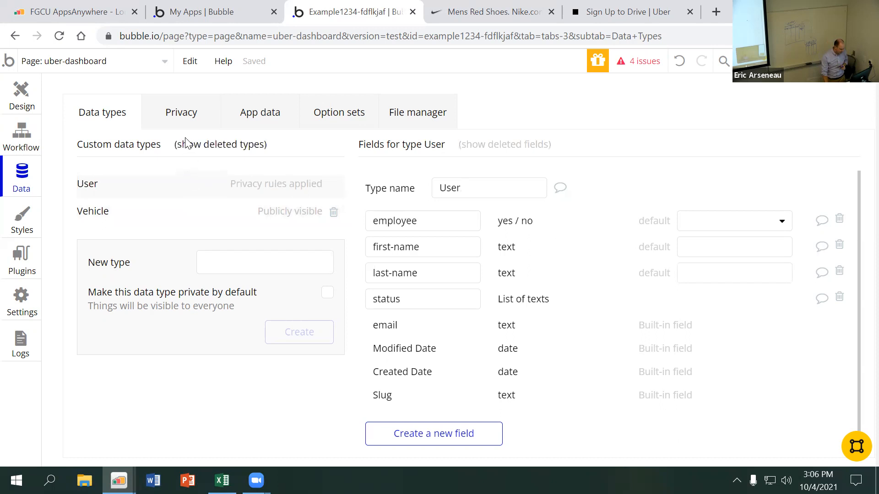
pyautogui.click(185, 115)
pyautogui.click(829, 190)
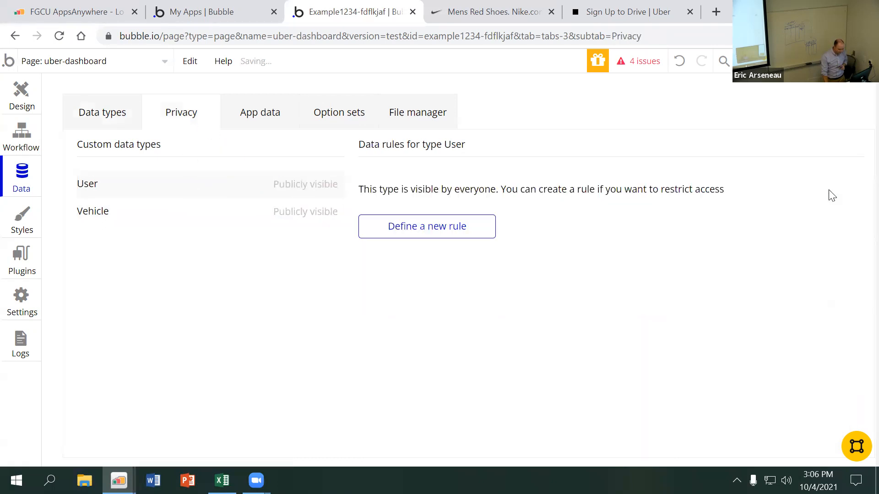
pyautogui.click(147, 223)
pyautogui.click(108, 116)
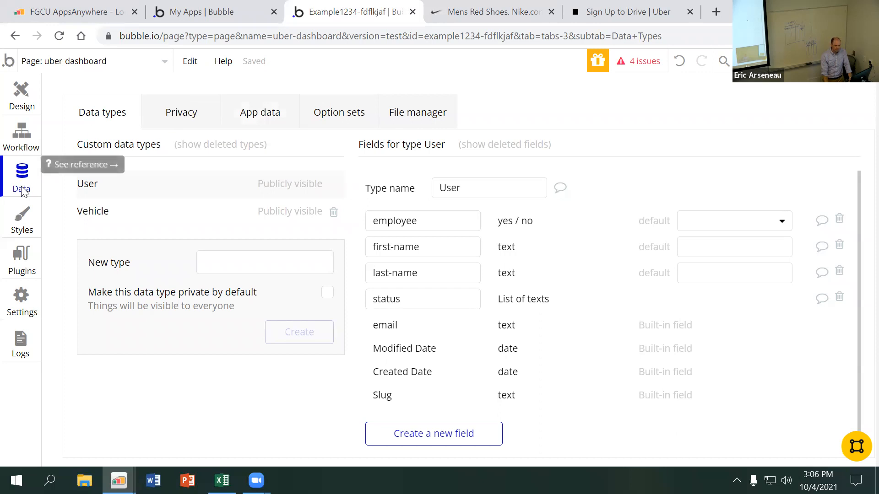
# Examine the application data for All Users and the blank form for a new User database entry, cancelling without creating one
pyautogui.click(272, 118)
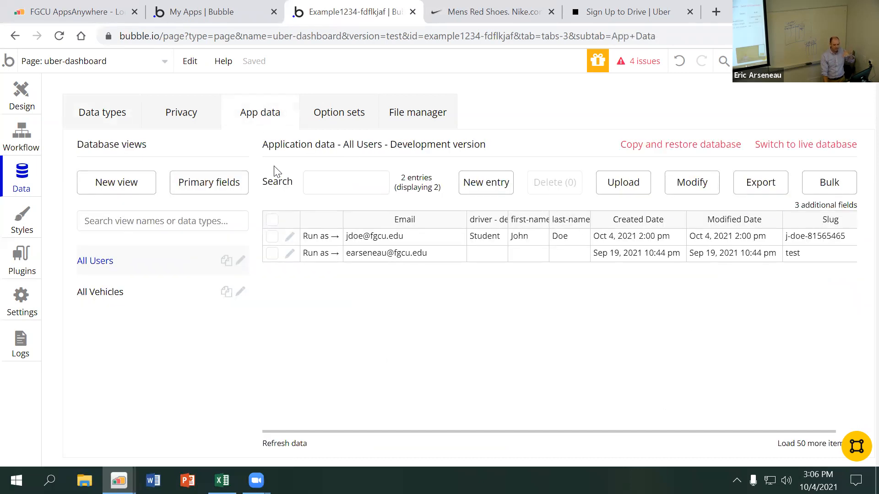
pyautogui.click(495, 188)
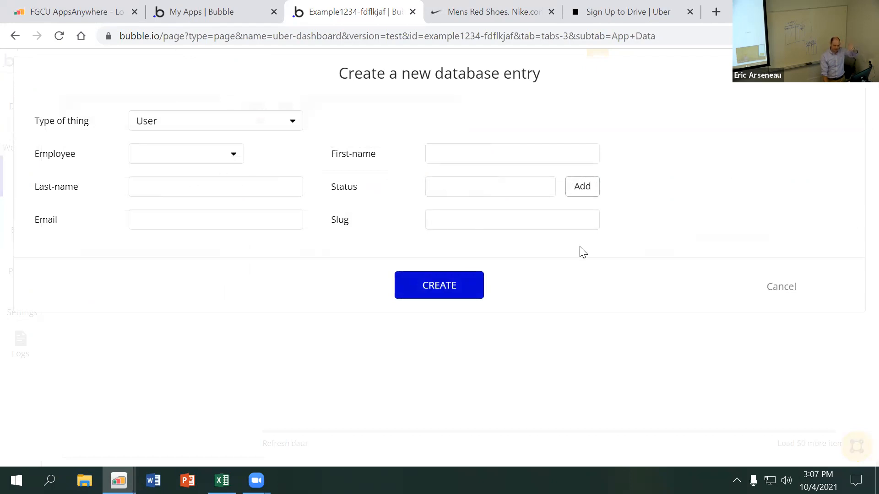
pyautogui.click(783, 288)
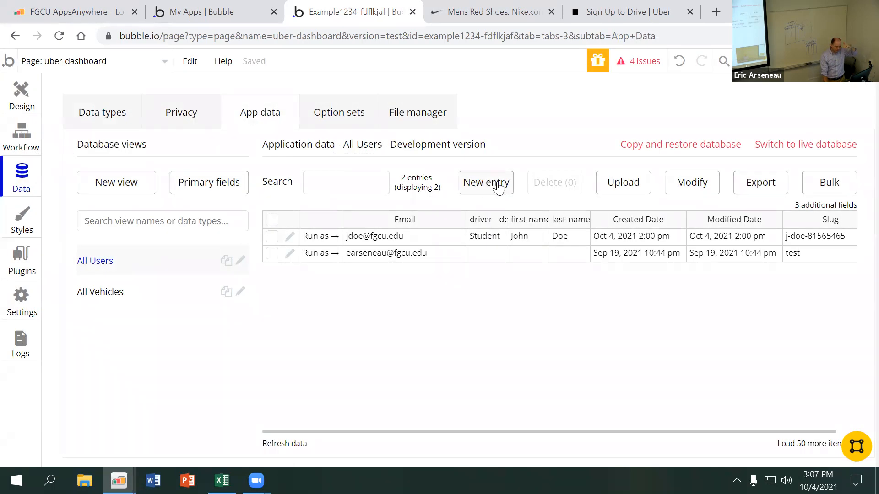
pyautogui.click(498, 187)
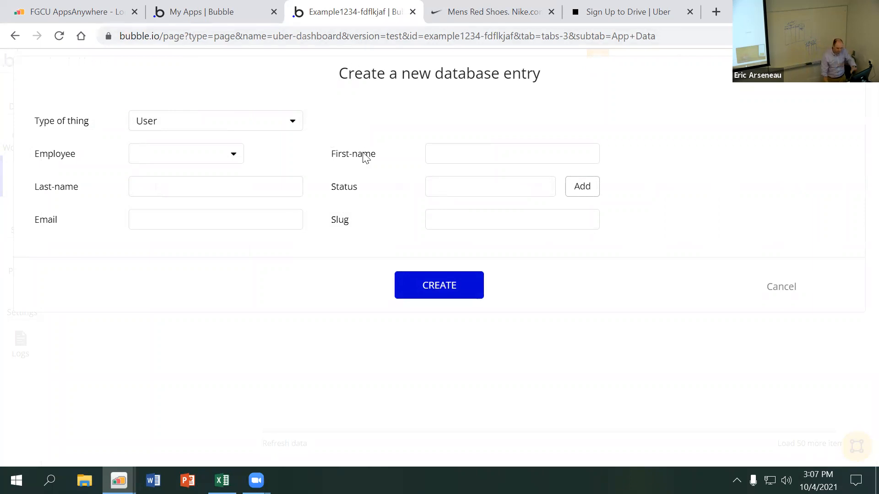
pyautogui.click(783, 290)
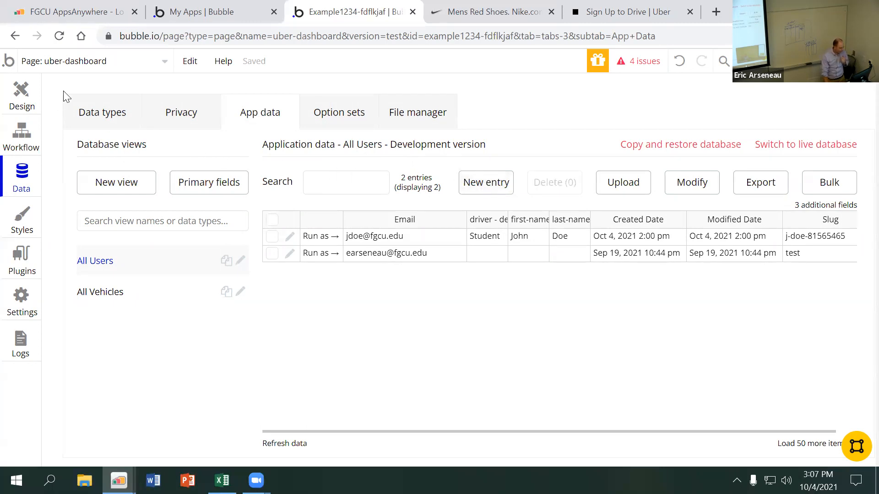
# Create a new page named create-new-user without cloning an existing page
pyautogui.click(101, 73)
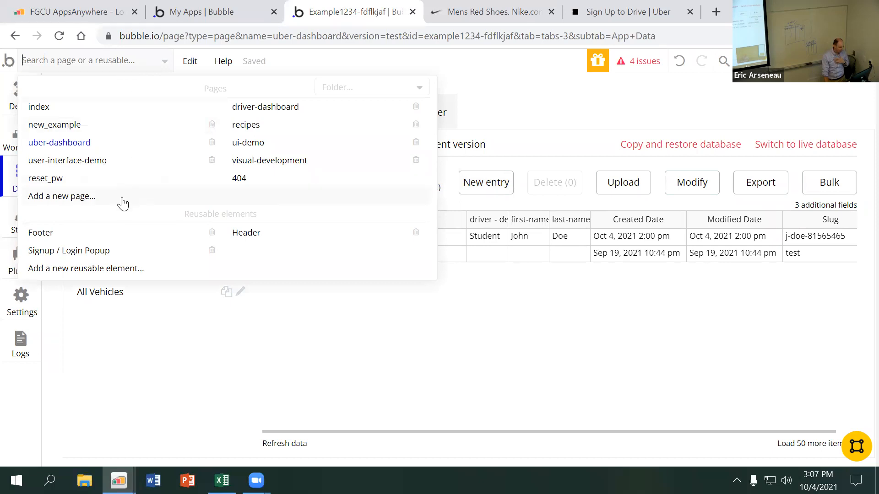
pyautogui.click(105, 197)
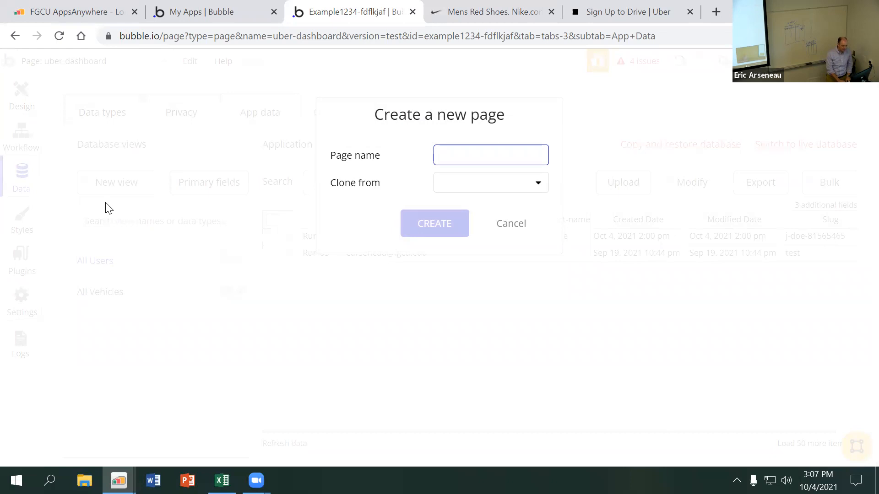
pyautogui.write('create-new-user')
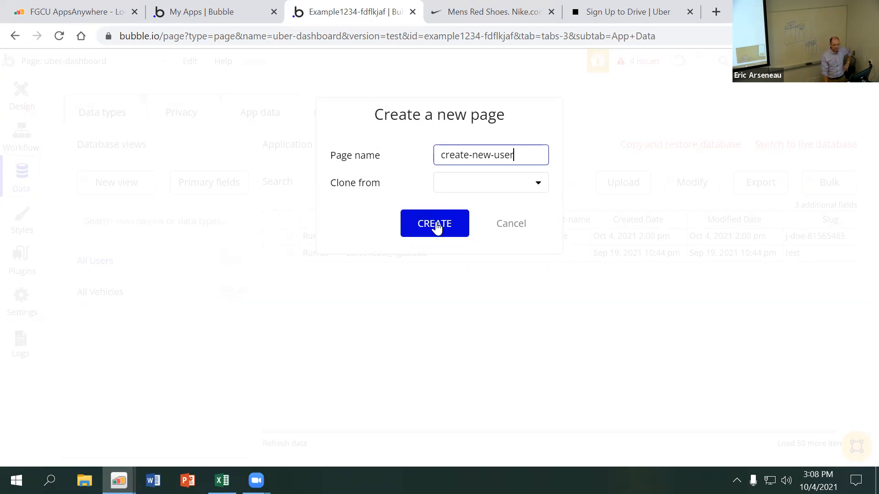
pyautogui.click(440, 225)
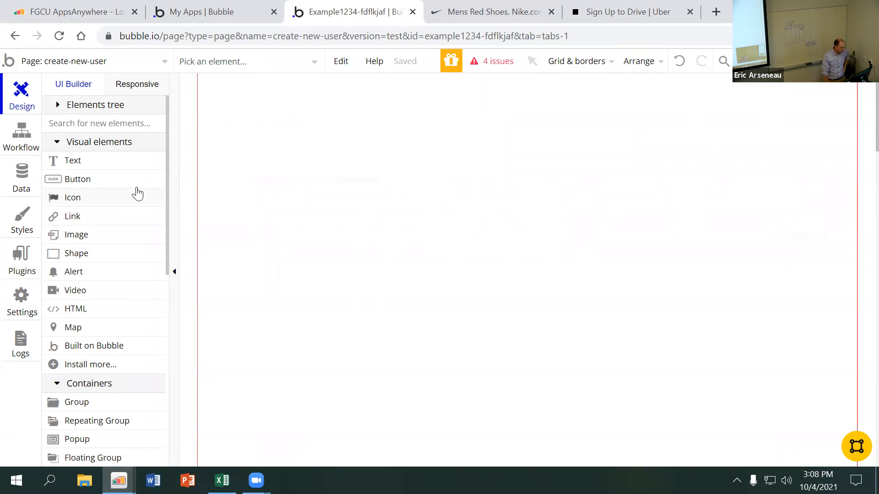
# Draw an Input element near the top of the create-new-user page and set its placeholder to first name
pyautogui.scroll(-1, 109, 271)
pyautogui.scroll(-5, 110, 271)
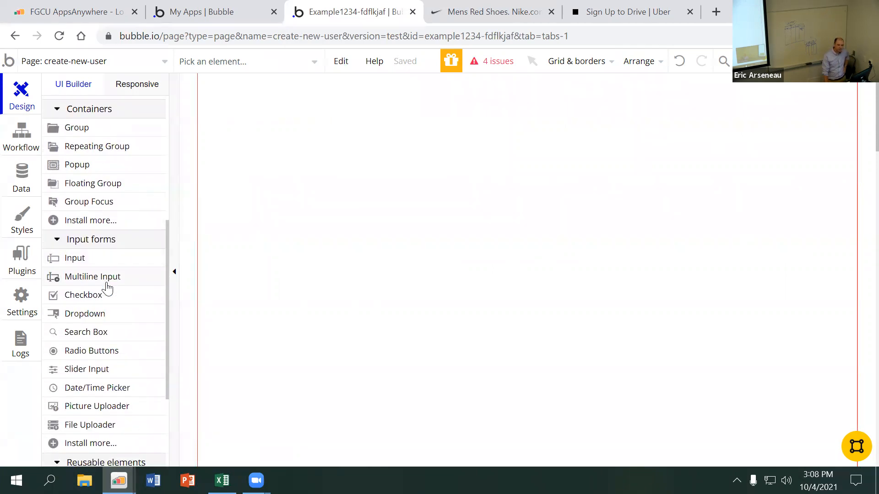
pyautogui.scroll(-1, 107, 289)
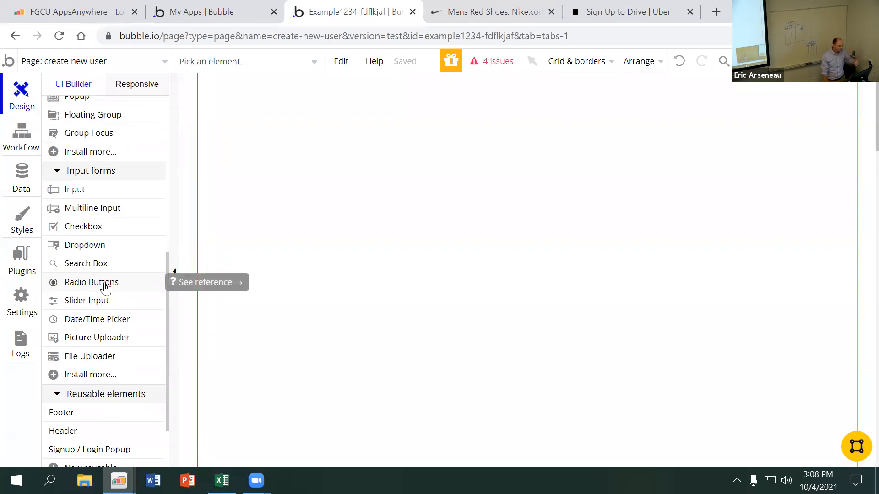
pyautogui.click(85, 192)
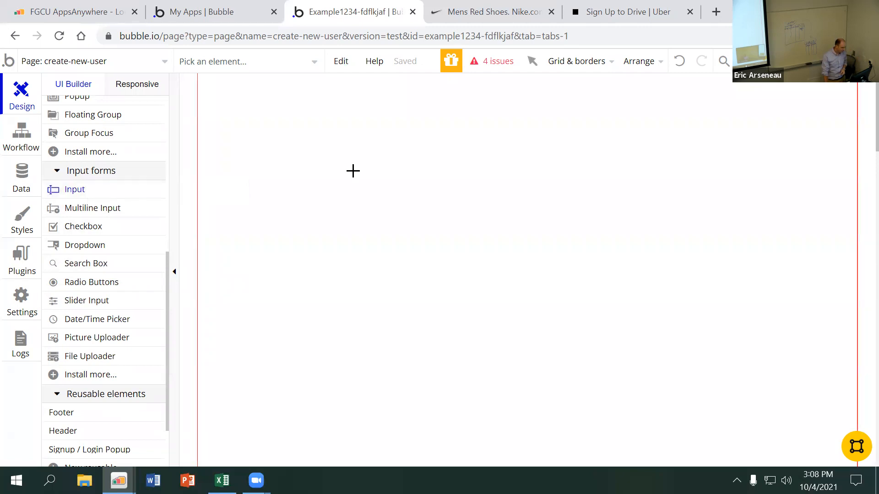
pyautogui.moveTo(322, 137); pyautogui.dragTo(513, 168)
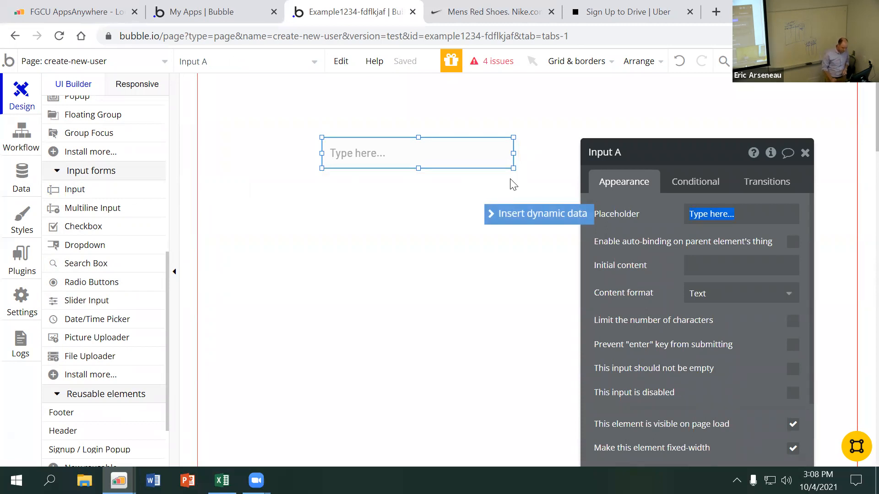
pyautogui.write('first name')
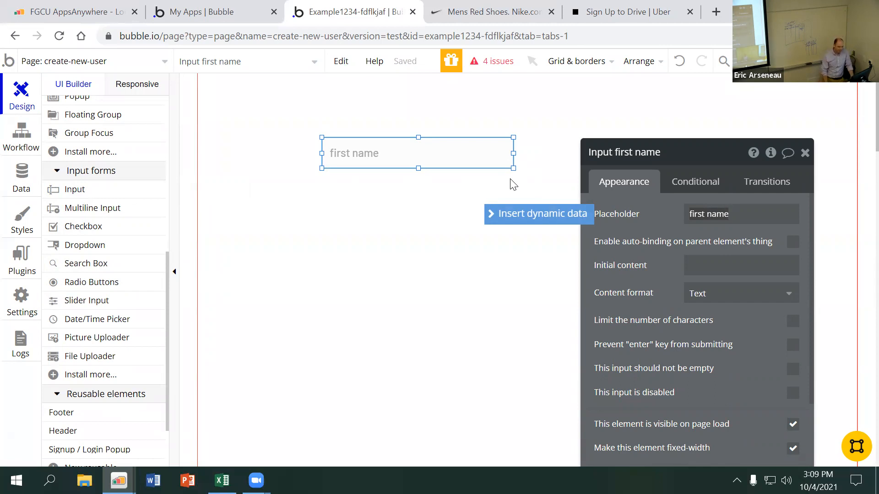
pyautogui.click(636, 262)
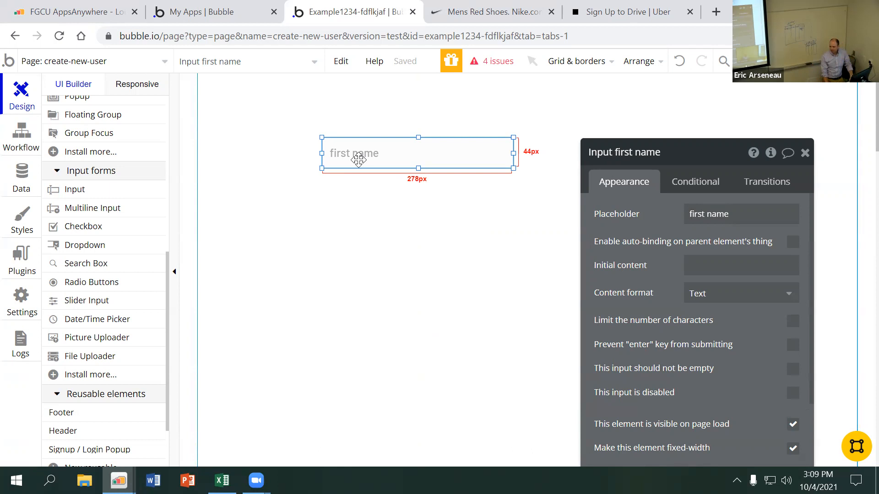
# Draw a second Input element directly below the first name input and set its placeholder to last name
pyautogui.click(104, 190)
pyautogui.moveTo(321, 184); pyautogui.dragTo(514, 217)
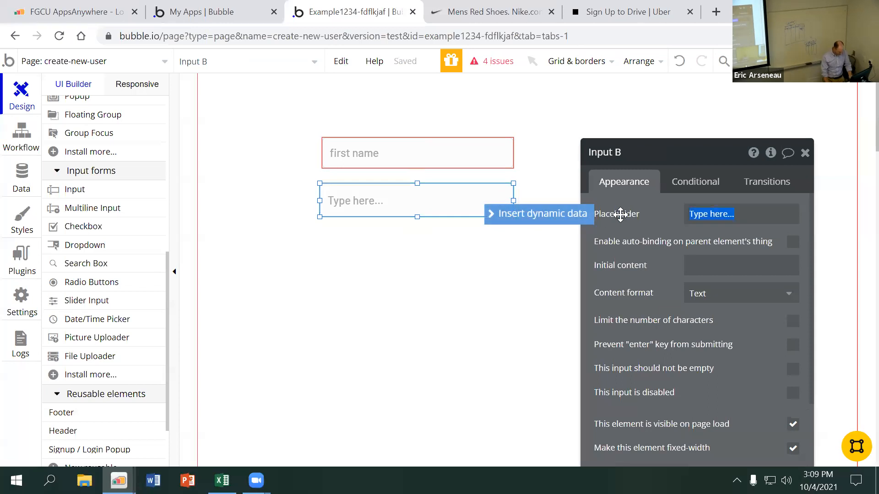
pyautogui.write('last name')
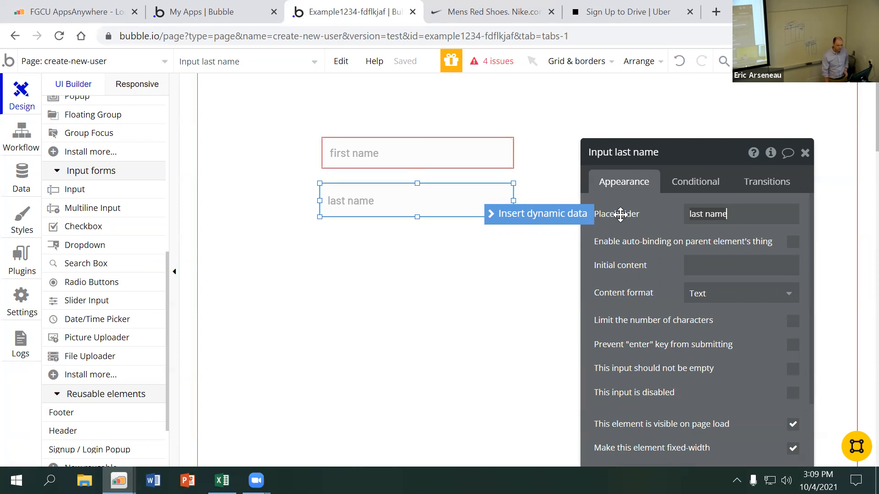
# Check the User type's fields, then draw a checkbox about 43 by 32 below the last name input and name it Checkbox employee
pyautogui.click(32, 176)
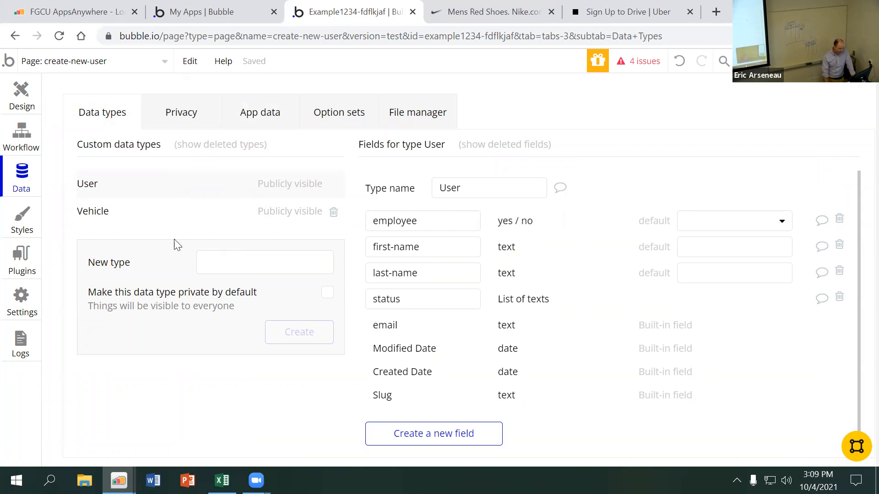
pyautogui.click(28, 99)
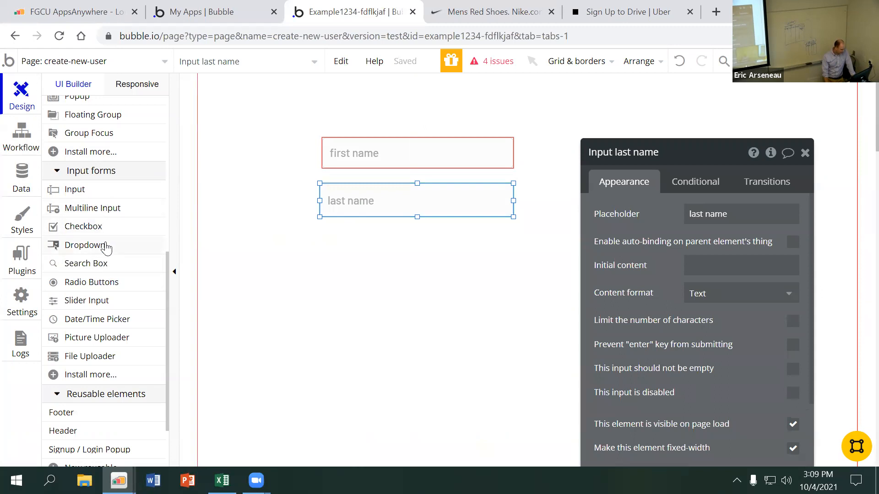
pyautogui.moveTo(111, 265)
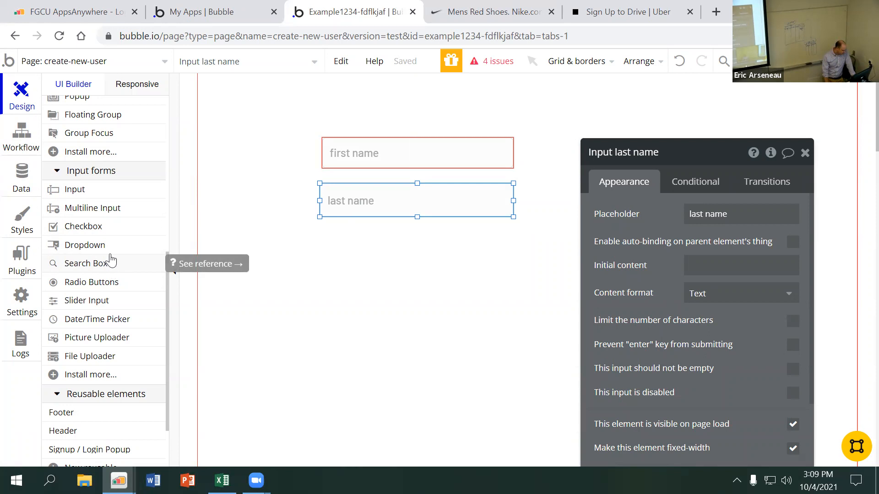
pyautogui.click(103, 228)
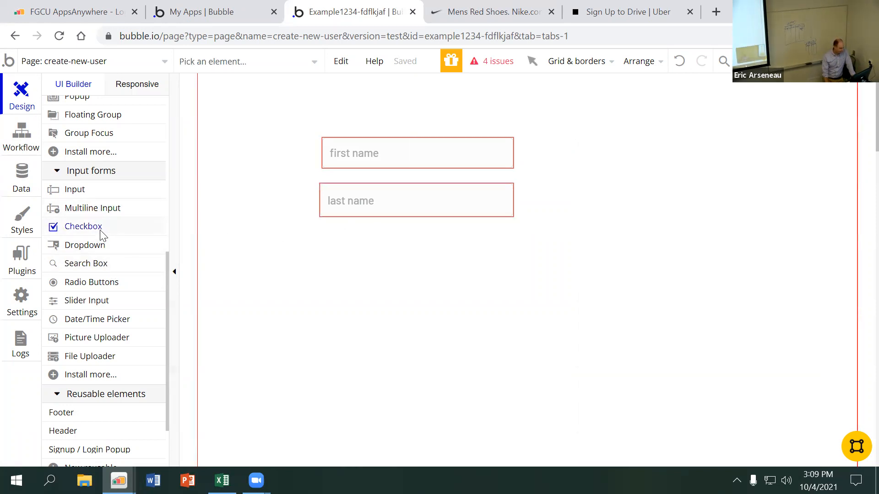
pyautogui.moveTo(327, 234); pyautogui.dragTo(356, 257)
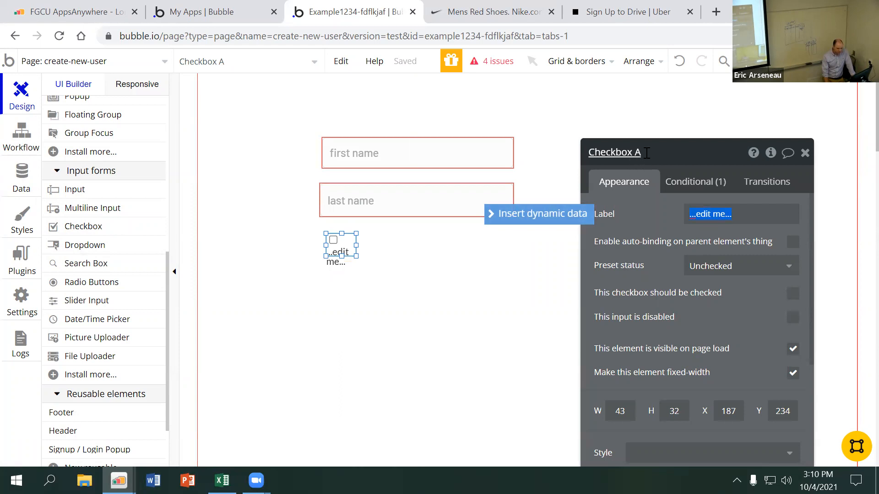
pyautogui.click(646, 152)
pyautogui.press('BackSpace')
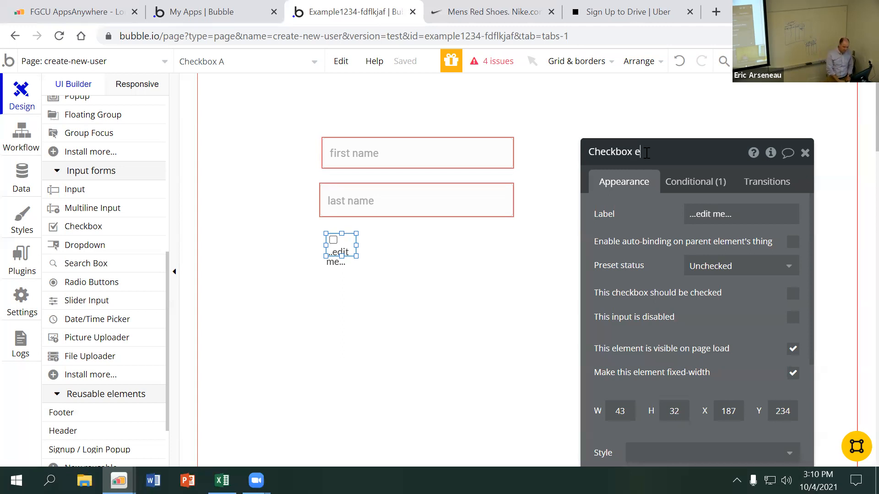
pyautogui.press('Return')
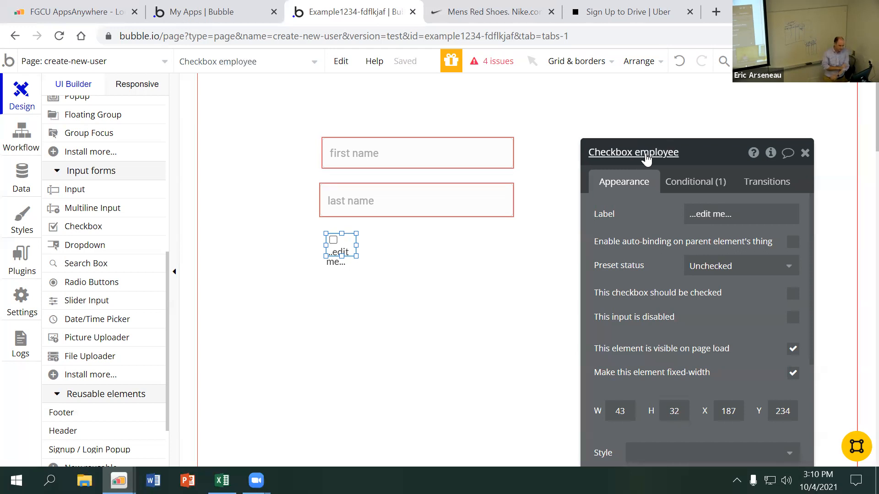
# Label the employee checkbox "I am an employee" and widen it to about 152 so the text fits on one line
pyautogui.click(725, 214)
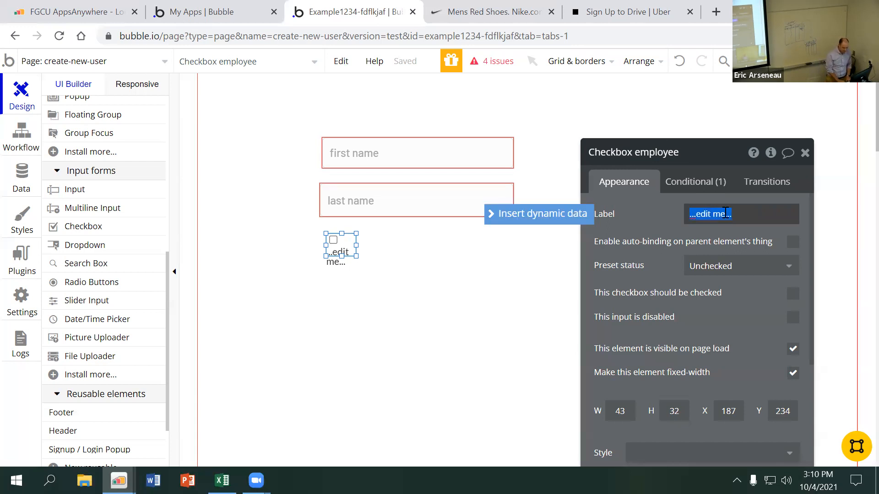
pyautogui.write('I am an employee')
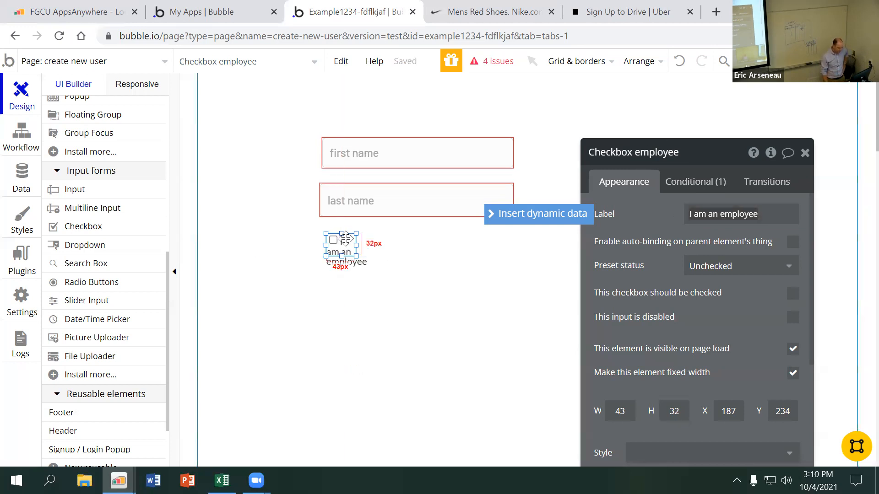
pyautogui.moveTo(352, 247); pyautogui.dragTo(430, 246)
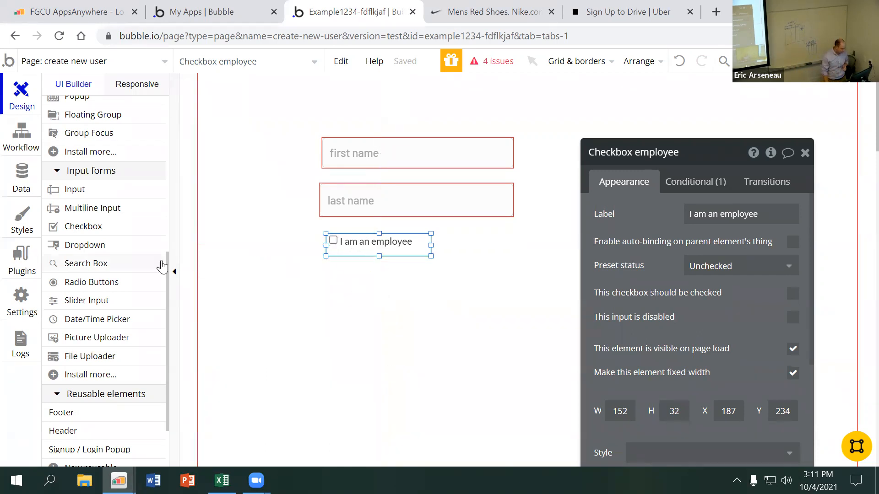
# Draw a dropdown about 279 by 54 px below the employee checkbox and set its placeholder to status
pyautogui.click(101, 247)
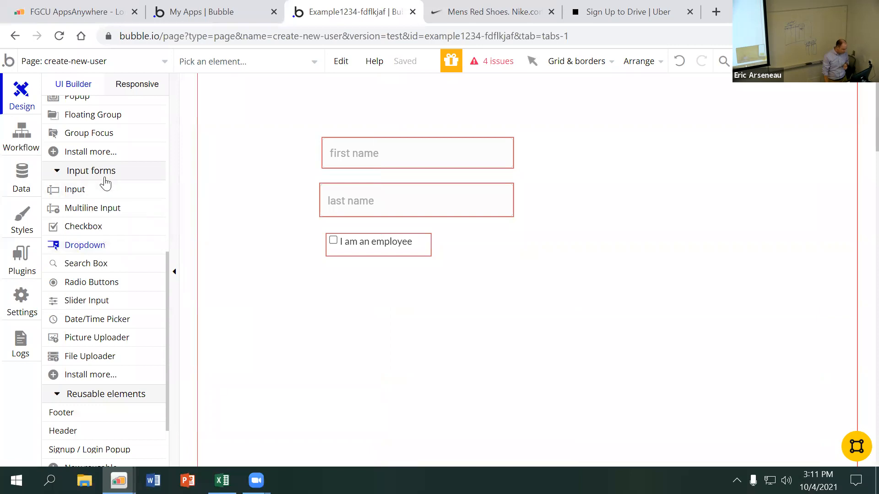
pyautogui.moveTo(325, 273); pyautogui.dragTo(513, 310)
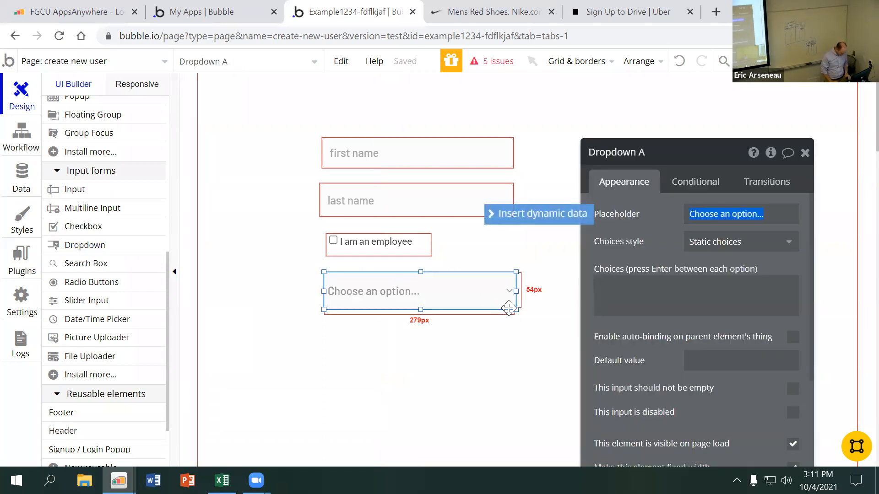
pyautogui.write('status')
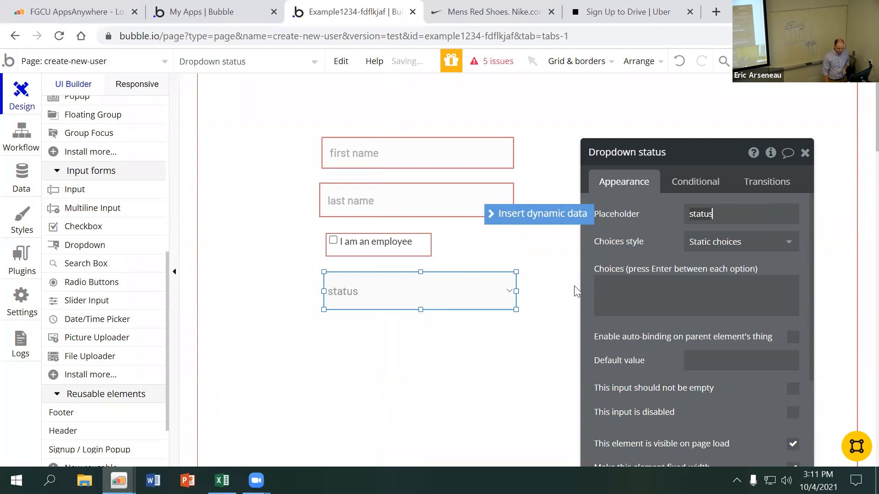
# Enter Driver and Rider as the status dropdown's static choices
pyautogui.click(618, 282)
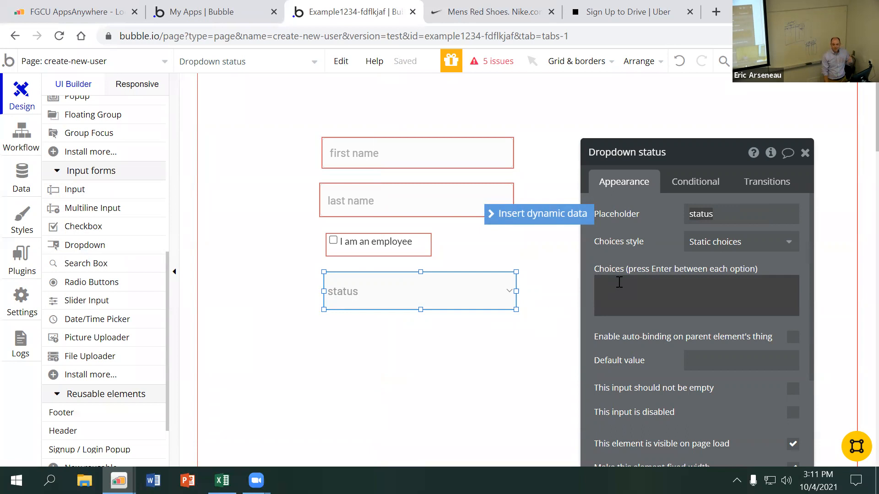
pyautogui.click(619, 282)
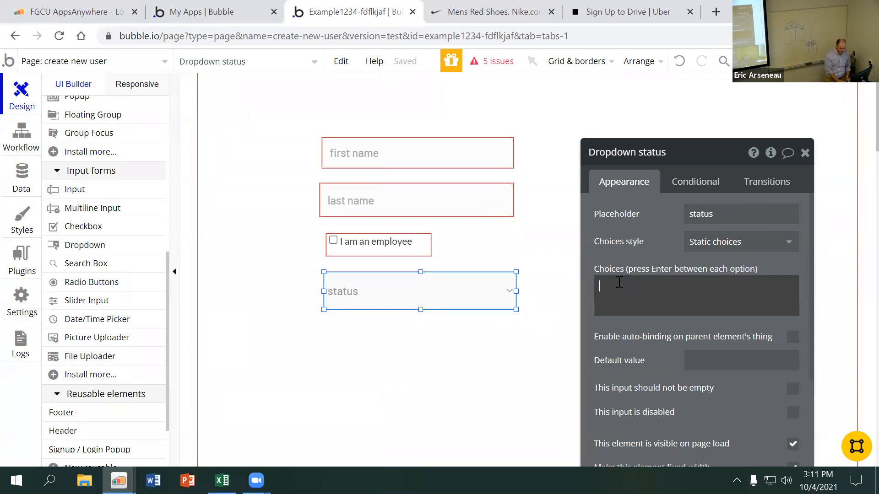
pyautogui.write('Driver')
pyautogui.press('Return')
pyautogui.write('Rider')
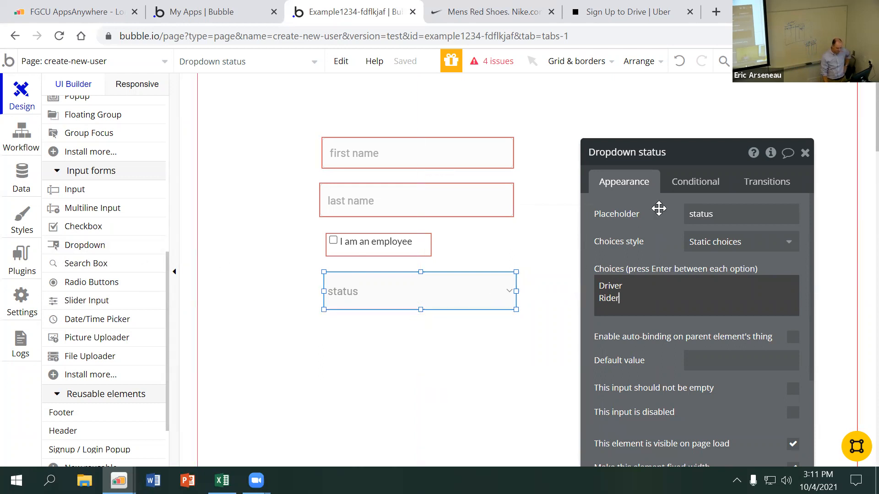
pyautogui.click(440, 335)
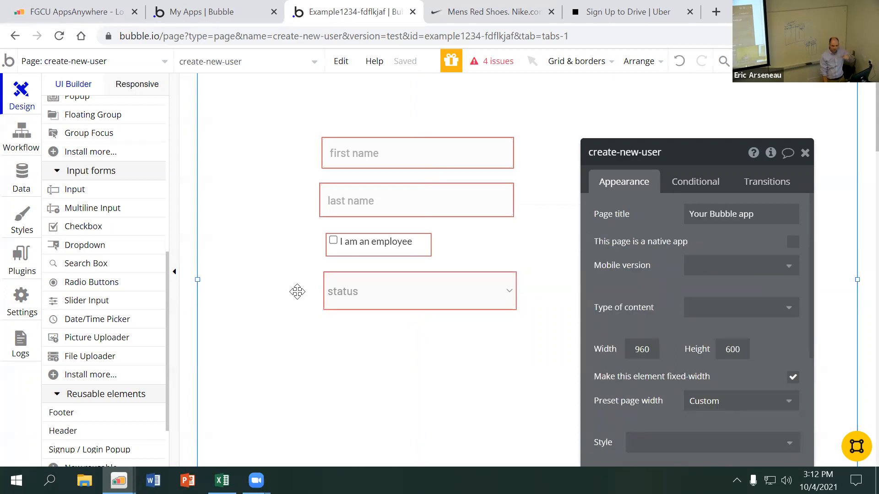
# Draw a button about 160 by 46 below the status dropdown and label it "Create New User"
pyautogui.scroll(8, 127, 273)
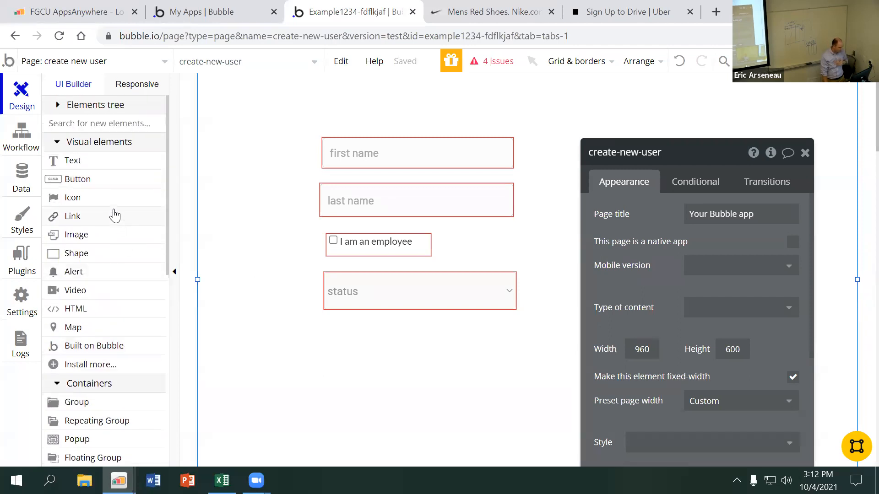
pyautogui.click(89, 180)
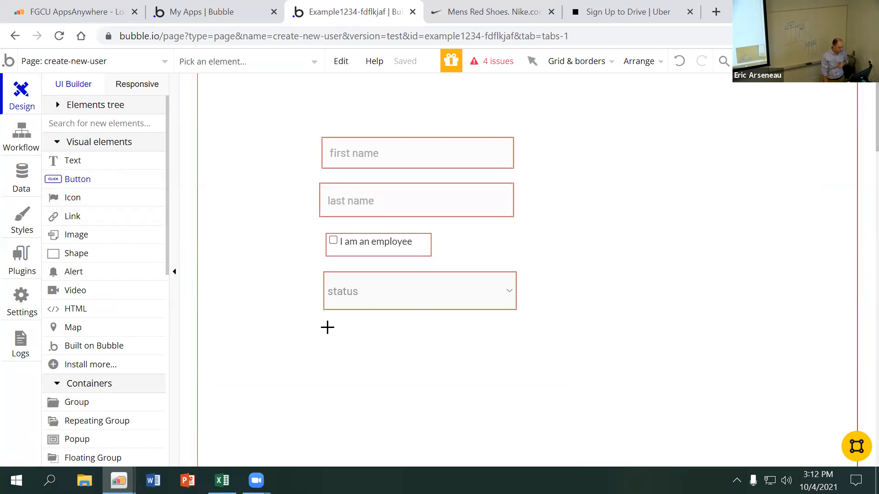
pyautogui.moveTo(324, 330); pyautogui.dragTo(432, 361)
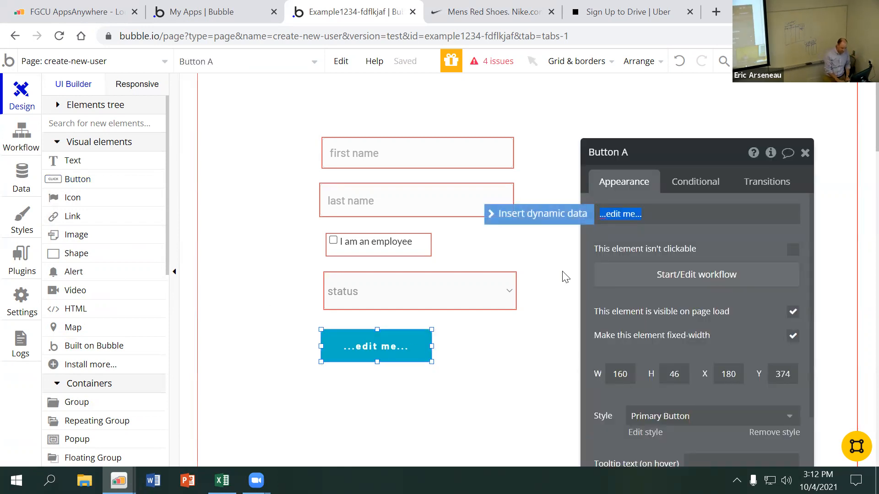
pyautogui.write('Create New User')
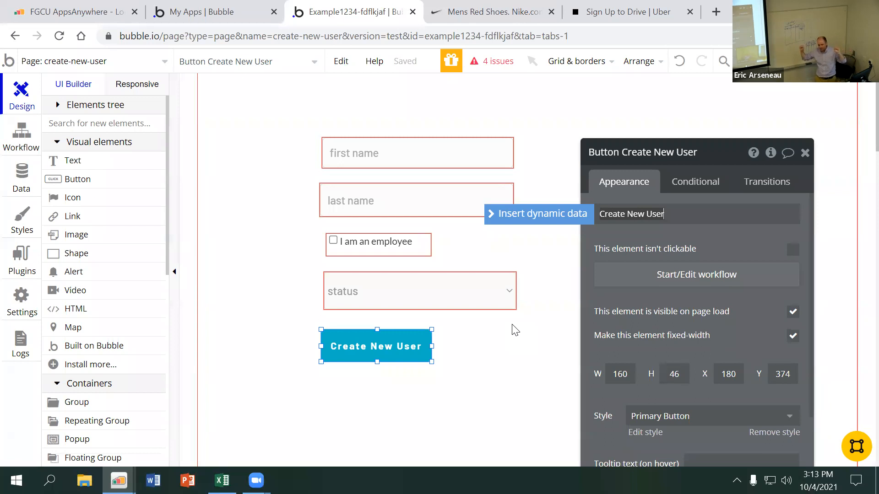
# Start a workflow for the Create New User button's click event
pyautogui.click(388, 151)
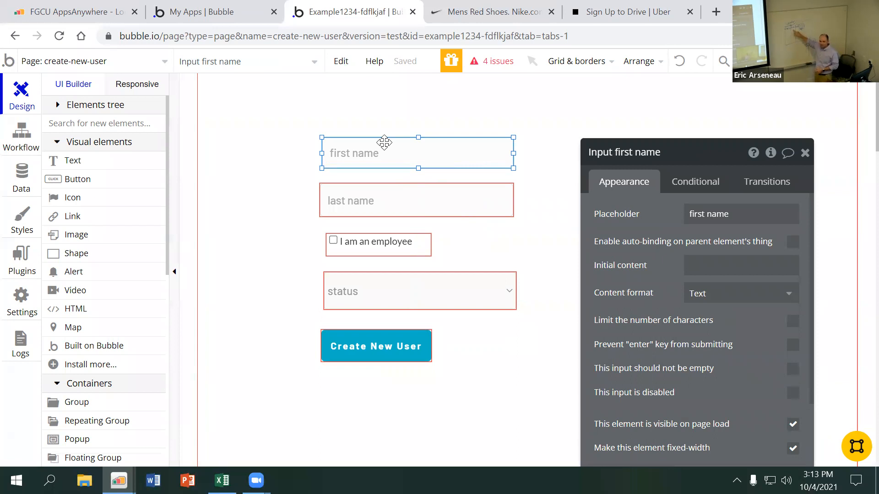
pyautogui.click(383, 346)
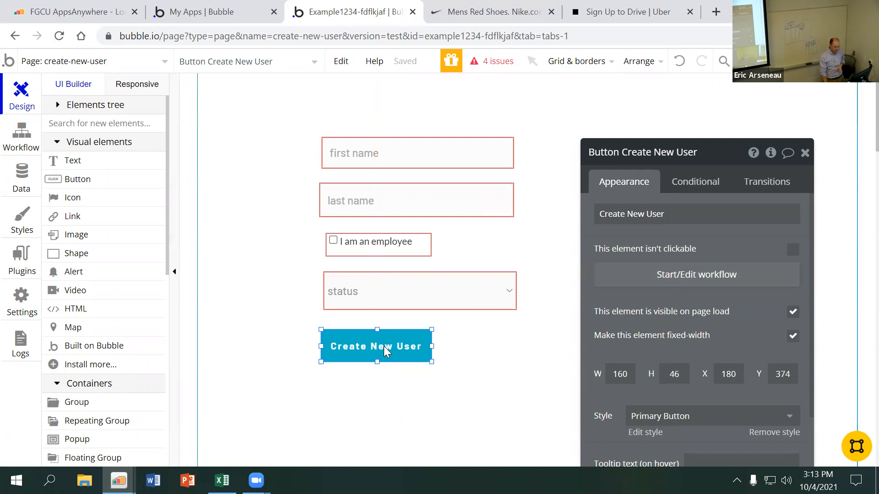
pyautogui.click(656, 277)
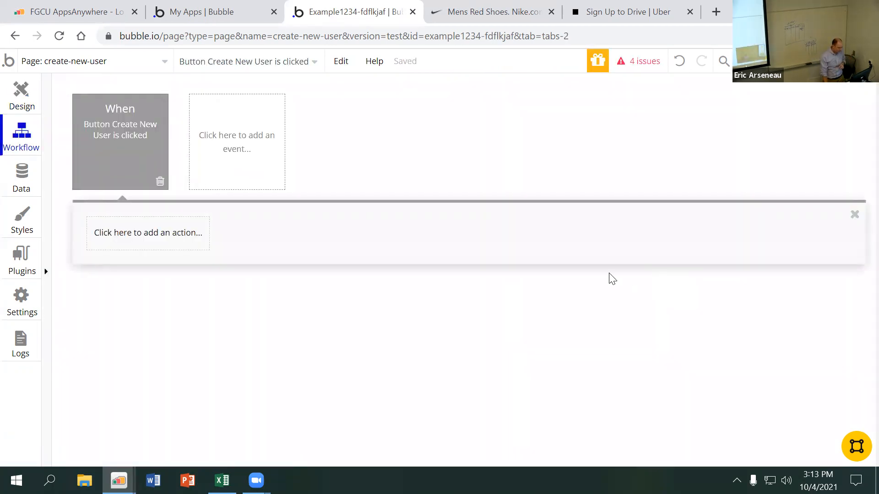
pyautogui.click(167, 238)
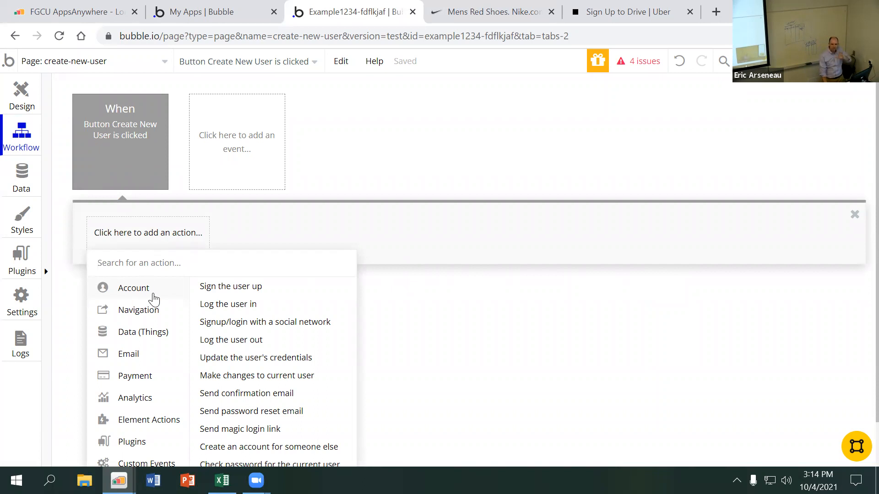
pyautogui.moveTo(141, 337)
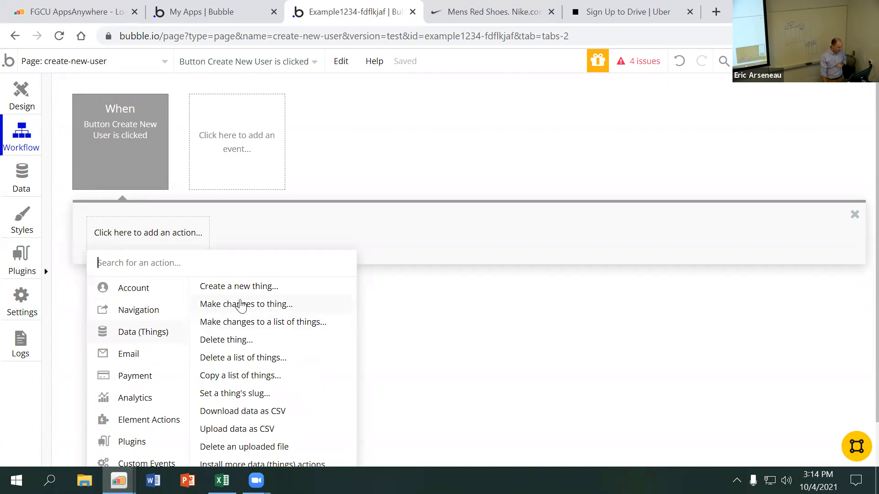
pyautogui.moveTo(246, 293)
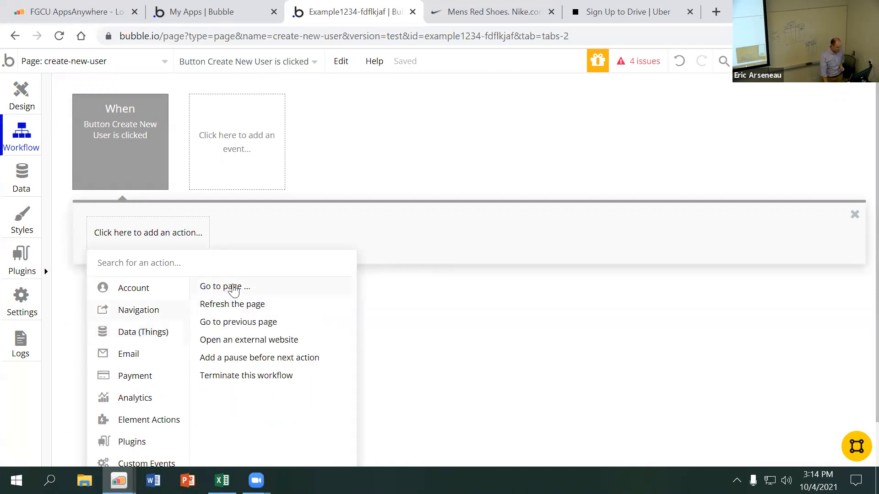
pyautogui.click(237, 288)
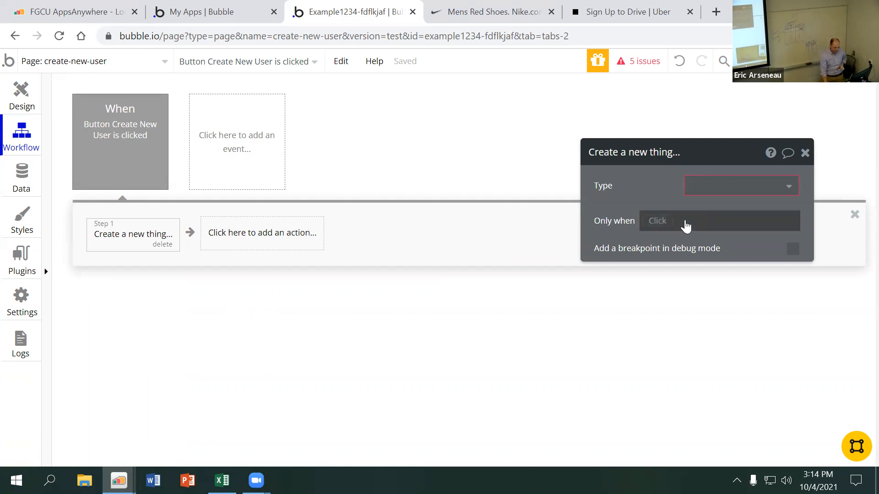
pyautogui.click(697, 184)
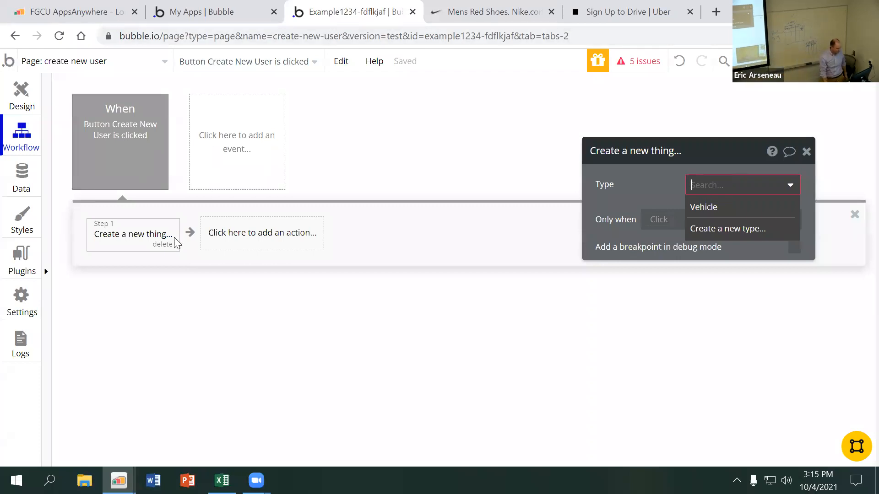
pyautogui.click(161, 245)
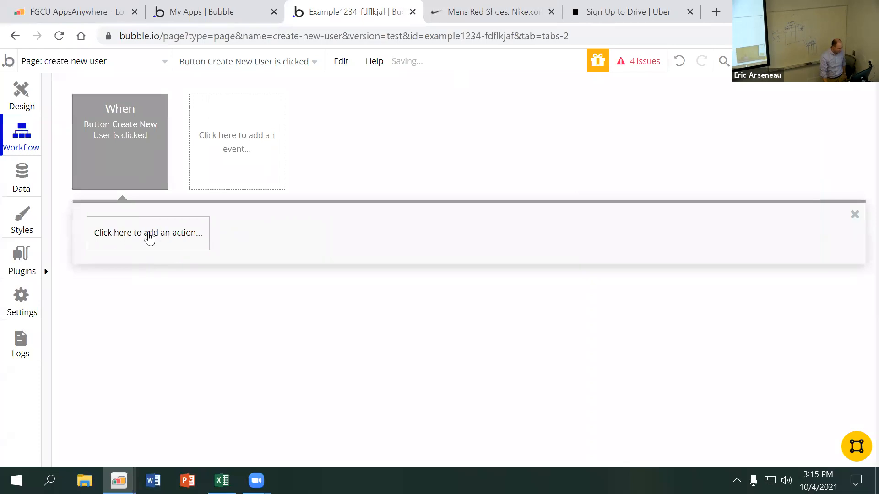
# Add the account action "Sign the user up" as the first step of the Create New User button's workflow
pyautogui.click(137, 236)
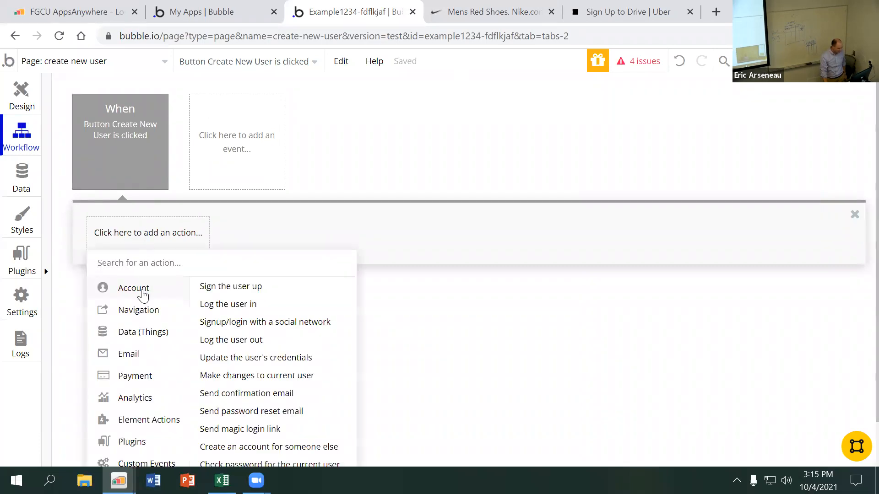
pyautogui.scroll(-2, 252, 343)
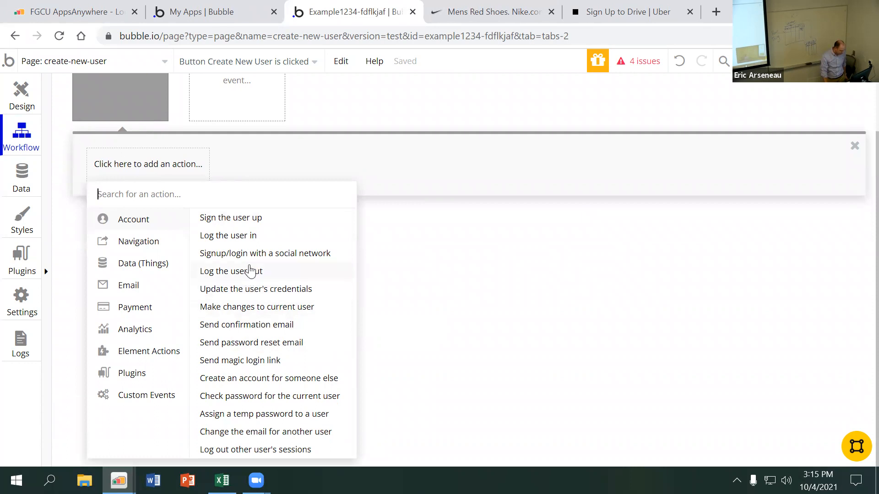
pyautogui.moveTo(250, 223)
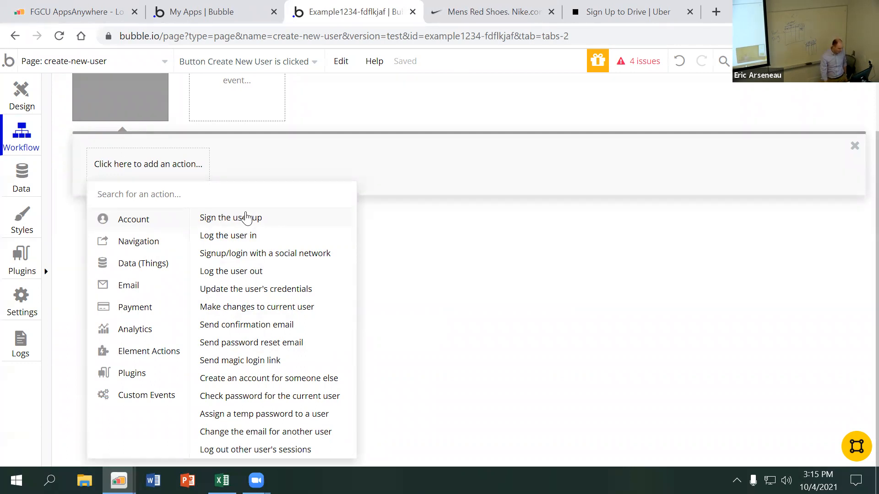
pyautogui.click(249, 219)
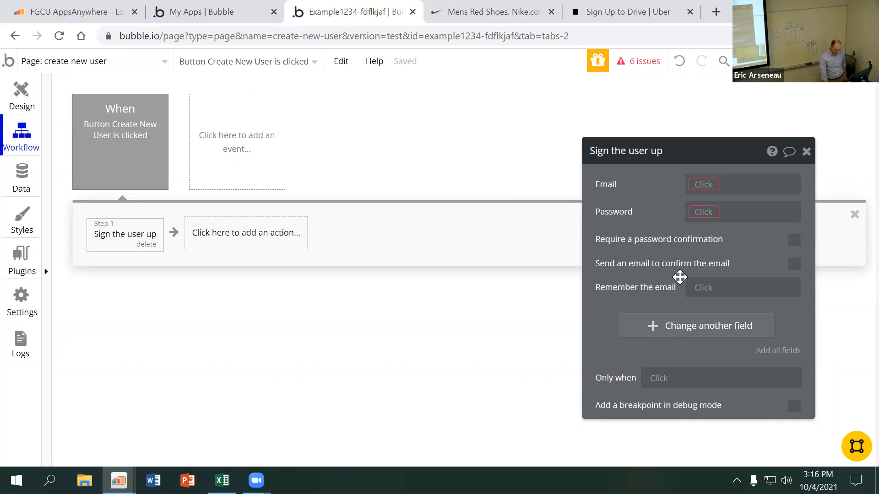
# Add the first-name field to the sign-up action and set it to Input first name's value
pyautogui.click(688, 327)
pyautogui.moveTo(667, 169)
pyautogui.mouseDown()
pyautogui.moveTo(685, 133)
pyautogui.moveTo(652, 173)
pyautogui.mouseUp()
pyautogui.moveTo(701, 77); pyautogui.dragTo(697, 95)
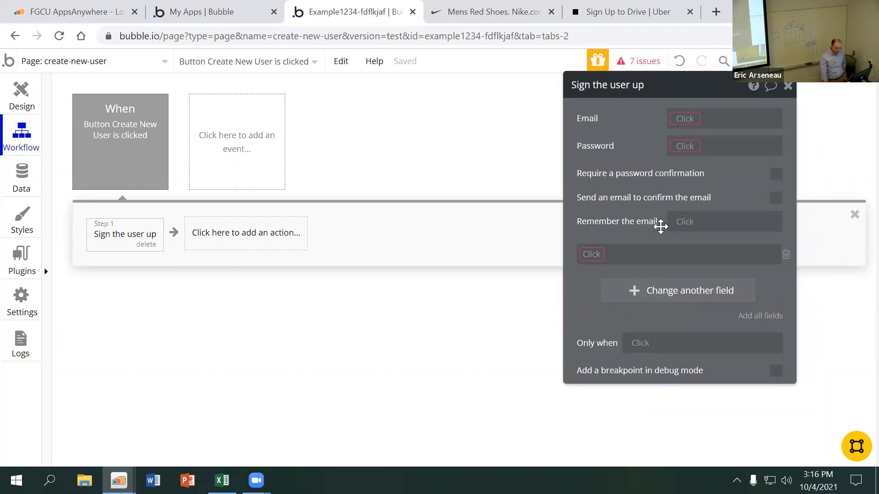
pyautogui.click(595, 255)
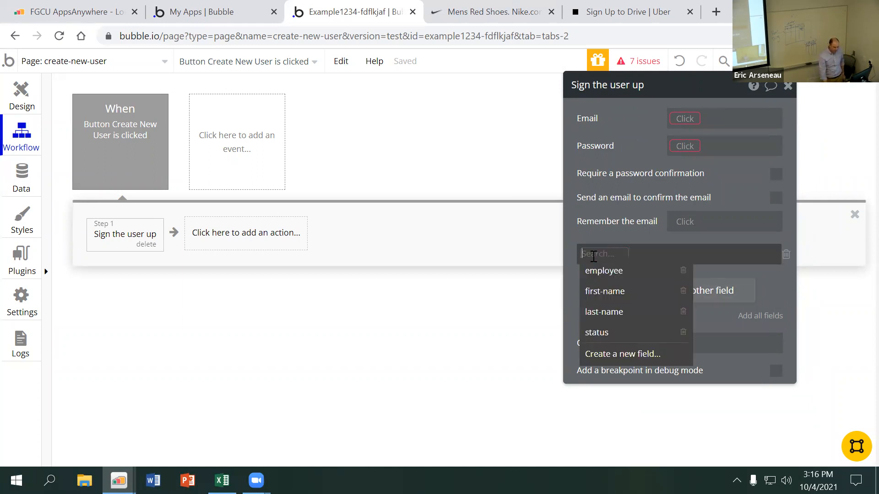
pyautogui.click(608, 296)
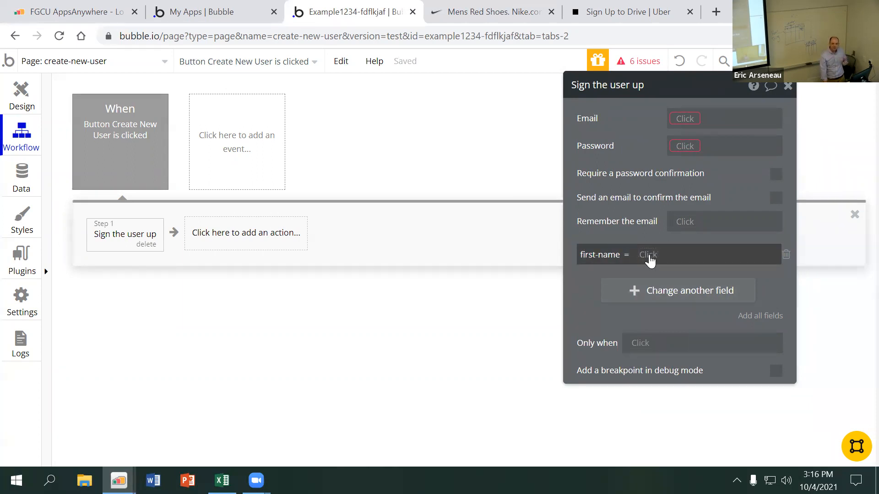
pyautogui.click(648, 256)
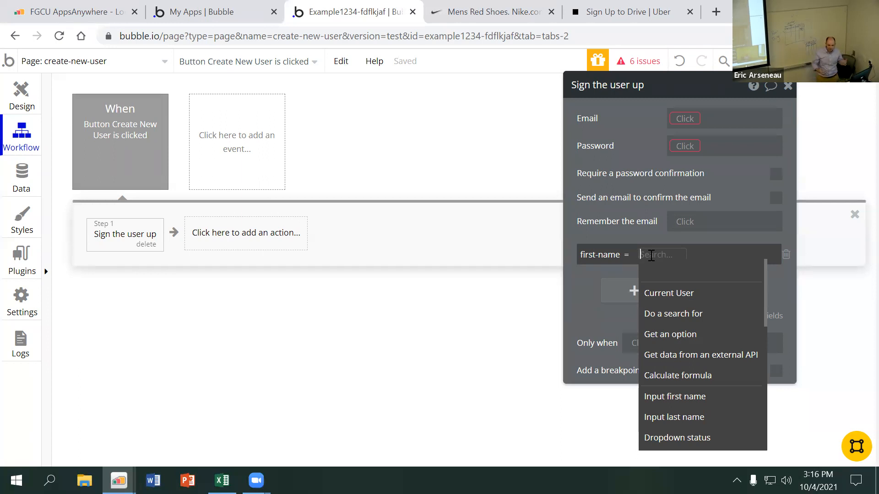
pyautogui.write('input')
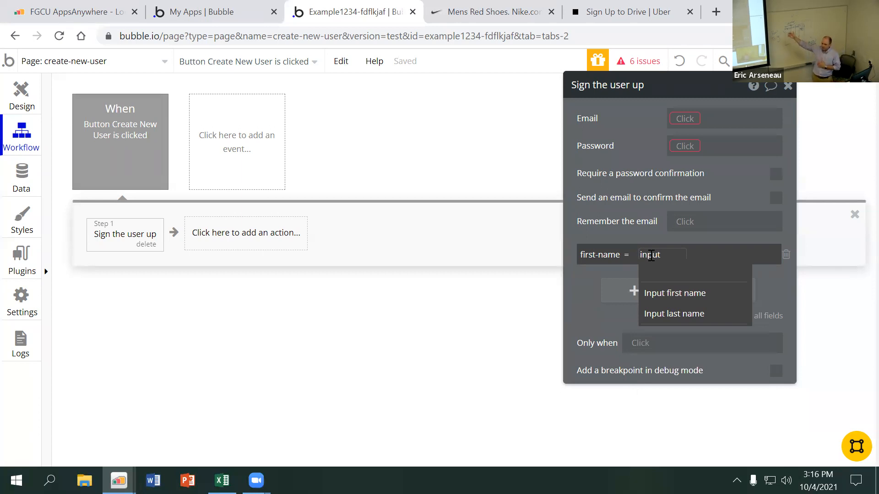
pyautogui.click(681, 297)
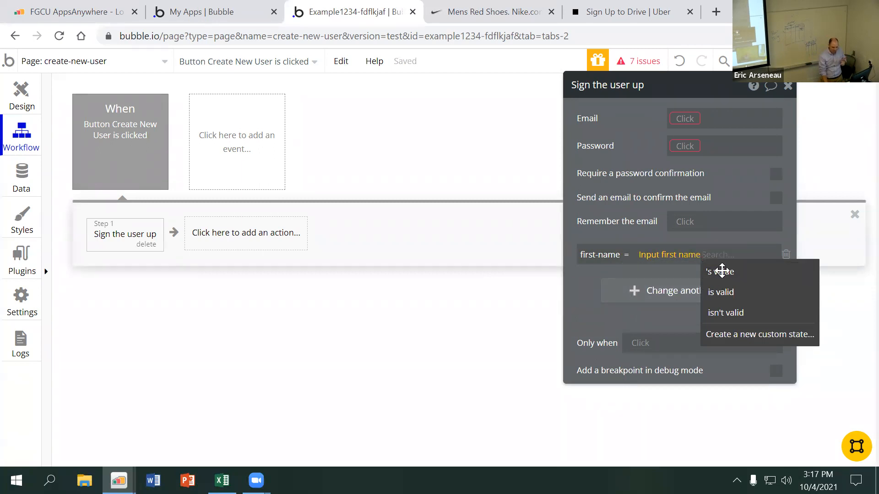
pyautogui.click(722, 271)
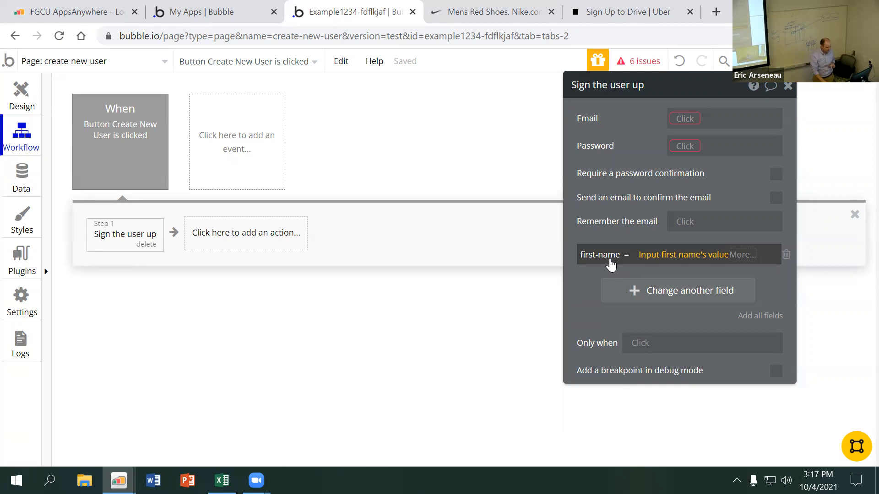
# Add the last-name field to the sign-up action and set it to Input last name's value
pyautogui.click(669, 292)
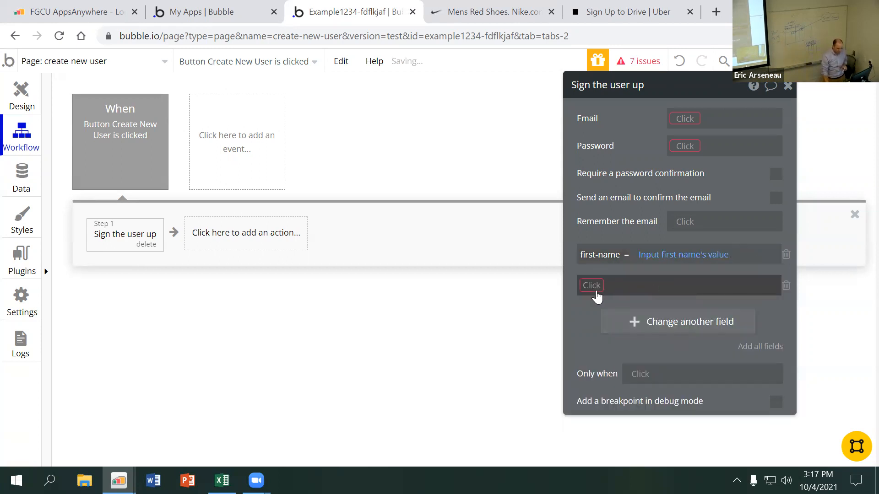
pyautogui.click(594, 293)
pyautogui.click(604, 342)
pyautogui.click(646, 285)
pyautogui.write('inp')
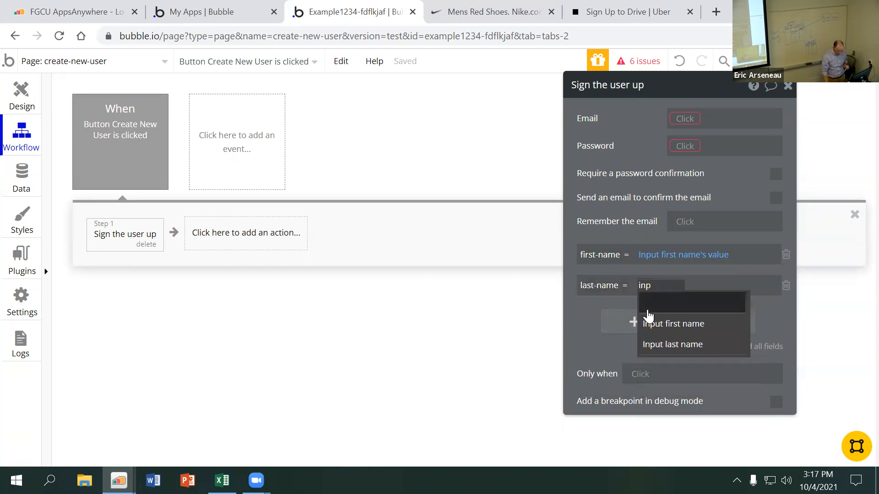
pyautogui.click(663, 343)
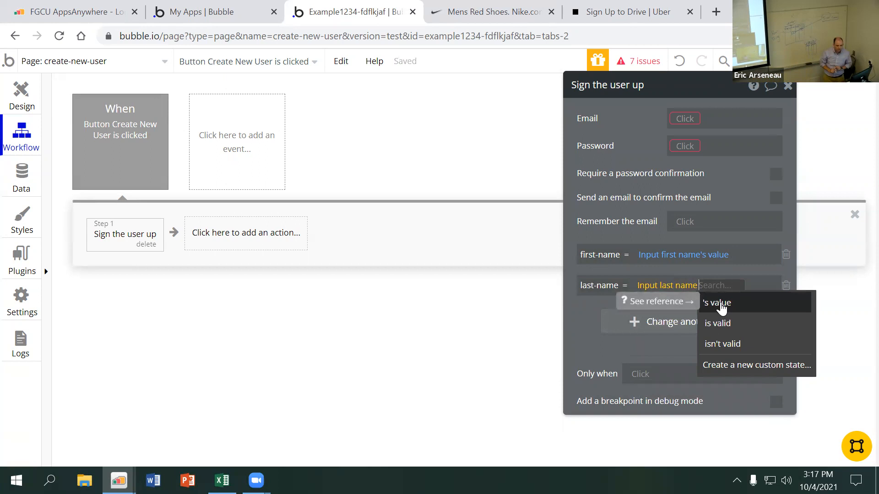
pyautogui.click(721, 304)
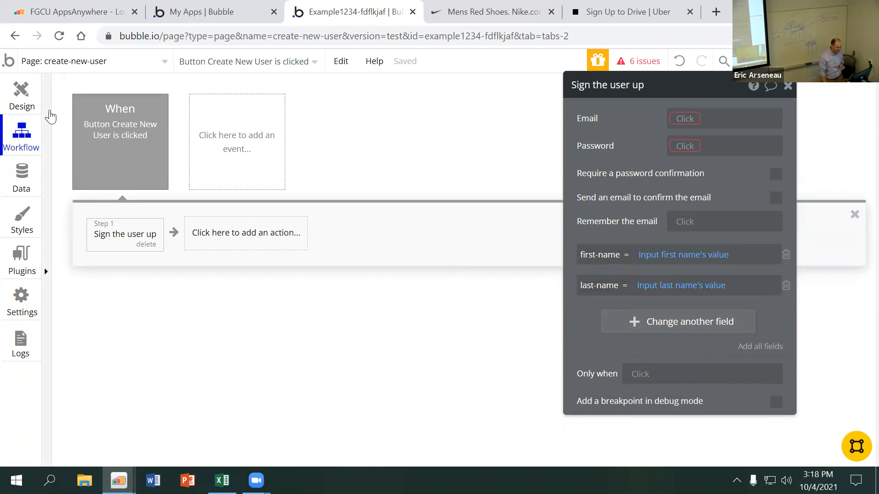
# Return to the page design and move the first name and last name inputs up to make room below them
pyautogui.click(28, 98)
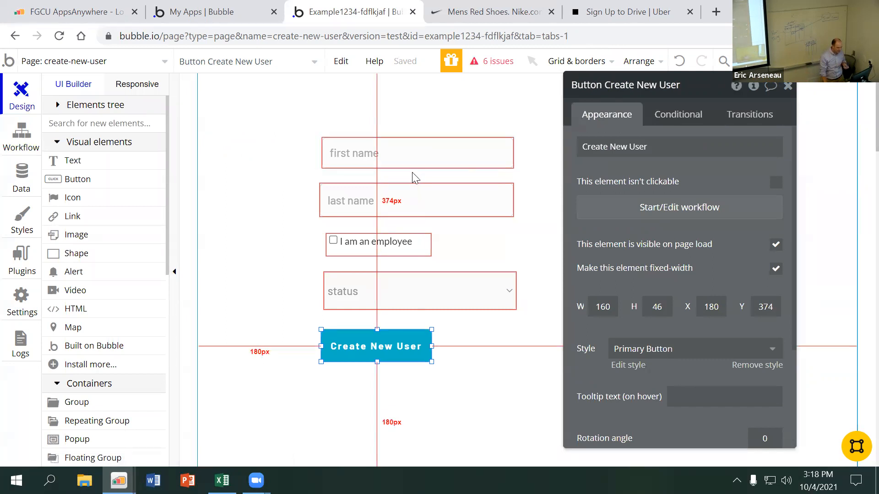
pyautogui.moveTo(649, 89); pyautogui.dragTo(654, 198)
pyautogui.moveTo(514, 157); pyautogui.dragTo(406, 112)
pyautogui.moveTo(401, 183); pyautogui.dragTo(396, 153)
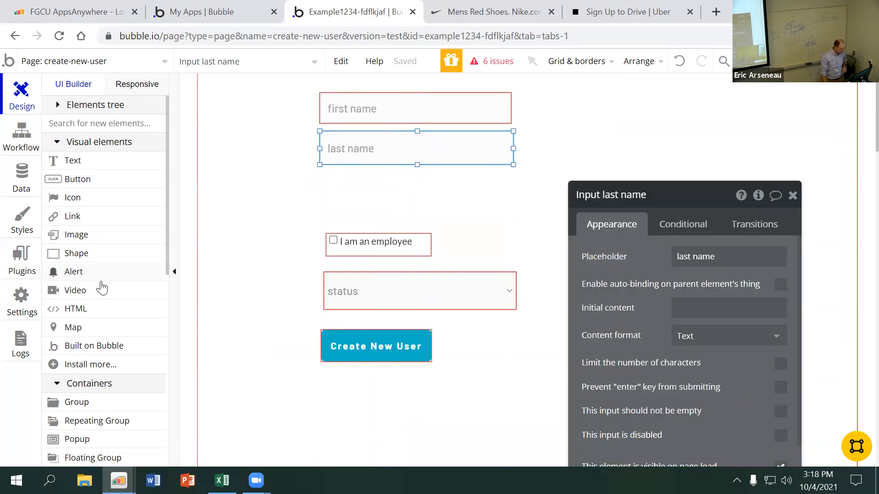
# Draw an input about 281 by 47 directly below the last name input and set its placeholder to "Email"
pyautogui.scroll(-5, 102, 289)
pyautogui.scroll(-2, 91, 272)
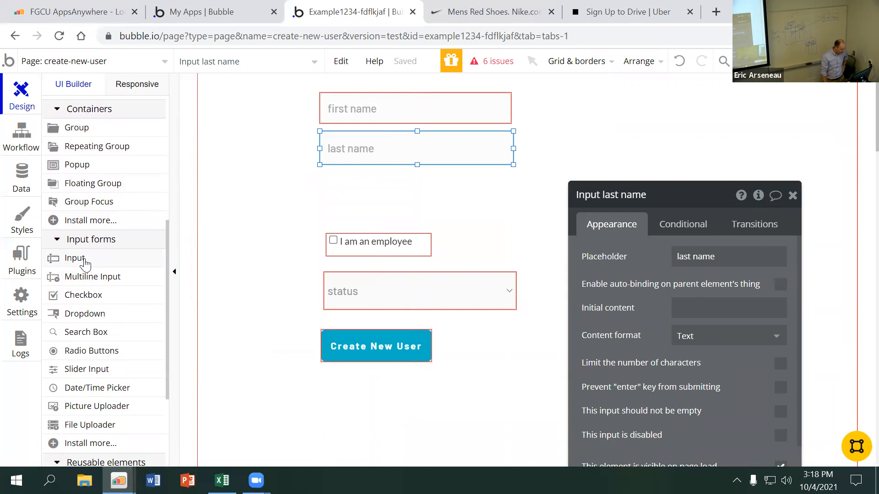
pyautogui.click(85, 259)
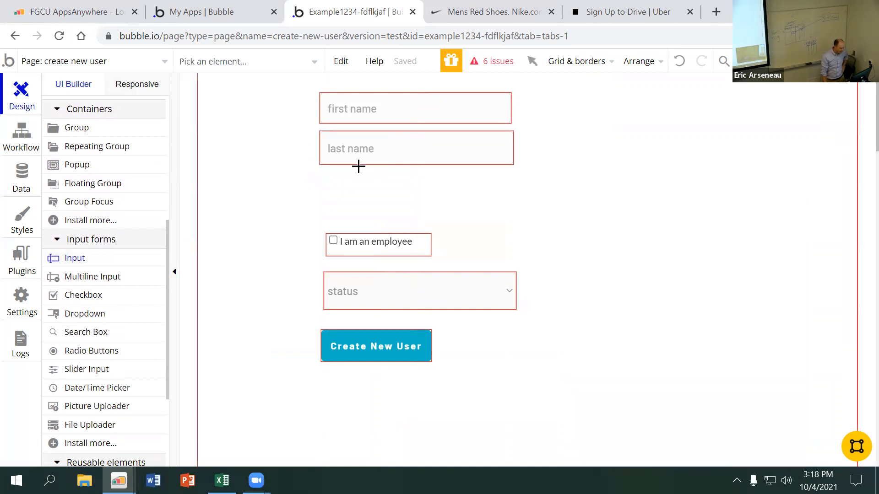
pyautogui.moveTo(319, 172); pyautogui.dragTo(511, 202)
pyautogui.write('eme')
pyautogui.press('BackSpace')
pyautogui.press('BackSpace')
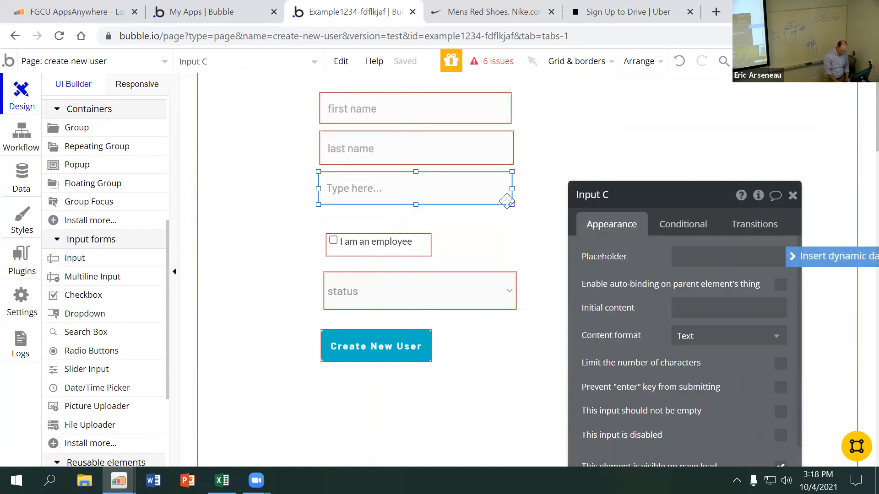
pyautogui.write('m')
pyautogui.press('BackSpace')
pyautogui.press('BackSpace')
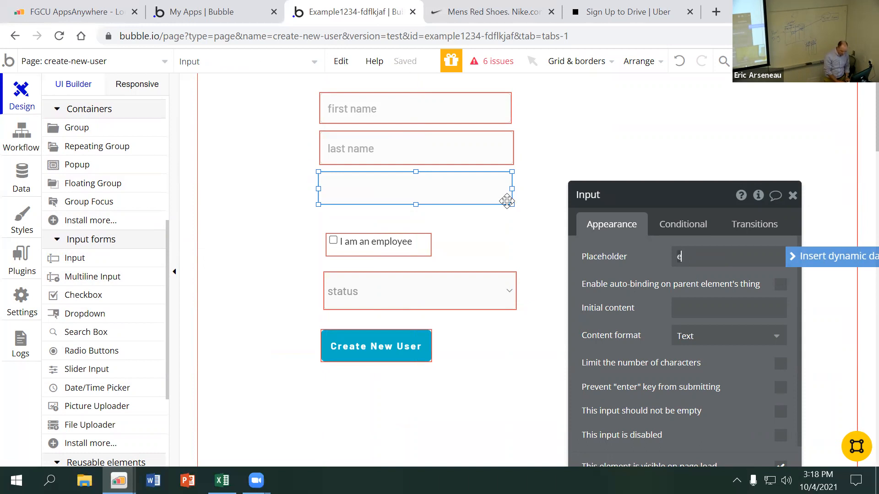
pyautogui.write('Email')
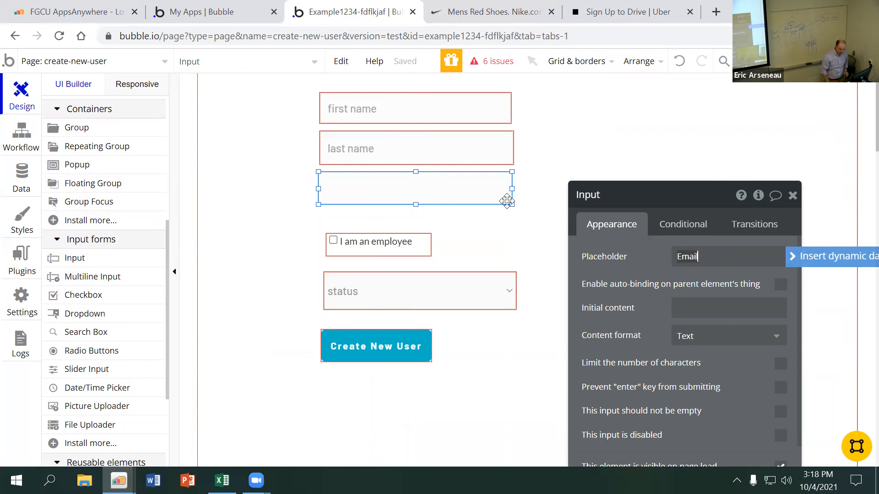
# Set the Email input's content format to Email
pyautogui.moveTo(687, 205); pyautogui.dragTo(686, 80)
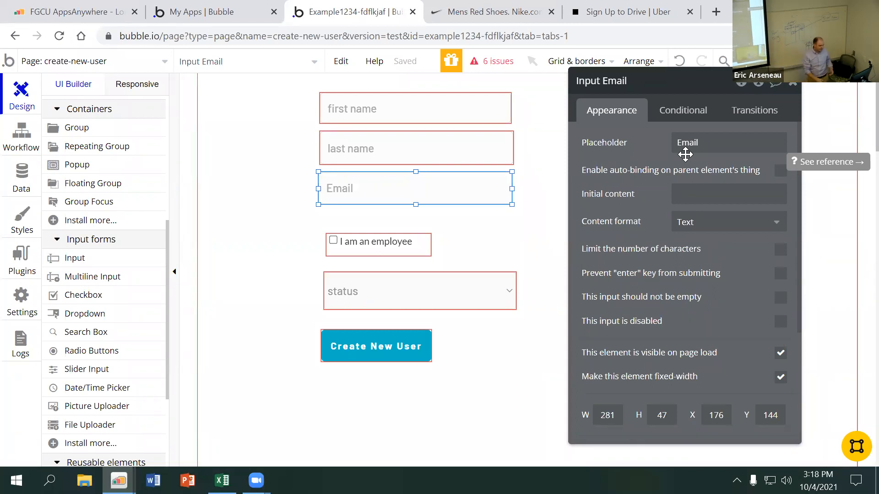
pyautogui.click(710, 227)
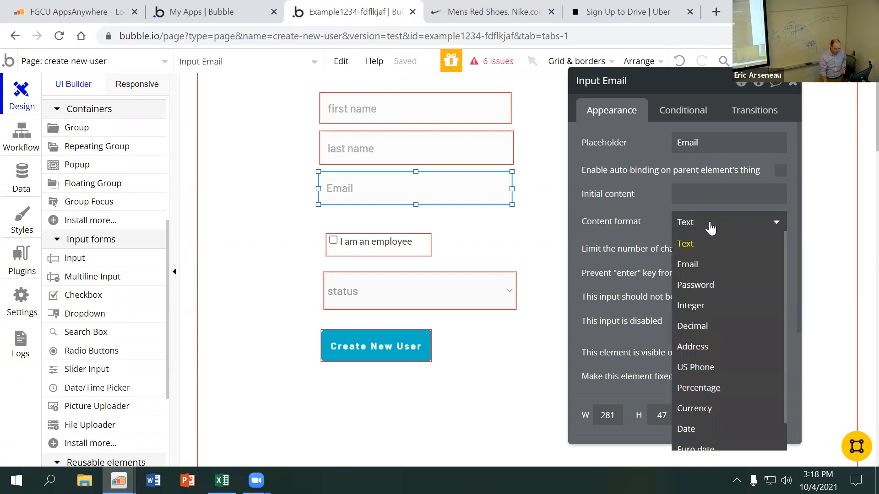
pyautogui.click(697, 271)
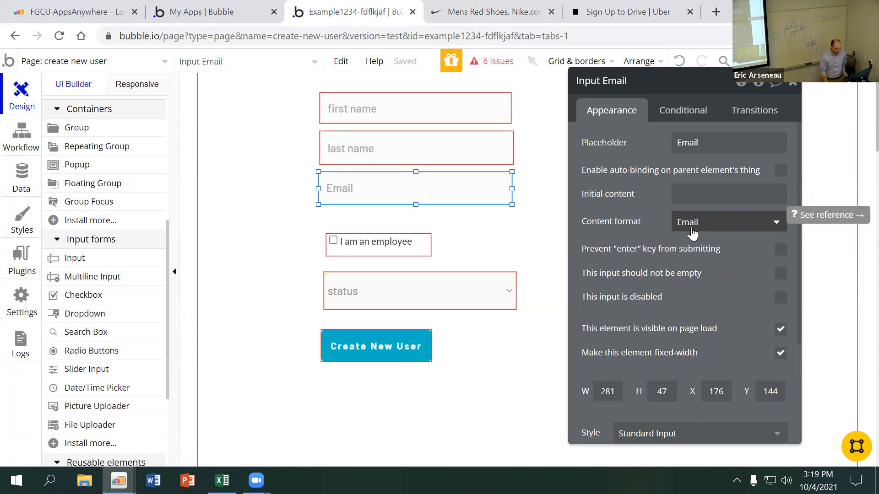
# Move the employee checkbox and the status dropdown down to free space below the Email input
pyautogui.click(356, 246)
pyautogui.moveTo(357, 246); pyautogui.dragTo(355, 255)
pyautogui.moveTo(361, 287); pyautogui.dragTo(357, 293)
pyautogui.moveTo(356, 255); pyautogui.dragTo(355, 264)
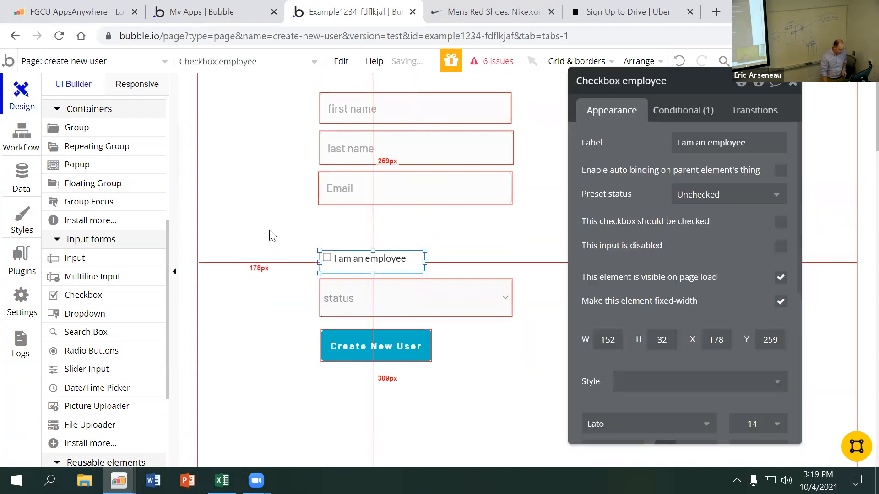
# Draw an input about 281 by 42 below the Email input, with placeholder "password" and content format Password
pyautogui.click(111, 265)
pyautogui.moveTo(316, 210); pyautogui.dragTo(509, 238)
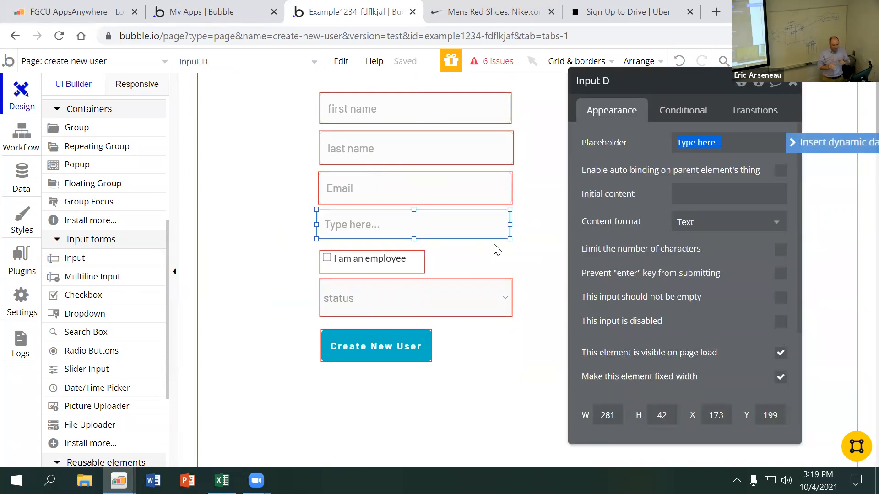
pyautogui.write('password')
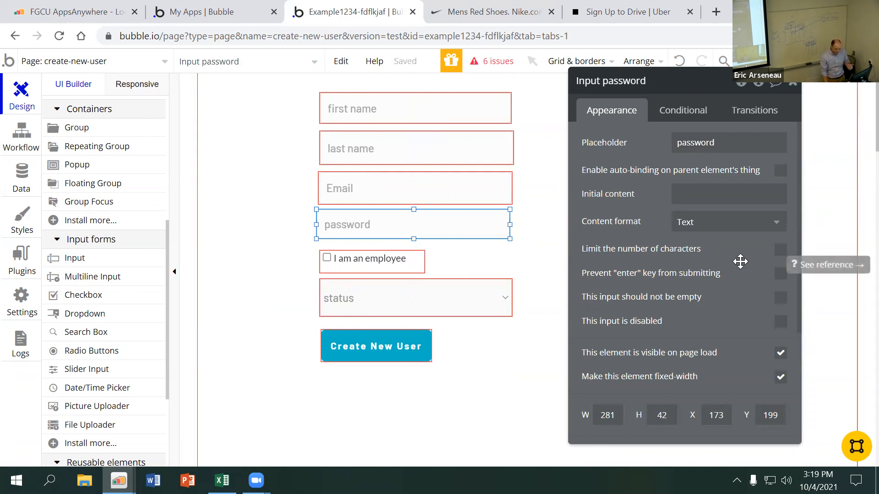
pyautogui.click(728, 224)
pyautogui.click(726, 283)
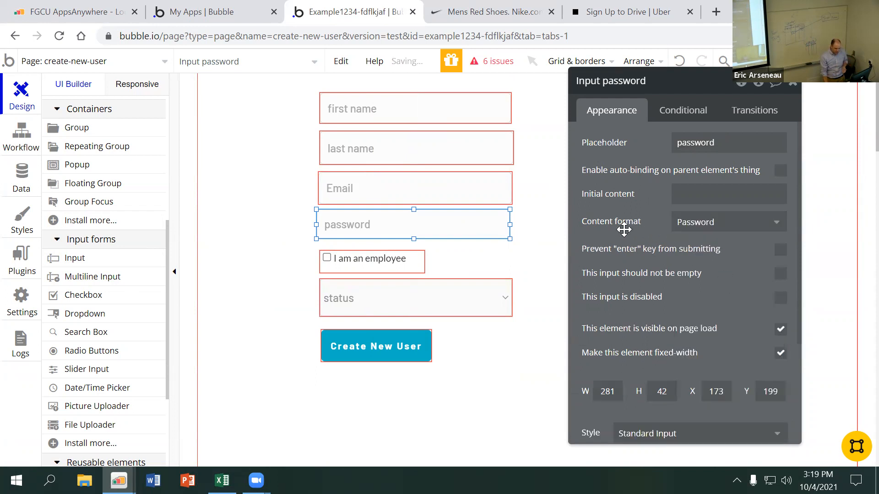
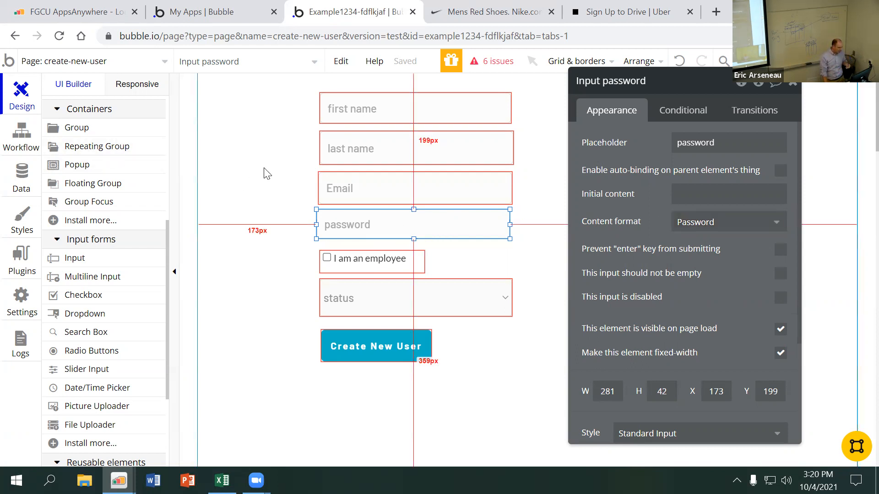
# Open the Create New User button's workflow and set the sign-up action's Email to Input Email's value
pyautogui.click(383, 347)
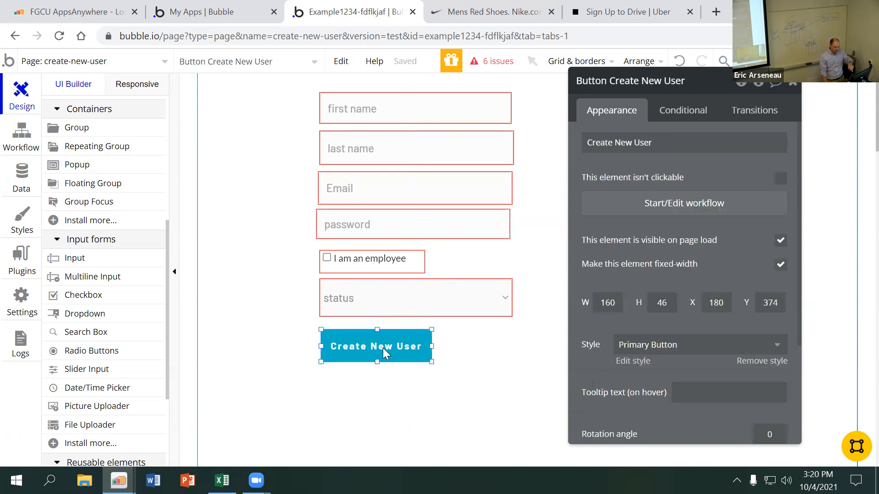
pyautogui.click(669, 205)
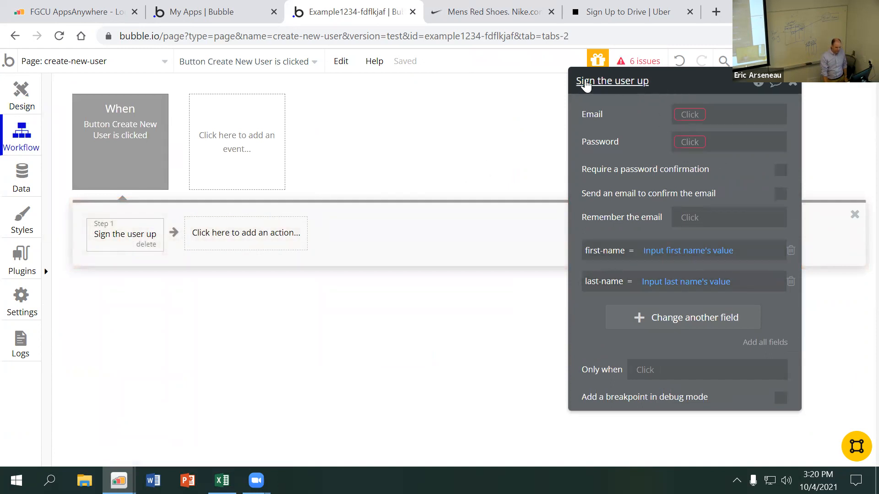
pyautogui.moveTo(586, 84); pyautogui.dragTo(469, 83)
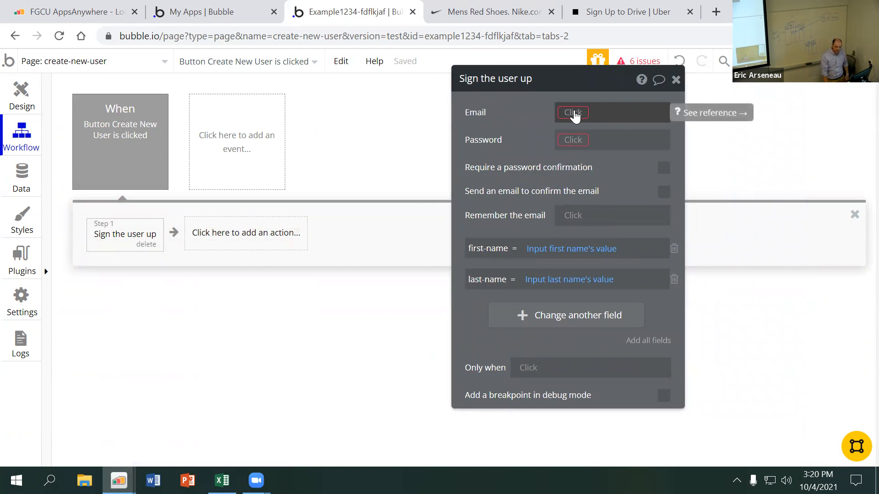
pyautogui.click(573, 113)
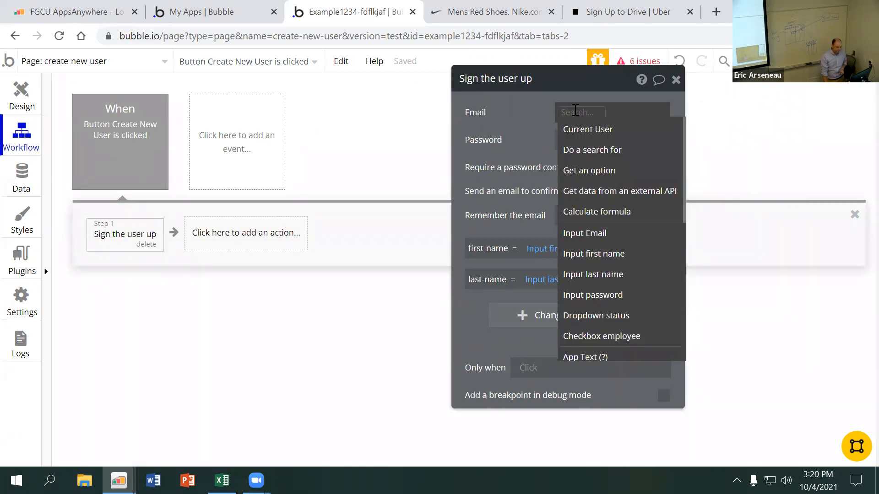
pyautogui.click(584, 231)
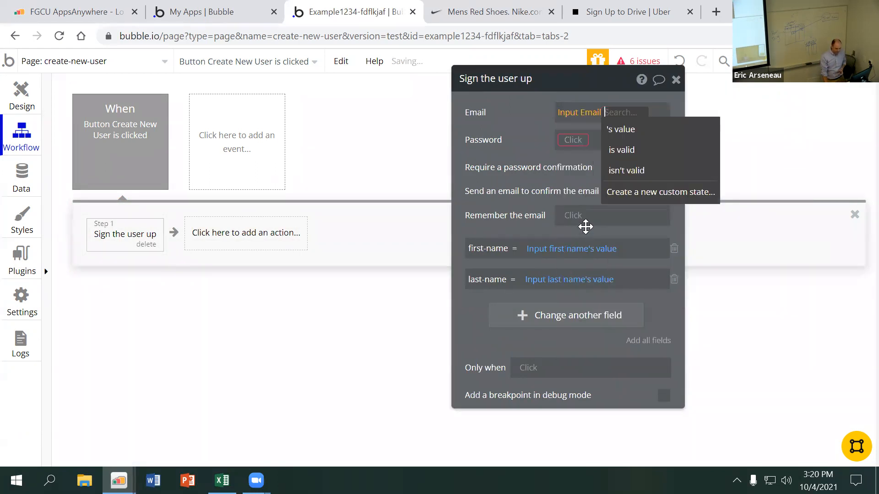
pyautogui.click(627, 132)
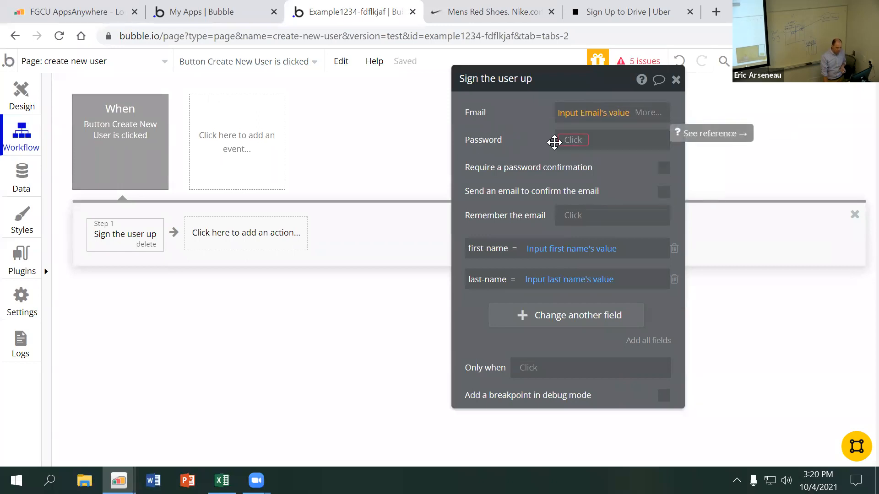
# Set the sign-up action's Password to Input password's value and close the action's properties
pyautogui.click(572, 140)
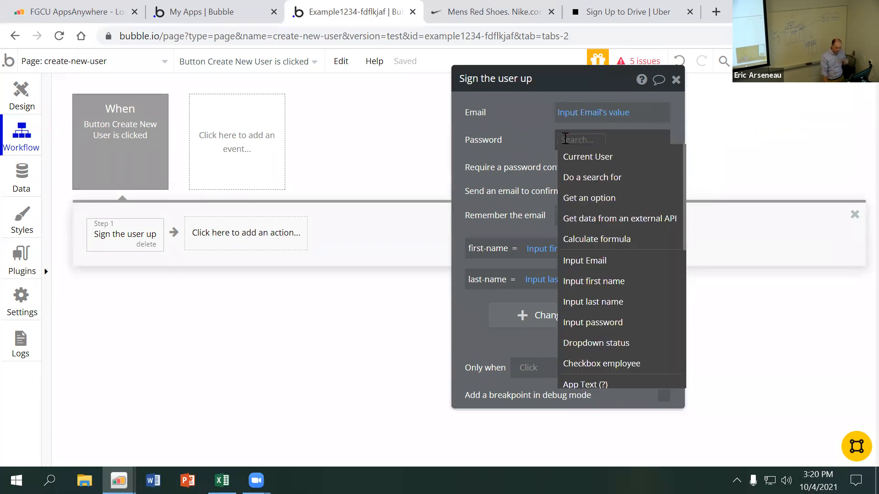
pyautogui.click(594, 322)
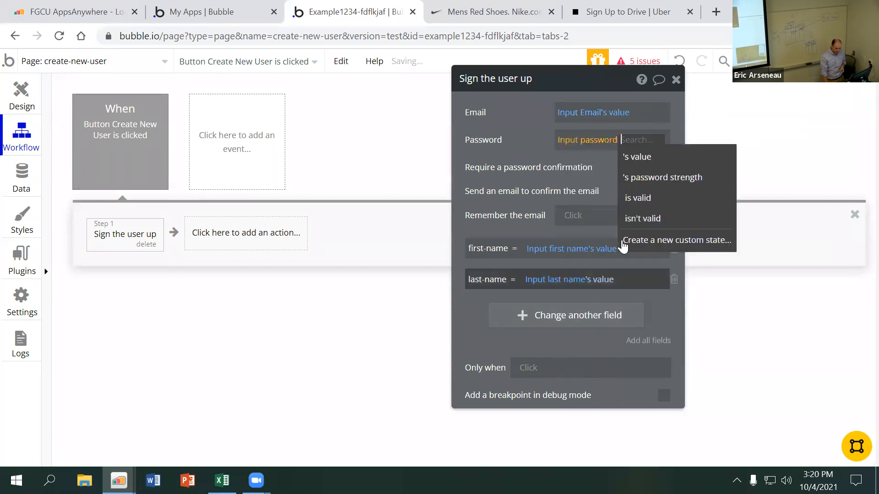
pyautogui.click(655, 159)
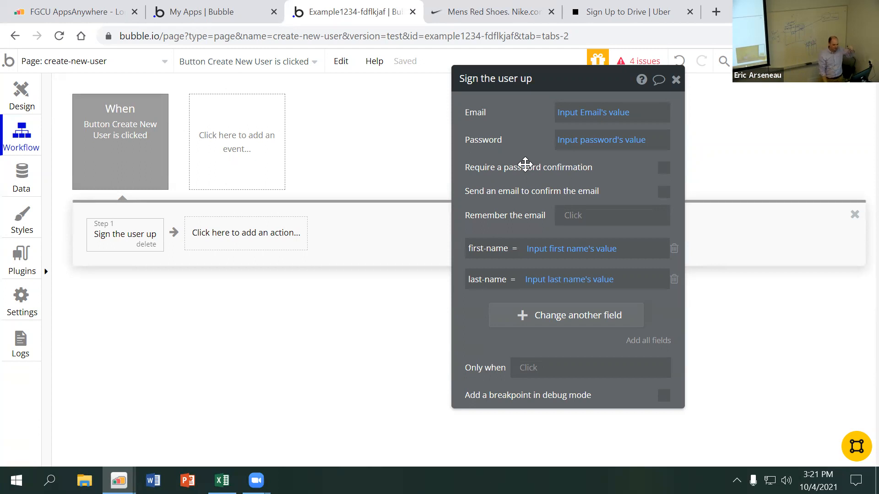
pyautogui.click(676, 80)
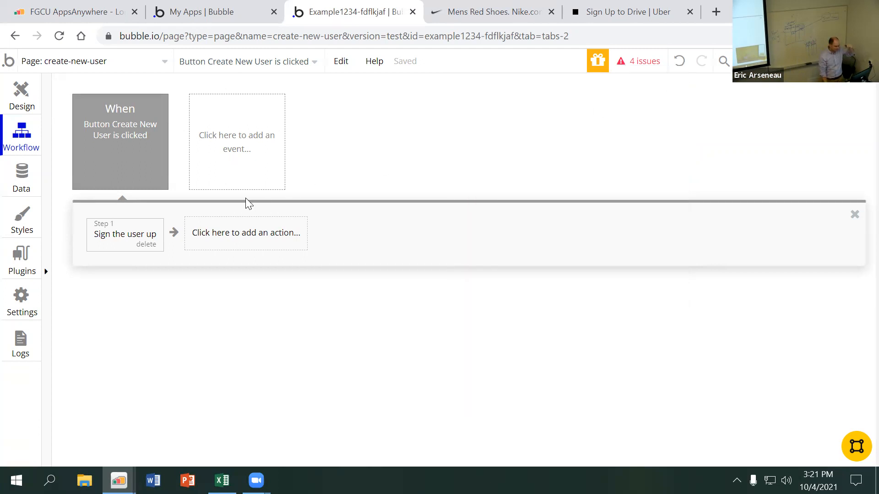
pyautogui.click(19, 101)
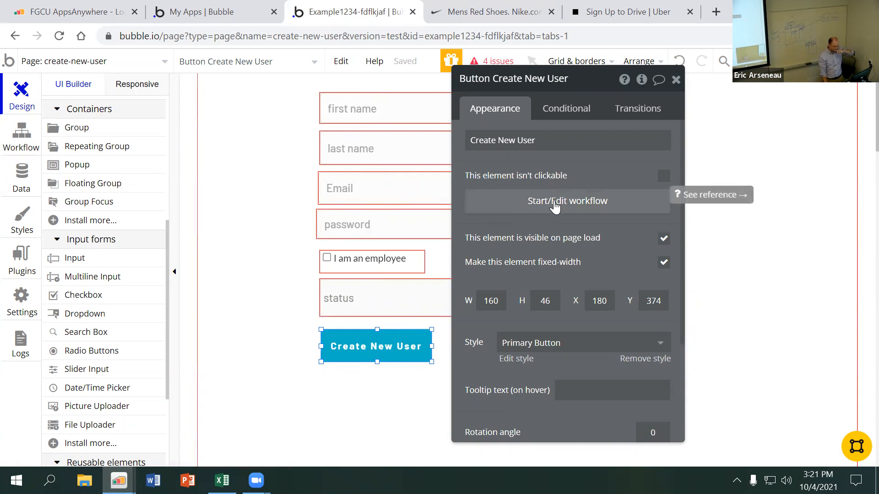
pyautogui.moveTo(518, 79); pyautogui.dragTo(628, 63)
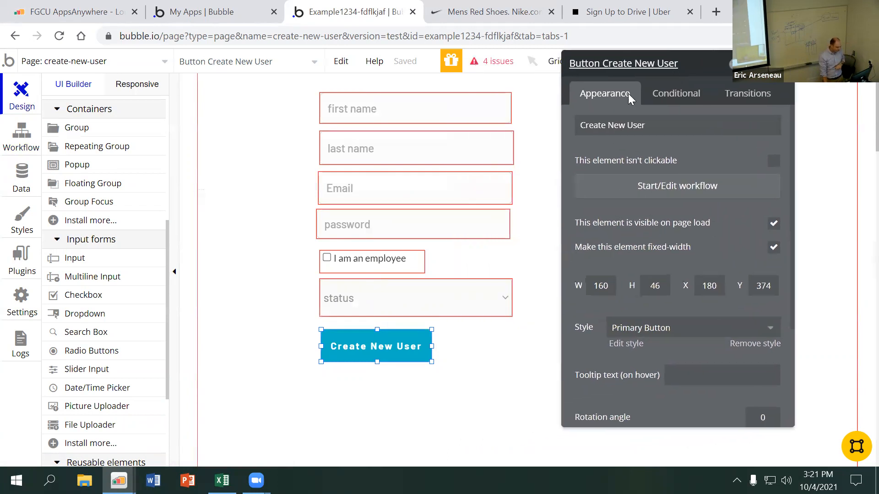
pyautogui.scroll(6, 89, 259)
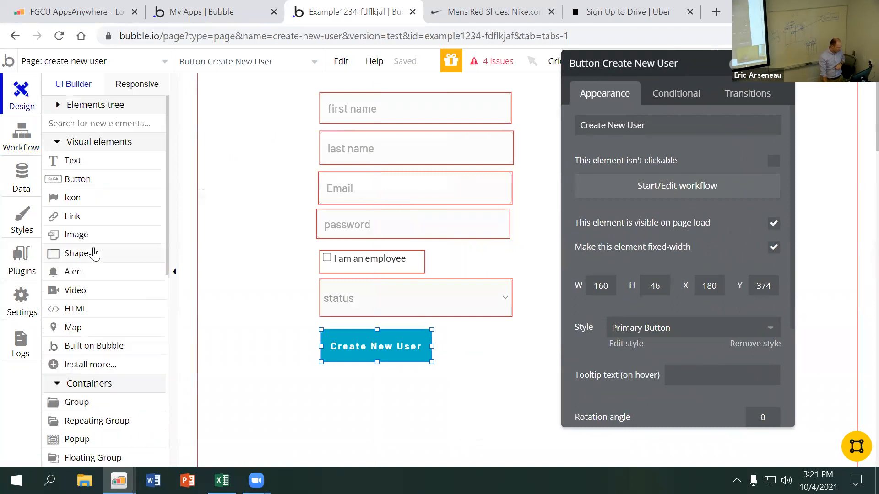
pyautogui.click(93, 180)
pyautogui.moveTo(324, 380)
pyautogui.mouseDown()
pyautogui.moveTo(450, 392)
pyautogui.moveTo(436, 414)
pyautogui.mouseUp()
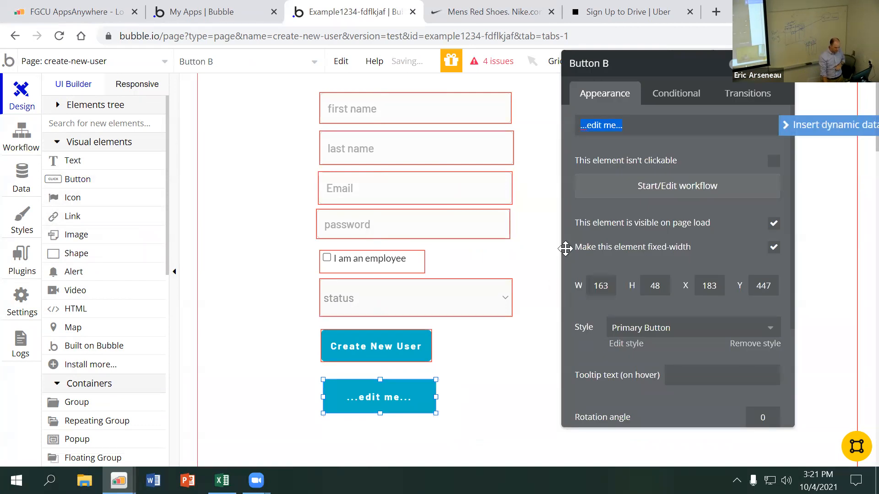
pyautogui.click(458, 402)
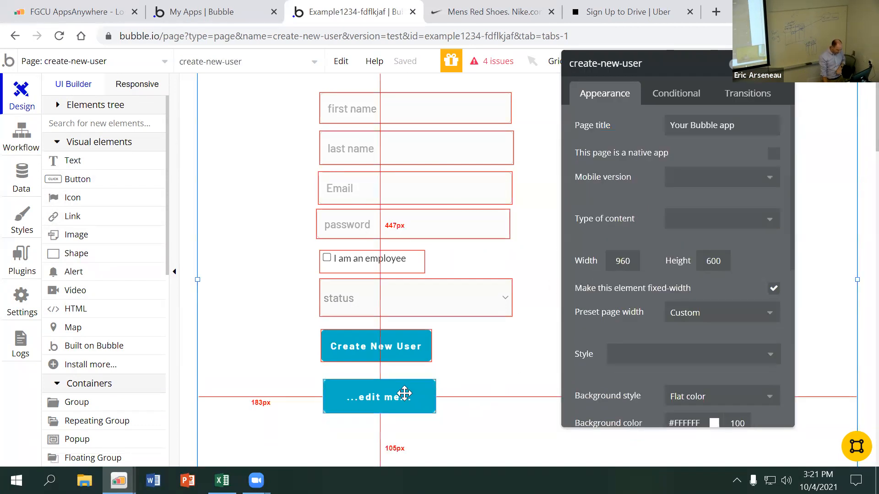
pyautogui.click(403, 394)
pyautogui.press('Delete')
# Add the employee field to the Sign the user up action in the Create New User button's workflow
pyautogui.click(393, 350)
pyautogui.click(655, 196)
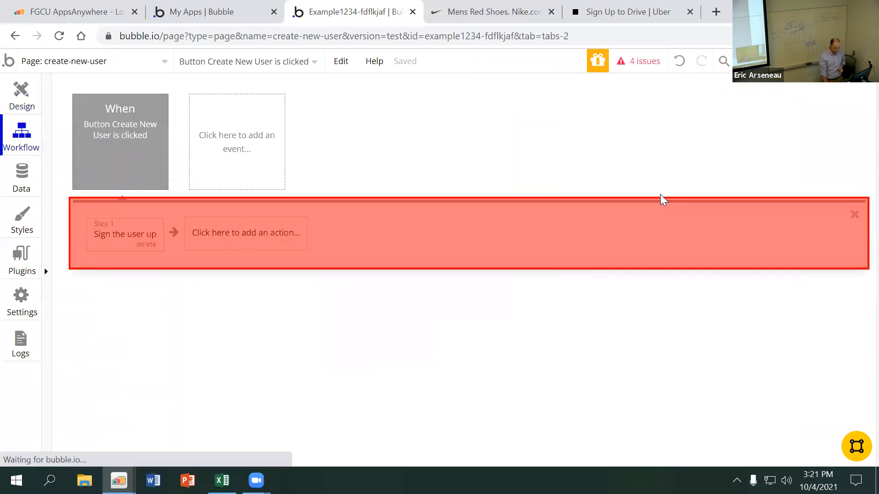
pyautogui.click(109, 236)
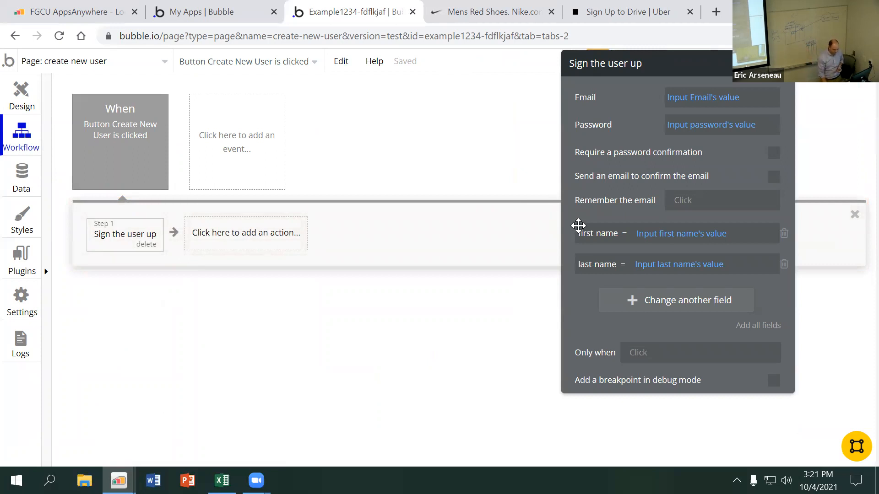
pyautogui.click(677, 302)
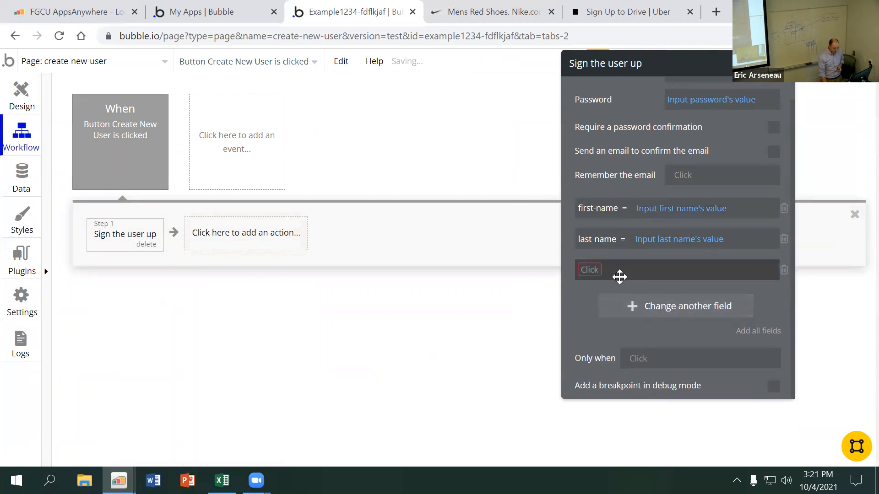
pyautogui.click(590, 270)
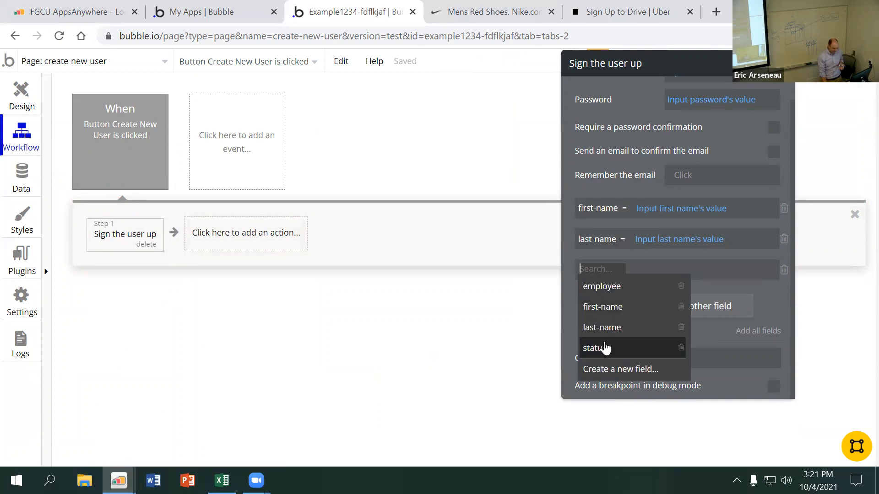
pyautogui.click(602, 287)
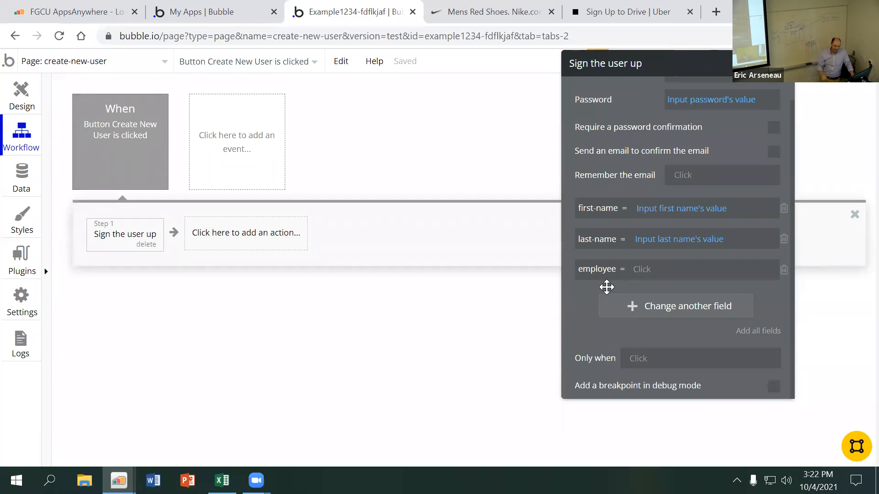
# Set the sign-up action's employee field to Checkbox employee is checked
pyautogui.click(635, 269)
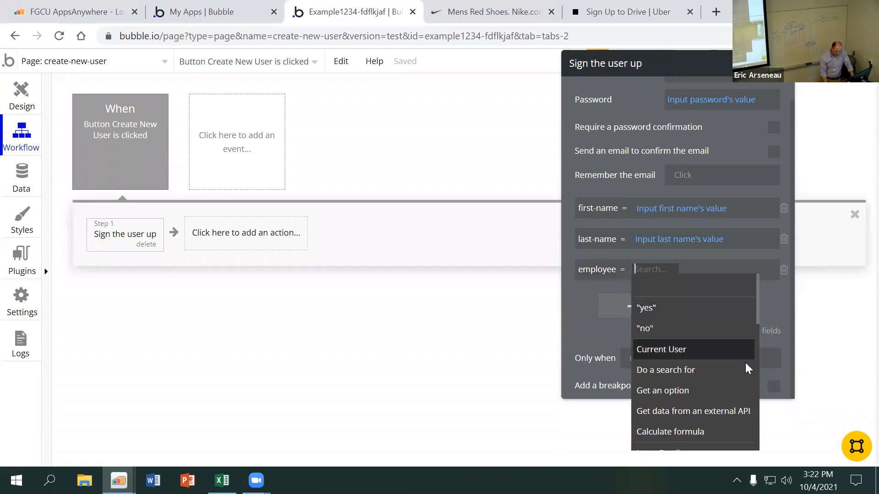
pyautogui.scroll(-3, 705, 419)
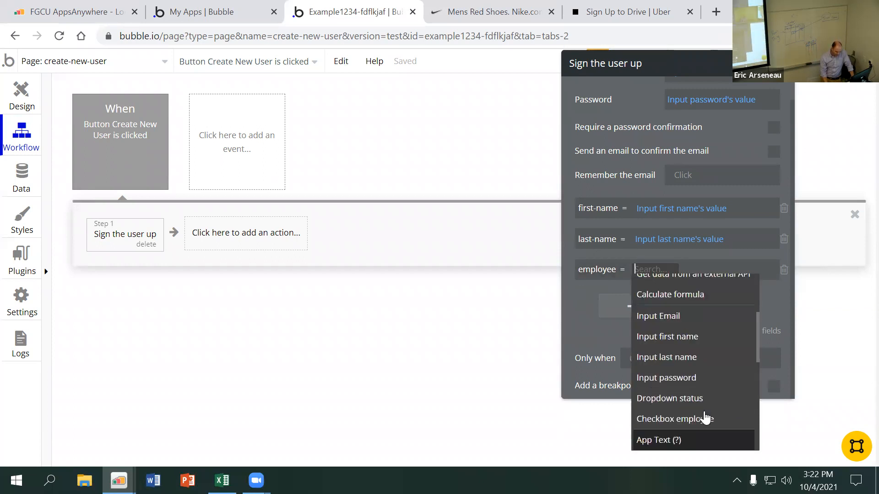
pyautogui.click(676, 420)
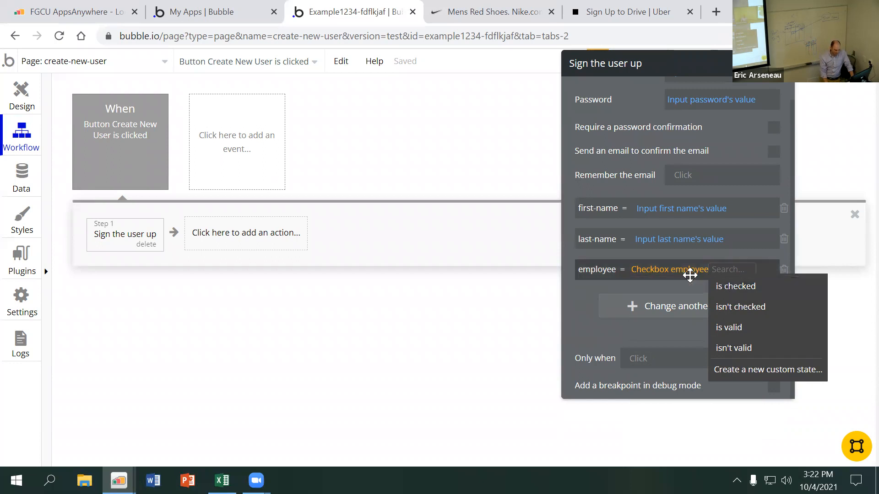
pyautogui.click(729, 286)
pyautogui.click(721, 274)
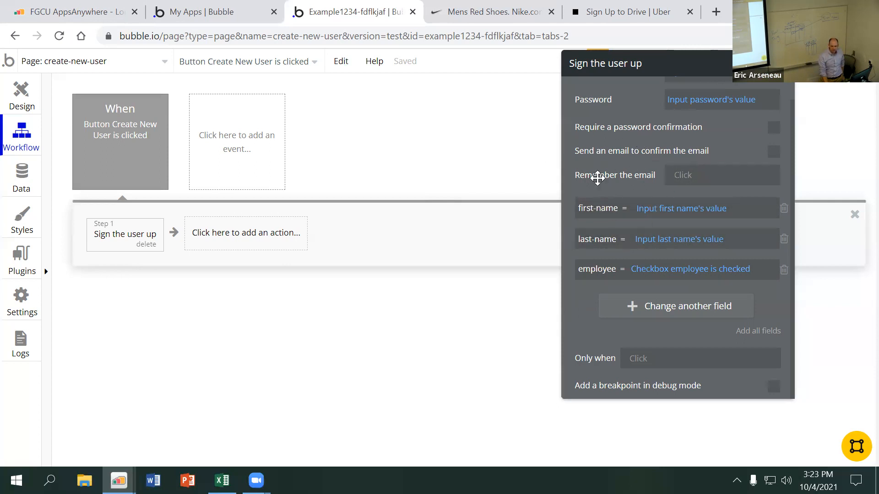
# Review the fields of the User and Vehicle data types and the stored user entries in the app data
pyautogui.moveTo(620, 182)
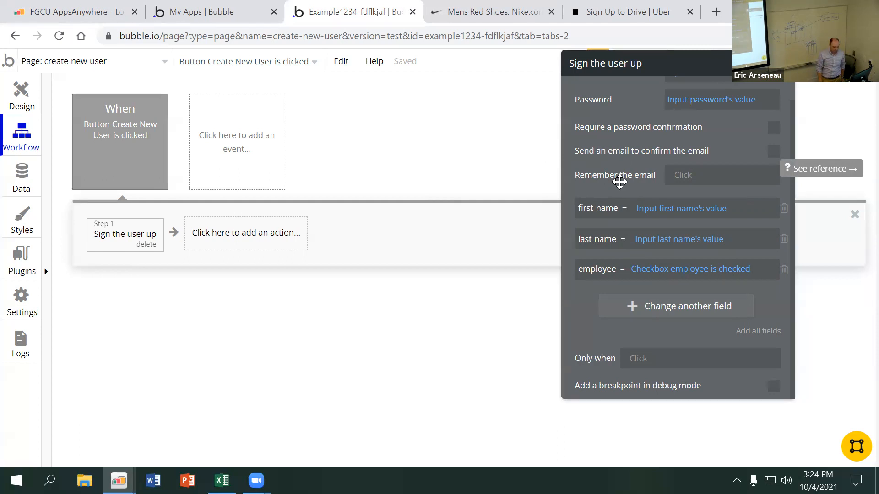
pyautogui.click(36, 183)
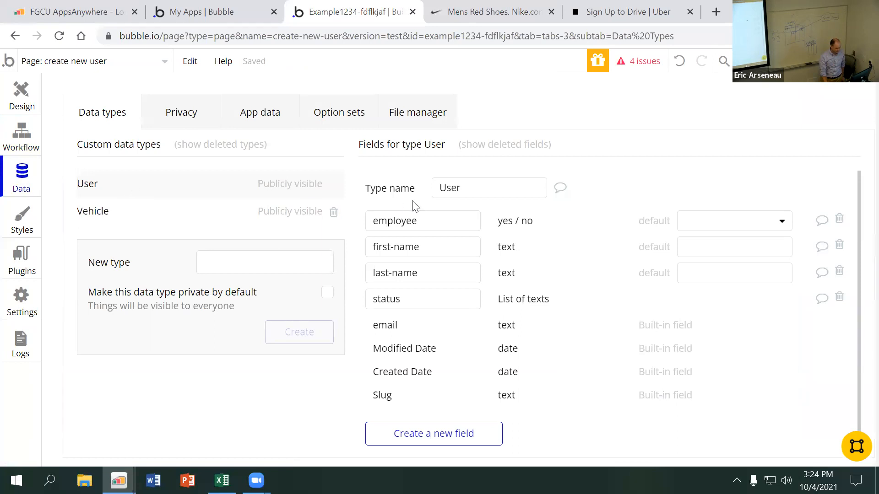
pyautogui.click(244, 114)
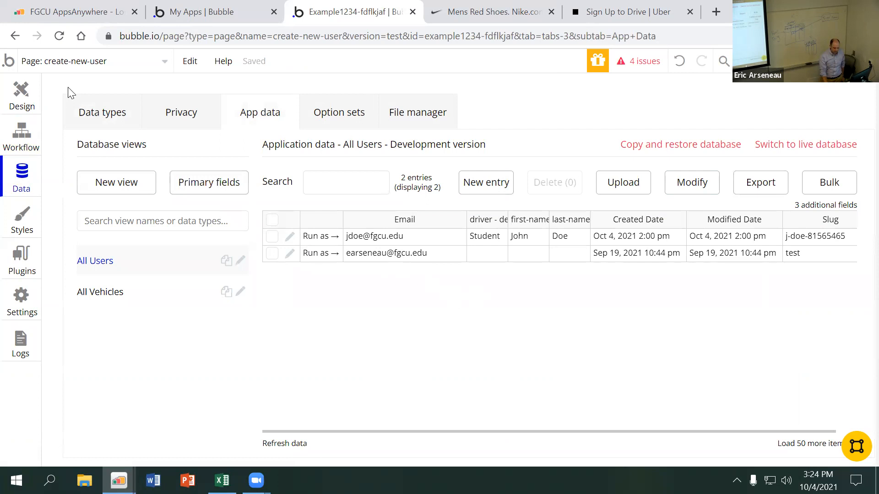
pyautogui.click(88, 119)
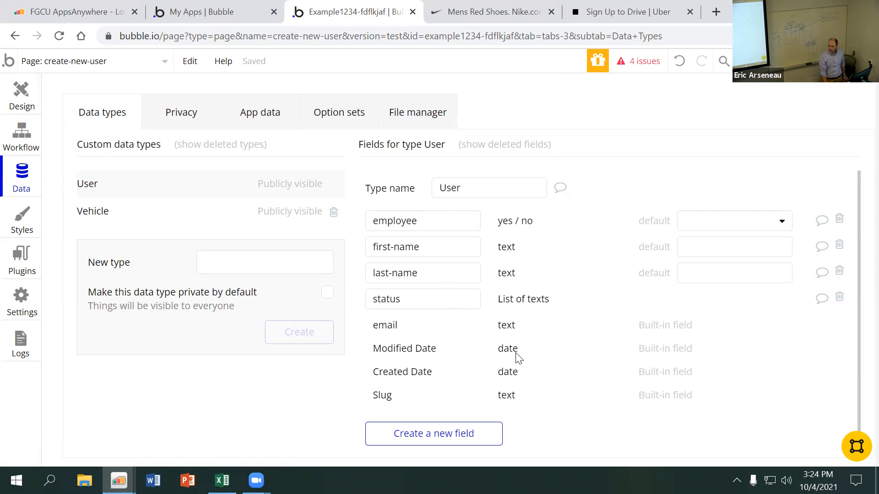
pyautogui.click(159, 217)
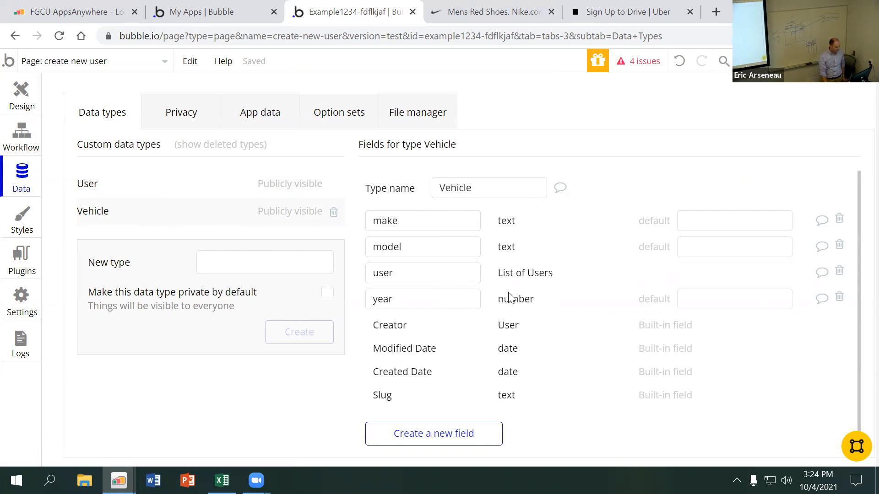
pyautogui.click(113, 186)
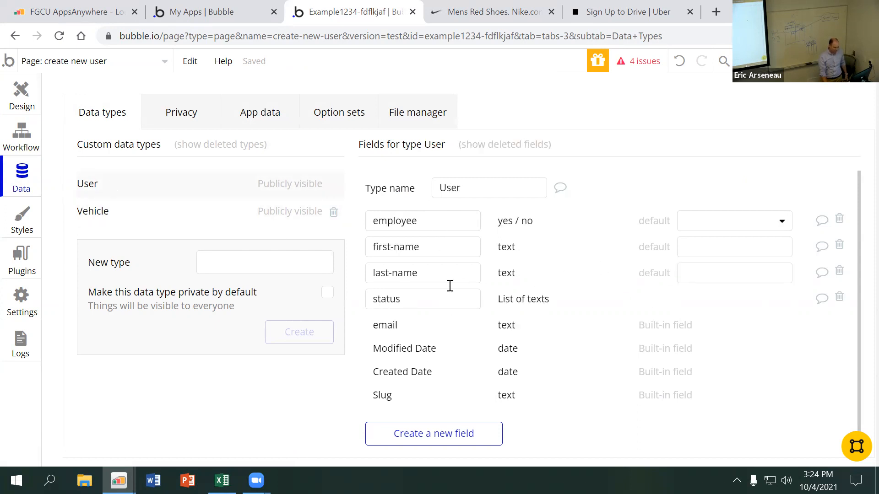
pyautogui.click(133, 222)
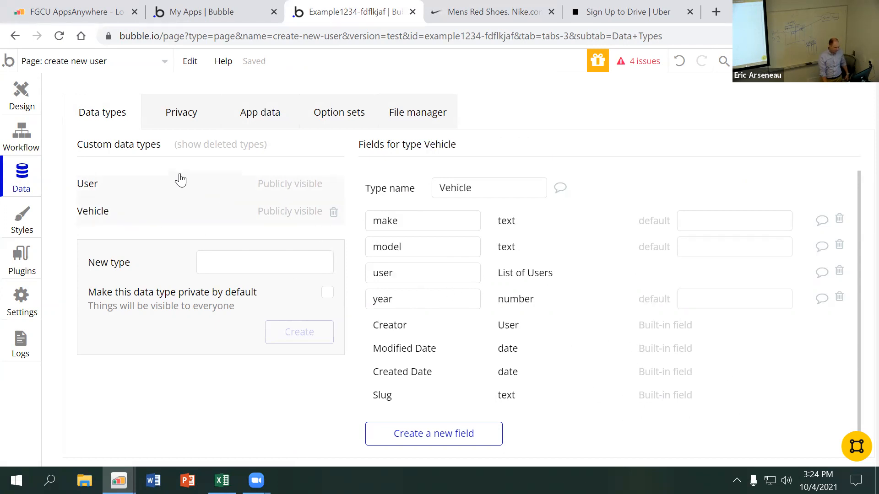
# Return to the page design and open a preview of the create-new-user page
pyautogui.click(23, 99)
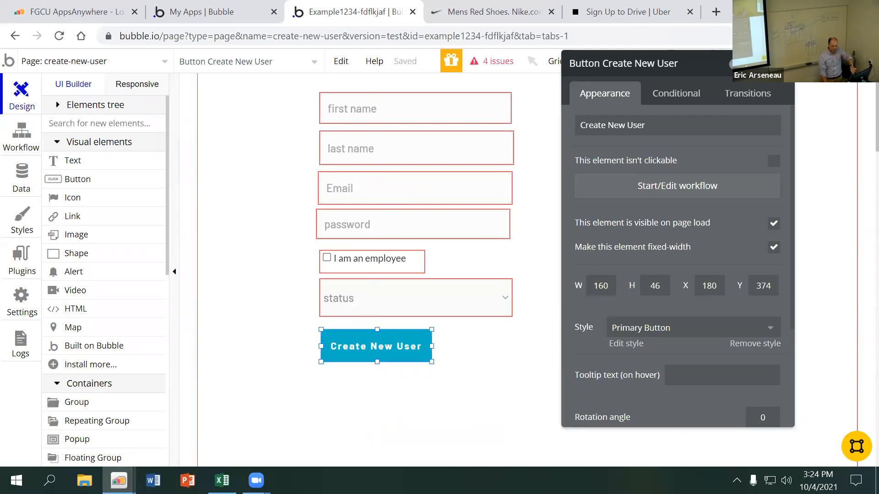
pyautogui.rightClick(831, 61)
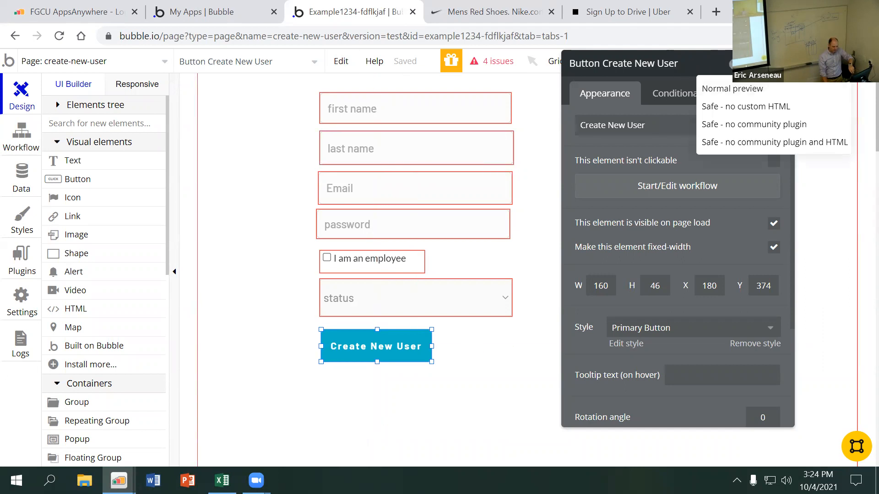
pyautogui.click(782, 63)
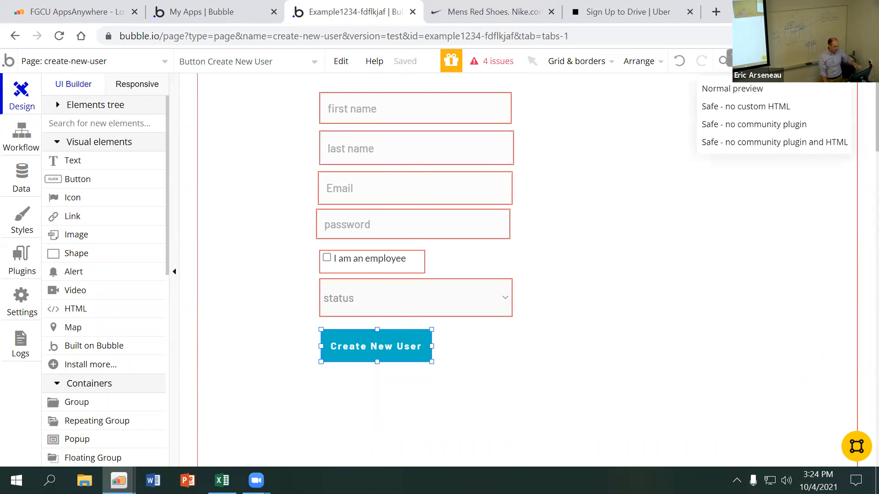
pyautogui.click(831, 61)
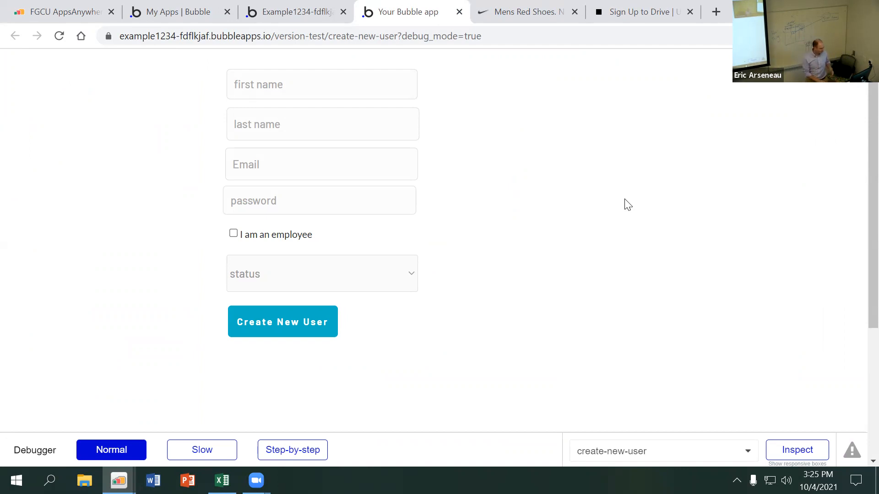
# Fill in the first name, last name, email and account password in the previewed create-new-user form
pyautogui.click(335, 97)
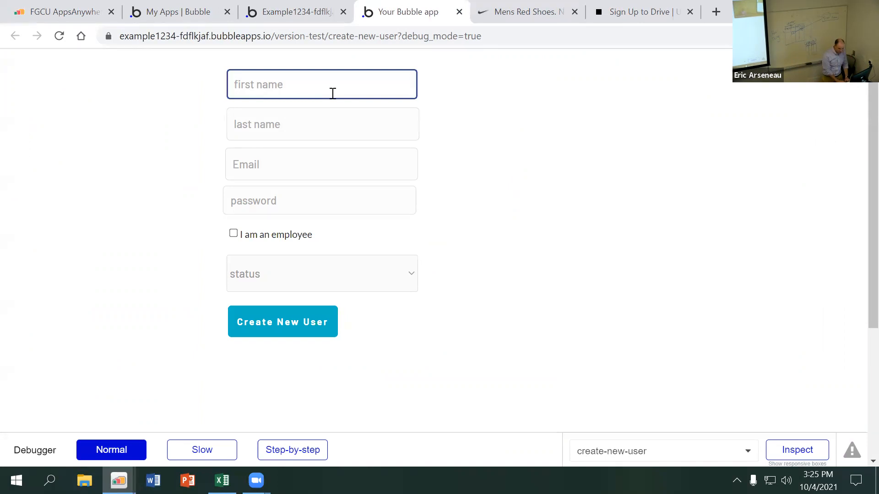
pyautogui.press('Tab')
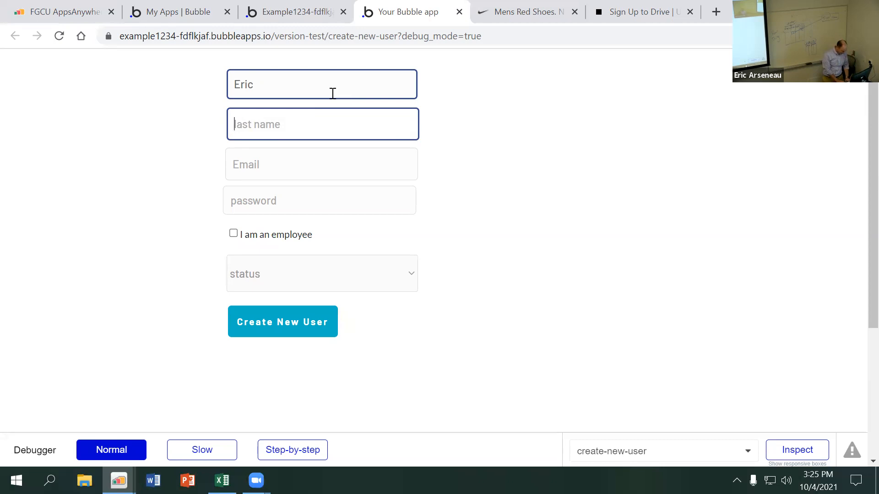
pyautogui.press('Tab')
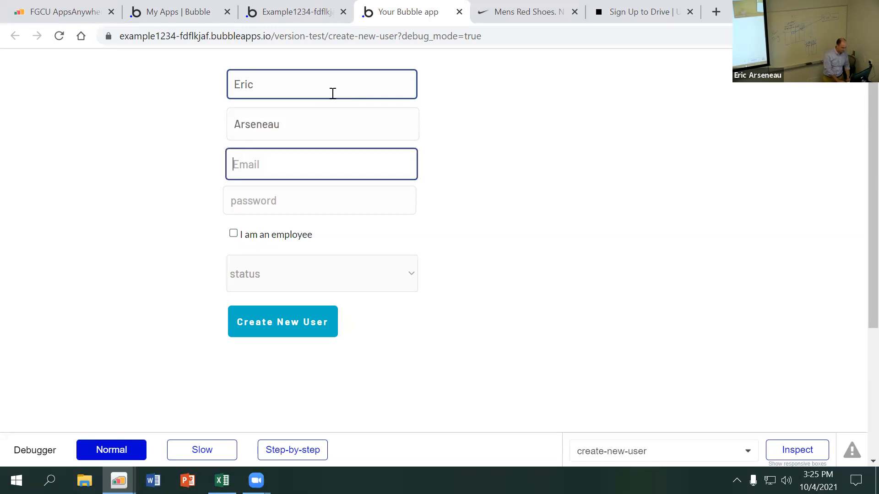
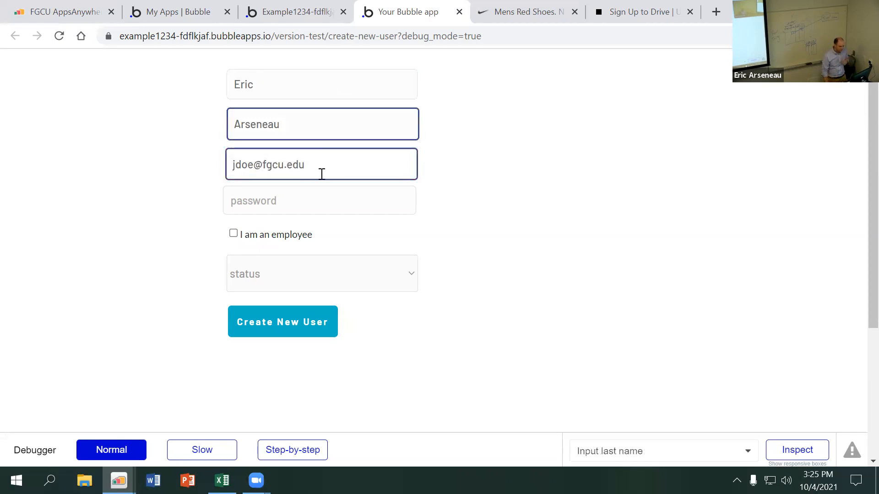
pyautogui.click(321, 200)
pyautogui.write('12345678')
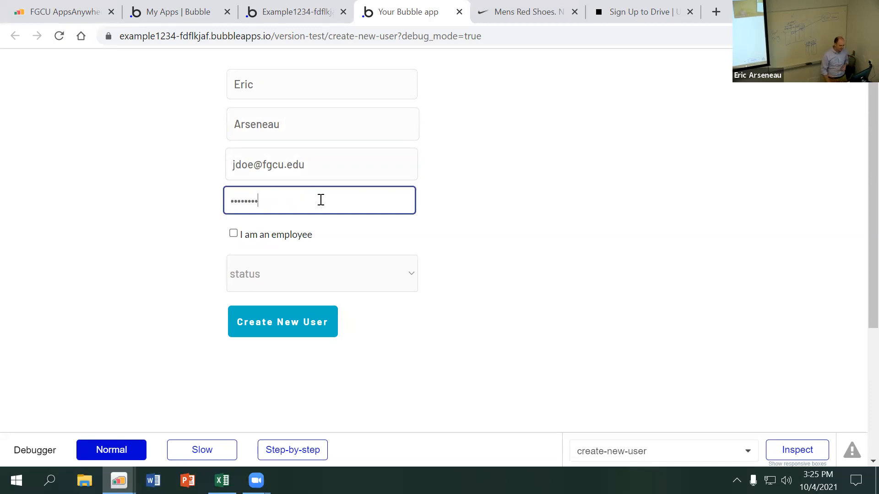
# Check "I am an employee", set the status to Driver and submit the form to create the new user
pyautogui.click(301, 237)
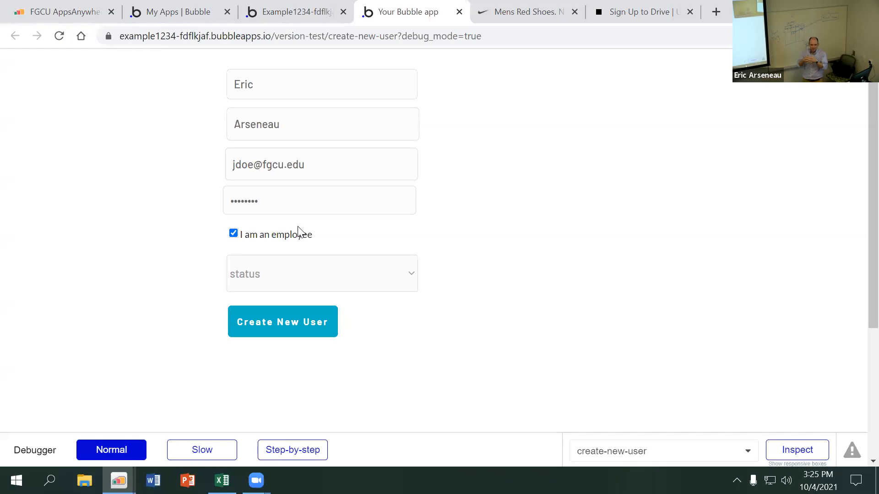
pyautogui.click(330, 280)
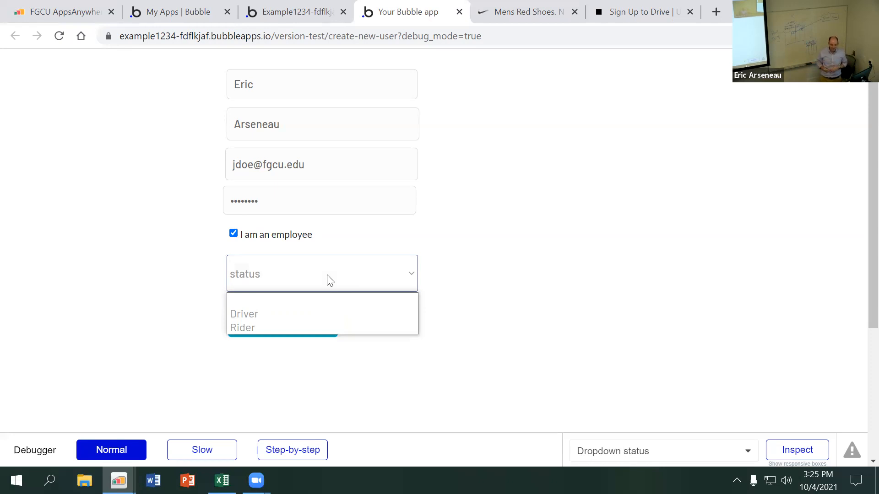
pyautogui.click(310, 316)
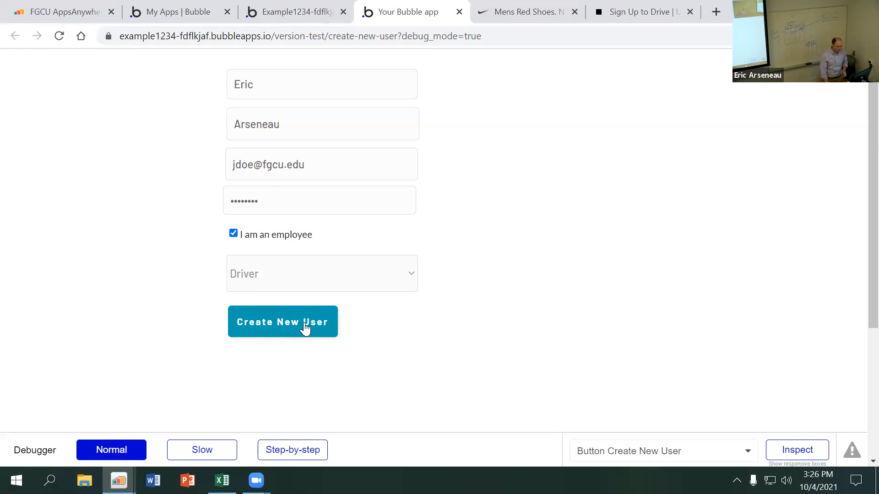
pyautogui.click(297, 325)
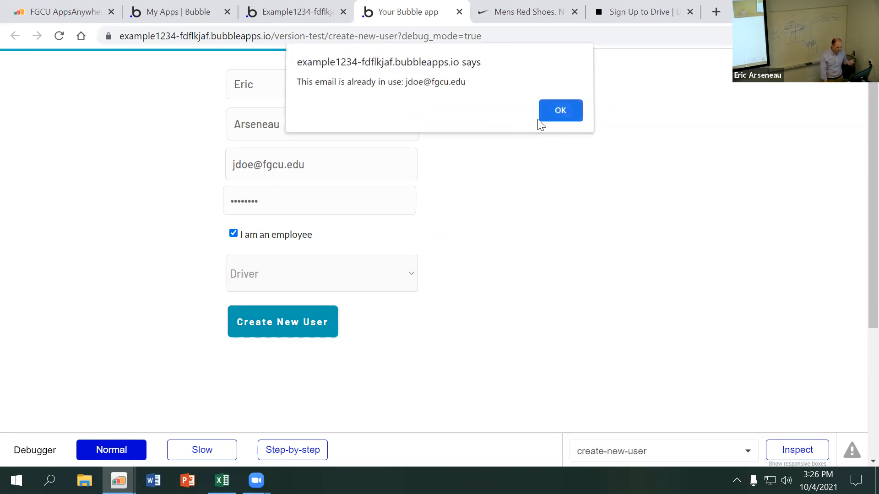
# Dismiss the alert, change the form's email to a different address and submit the new user again
pyautogui.click(549, 119)
pyautogui.click(331, 196)
pyautogui.click(330, 165)
pyautogui.doubleClick(329, 165)
pyautogui.click(238, 165)
pyautogui.write('john')
pyautogui.press('Delete')
pyautogui.click(305, 324)
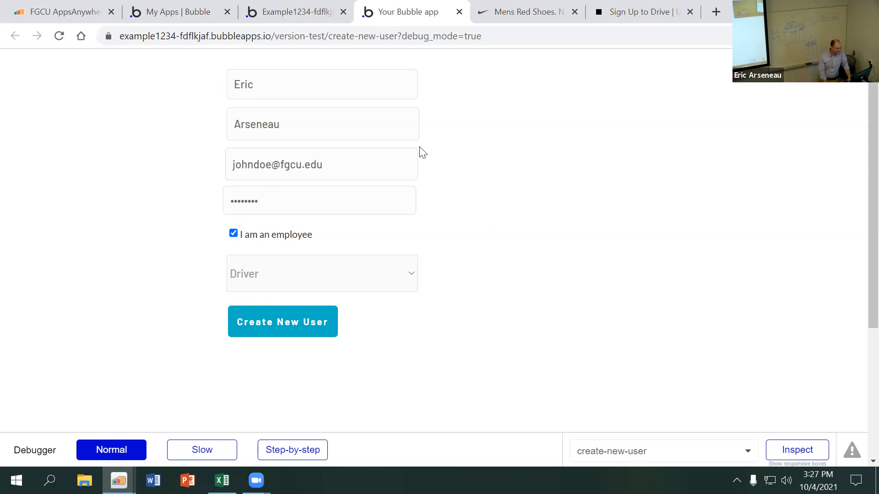
# Return to the editor and examine the All Users and All Vehicles entries in the app data
pyautogui.click(304, 14)
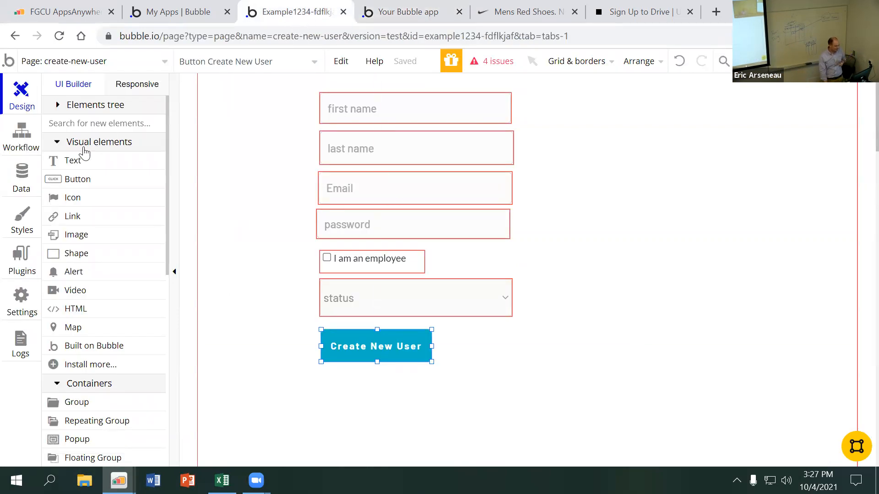
pyautogui.click(30, 188)
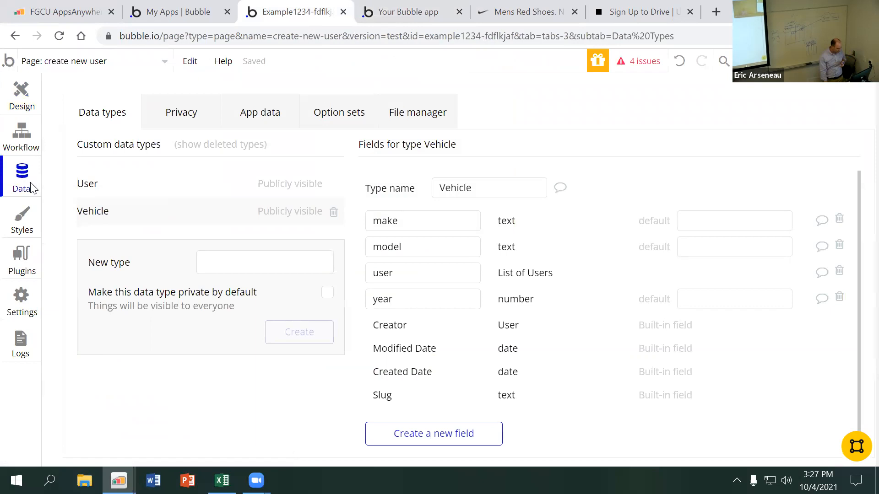
pyautogui.click(260, 120)
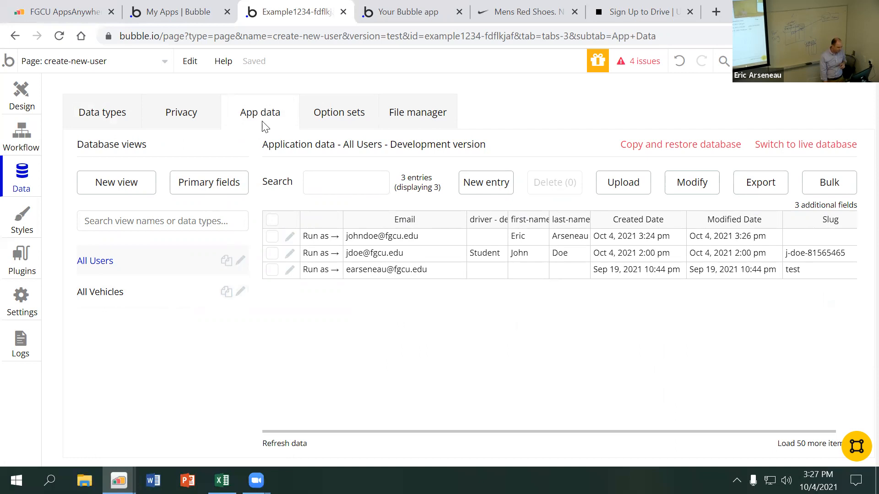
pyautogui.click(145, 292)
pyautogui.click(143, 261)
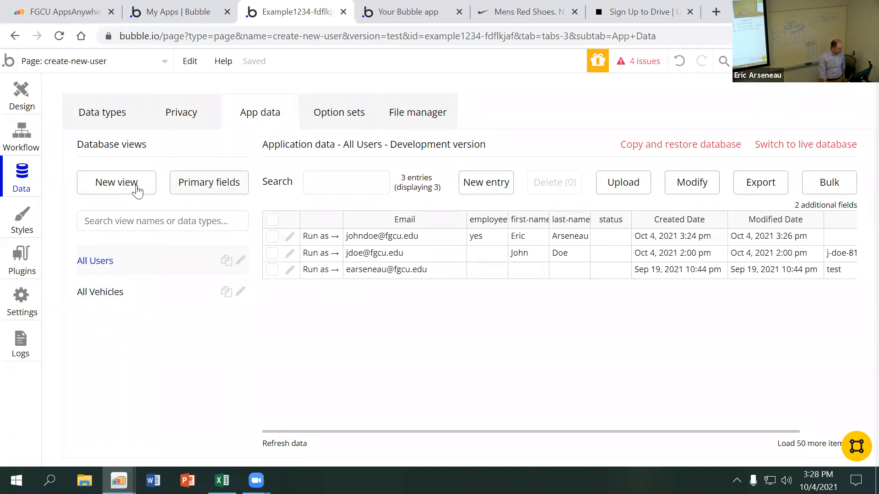
# Add the status field with the add operation to the Sign the user up action in the button's workflow
pyautogui.click(28, 126)
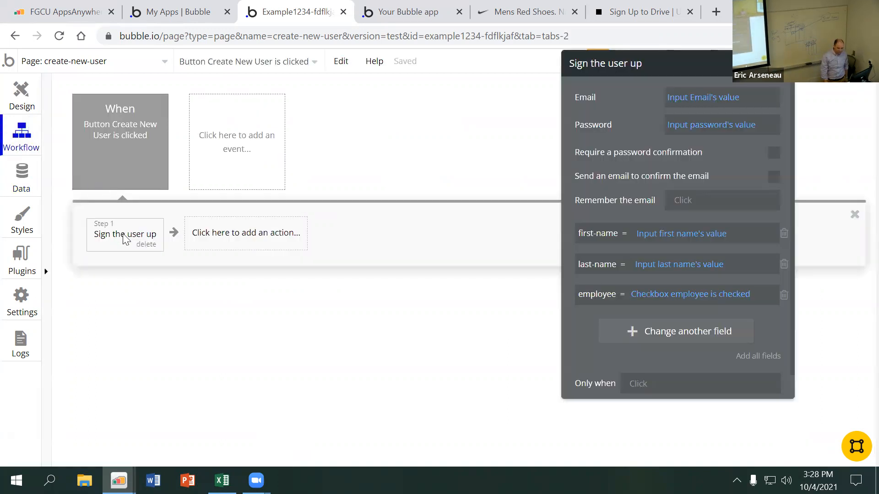
pyautogui.click(671, 334)
pyautogui.click(598, 275)
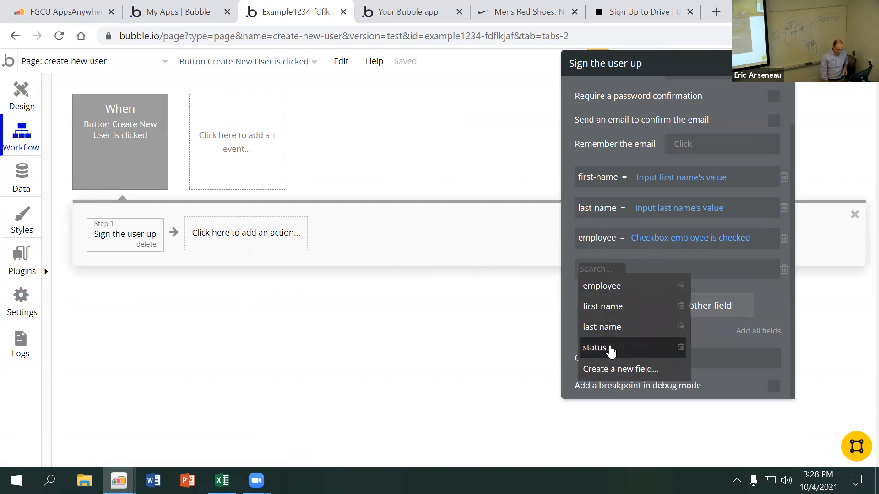
pyautogui.click(595, 348)
pyautogui.click(615, 279)
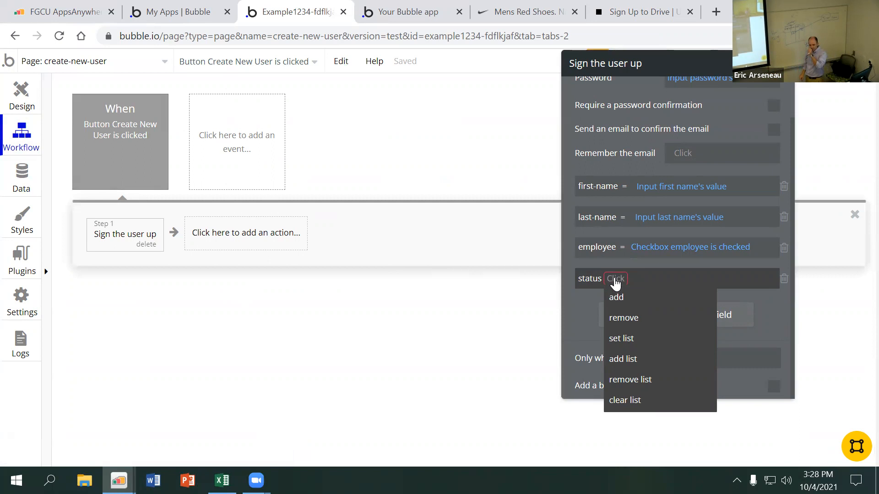
pyautogui.click(633, 298)
pyautogui.click(635, 280)
pyautogui.click(666, 317)
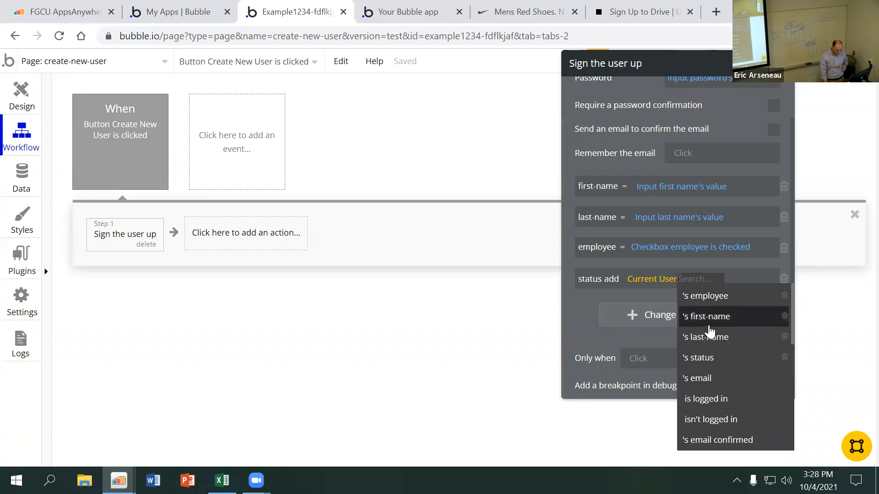
pyautogui.scroll(-5, 719, 358)
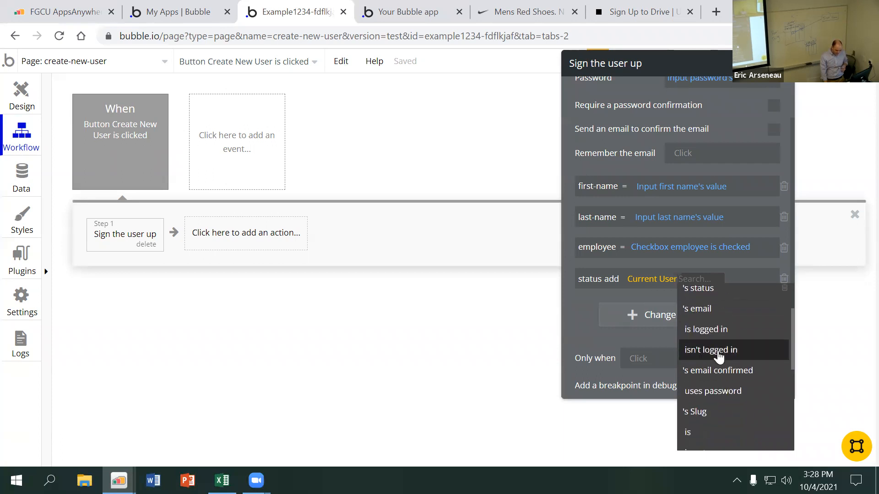
pyautogui.scroll(4, 719, 358)
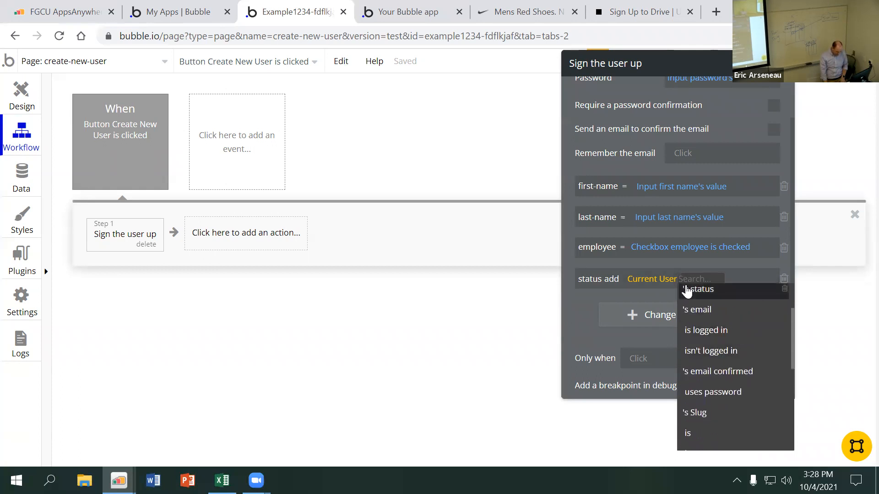
# Set the value added to the sign-up action's status field to Dropdown status's value
pyautogui.click(658, 283)
pyautogui.write('in')
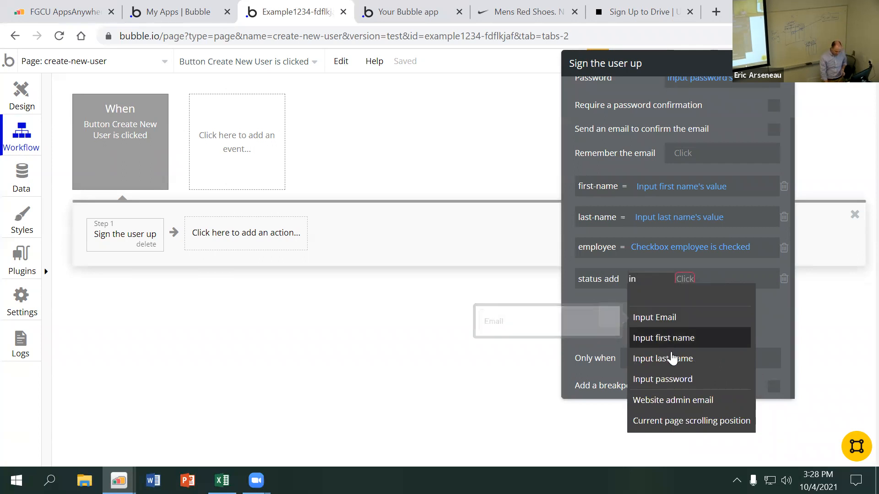
pyautogui.press('BackSpace')
pyautogui.press('BackSpace')
pyautogui.write('drop')
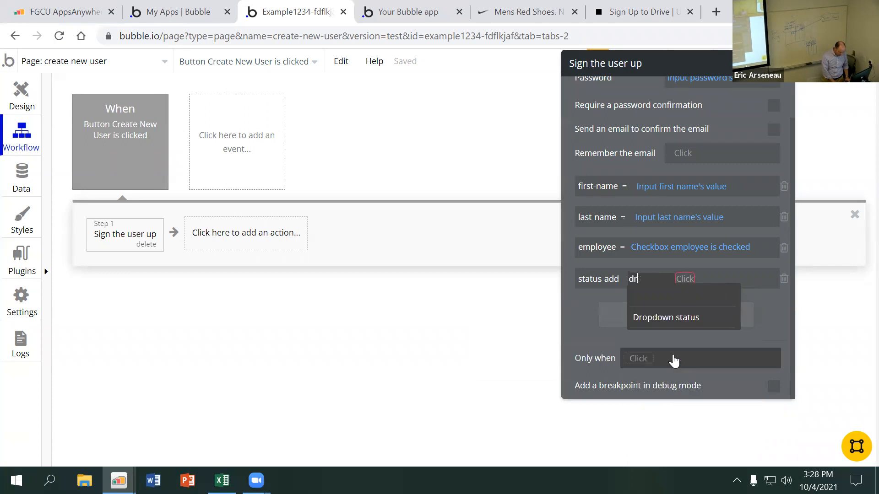
pyautogui.click(686, 322)
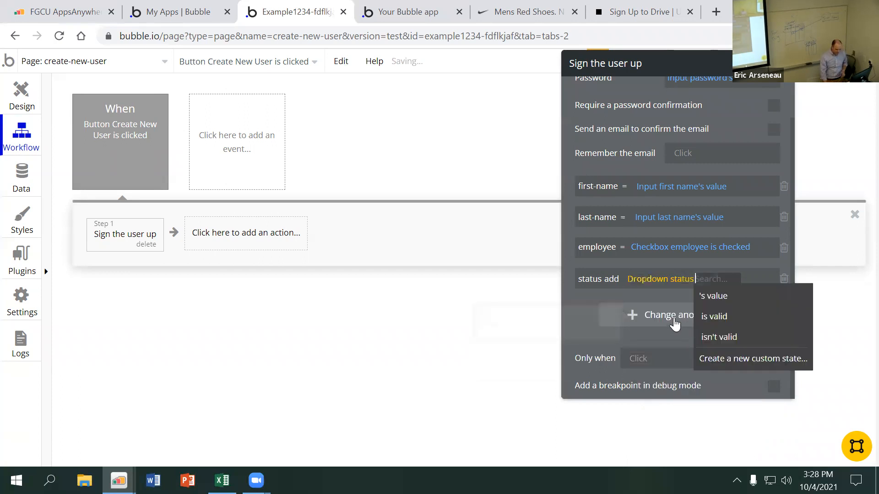
pyautogui.click(713, 296)
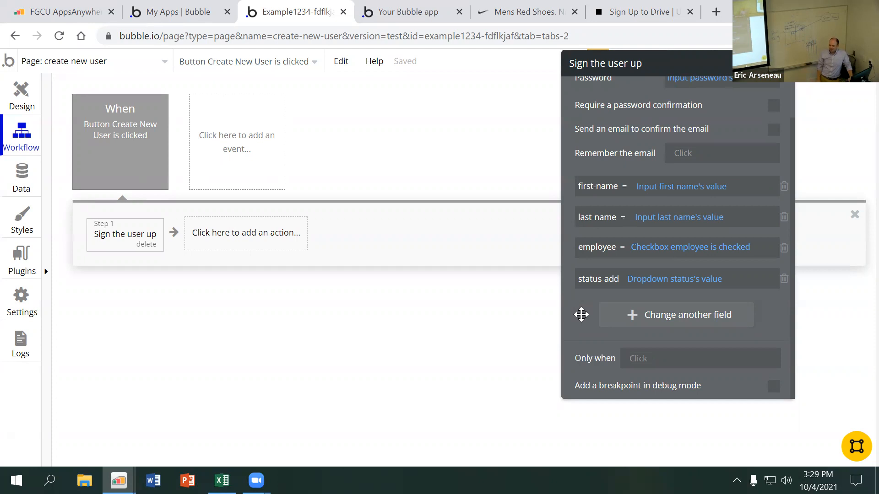
pyautogui.click(222, 480)
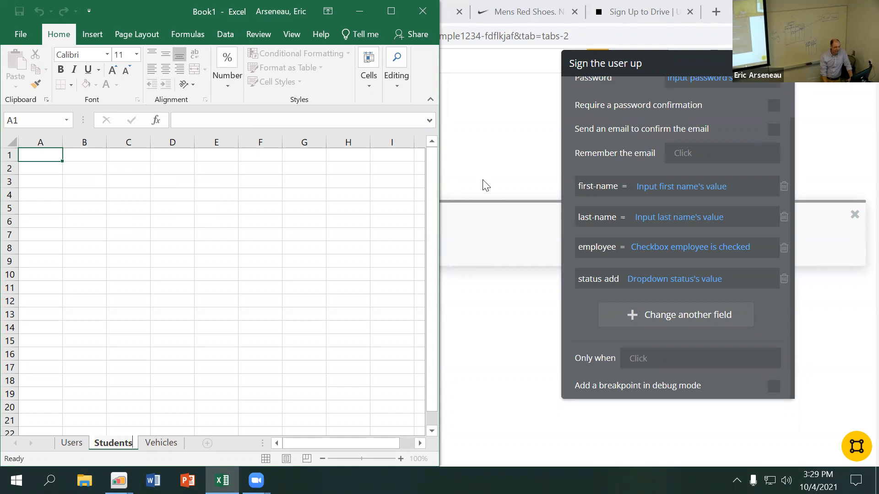
pyautogui.click(483, 138)
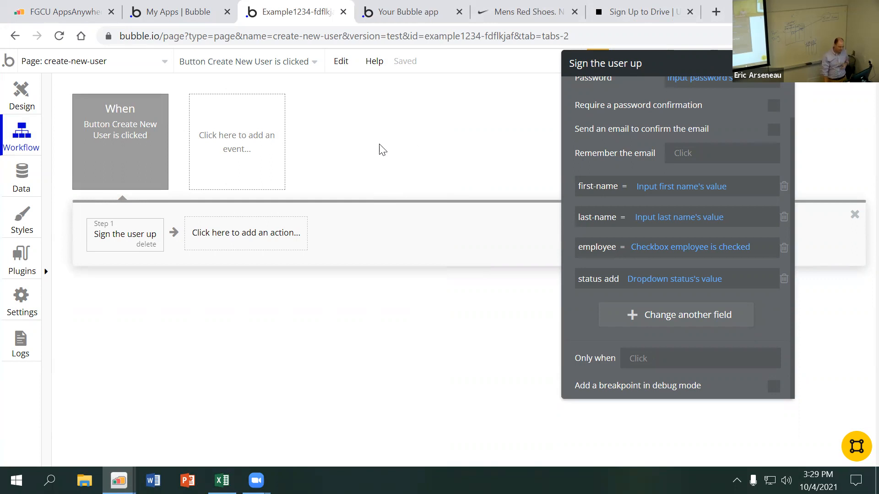
# Return to the page design and choose the Repeating Group container element for placement
pyautogui.click(28, 97)
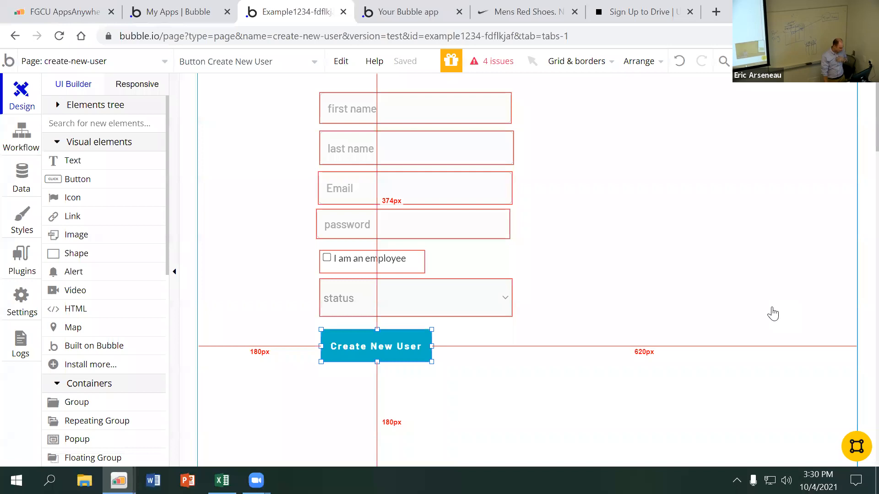
pyautogui.scroll(-3, 96, 243)
pyautogui.scroll(3, 98, 240)
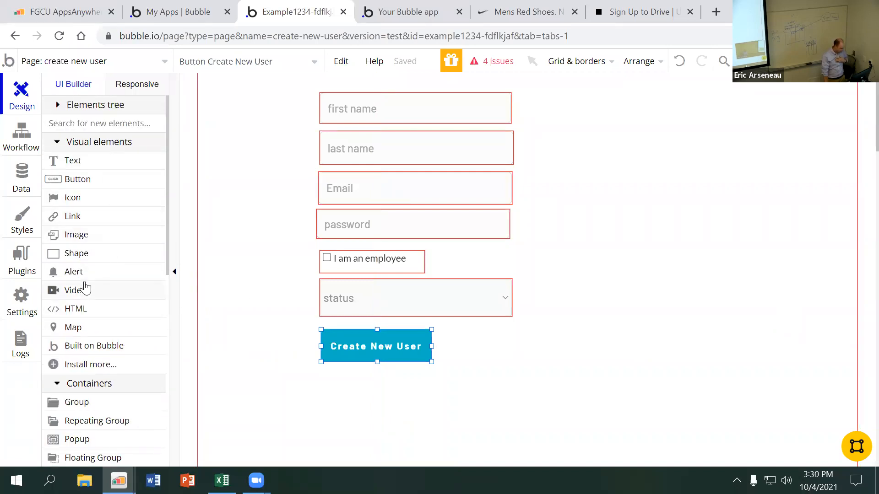
pyautogui.scroll(-9, 86, 287)
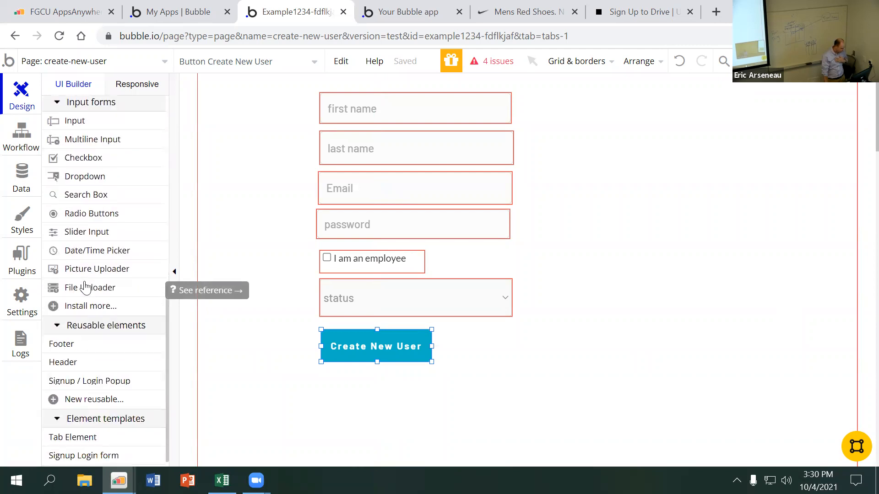
pyautogui.scroll(4, 85, 288)
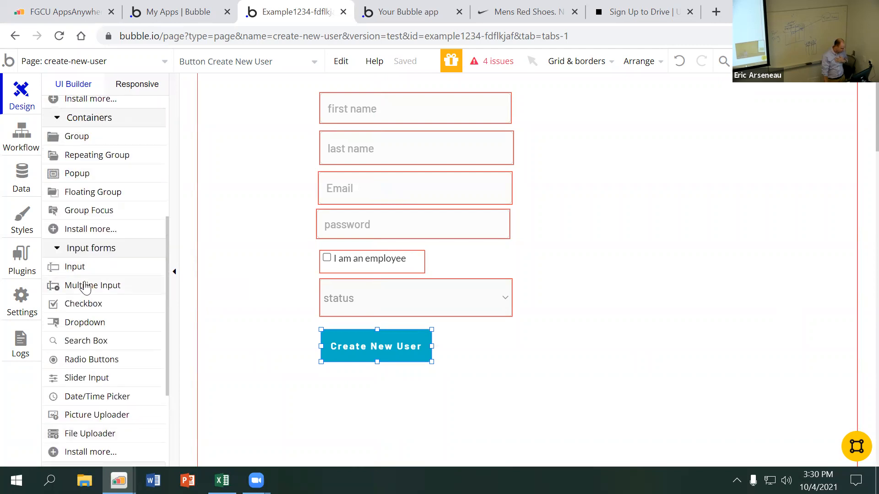
pyautogui.scroll(3, 85, 287)
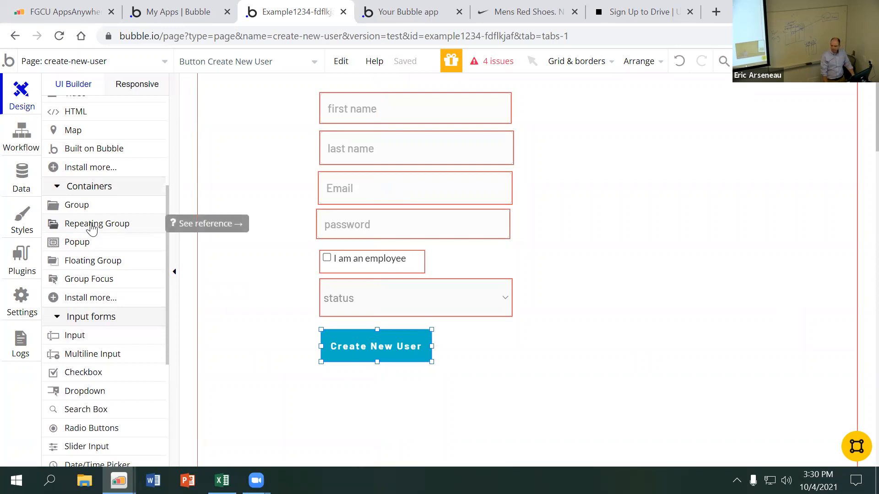
pyautogui.click(92, 226)
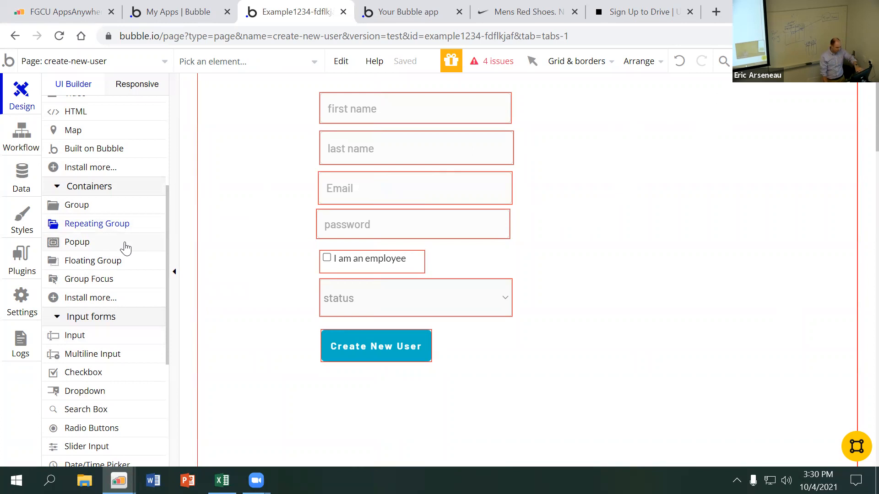
# Preview the create-new-user page and return to the editor
pyautogui.click(843, 61)
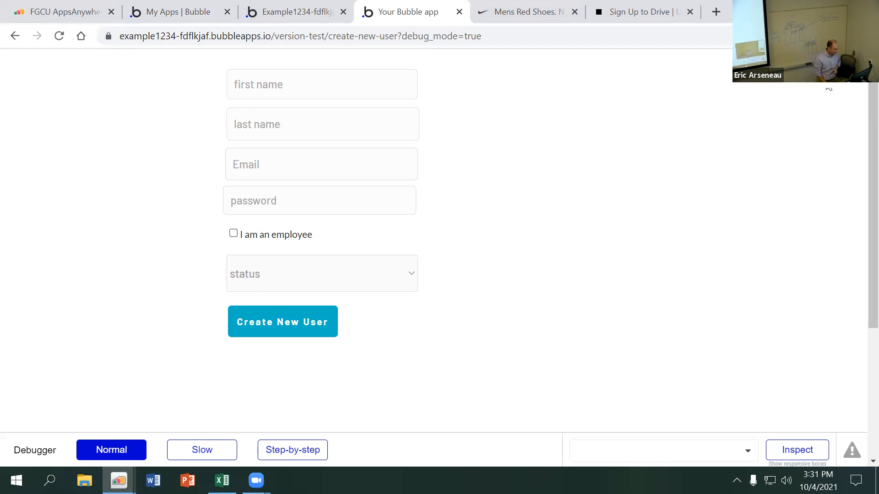
pyautogui.click(259, 16)
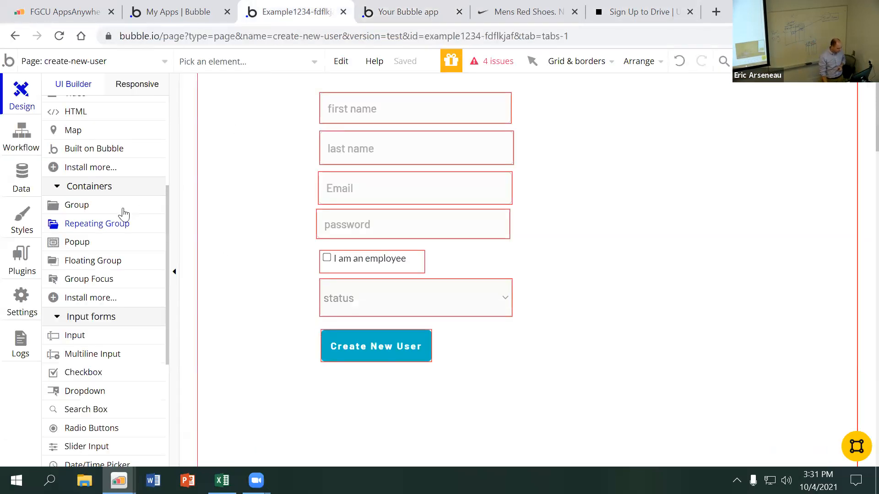
# Draw a repeating group about 400 by 316 px beside the sign-up form and set its type of content to User
pyautogui.click(98, 224)
pyautogui.moveTo(549, 102); pyautogui.dragTo(821, 318)
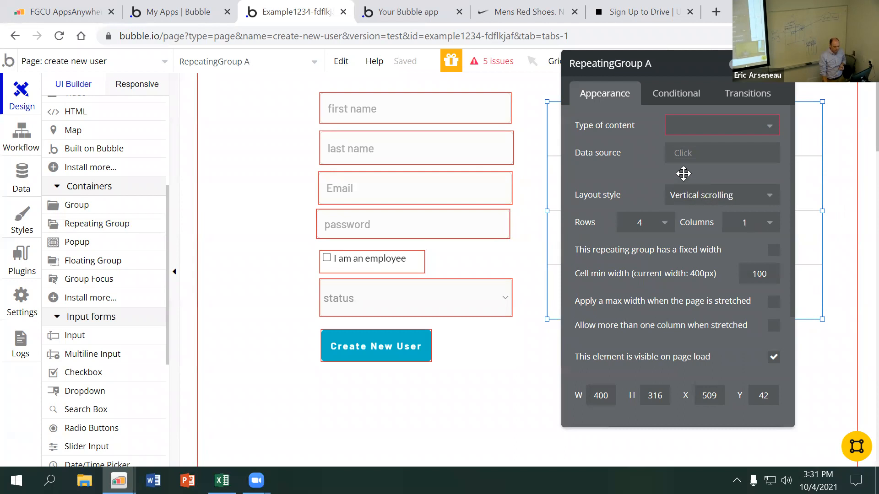
pyautogui.click(700, 127)
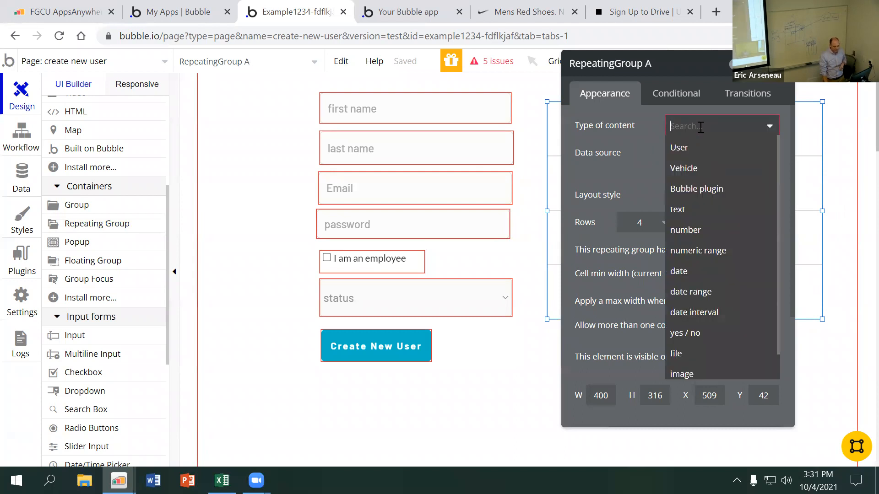
pyautogui.click(700, 152)
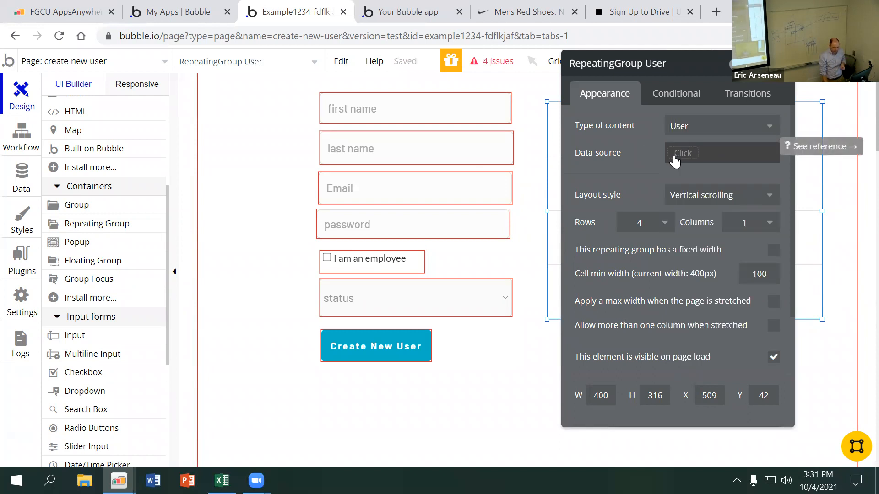
# Try setting the repeating group's data source to Do a search for with the type User
pyautogui.click(682, 154)
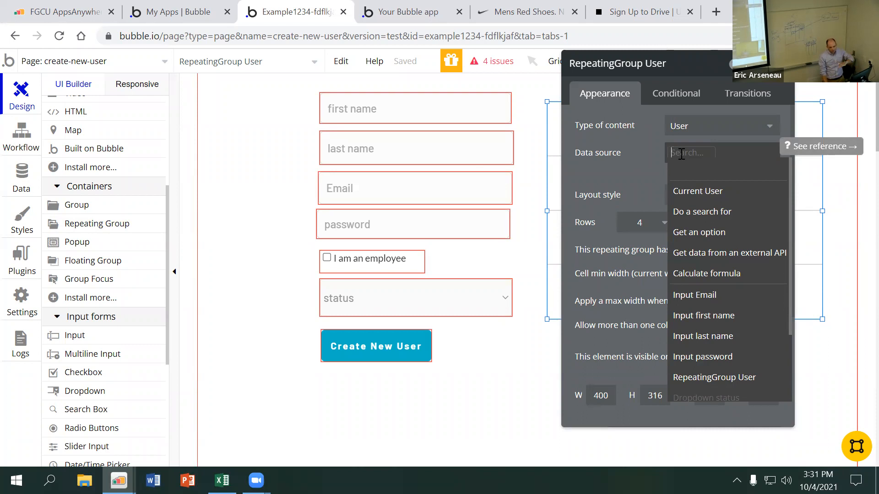
pyautogui.click(696, 211)
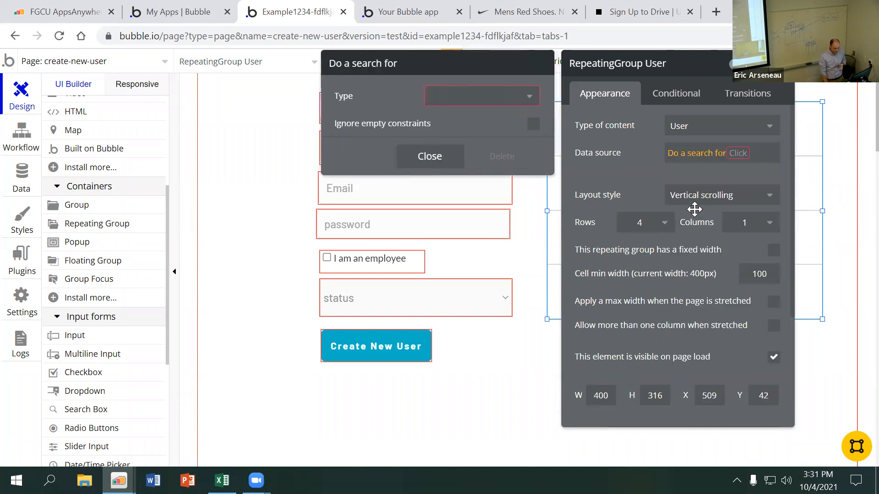
pyautogui.click(496, 96)
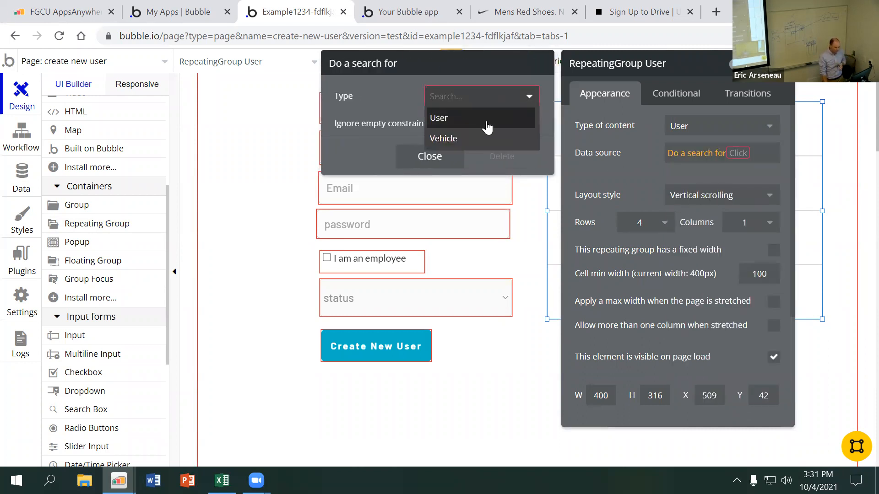
pyautogui.click(486, 119)
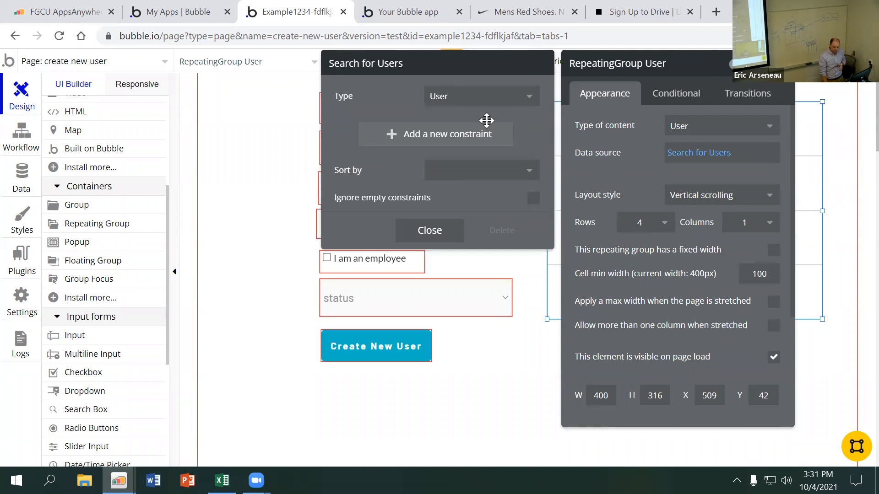
pyautogui.click(446, 235)
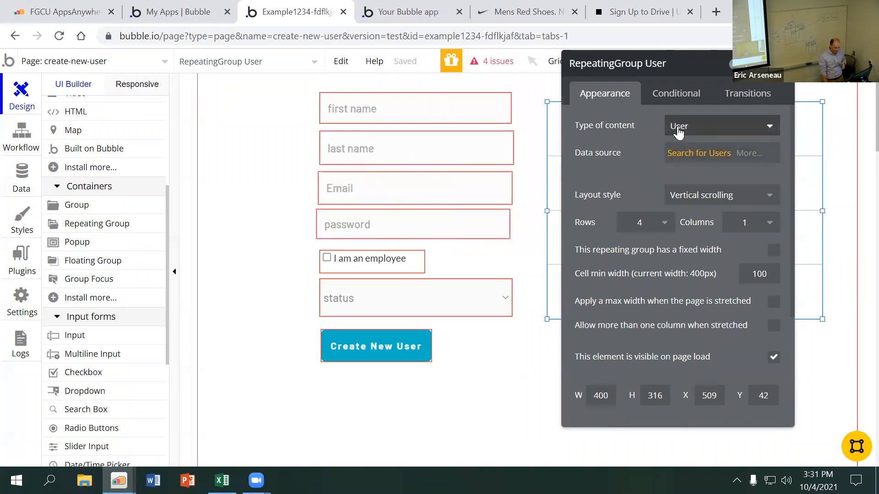
# Clear the Search for Users expression from the repeating group's data source
pyautogui.click(746, 159)
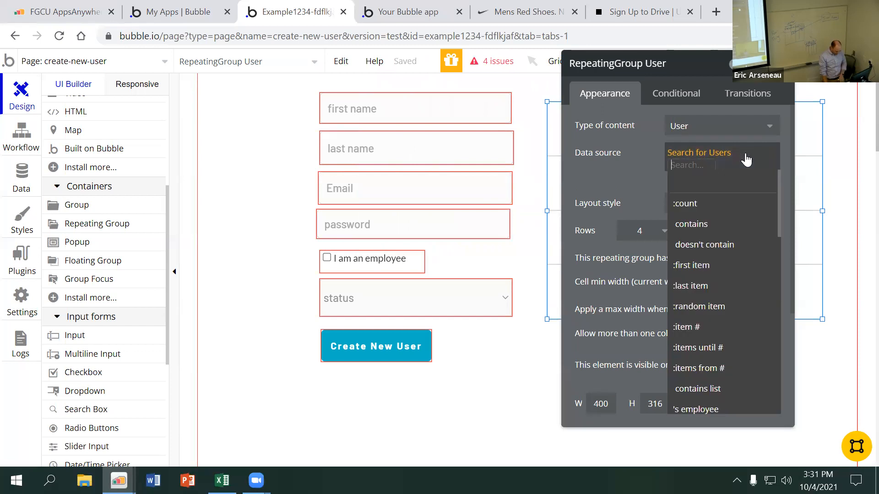
pyautogui.click(747, 160)
pyautogui.click(702, 154)
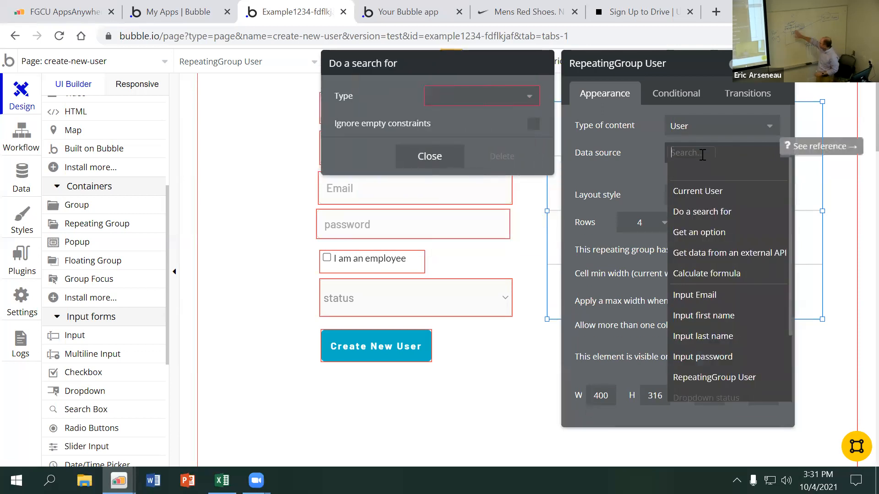
pyautogui.moveTo(606, 156); pyautogui.dragTo(602, 163)
# Set the repeating group's data source to Do a search for with the type User, without constraints or sorting
pyautogui.click(681, 159)
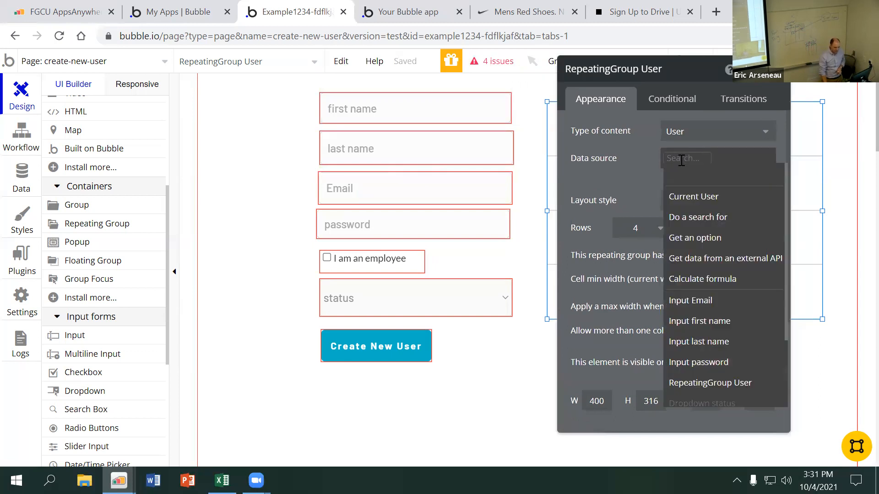
pyautogui.click(708, 220)
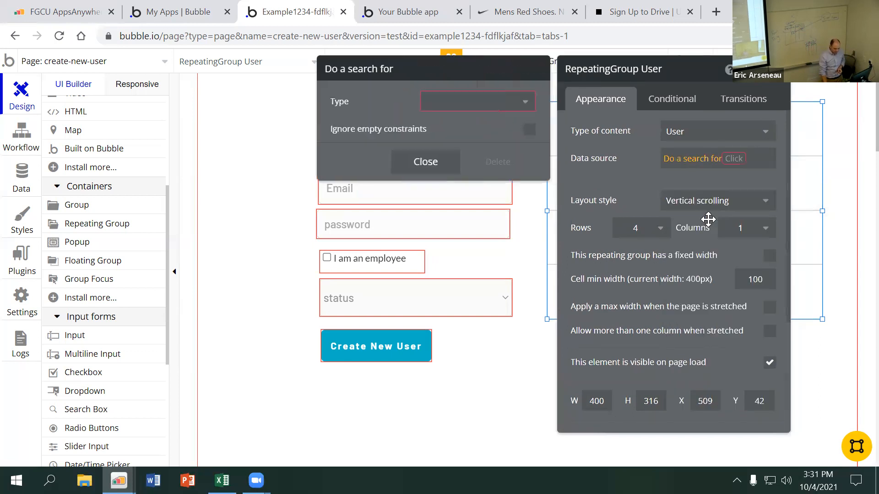
pyautogui.click(461, 106)
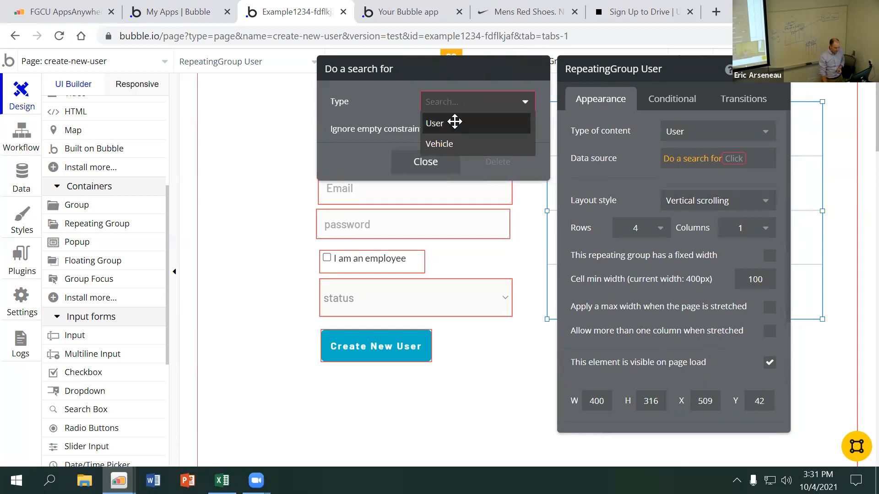
pyautogui.click(454, 123)
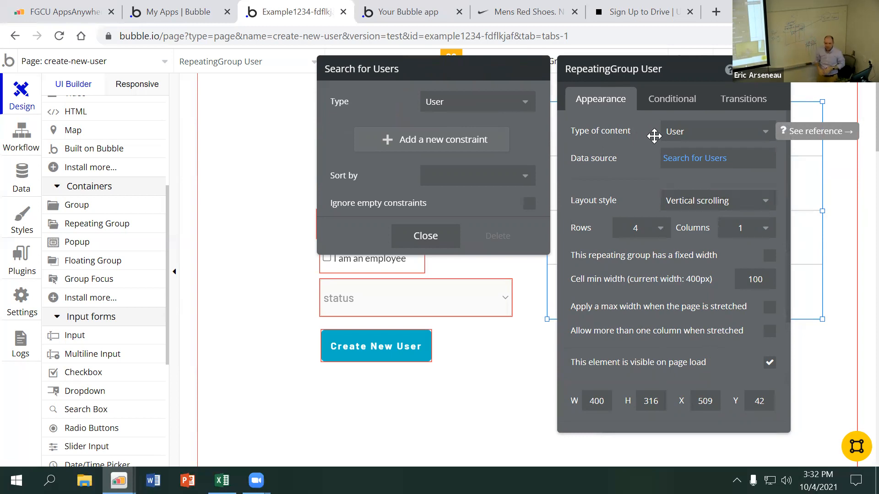
pyautogui.click(630, 172)
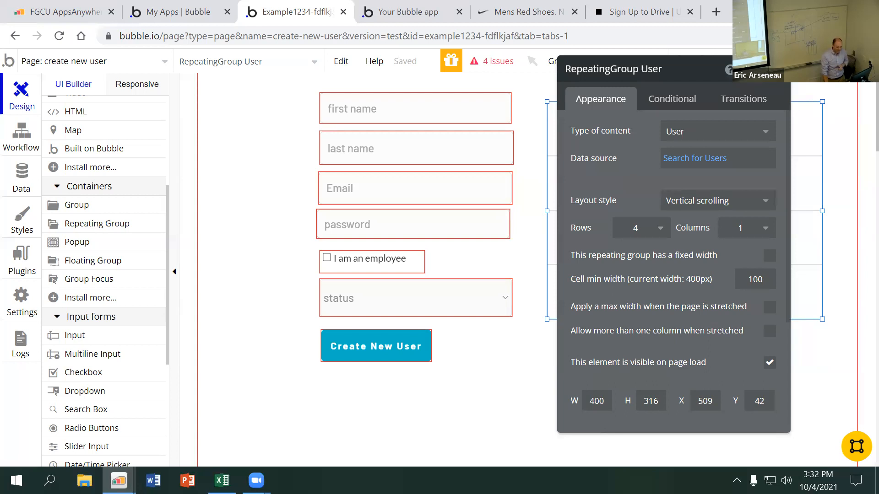
# Preview the page with the new repeating group and return to the editor
pyautogui.click(778, 69)
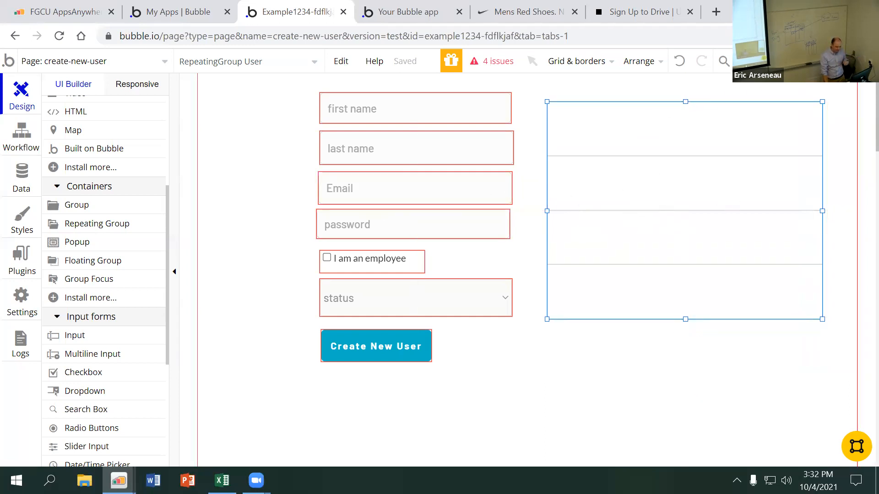
pyautogui.click(819, 62)
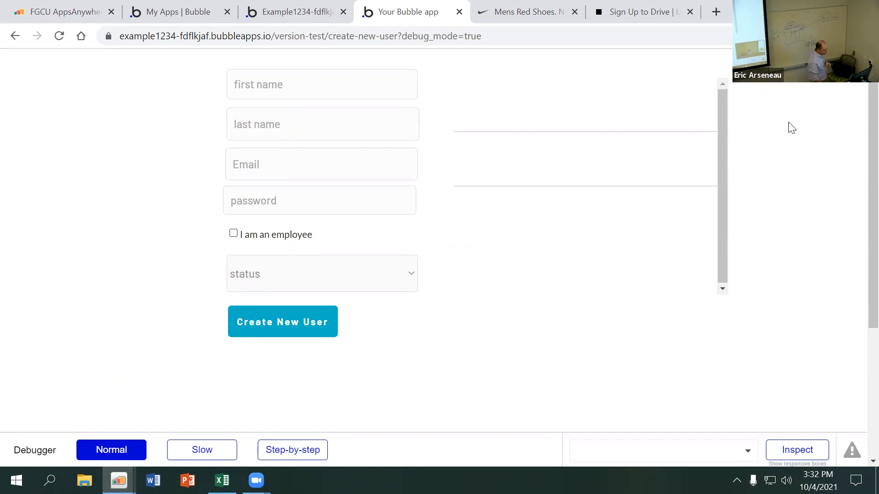
pyautogui.click(298, 13)
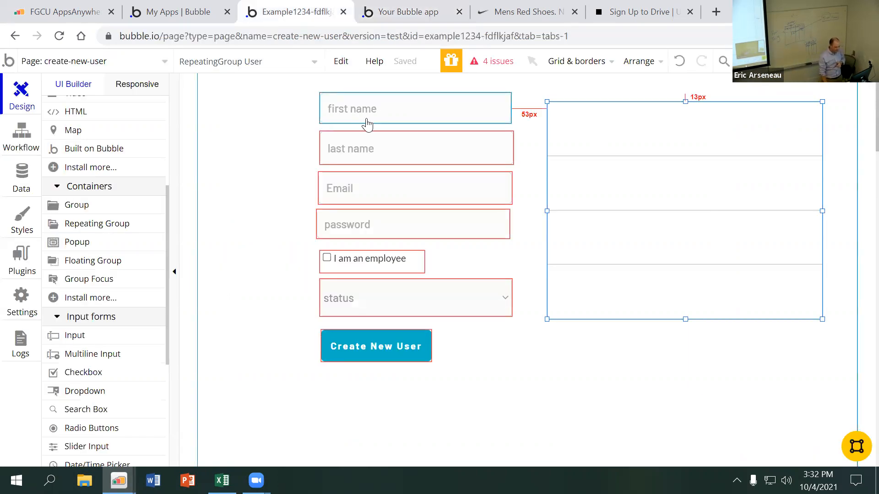
# Draw a text element about 150 by 26 px inside the first cell of the repeating group
pyautogui.scroll(4, 127, 201)
pyautogui.click(93, 162)
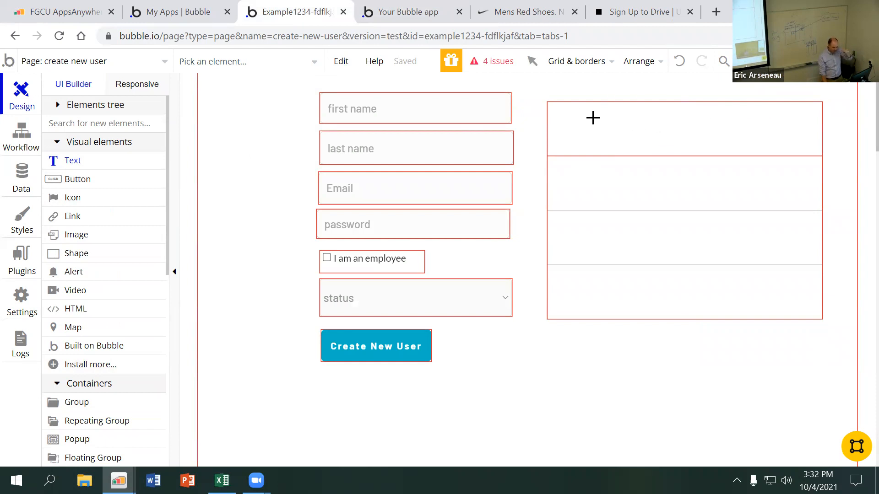
pyautogui.moveTo(577, 119); pyautogui.dragTo(677, 133)
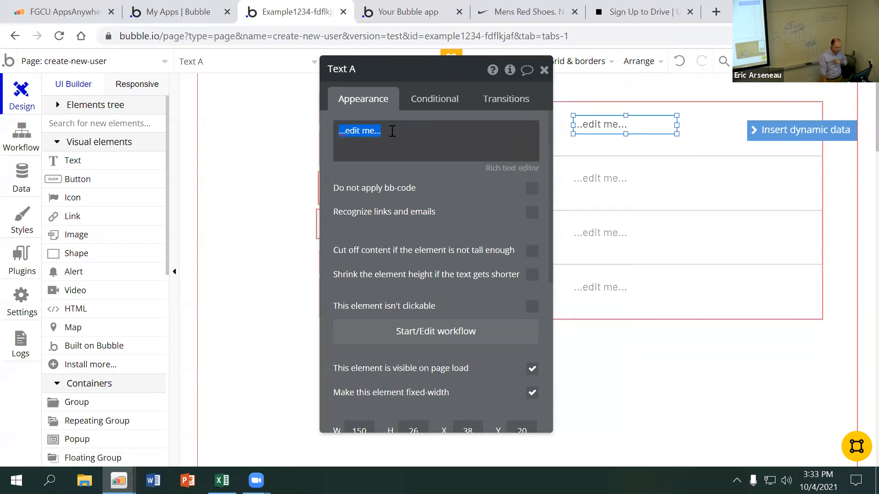
# Enter the static text "gdfdfhdfhfghg" in the cell's text element and erase it
pyautogui.write('gdfdfhdfhfghg')
pyautogui.press('BackSpace')
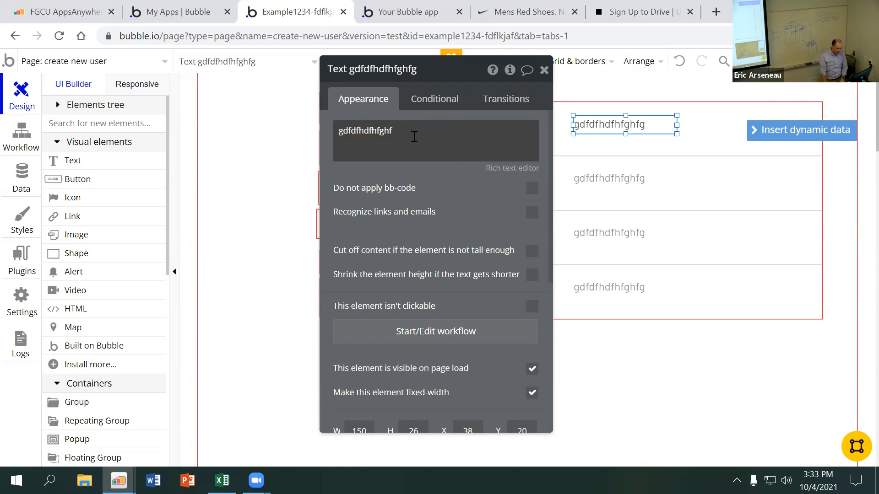
pyautogui.press('BackSpace')
pyautogui.press('BackSpace')
pyautogui.press('BackSpace')
pyautogui.press('BackSpace')
pyautogui.press('BackSpace')
pyautogui.press('BackSpace')
pyautogui.press('BackSpace')
pyautogui.press('BackSpace')
pyautogui.press('BackSpace')
pyautogui.press('BackSpace')
pyautogui.press('BackSpace')
pyautogui.press('BackSpace')
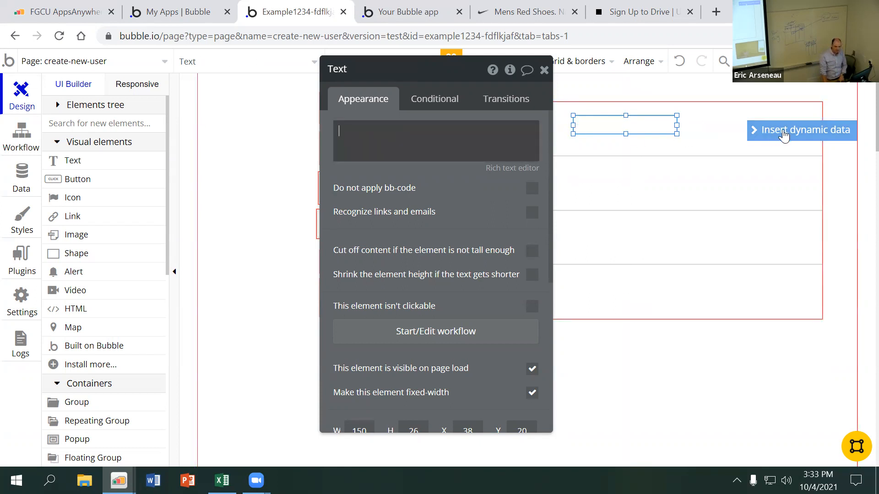
# Insert the dynamic data Current cell's User's first-name into the text element and close its properties
pyautogui.click(784, 132)
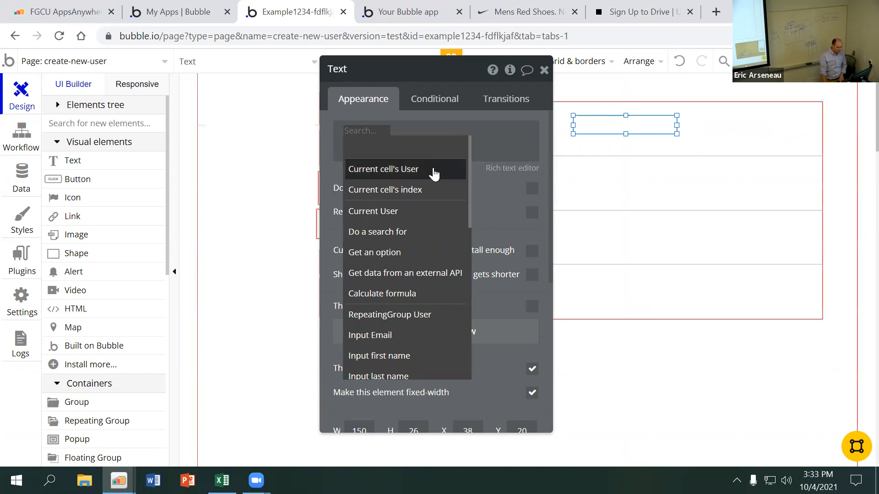
pyautogui.click(409, 169)
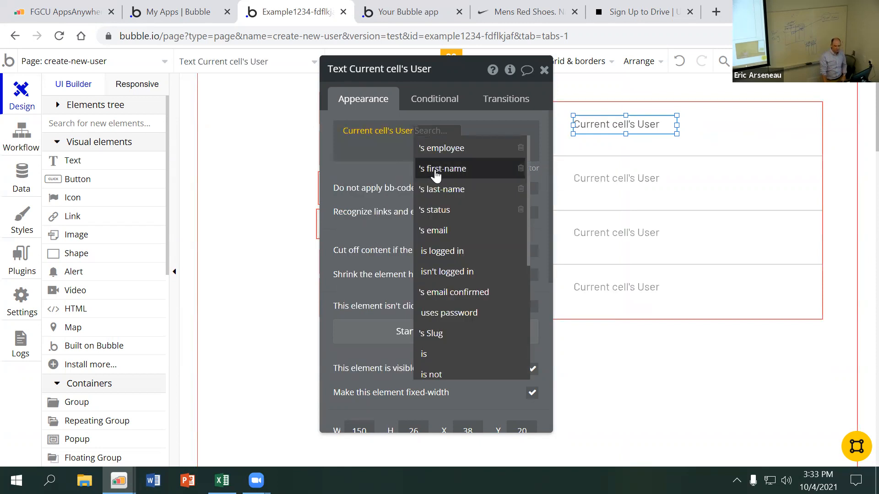
pyautogui.click(436, 169)
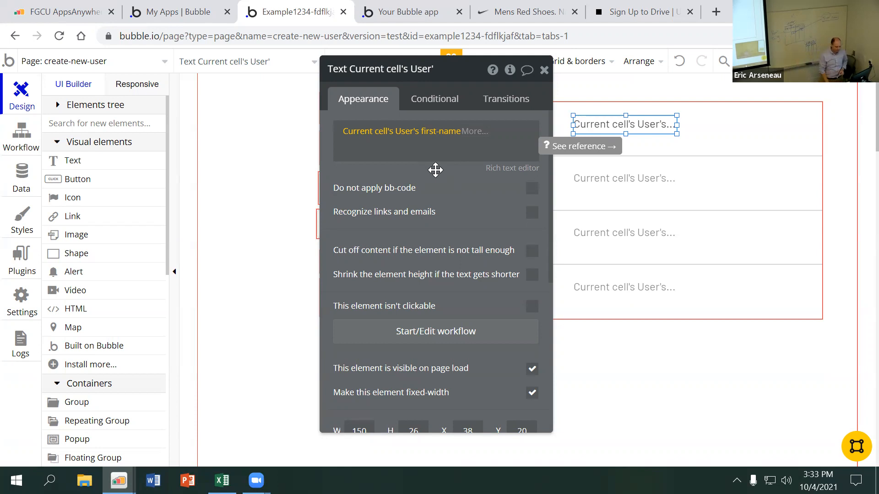
pyautogui.click(545, 71)
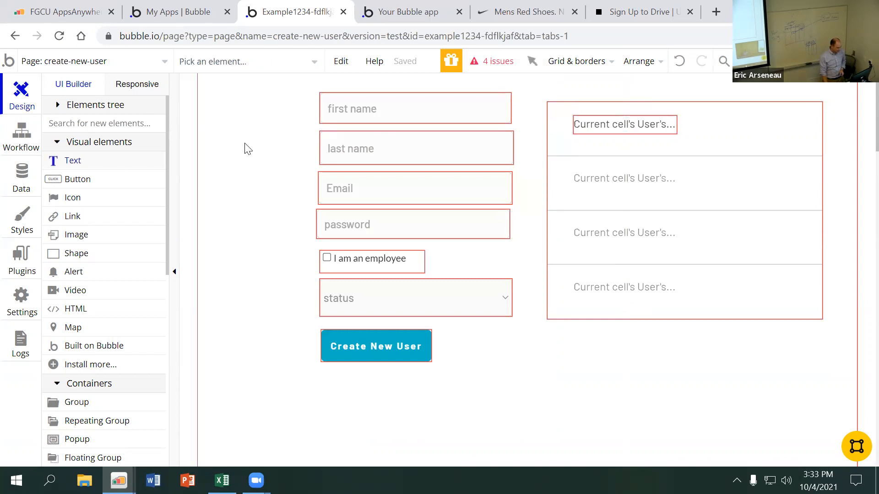
# Draw a second text element about 122 by 27 px beside the first, insert Current cell's User, and delete the element
pyautogui.moveTo(697, 115); pyautogui.dragTo(781, 134)
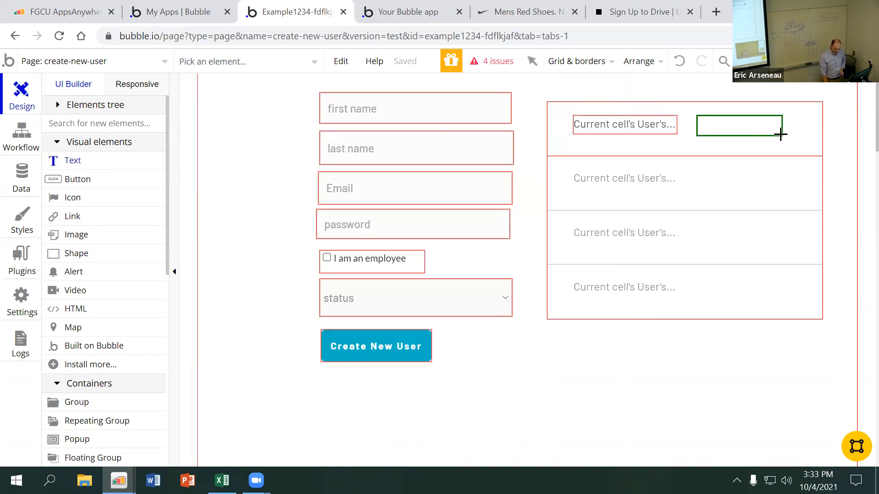
pyautogui.click(569, 130)
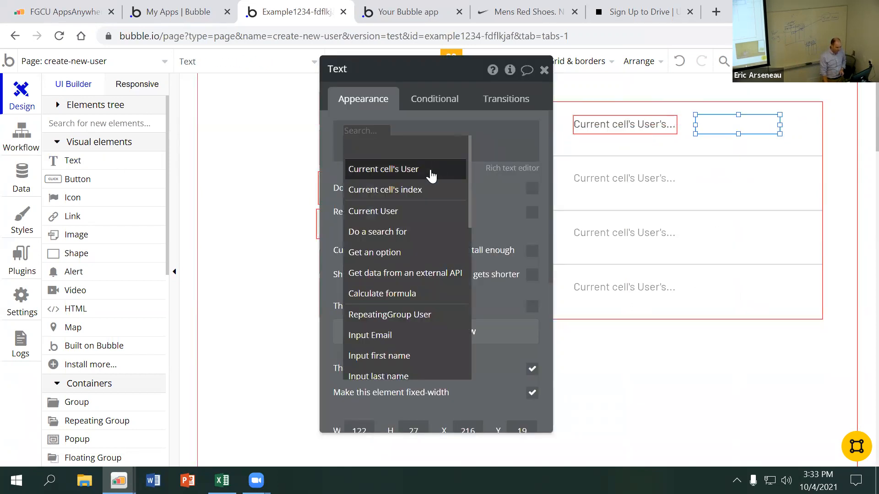
pyautogui.click(421, 173)
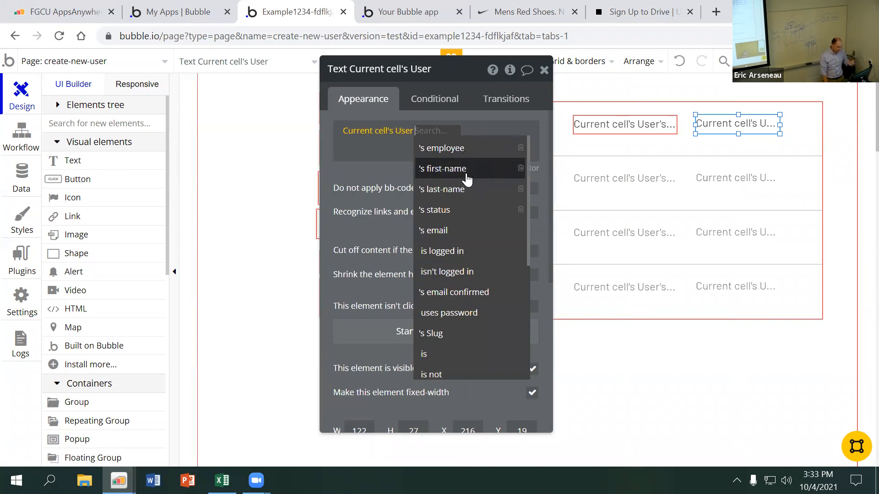
pyautogui.click(750, 141)
pyautogui.click(746, 129)
pyautogui.press('Delete')
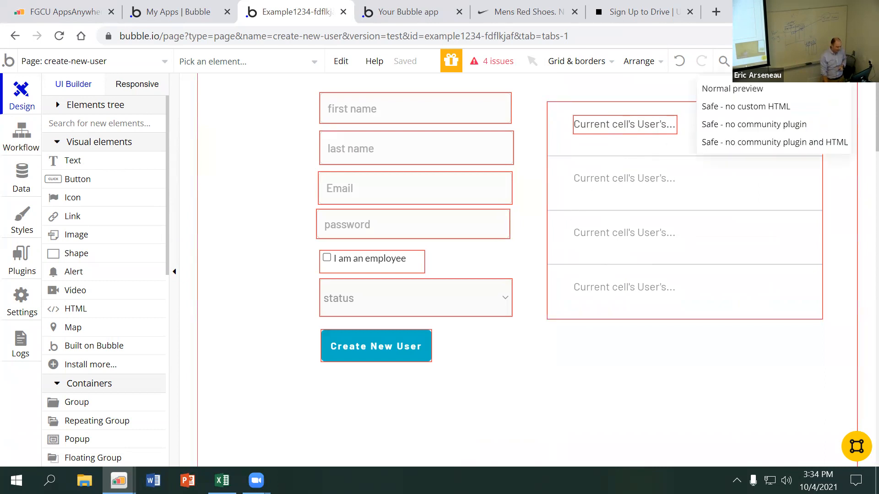
# Preview the create-new-user page and examine the first names listed in the repeating group
pyautogui.click(824, 62)
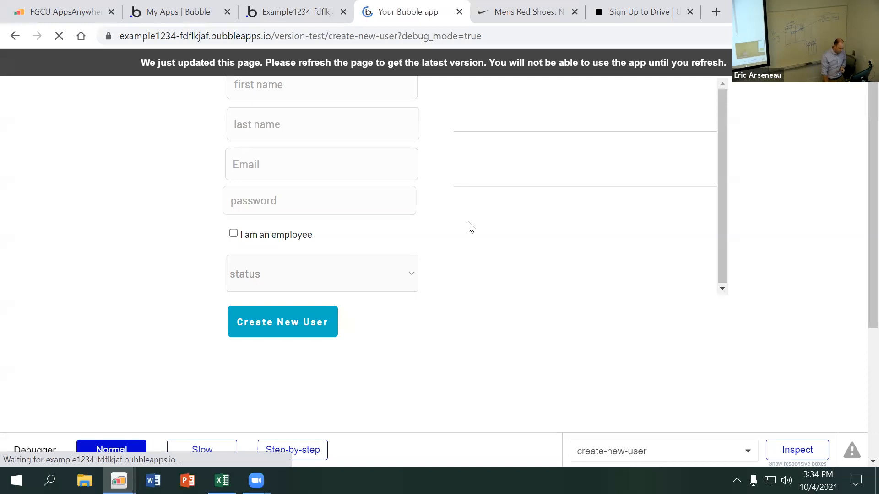
pyautogui.click(344, 165)
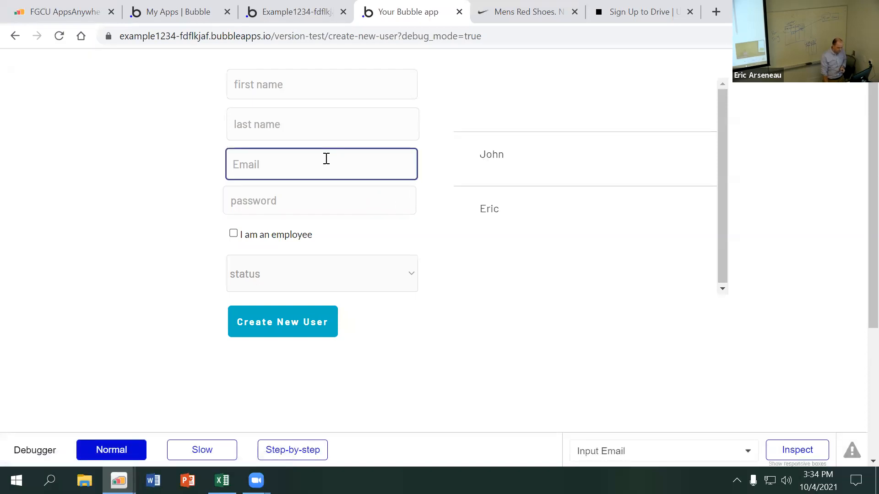
pyautogui.click(538, 161)
pyautogui.click(531, 181)
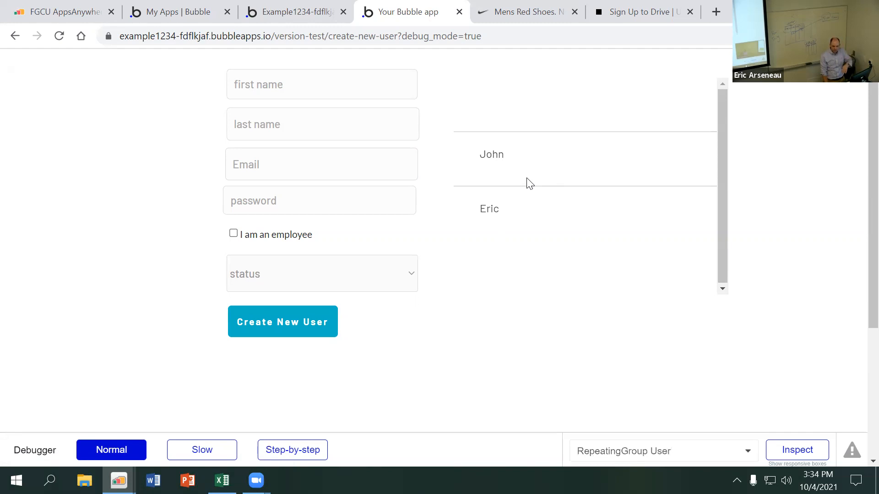
pyautogui.click(498, 185)
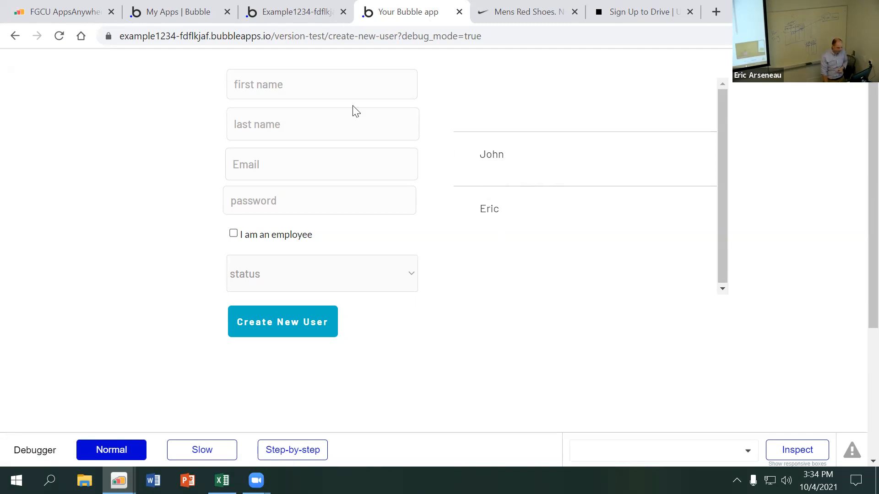
# Fill in the sign-up form with the new user's first name, last name, email and account password
pyautogui.click(327, 85)
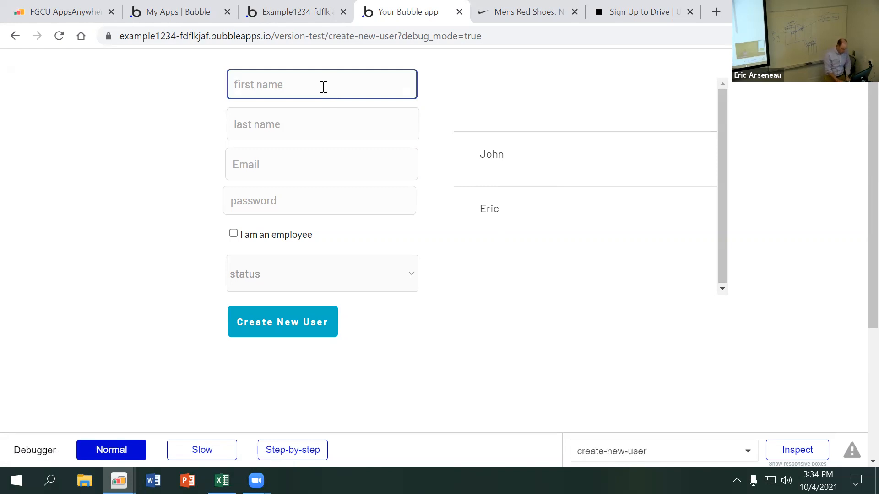
pyautogui.press('Tab')
pyautogui.press('Tab')
pyautogui.press('Tab')
pyautogui.write('•••••')
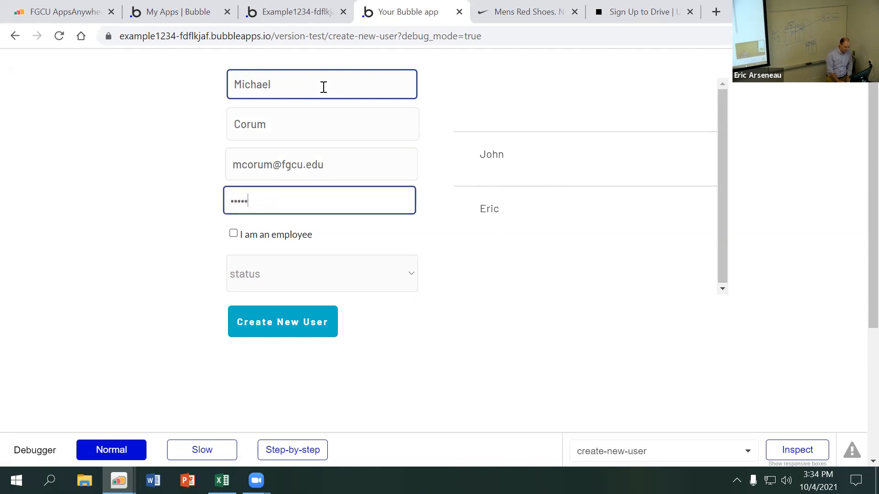
# Mark the new user as an employee, set the status to Rider, and create the user
pyautogui.click(271, 234)
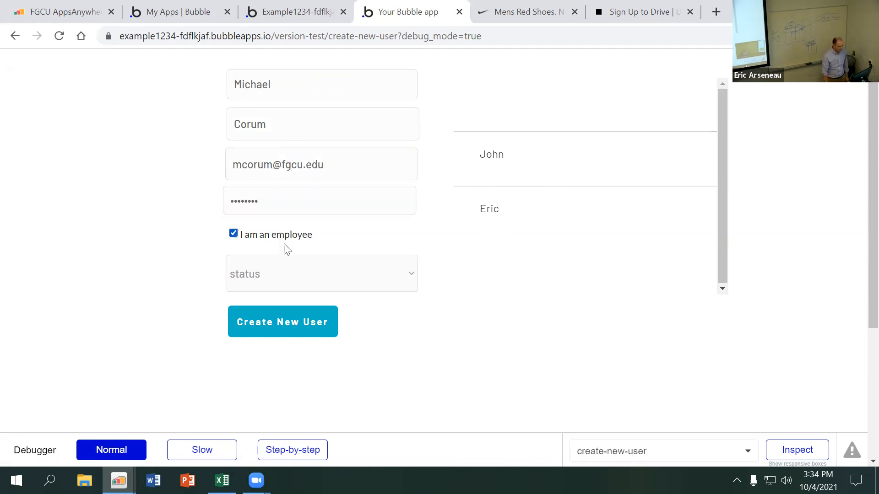
pyautogui.click(298, 274)
pyautogui.click(316, 328)
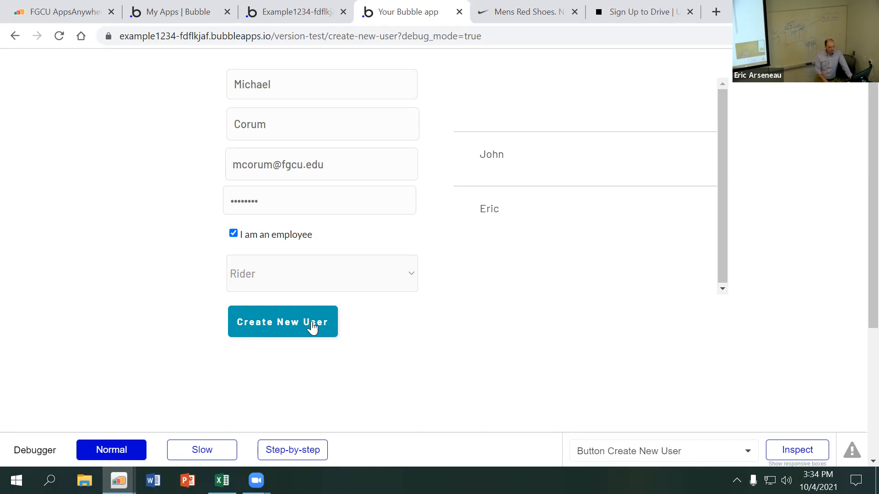
pyautogui.click(310, 327)
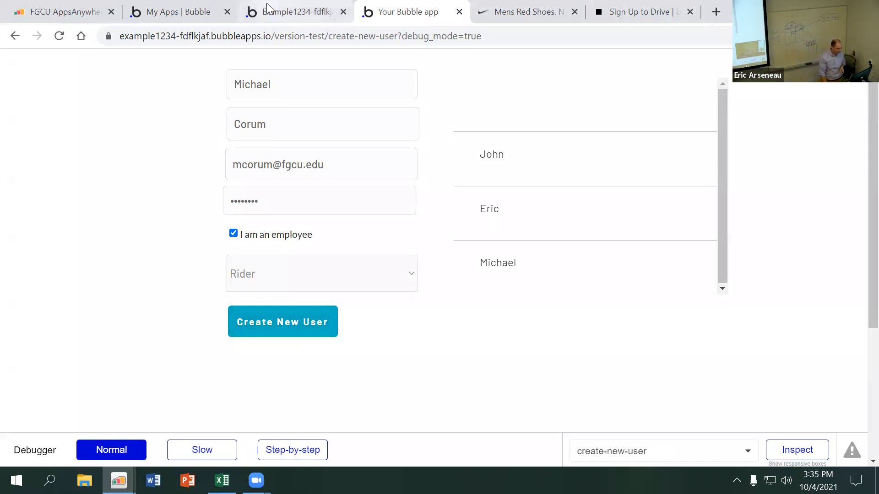
# Return to the app editor and examine the newly created record in the All Users data view
pyautogui.click(293, 12)
pyautogui.click(21, 185)
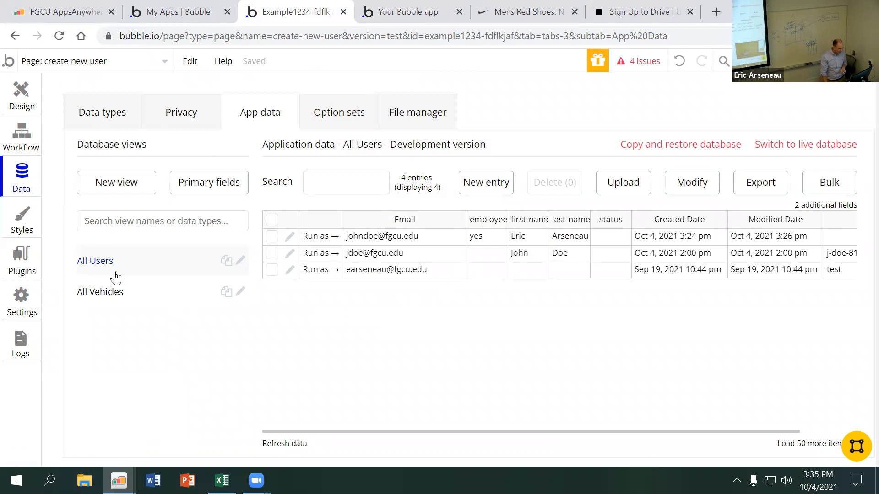
pyautogui.click(131, 295)
pyautogui.click(139, 270)
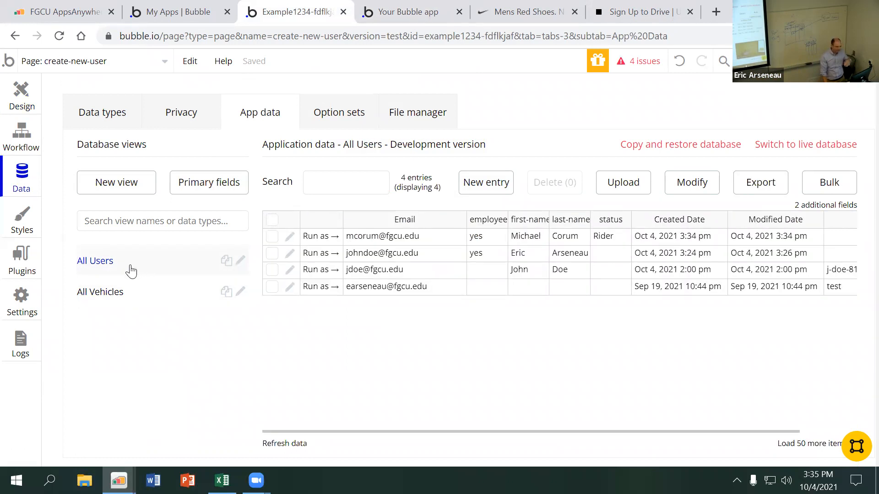
pyautogui.click(125, 288)
pyautogui.click(134, 270)
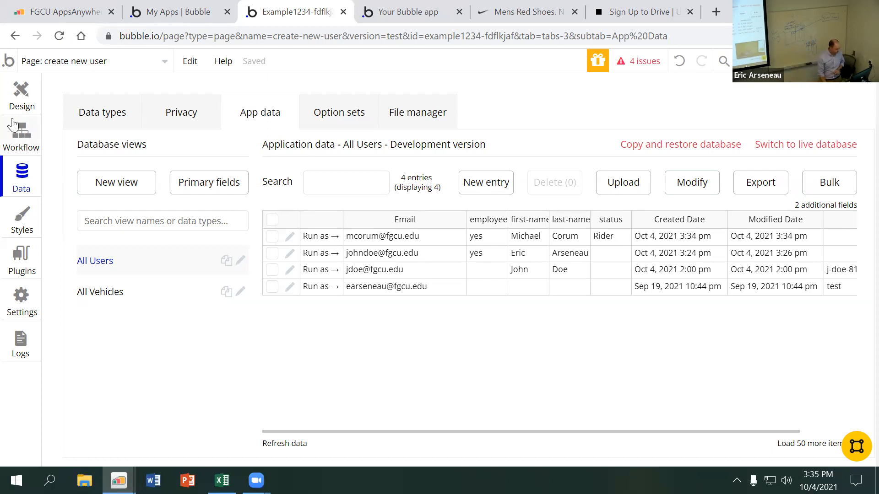
# Open the properties of the User repeating group on the page design and clear its data source
pyautogui.click(16, 104)
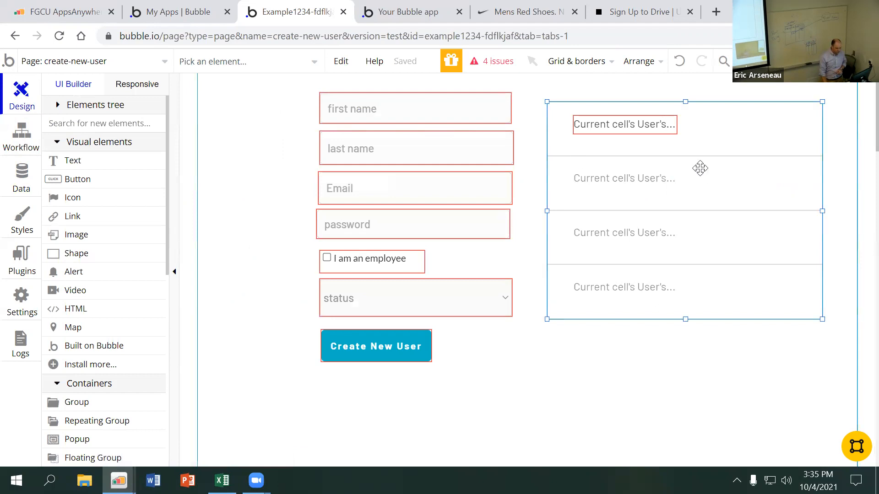
pyautogui.doubleClick(700, 167)
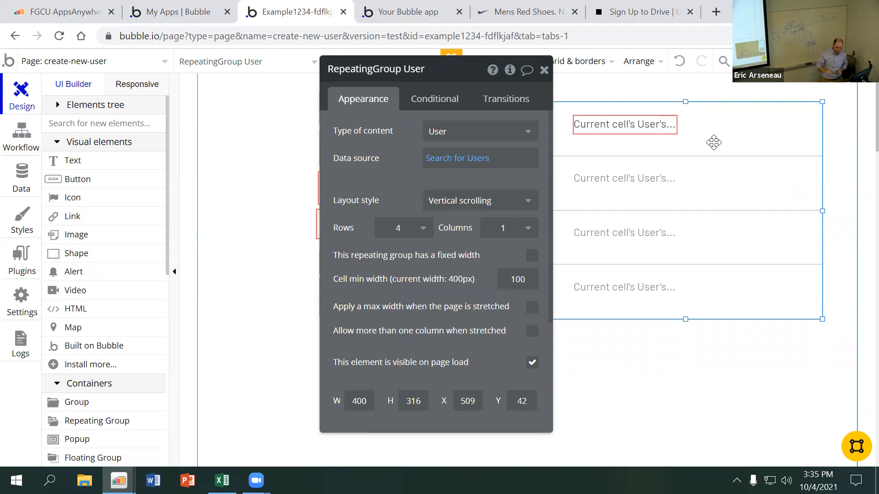
pyautogui.moveTo(476, 75); pyautogui.dragTo(381, 64)
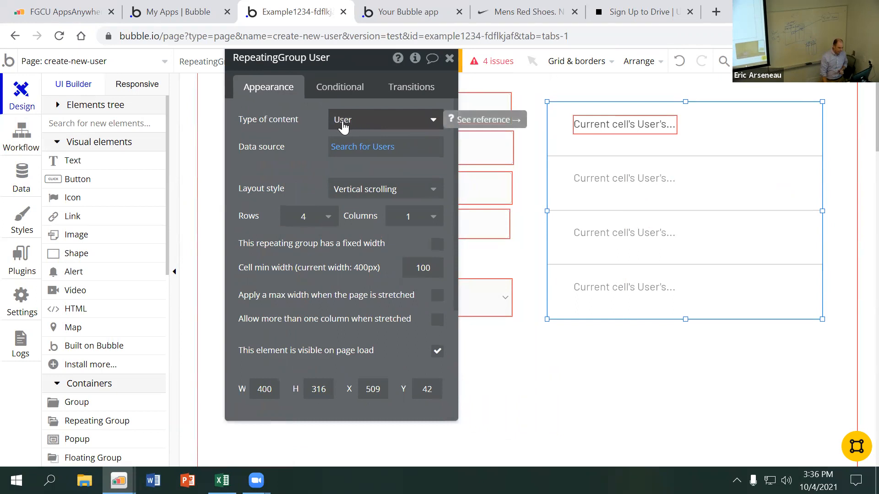
pyautogui.click(354, 151)
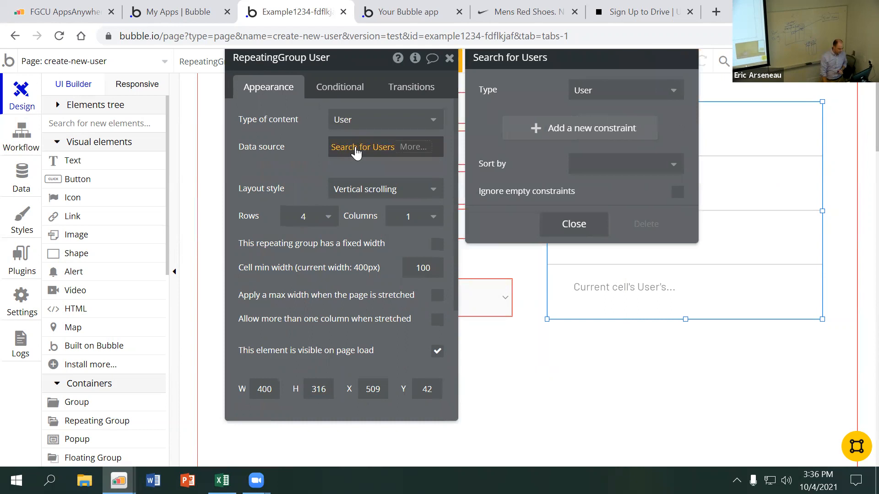
pyautogui.click(405, 150)
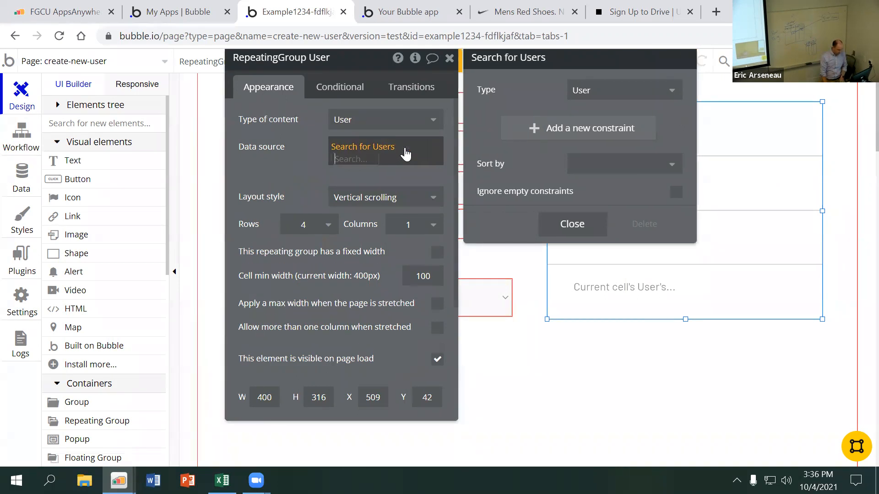
pyautogui.press('BackSpace')
pyautogui.click(313, 155)
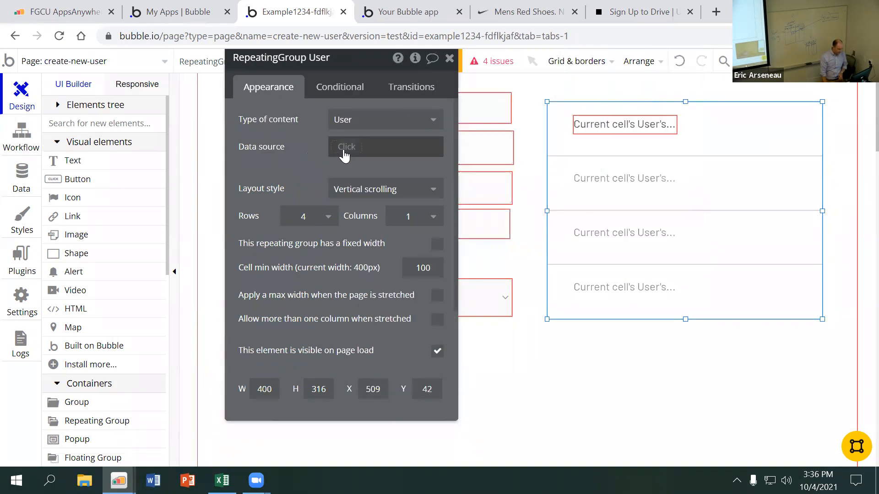
# Set the repeating group's data source to a search for the type User, without constraints
pyautogui.click(347, 151)
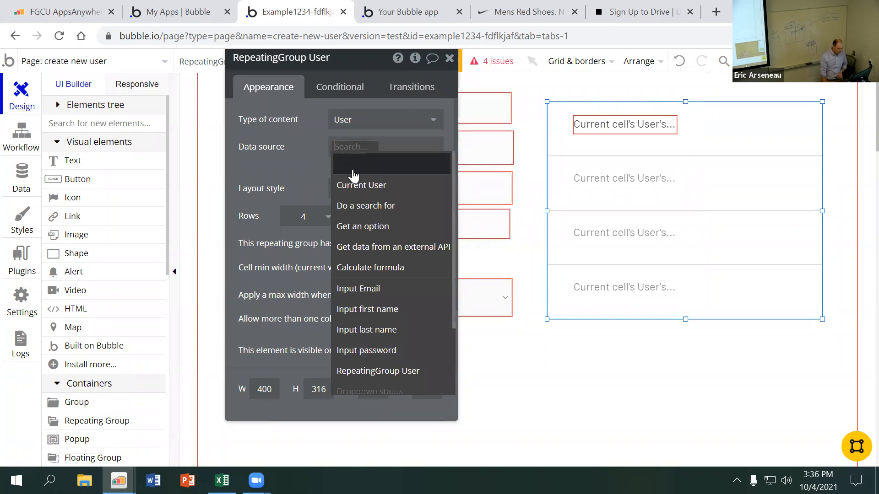
pyautogui.click(372, 206)
pyautogui.click(609, 93)
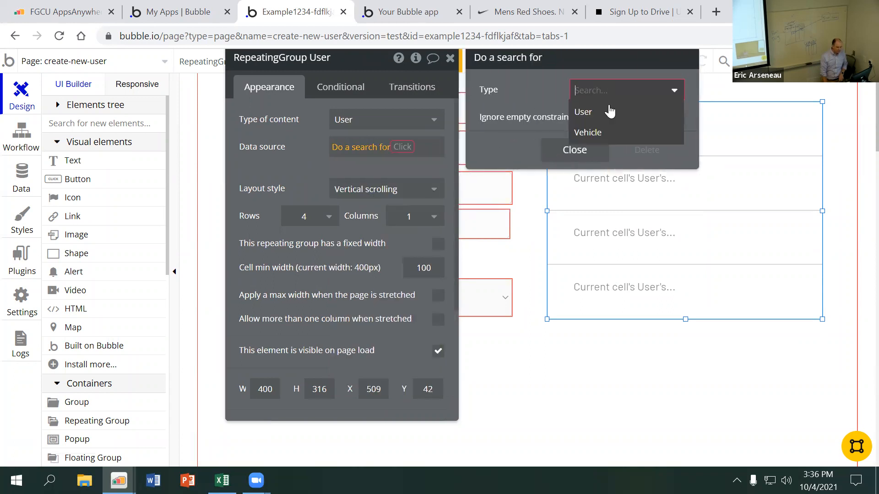
pyautogui.click(609, 111)
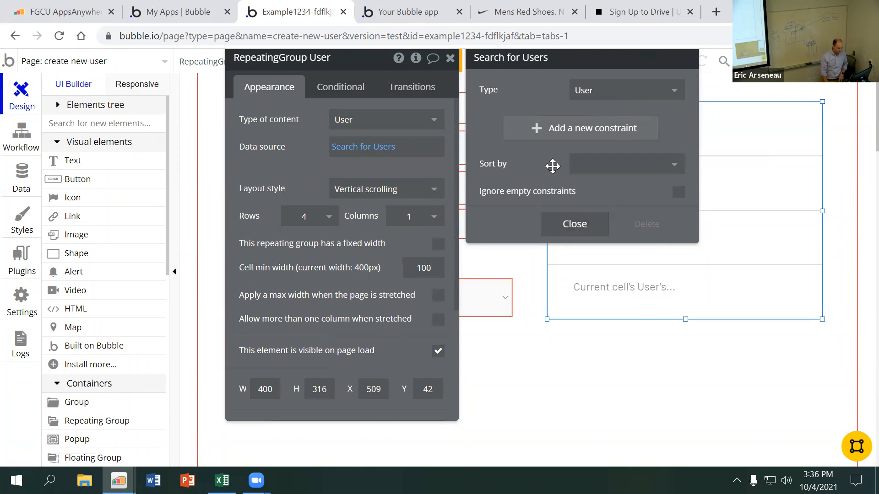
pyautogui.click(572, 224)
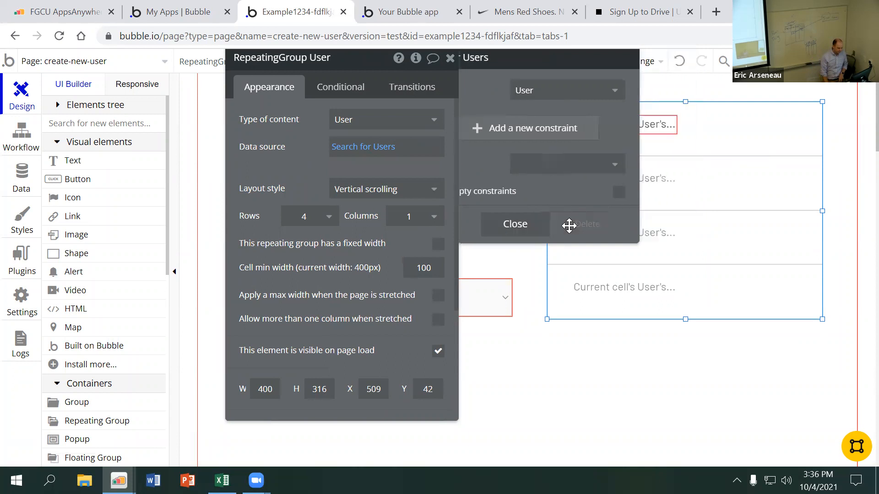
pyautogui.click(289, 171)
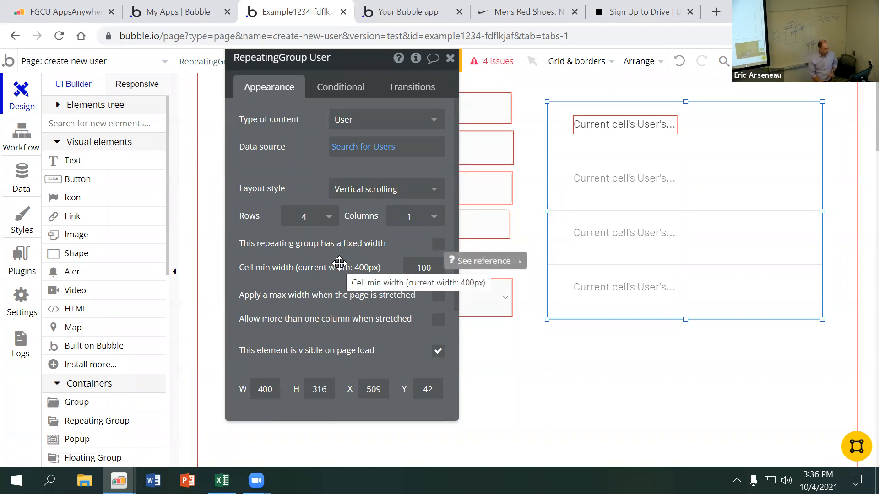
# Preview the create-new-user page to check the listed first names, and return to the app editor
pyautogui.click(802, 61)
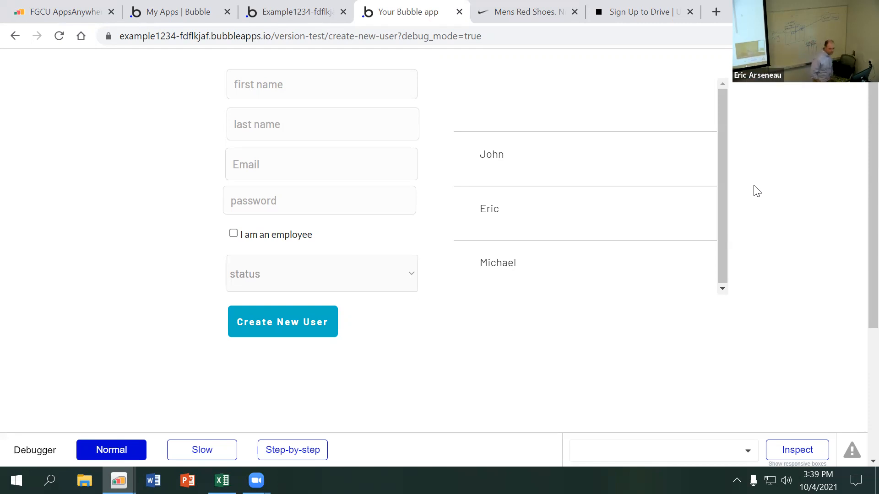
pyautogui.click(263, 14)
pyautogui.click(185, 13)
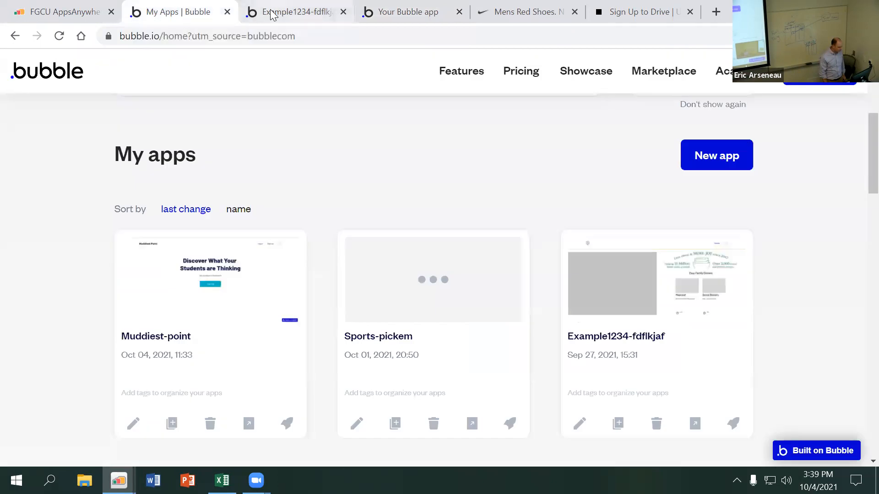
pyautogui.click(249, 14)
# Review the user records, the privacy rules for User, and the fields of the Vehicle and User data types
pyautogui.click(30, 185)
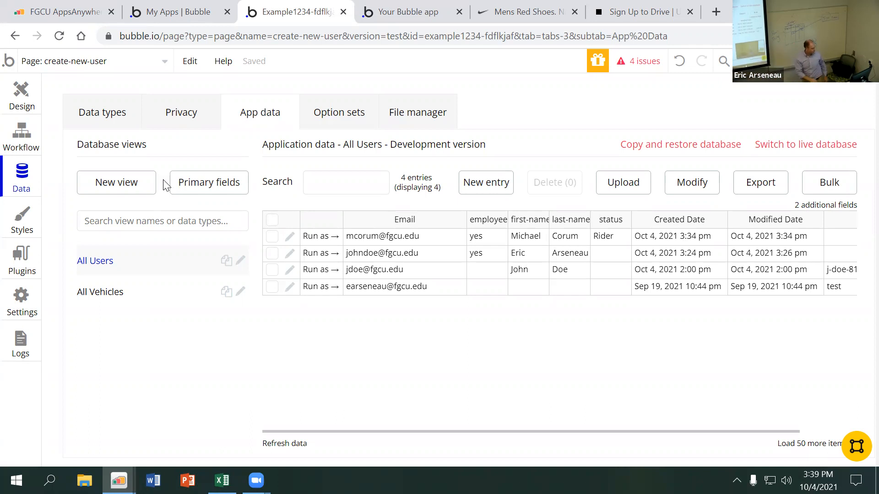
pyautogui.click(191, 122)
pyautogui.click(149, 195)
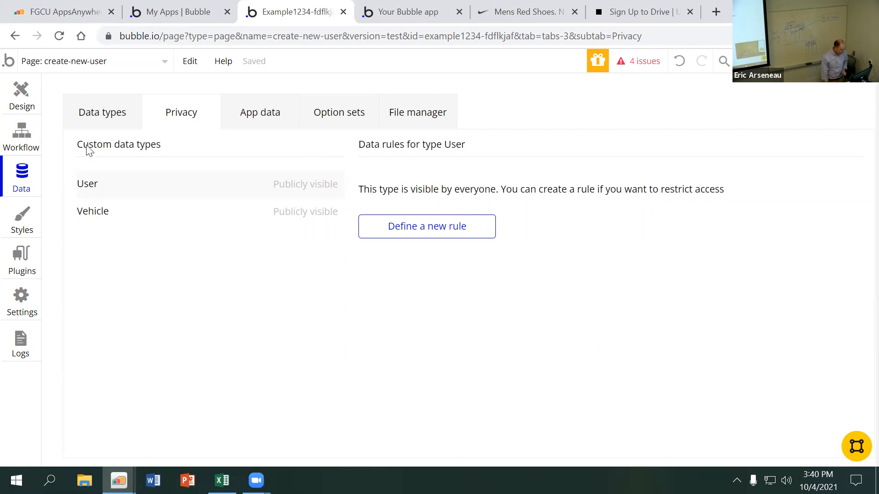
pyautogui.click(101, 122)
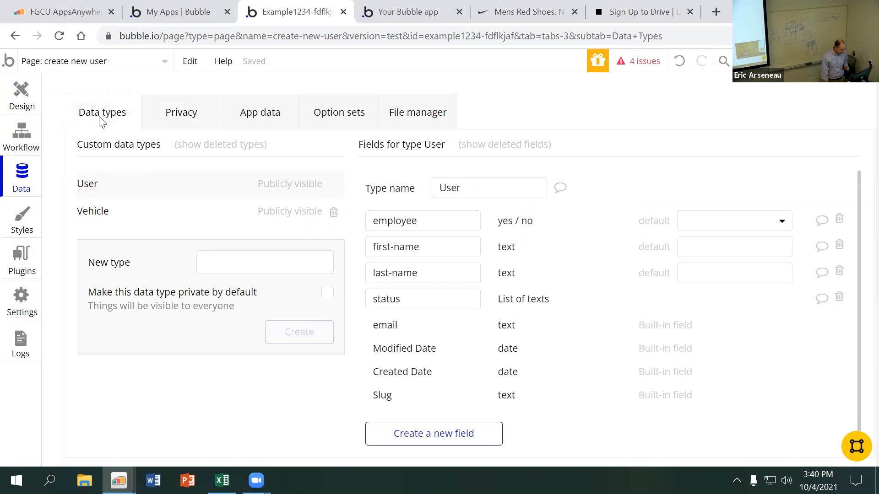
pyautogui.click(126, 215)
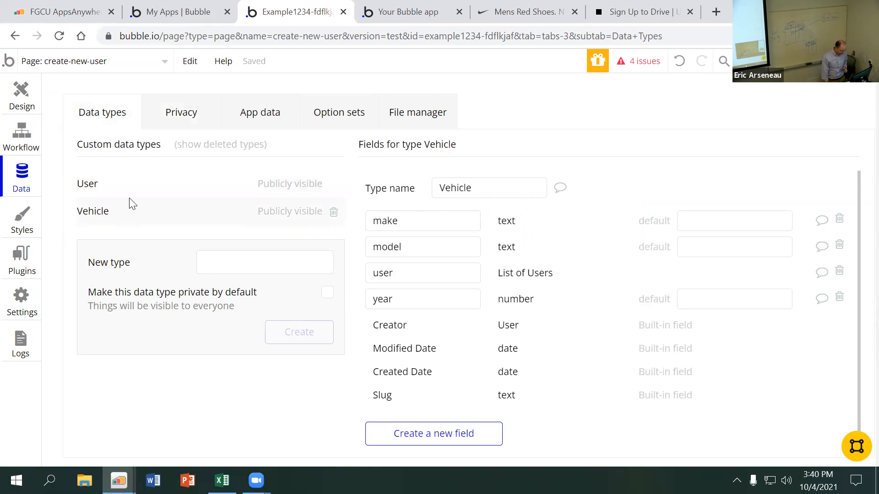
pyautogui.click(132, 189)
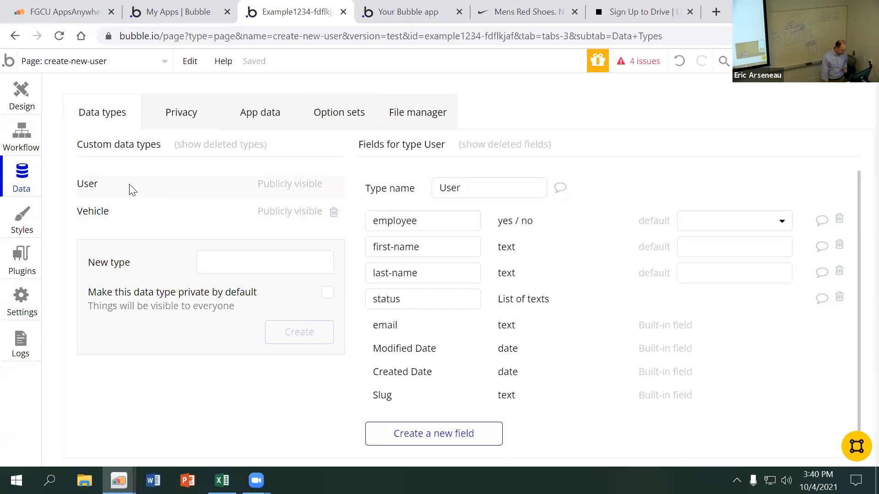
# Draw a new button about 170 by 56 px on the page below the Create New User button
pyautogui.click(22, 88)
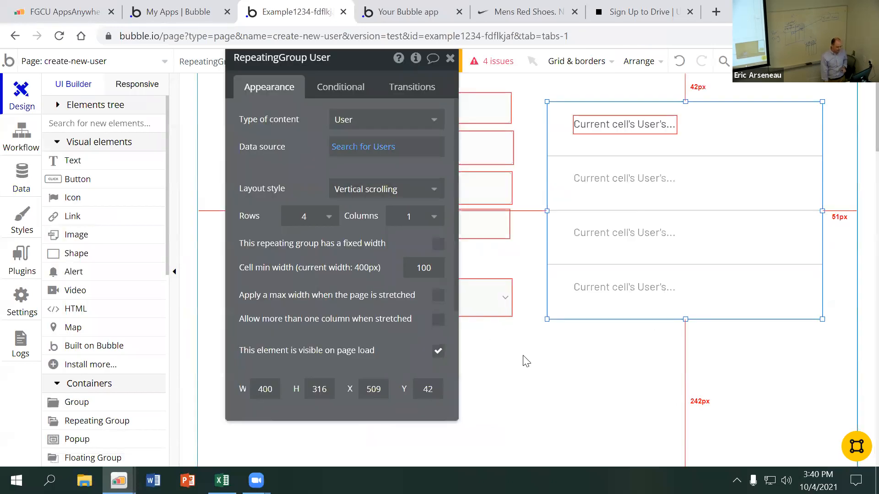
pyautogui.click(450, 58)
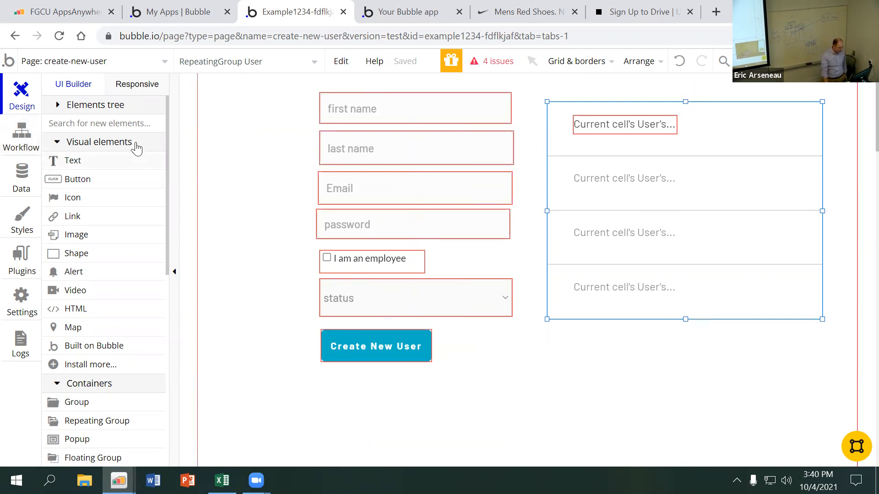
pyautogui.scroll(-3, 261, 261)
pyautogui.click(139, 181)
pyautogui.moveTo(329, 271); pyautogui.dragTo(446, 309)
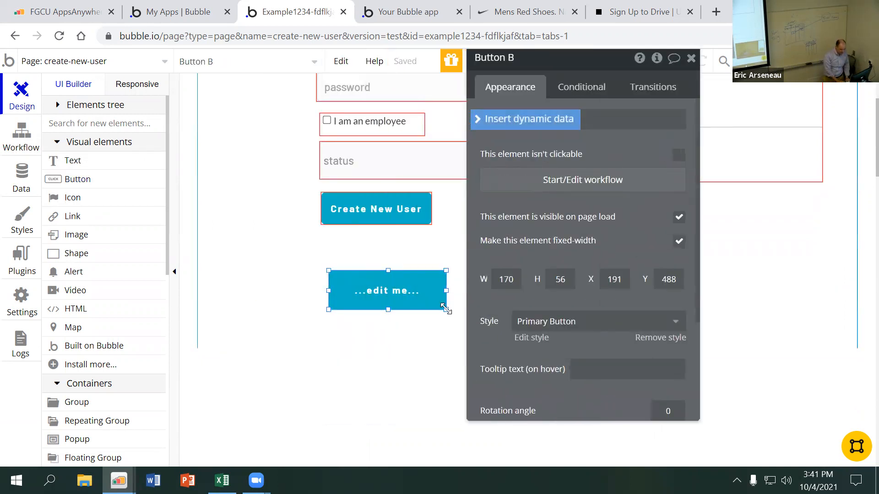
# Label the new button "Create New Vehicle"
pyautogui.write('Create')
pyautogui.moveTo(612, 63); pyautogui.dragTo(689, 57)
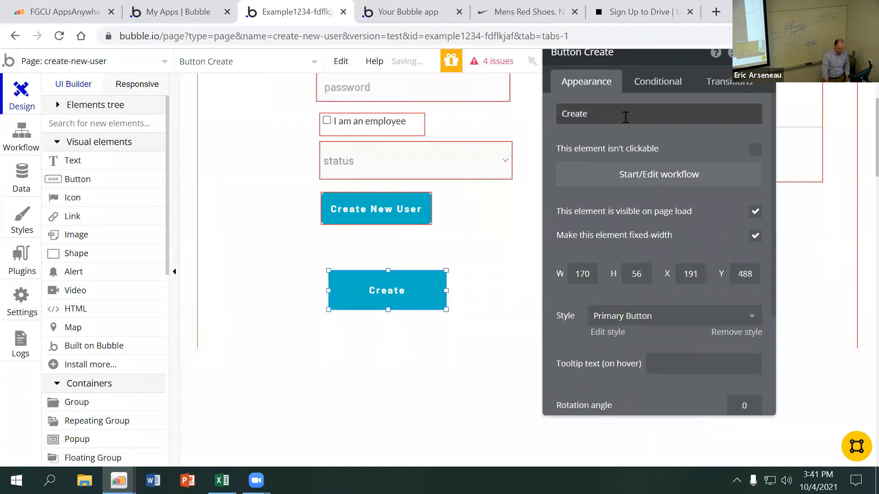
pyautogui.doubleClick(624, 118)
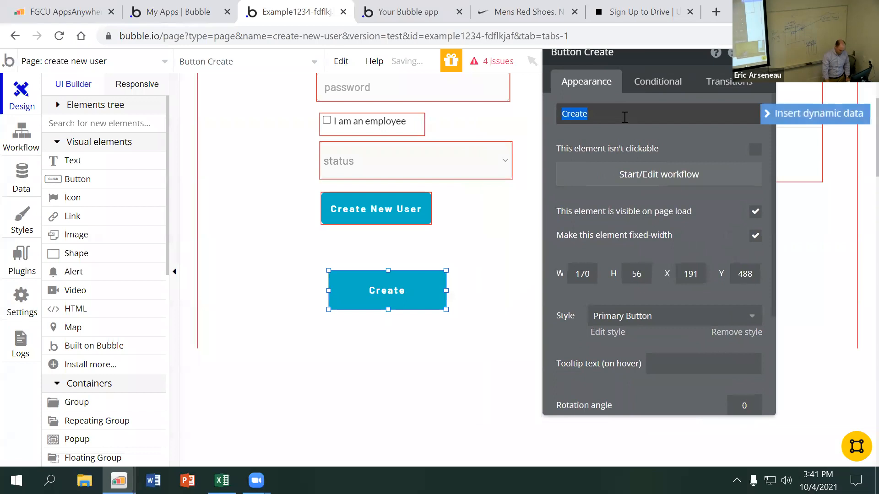
pyautogui.click(625, 118)
pyautogui.write('NewVehicle')
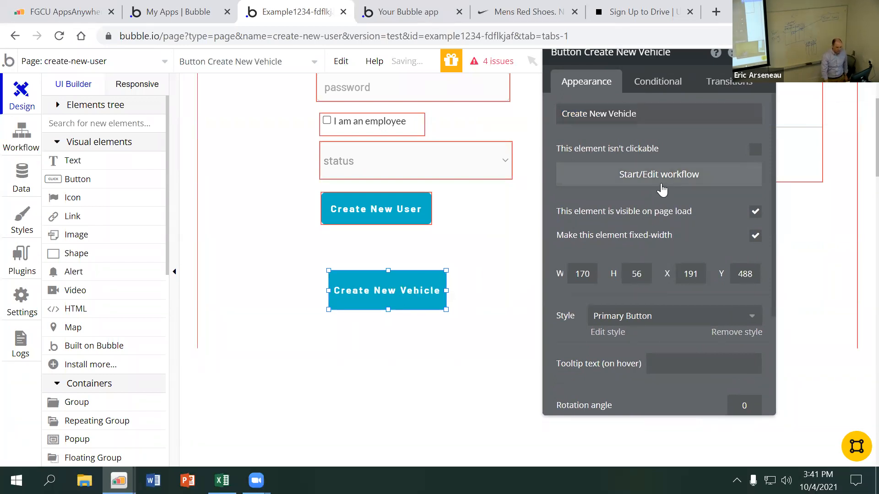
# Start a workflow for the Create New Vehicle button and look through the data actions available for it
pyautogui.click(639, 173)
pyautogui.click(174, 236)
pyautogui.moveTo(157, 338)
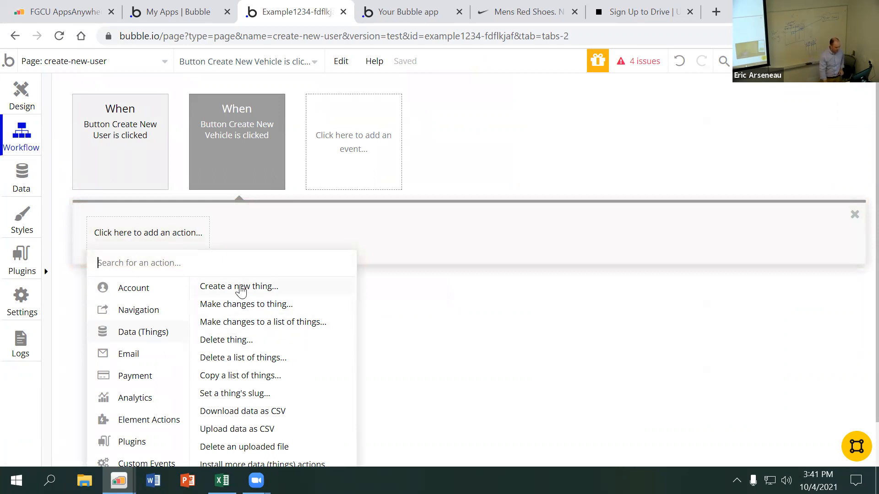
pyautogui.moveTo(240, 291)
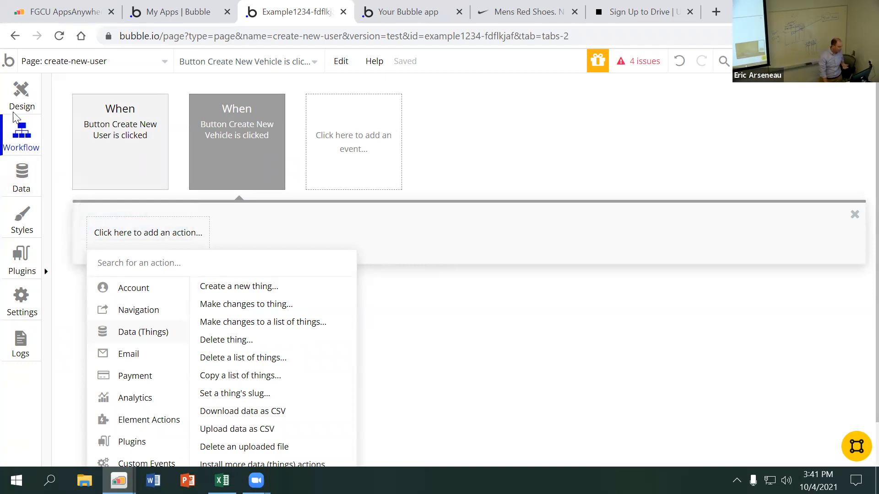
# Extend the page's bottom edge downward twice and move the Create New Vehicle button lower on the page
pyautogui.click(24, 98)
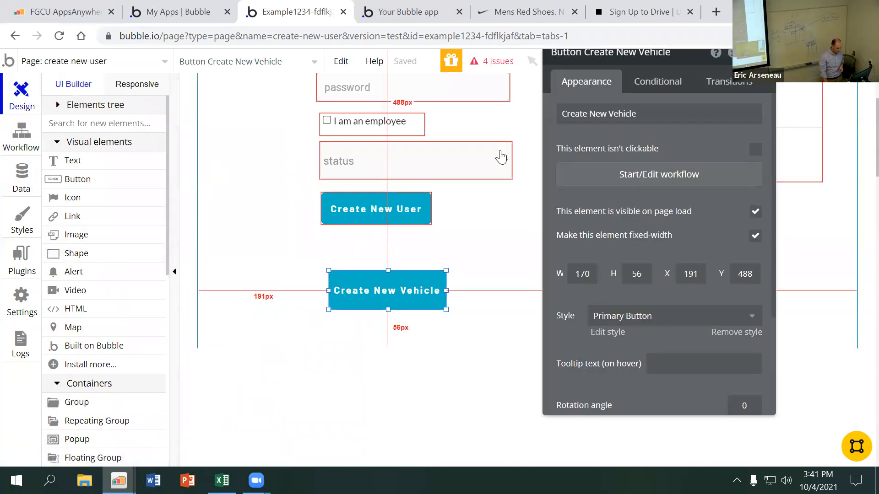
pyautogui.click(763, 53)
pyautogui.scroll(-1, 587, 209)
pyautogui.click(558, 202)
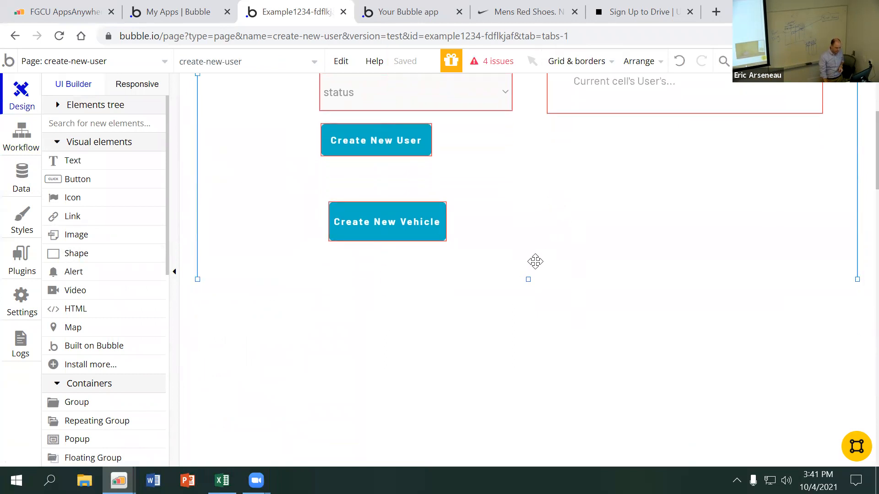
pyautogui.moveTo(527, 279); pyautogui.dragTo(531, 418)
pyautogui.scroll(-2, 534, 278)
pyautogui.moveTo(526, 280); pyautogui.dragTo(533, 401)
pyautogui.scroll(3, 519, 202)
pyautogui.moveTo(422, 230); pyautogui.dragTo(397, 385)
pyautogui.scroll(3, 414, 237)
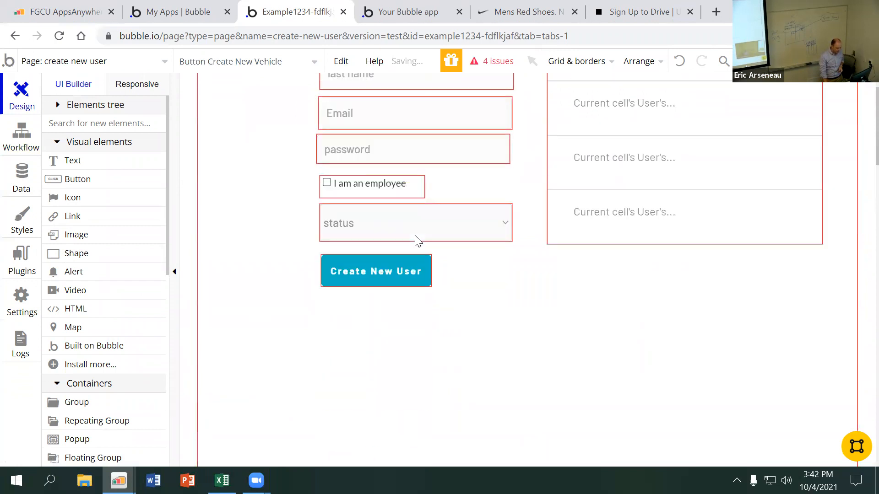
# Examine the fields defined for the Vehicle data type
pyautogui.click(19, 180)
pyautogui.click(166, 212)
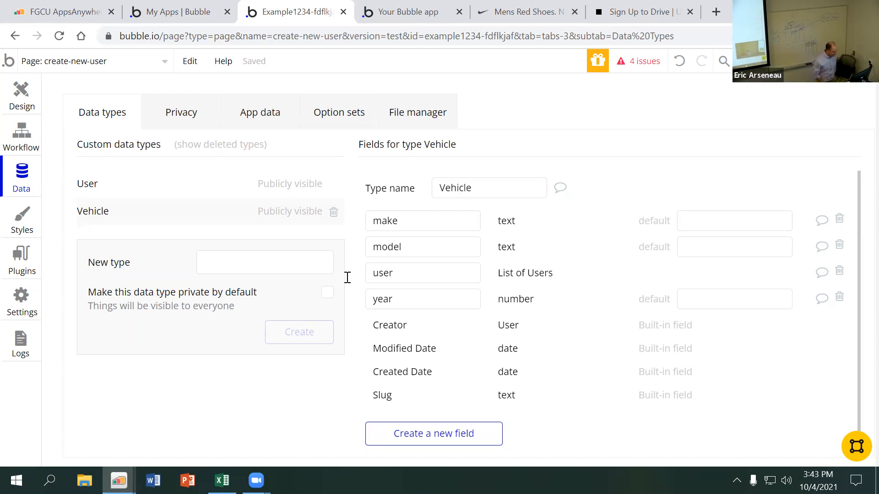
# Start adding an action to the Create New Vehicle workflow, looking through the data and account actions
pyautogui.click(5, 151)
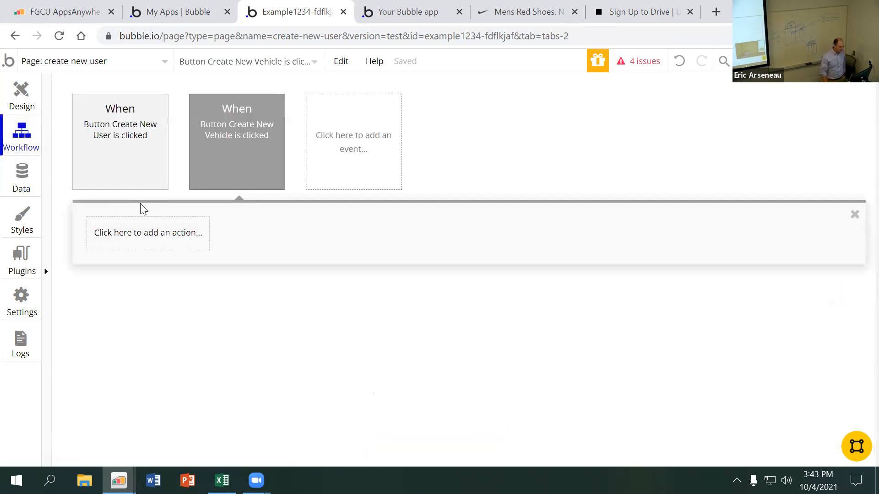
pyautogui.click(152, 239)
pyautogui.moveTo(146, 336)
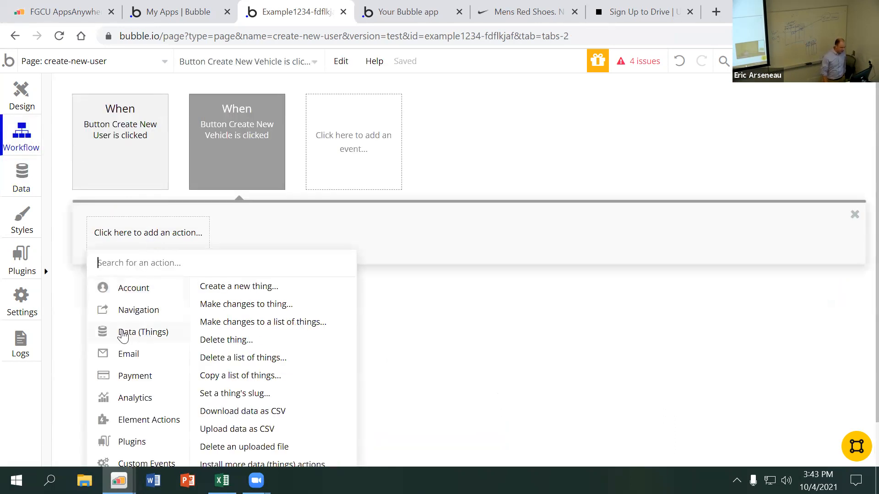
pyautogui.moveTo(150, 301)
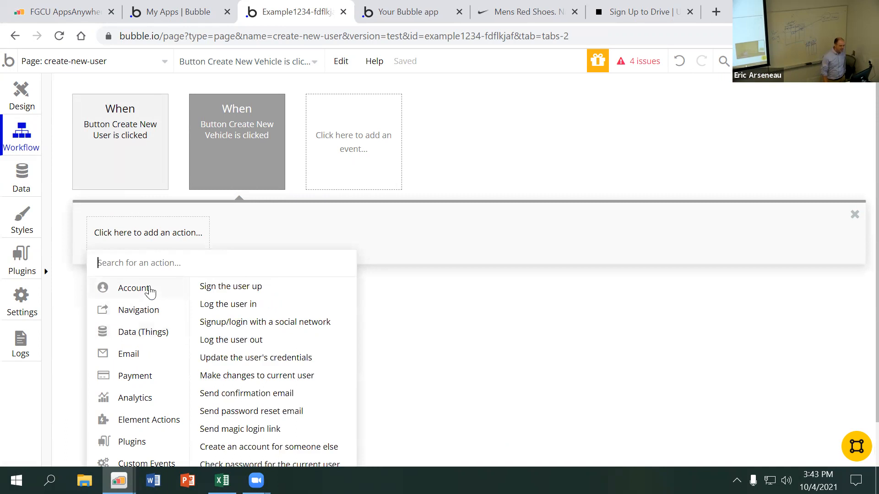
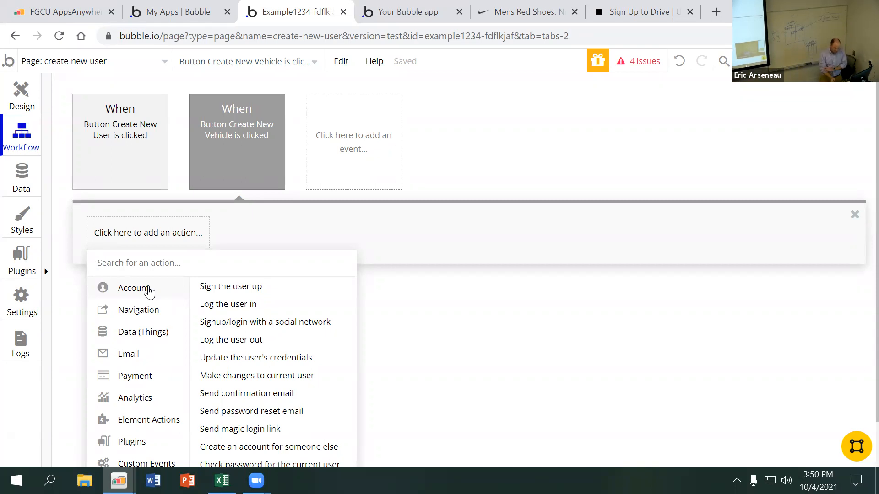
# Draw a text input between the Create New User and Create New Vehicle buttons and set its placeholder to Make
pyautogui.moveTo(146, 186)
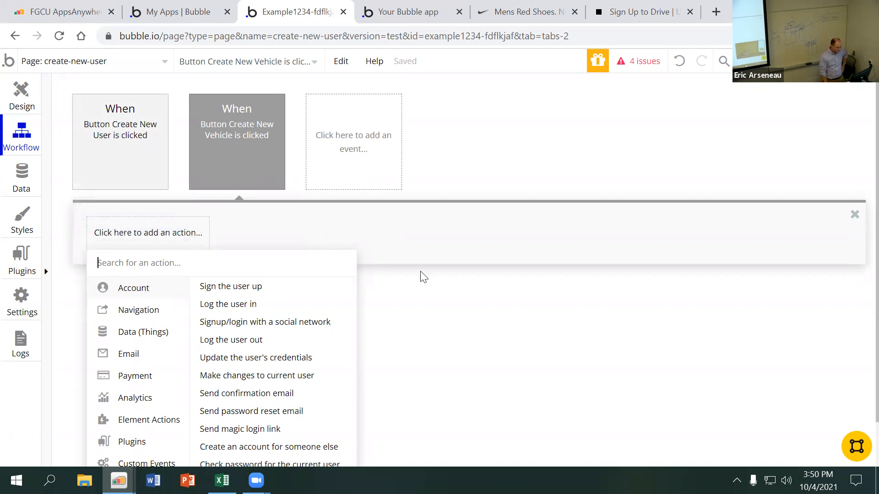
pyautogui.click(430, 296)
pyautogui.click(25, 107)
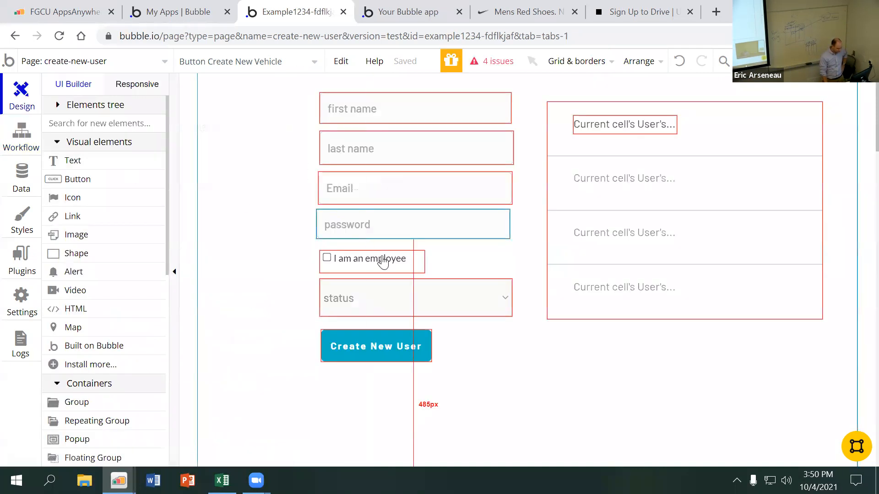
pyautogui.scroll(-3, 402, 267)
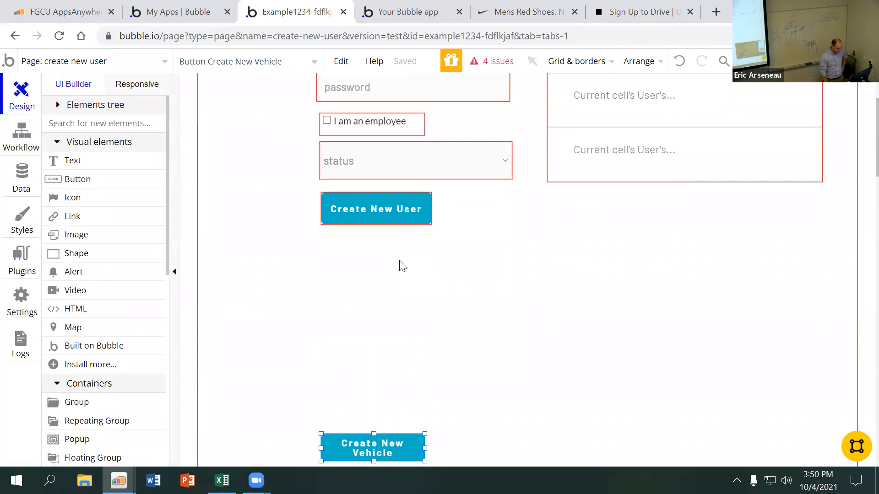
pyautogui.scroll(1, 379, 249)
pyautogui.scroll(-3, 376, 251)
pyautogui.scroll(-5, 125, 310)
pyautogui.click(108, 333)
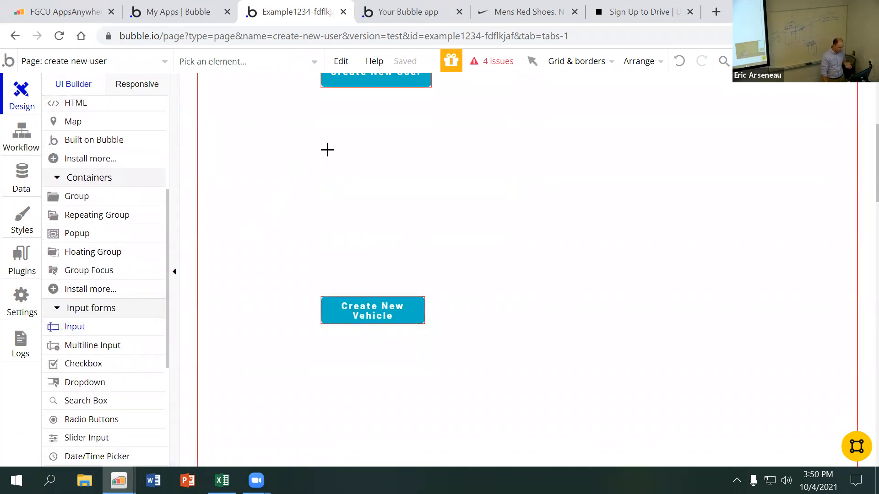
pyautogui.moveTo(319, 122)
pyautogui.mouseDown()
pyautogui.moveTo(581, 162)
pyautogui.moveTo(536, 164)
pyautogui.mouseUp()
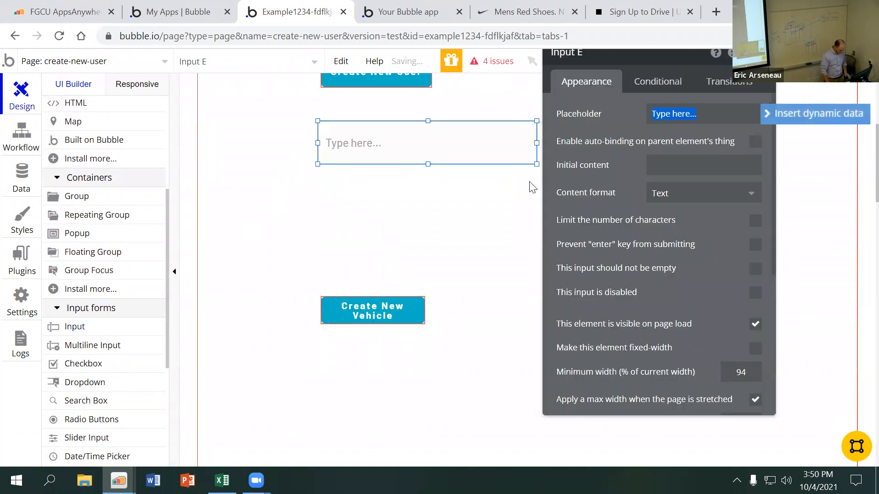
pyautogui.write('Make')
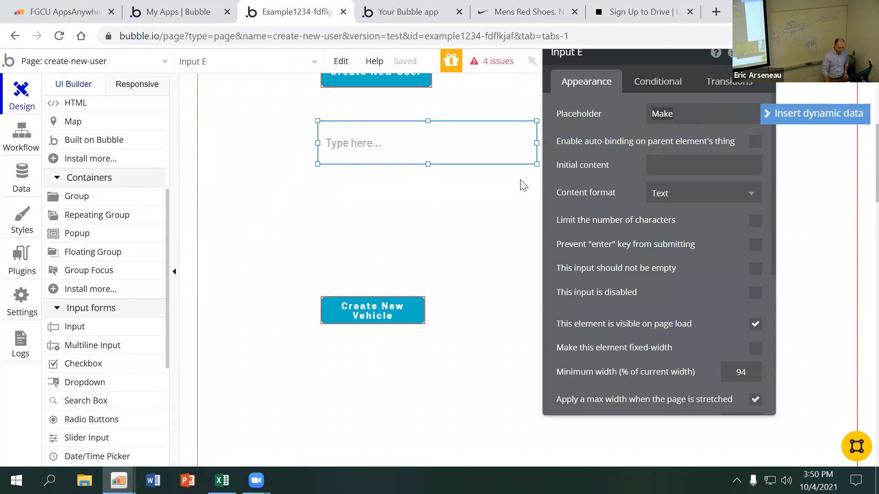
pyautogui.click(574, 202)
pyautogui.click(312, 183)
# Duplicate the Make input, set the copy's placeholder to Model, and align it directly below the original
pyautogui.click(378, 153)
pyautogui.hotkey('ctrl', 'c')
pyautogui.hotkey('ctrl', 'v')
pyautogui.moveTo(378, 154); pyautogui.dragTo(378, 202)
pyautogui.doubleClick(661, 113)
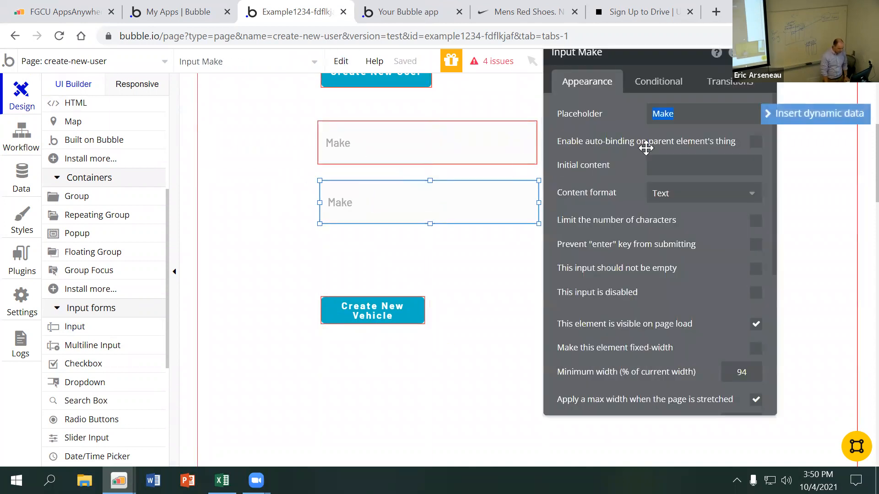
pyautogui.write('Model')
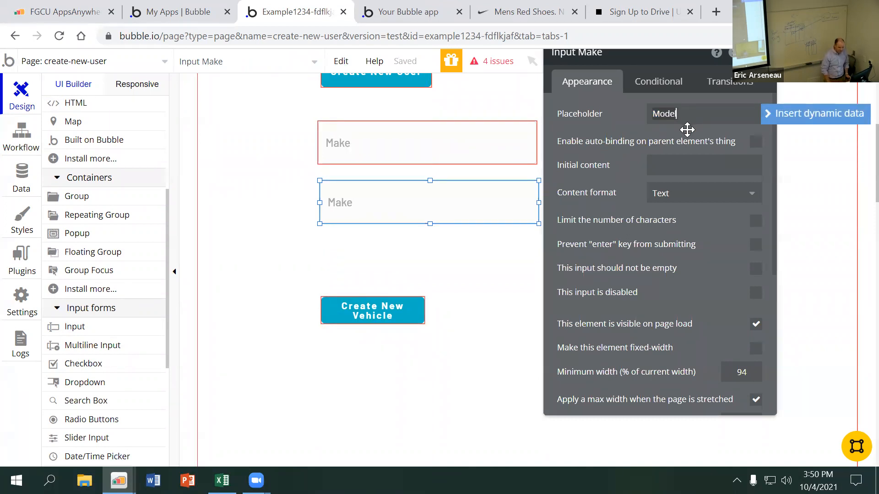
pyautogui.click(426, 188)
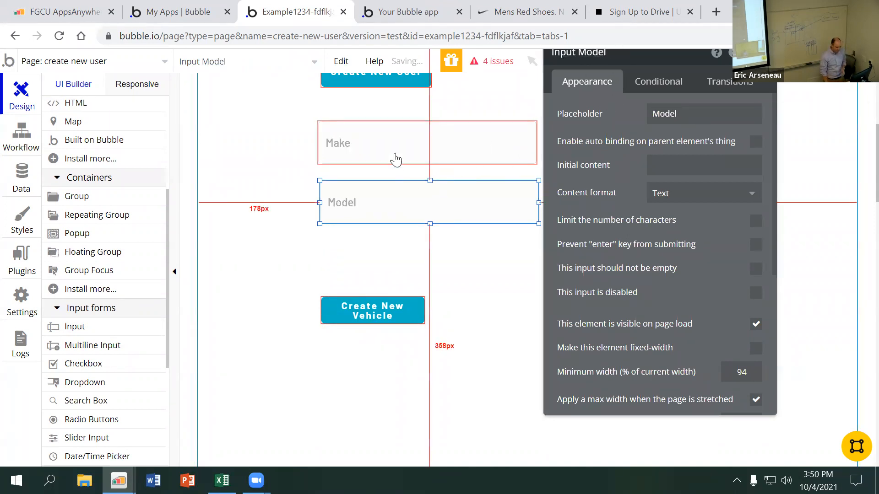
pyautogui.moveTo(398, 206); pyautogui.dragTo(395, 207)
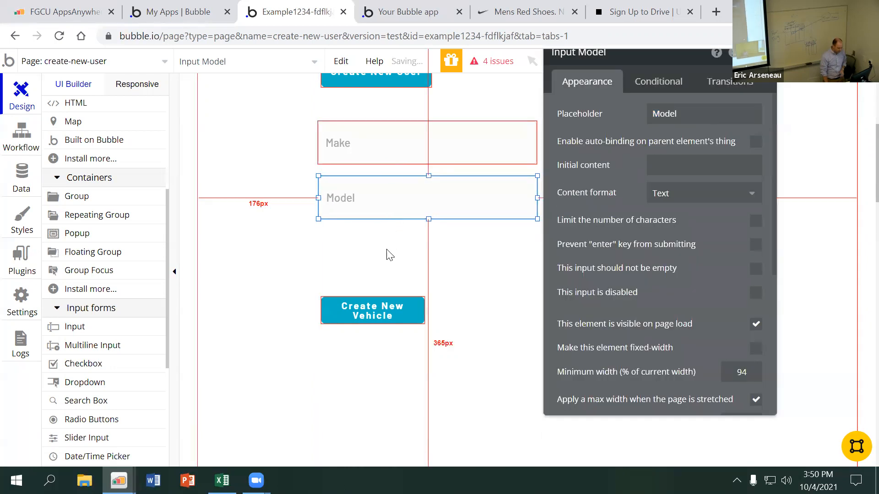
# Duplicate the Model input, place the copy above the Create New Vehicle button, and set its placeholder to Year
pyautogui.hotkey('ctrl', 'c')
pyautogui.hotkey('ctrl', 'v')
pyautogui.moveTo(389, 194); pyautogui.dragTo(381, 245)
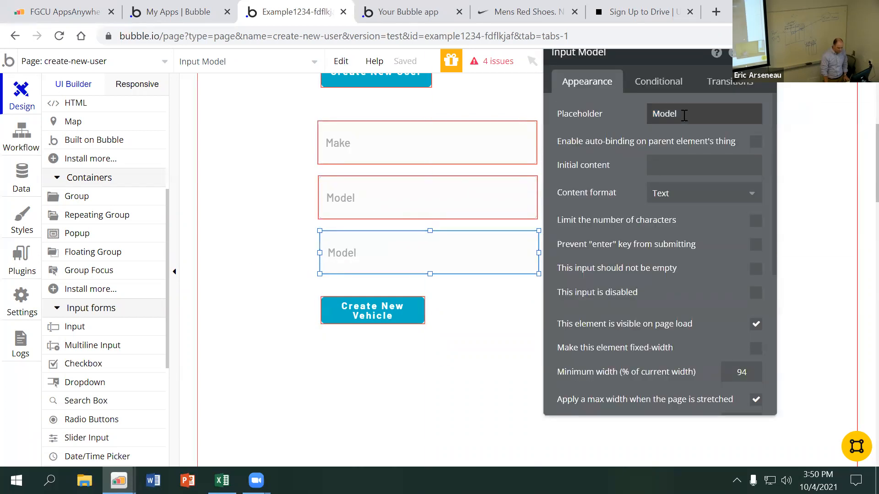
pyautogui.doubleClick(684, 116)
pyautogui.write('Year')
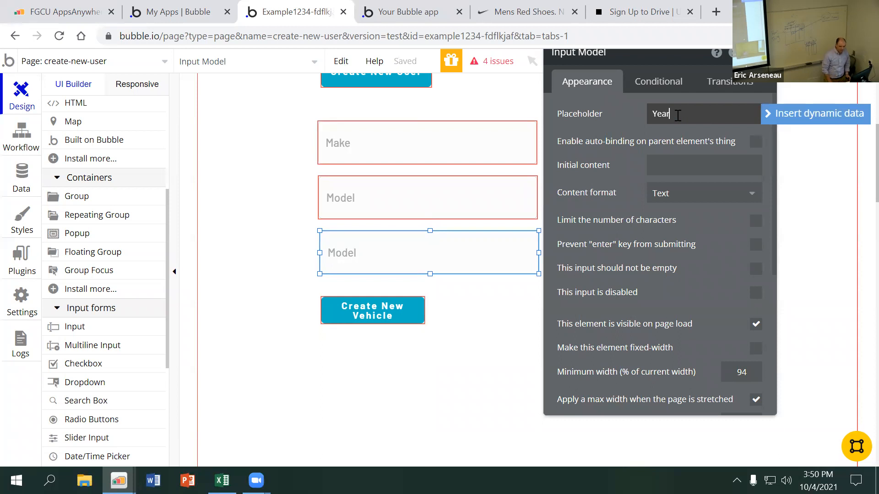
pyautogui.click(618, 192)
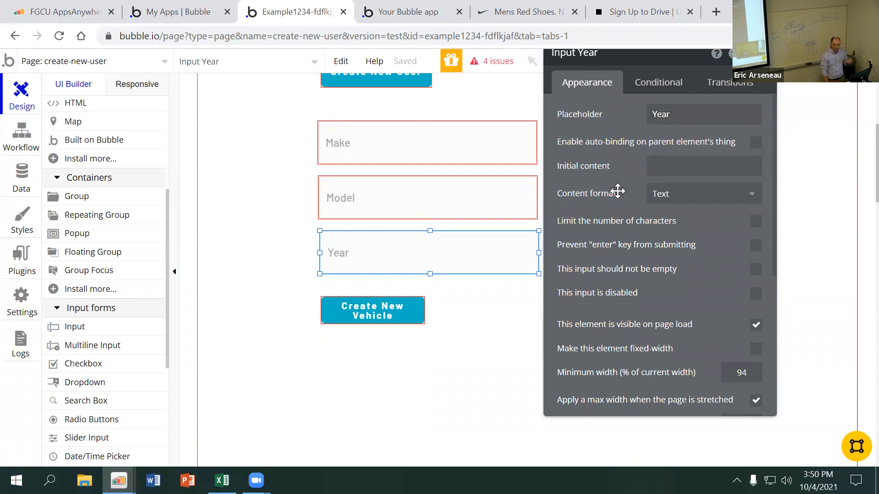
# Set the Year input's content format to Integer
pyautogui.scroll(-1, 617, 191)
pyautogui.scroll(2, 618, 191)
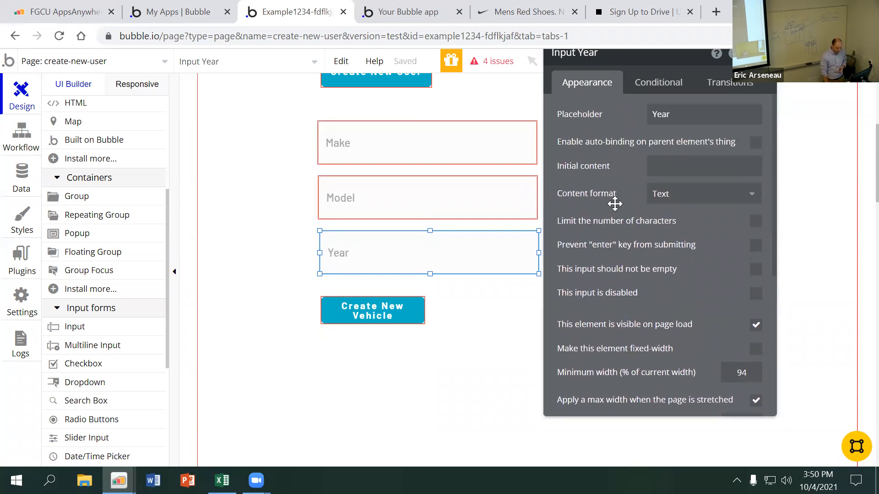
pyautogui.click(662, 194)
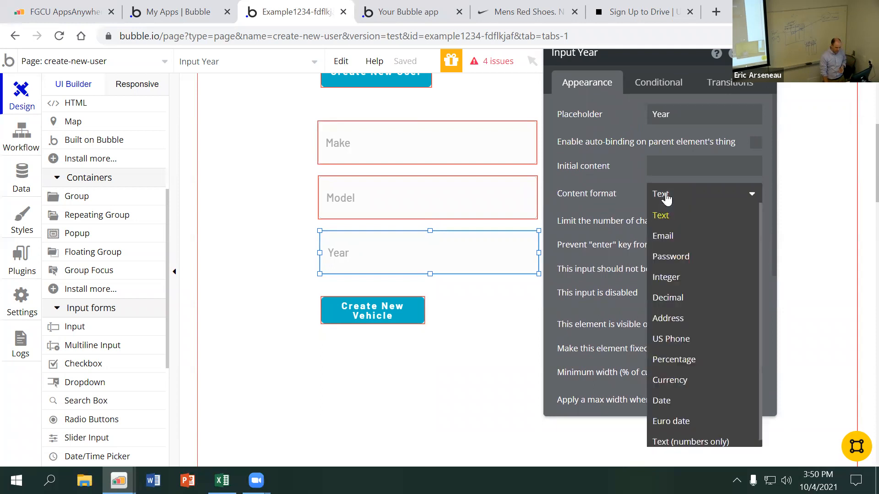
pyautogui.click(684, 279)
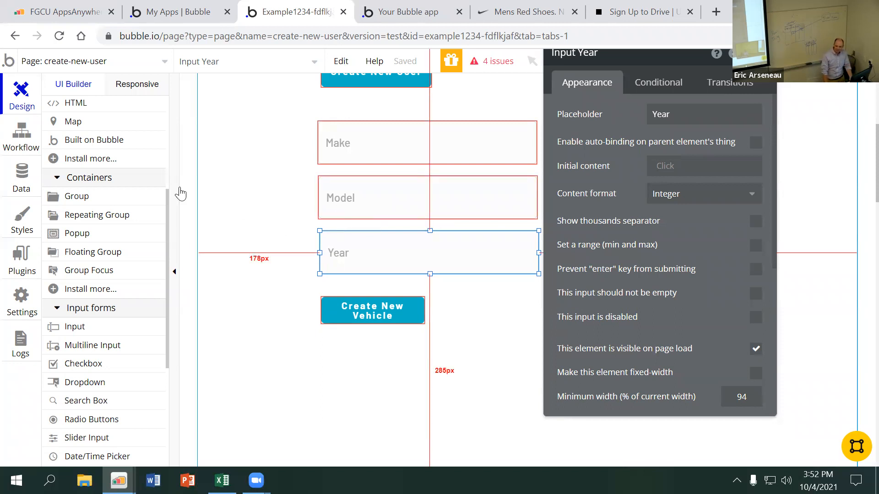
# Add a Create a new thing action of type Vehicle to the Create New Vehicle button's workflow
pyautogui.click(455, 314)
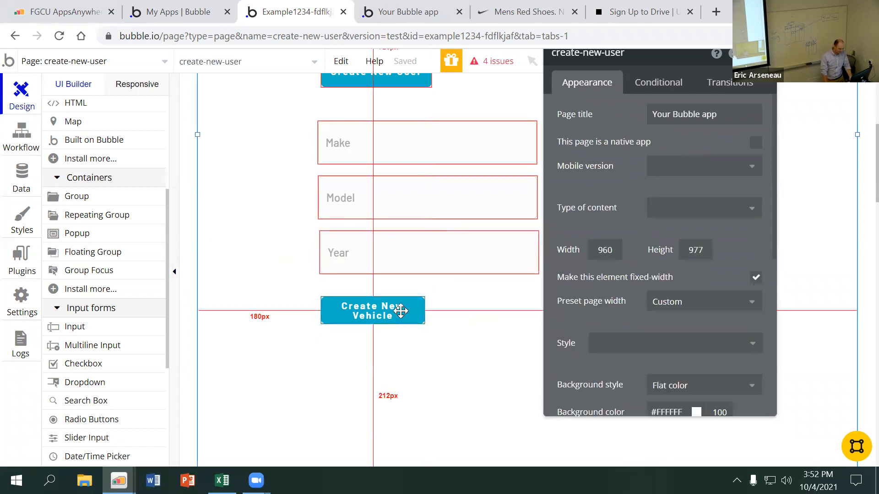
pyautogui.click(394, 313)
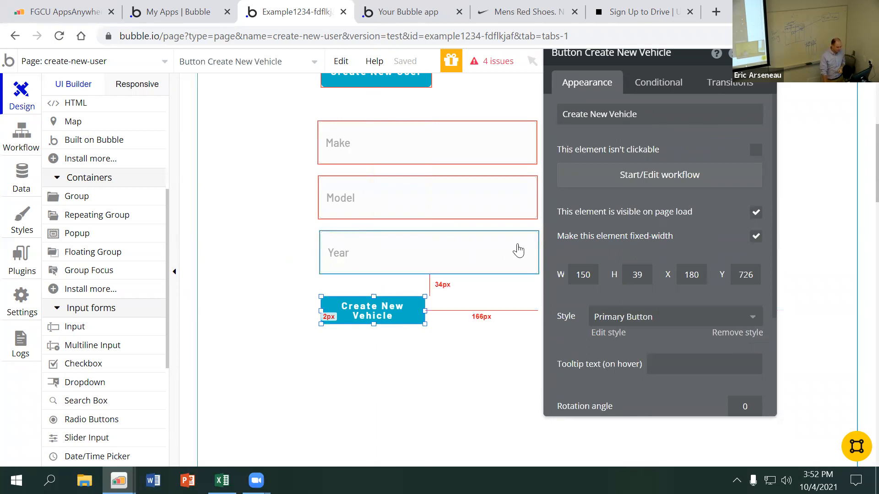
pyautogui.click(616, 183)
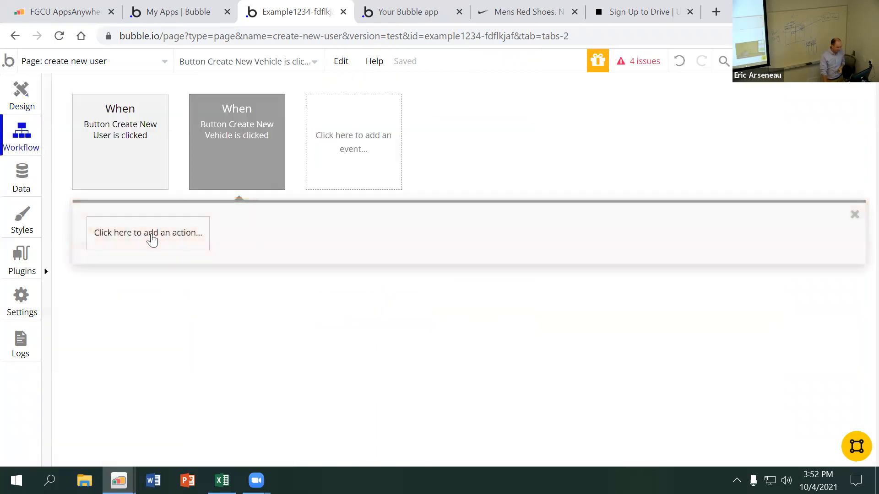
pyautogui.click(152, 236)
pyautogui.moveTo(151, 332)
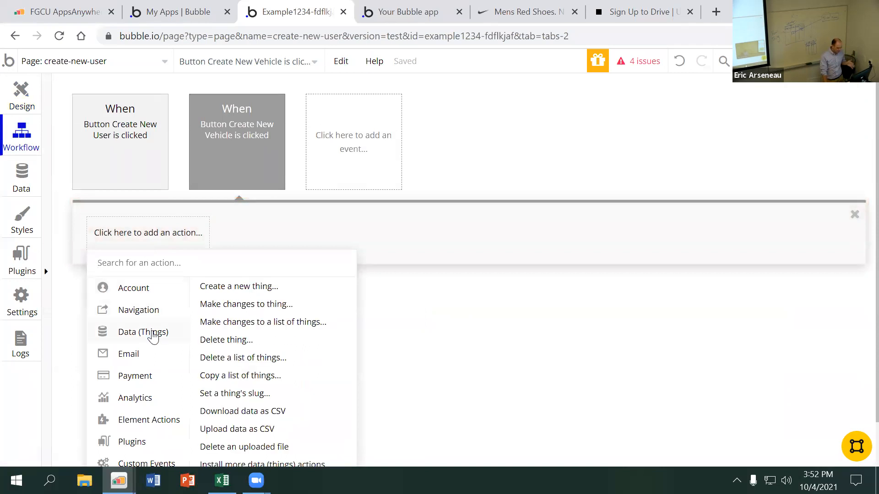
pyautogui.click(241, 287)
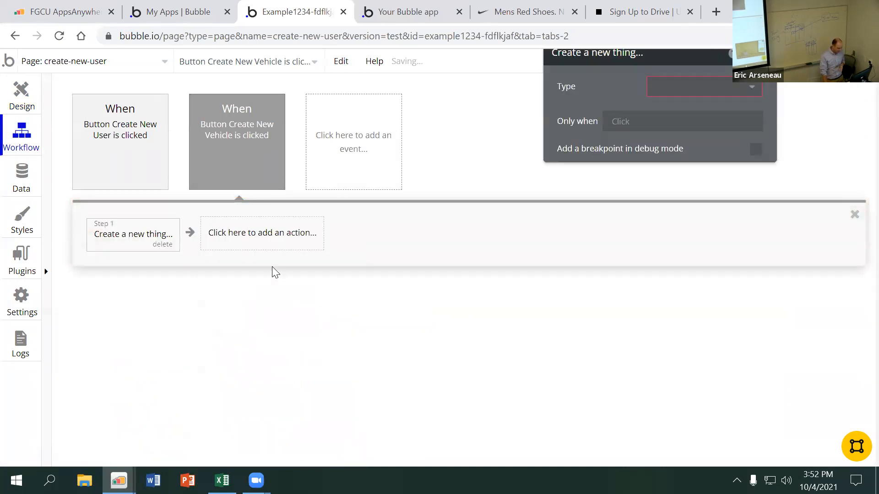
pyautogui.click(692, 87)
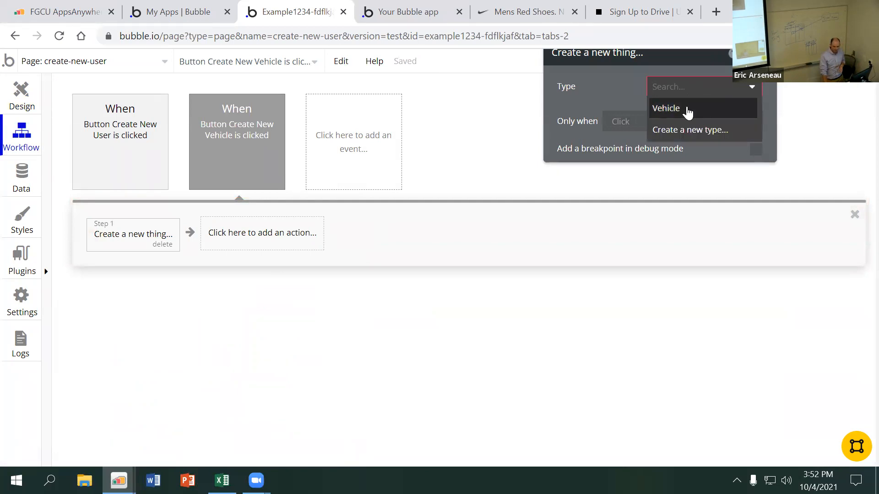
pyautogui.click(688, 111)
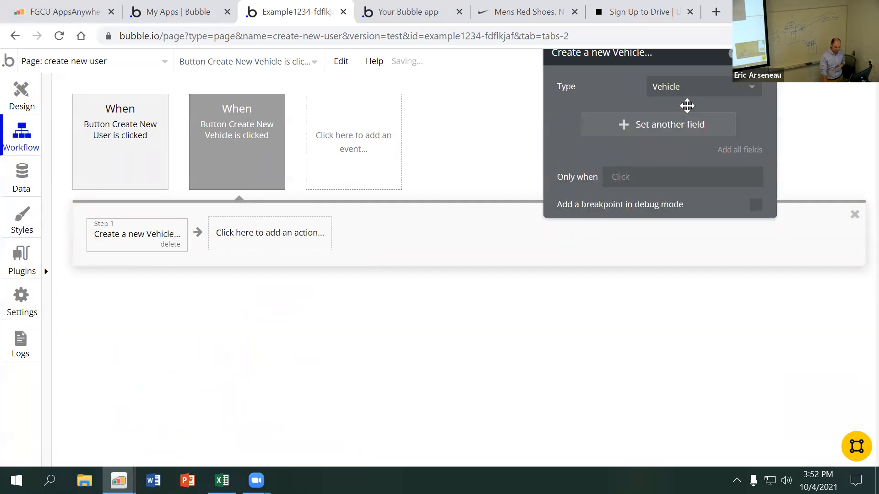
pyautogui.moveTo(651, 63); pyautogui.dragTo(614, 102)
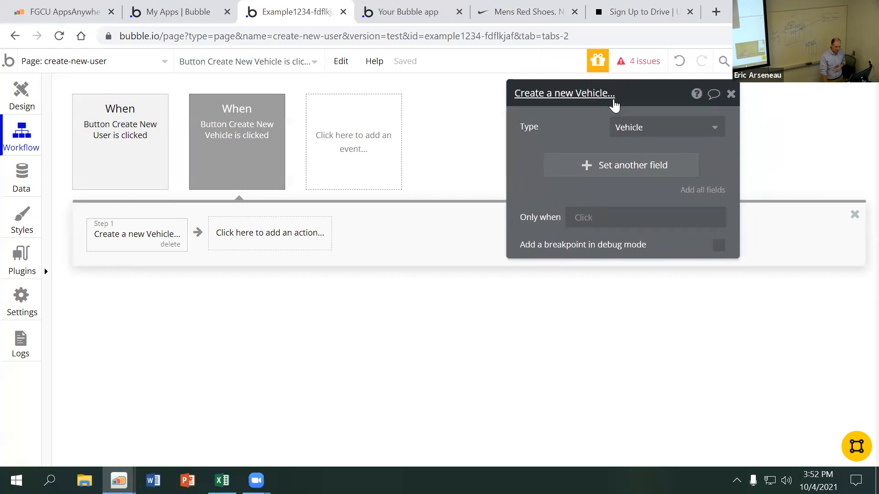
# Set the new Vehicle's make field to Input Make's value
pyautogui.click(608, 165)
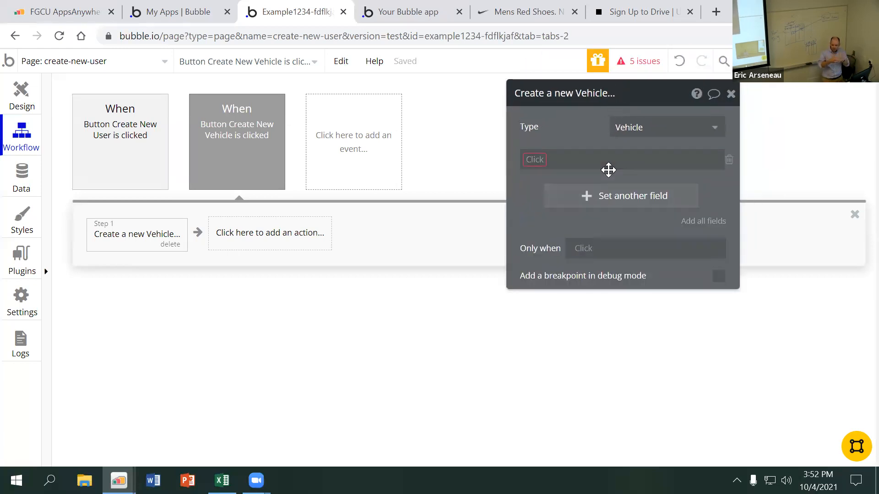
pyautogui.click(531, 164)
pyautogui.click(541, 178)
pyautogui.click(565, 160)
pyautogui.write('inpu')
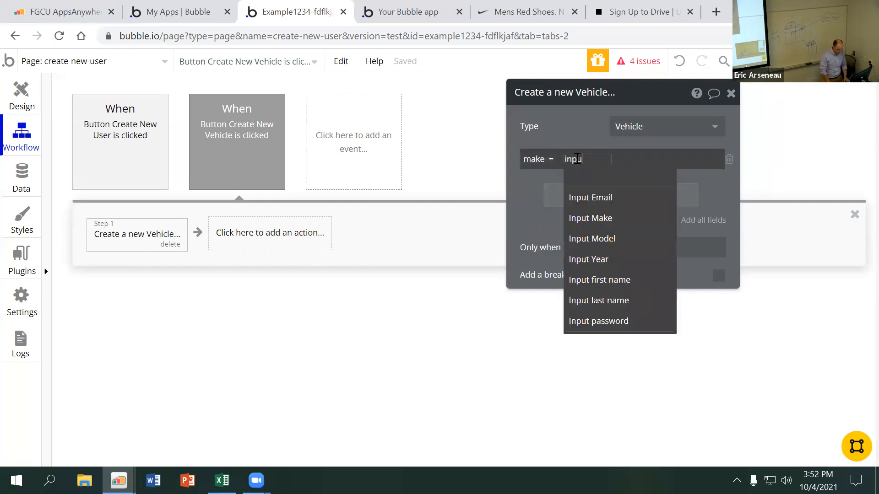
pyautogui.click(610, 204)
pyautogui.click(627, 176)
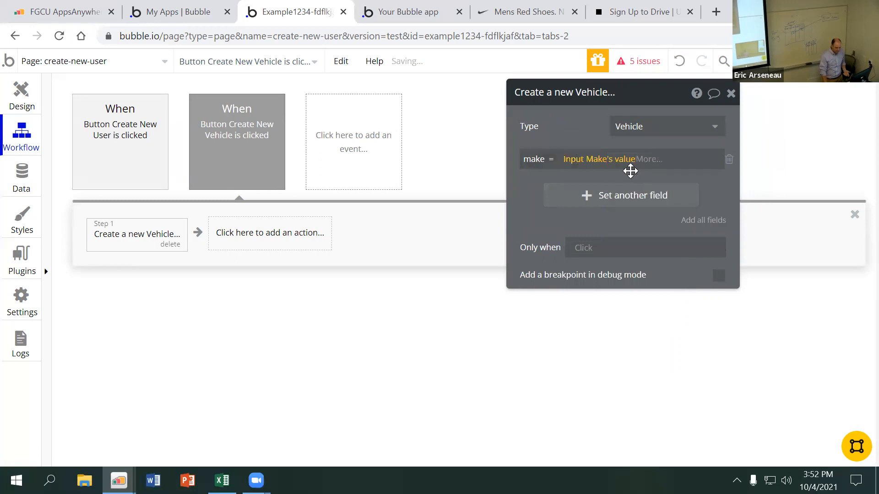
# Add the model field to the Create a new Vehicle action and set it to Input Model's value
pyautogui.click(602, 196)
pyautogui.click(535, 191)
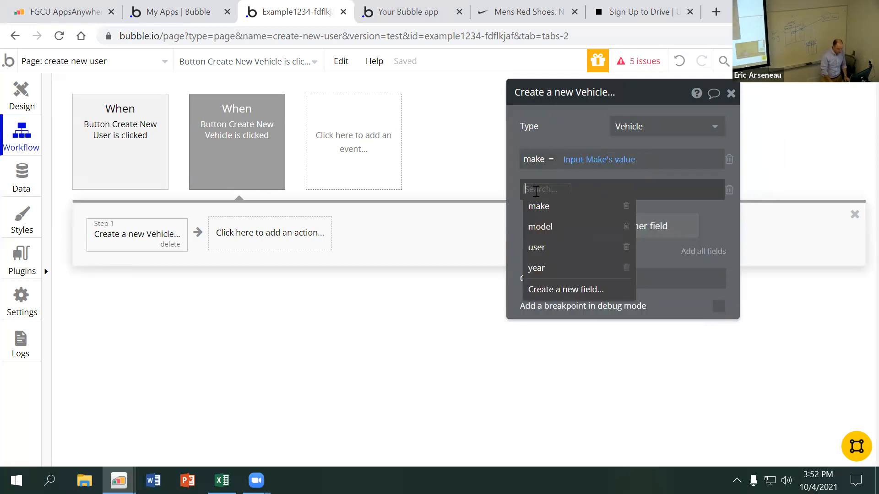
pyautogui.click(540, 227)
pyautogui.click(572, 189)
pyautogui.write('input')
pyautogui.click(619, 275)
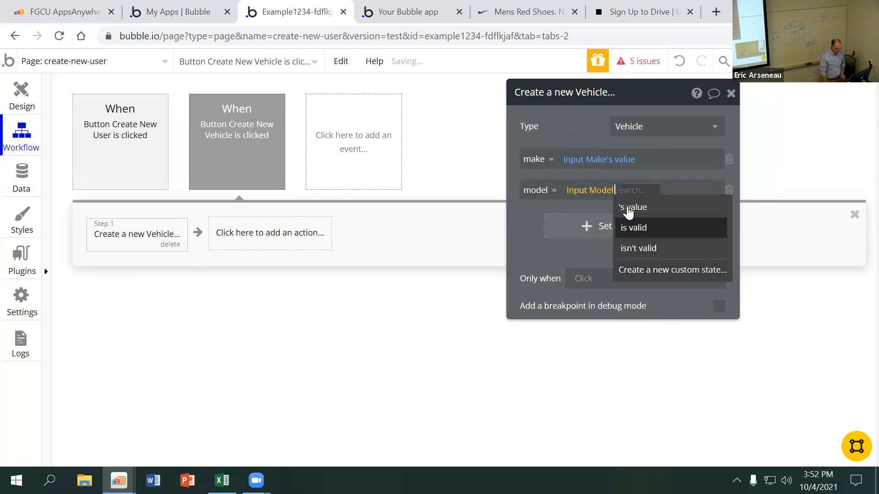
pyautogui.click(625, 209)
# Add the year field to the Create a new Vehicle action and set it to Input Year's value
pyautogui.click(538, 234)
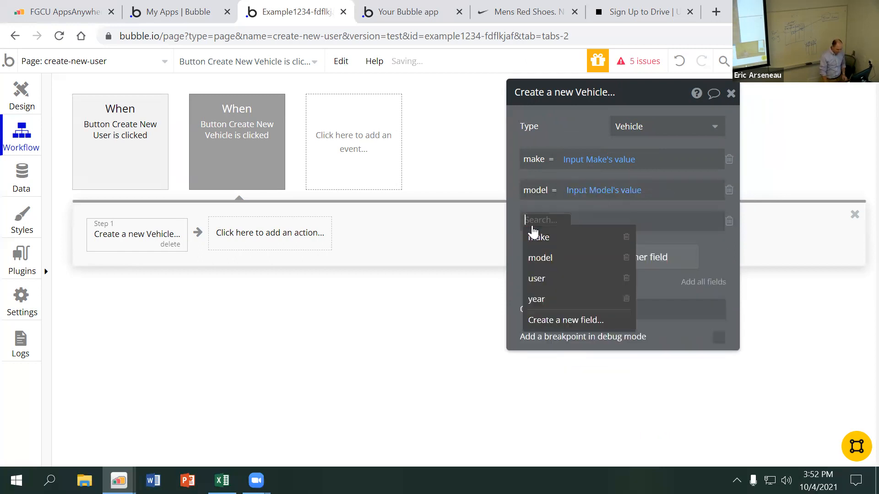
pyautogui.write('ye')
pyautogui.click(563, 237)
pyautogui.click(573, 220)
pyautogui.write('in')
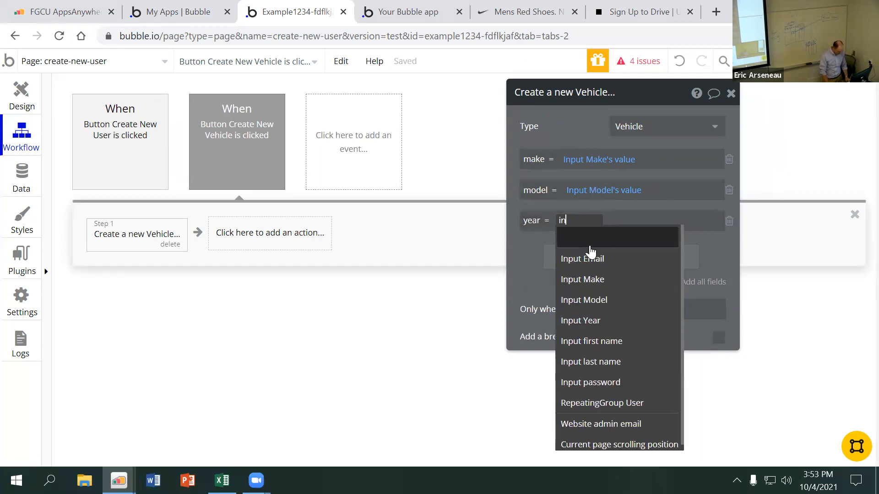
pyautogui.write('put')
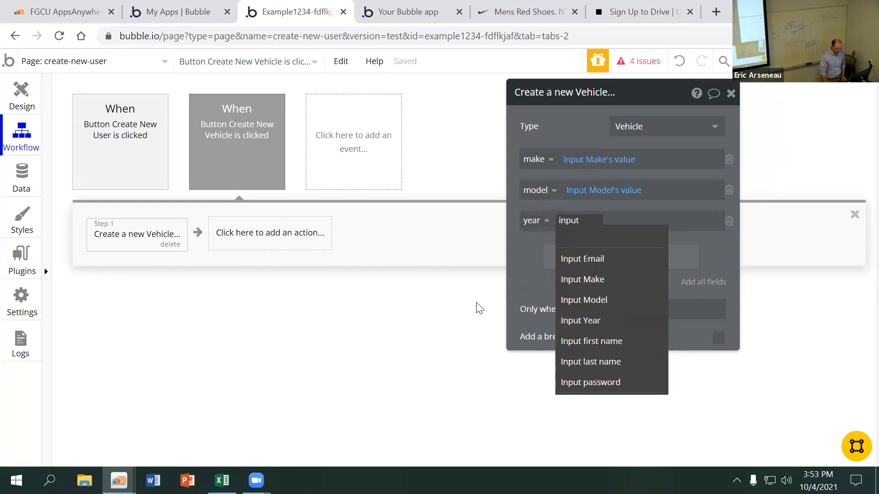
pyautogui.click(580, 320)
pyautogui.click(614, 238)
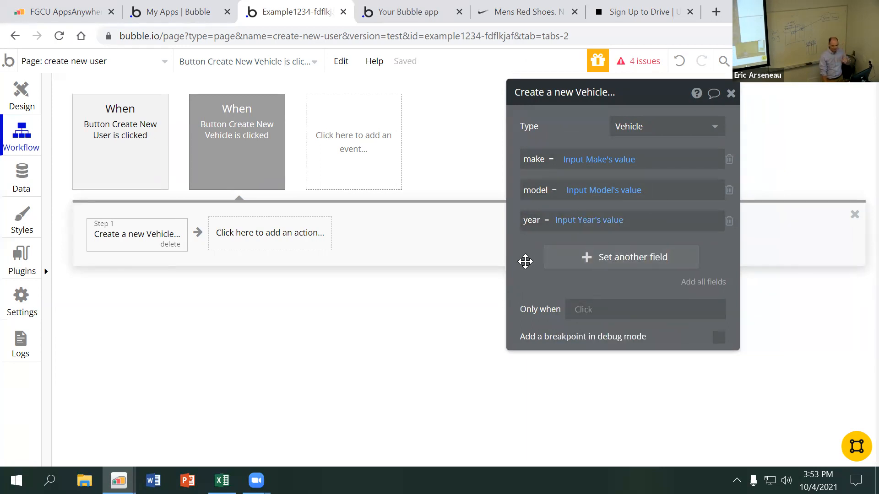
# Add the user field to the Create a new Vehicle action and have it add Current User
pyautogui.click(579, 251)
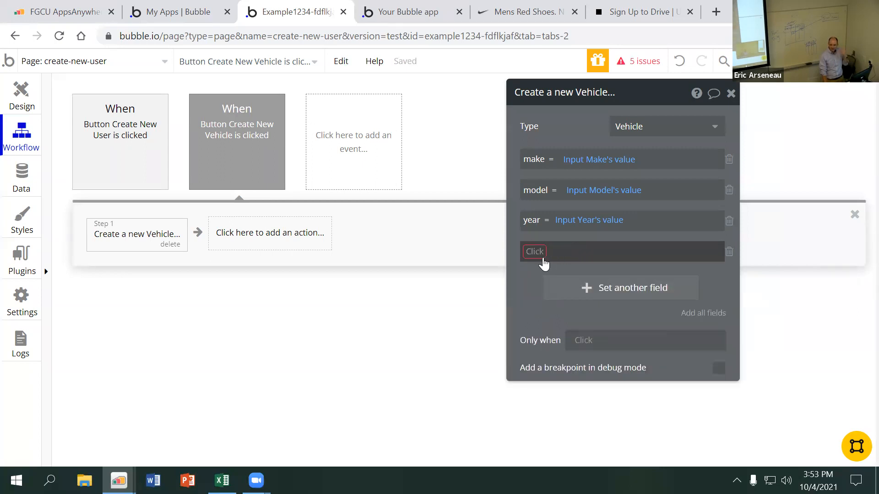
pyautogui.click(534, 251)
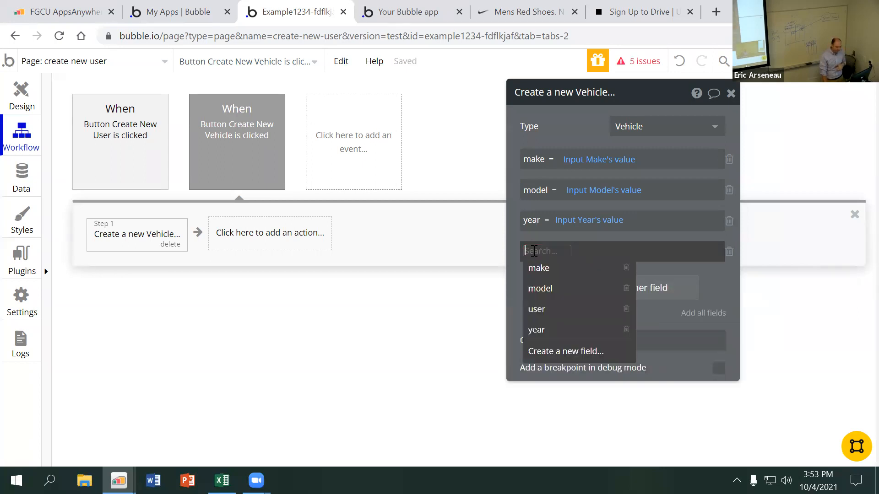
pyautogui.click(555, 308)
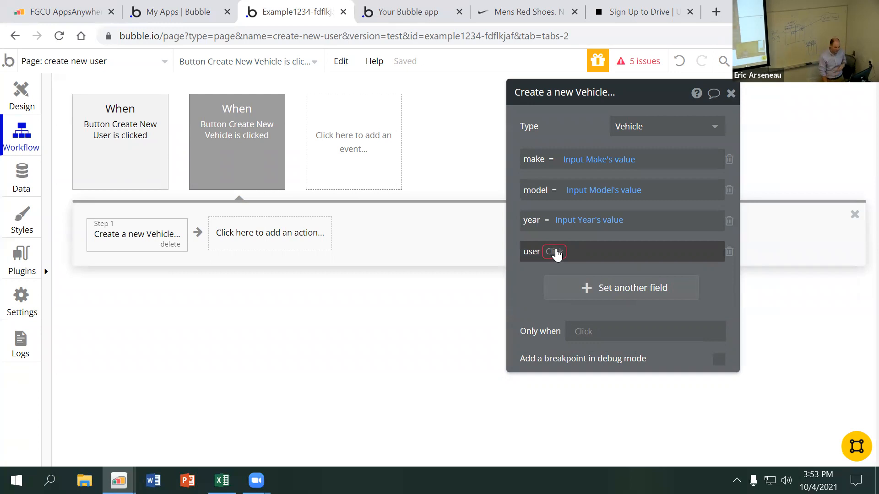
pyautogui.click(554, 252)
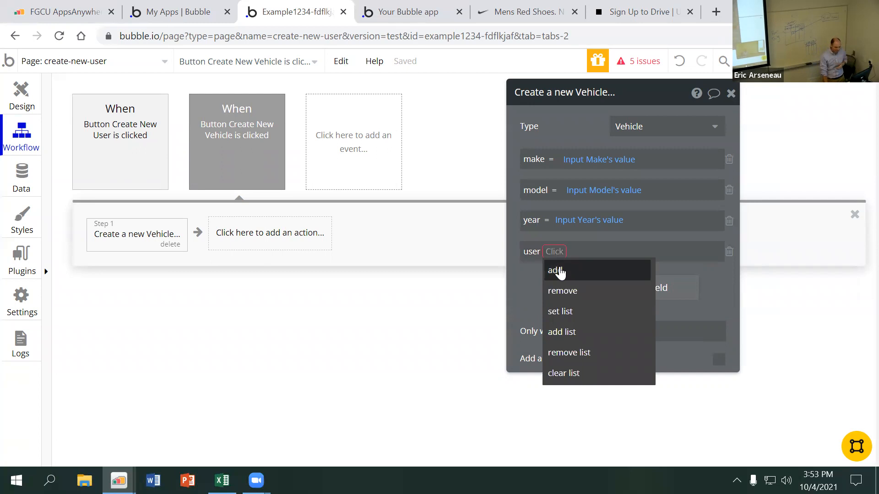
pyautogui.click(556, 271)
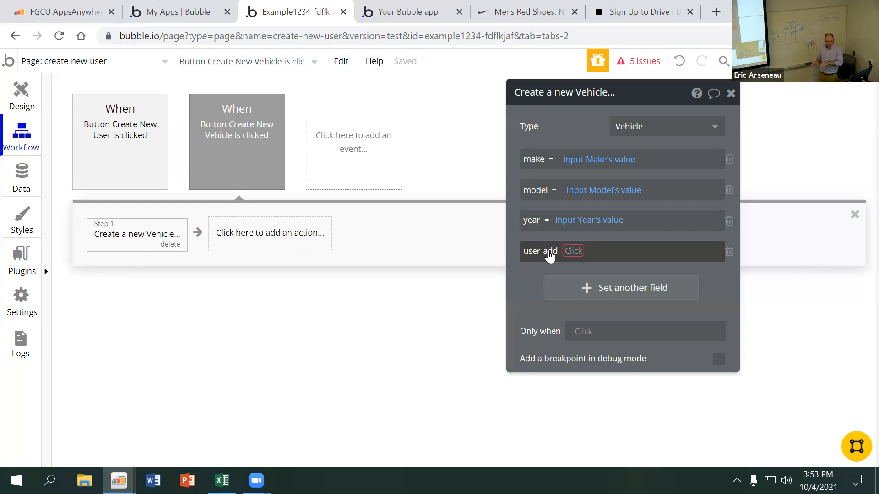
pyautogui.click(572, 251)
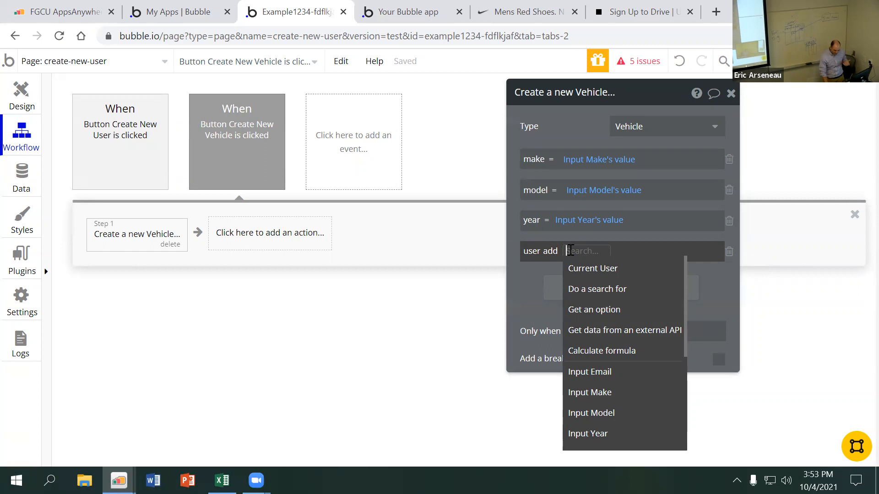
pyautogui.click(594, 269)
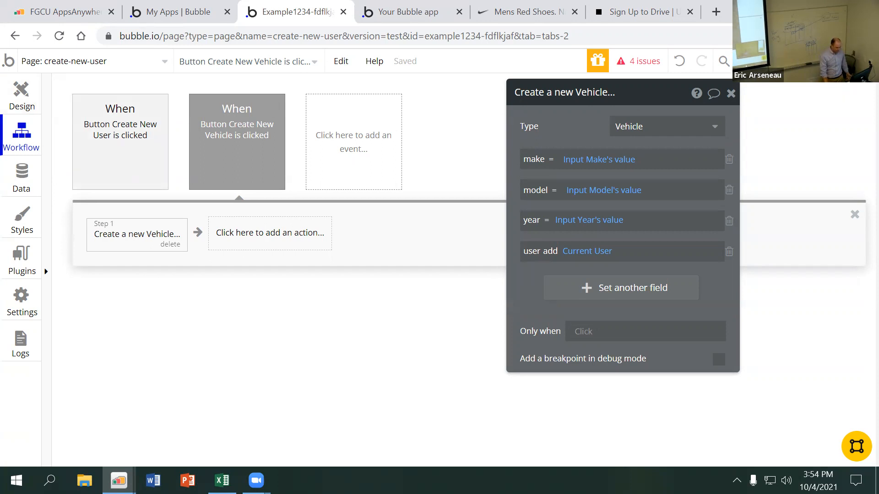
# Return to the page design and open a preview of the create-new-user page
pyautogui.click(29, 104)
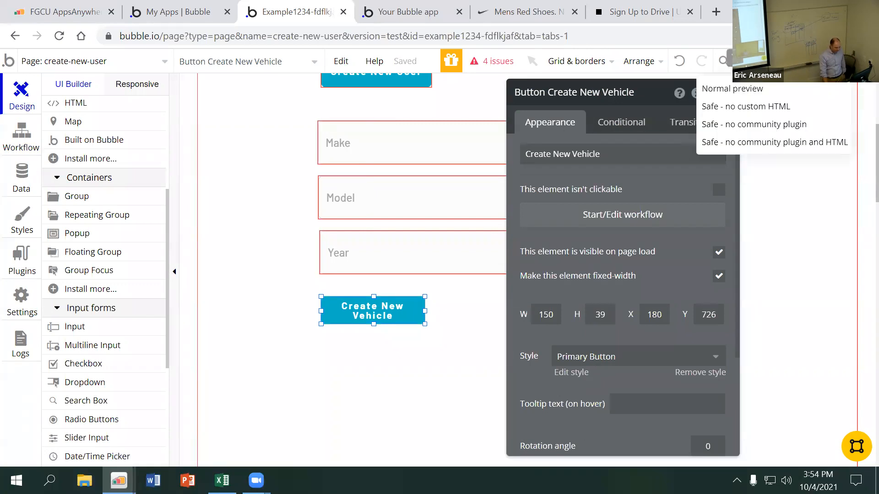
pyautogui.click(774, 61)
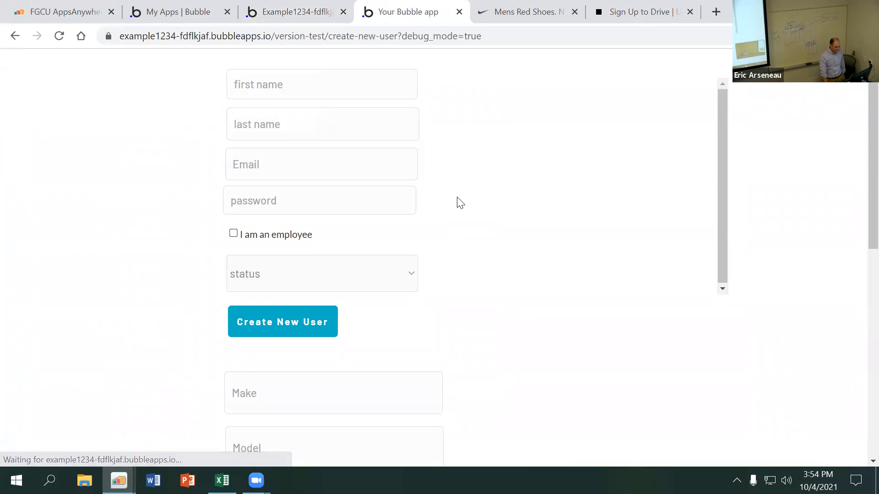
pyautogui.scroll(-5, 465, 339)
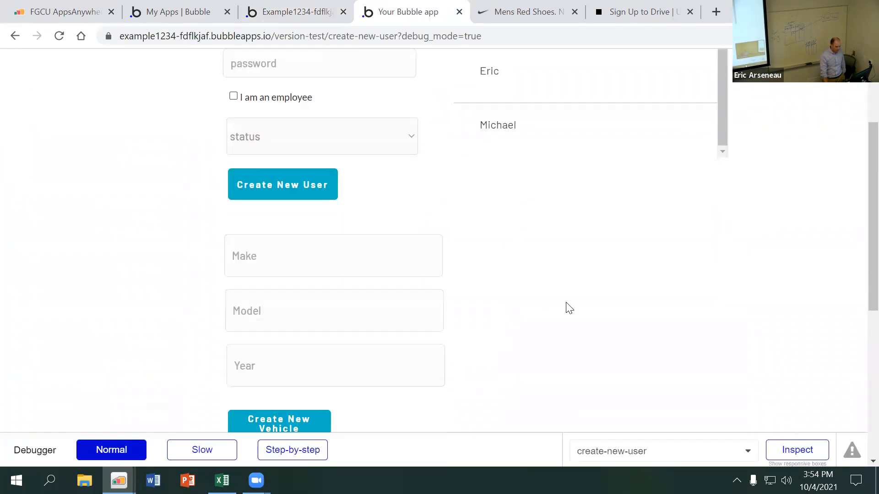
# Create a new vehicle in the preview with make Chevy, model Silverado and year 2021
pyautogui.click(388, 198)
pyautogui.write('Chevy')
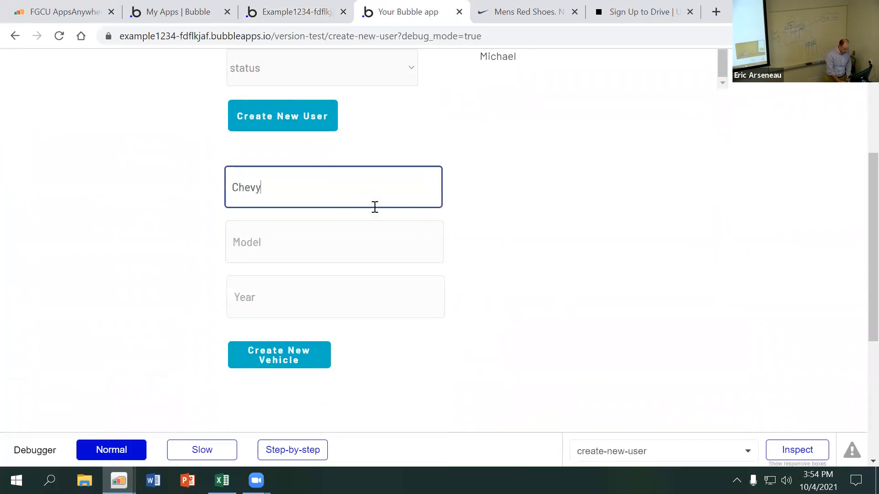
pyautogui.press('Tab')
pyautogui.write('S')
pyautogui.press('BackSpace')
pyautogui.write('Silverado')
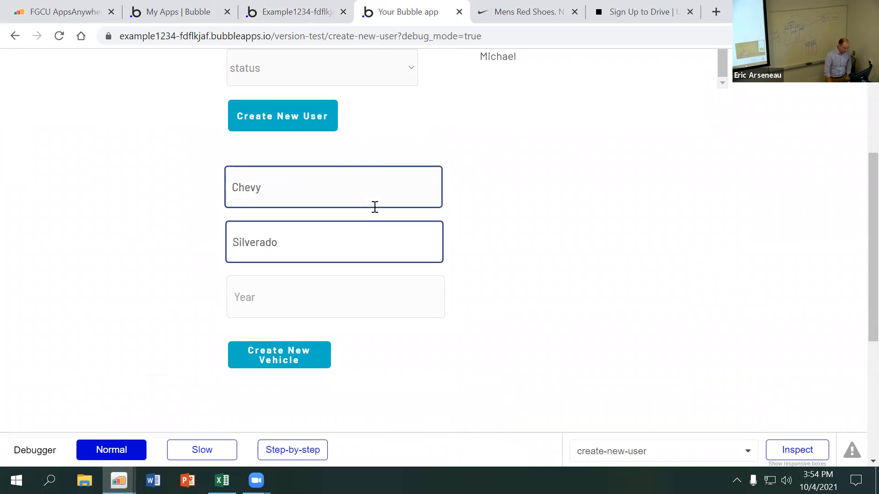
pyautogui.click(341, 293)
pyautogui.write('2021')
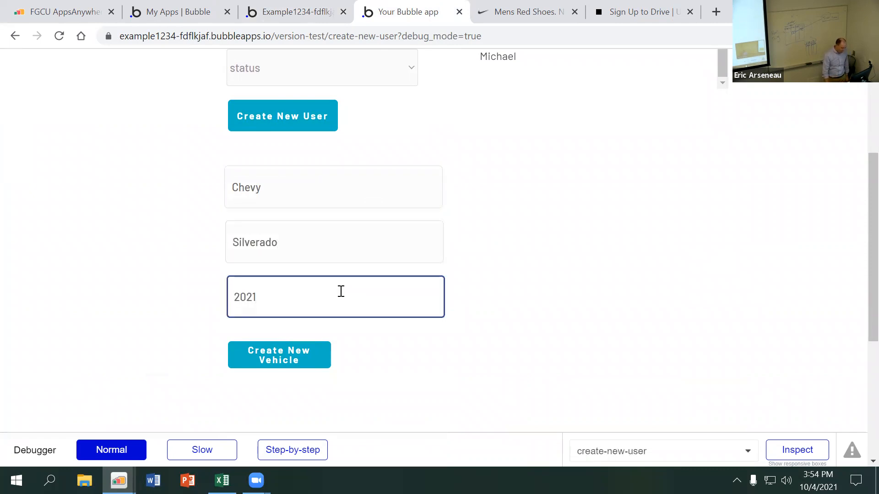
pyautogui.click(310, 357)
pyautogui.click(393, 308)
pyautogui.click(476, 285)
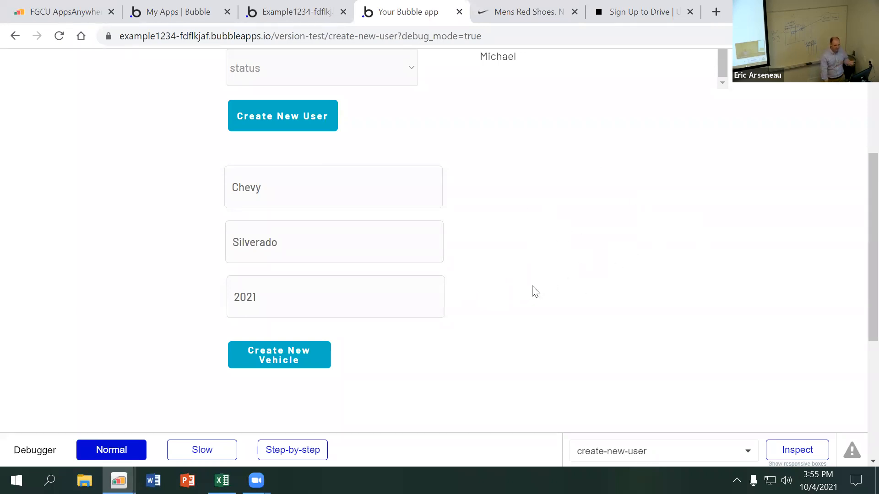
# Switch back to the Bubble editor and view the All Vehicles records in the app data
pyautogui.click(286, 10)
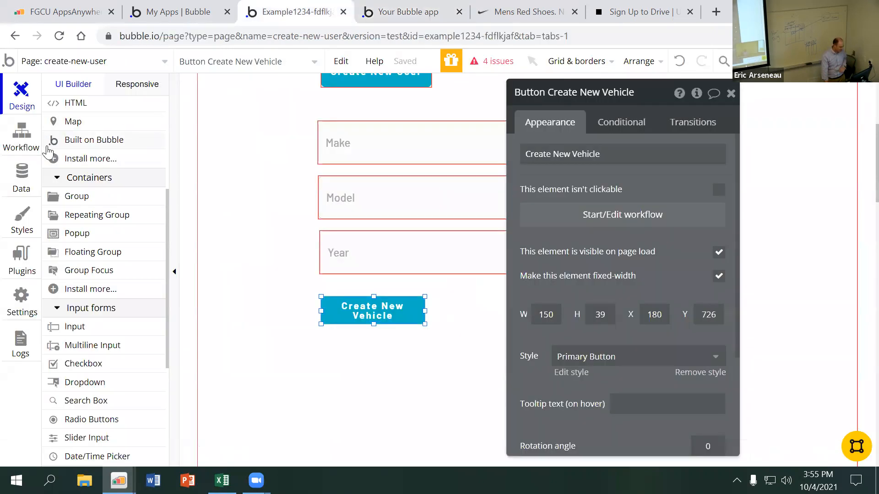
pyautogui.click(23, 176)
pyautogui.click(132, 196)
pyautogui.click(135, 210)
pyautogui.click(255, 123)
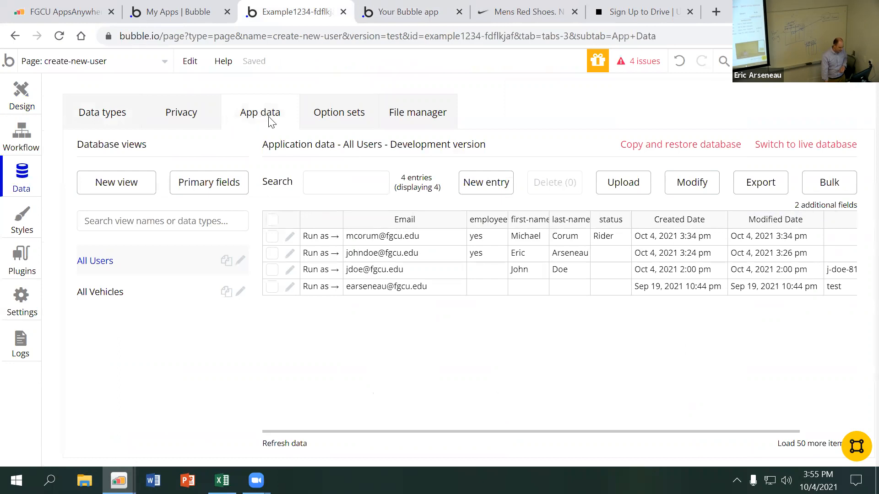
pyautogui.click(138, 294)
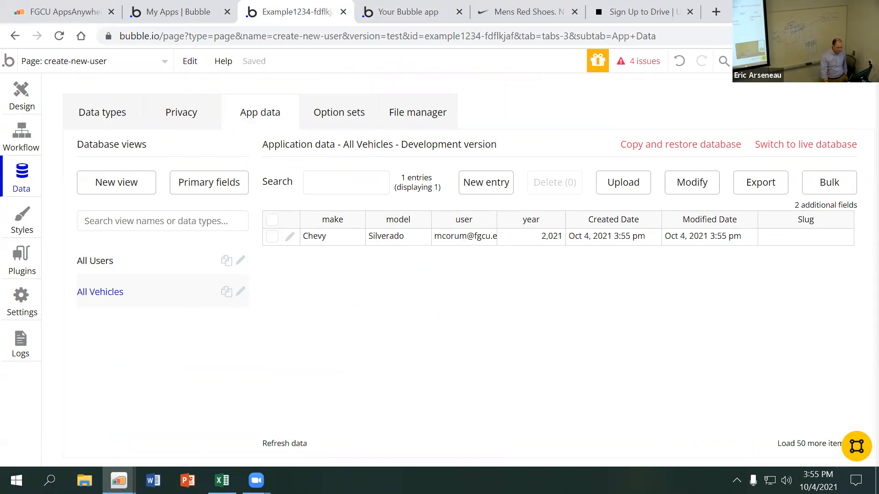
# Run the app as the second user listed in the All Users data
pyautogui.click(138, 265)
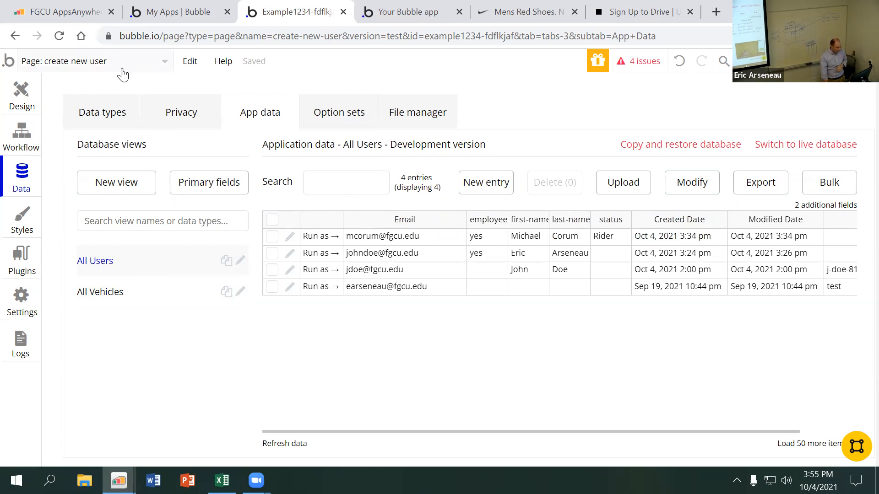
pyautogui.click(326, 255)
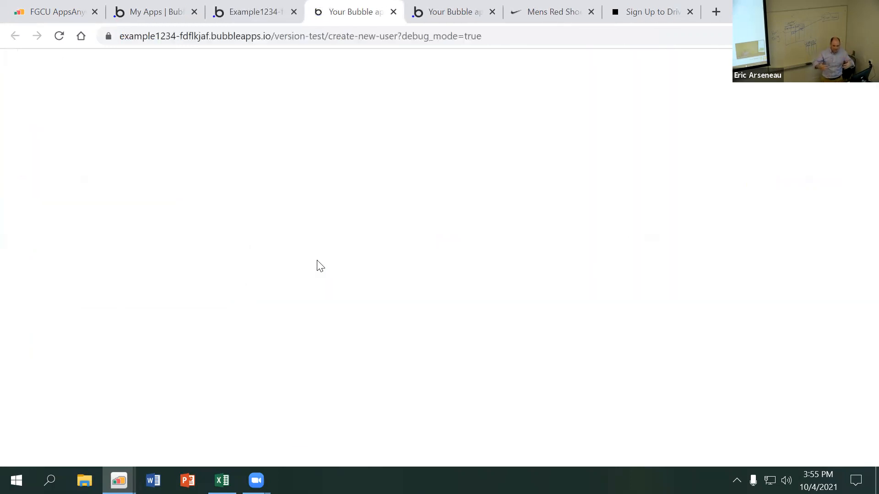
pyautogui.scroll(-3, 318, 266)
# Create a new vehicle as that user with make Chevy, model Camaro and year 2021
pyautogui.click(308, 255)
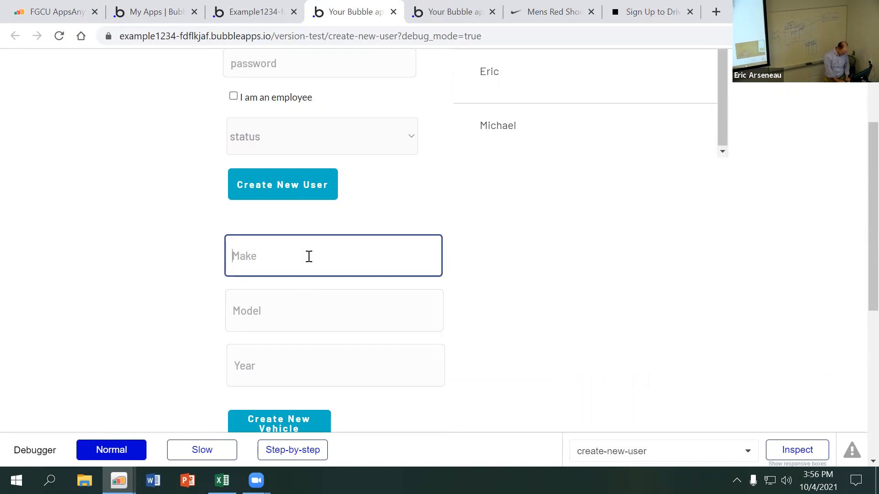
pyautogui.write('Chevy')
pyautogui.press('Tab')
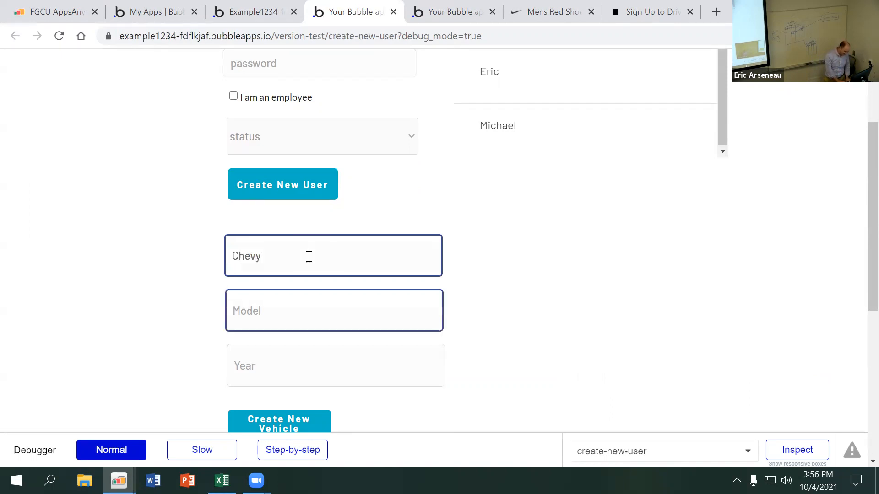
pyautogui.write('Camaro')
pyautogui.press('Tab')
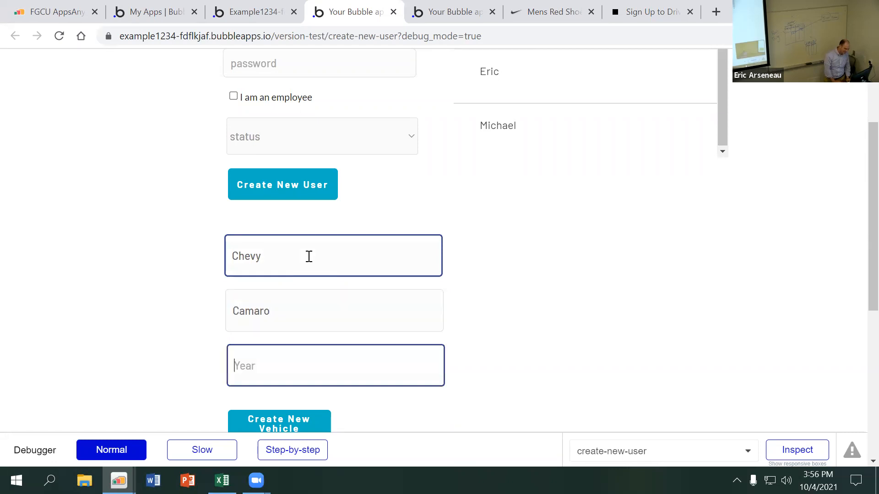
pyautogui.write('2021')
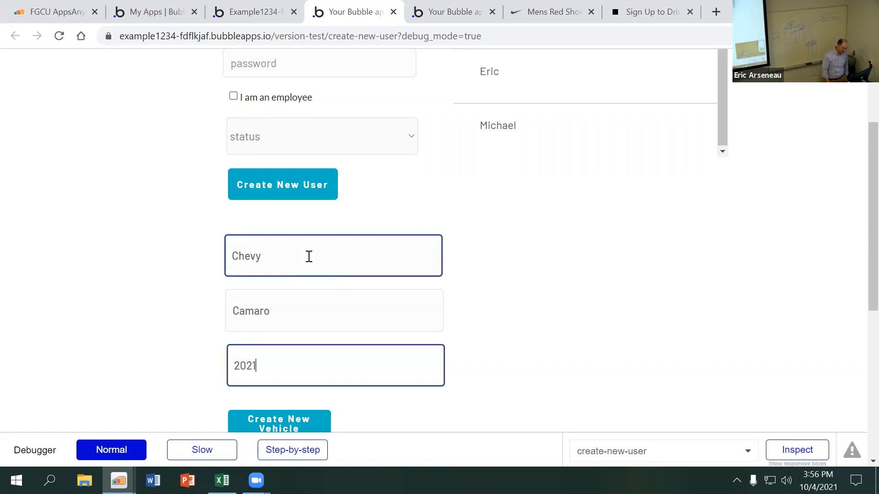
pyautogui.scroll(-1, 281, 247)
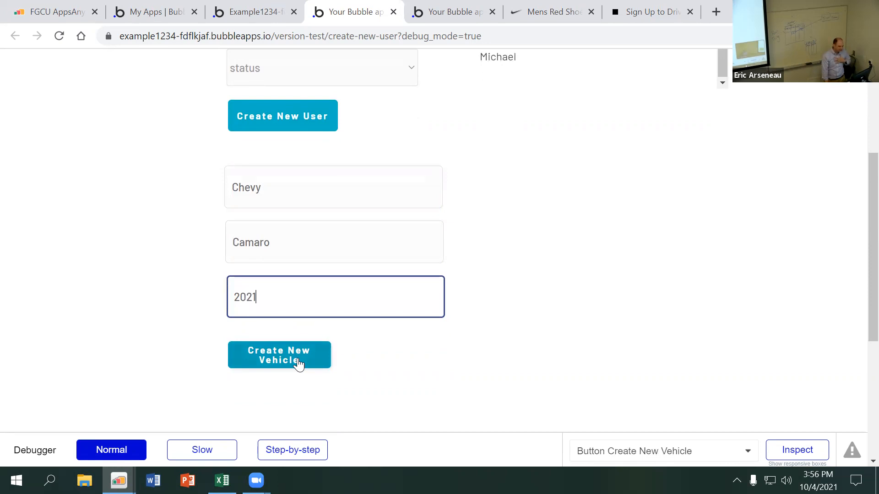
pyautogui.click(299, 365)
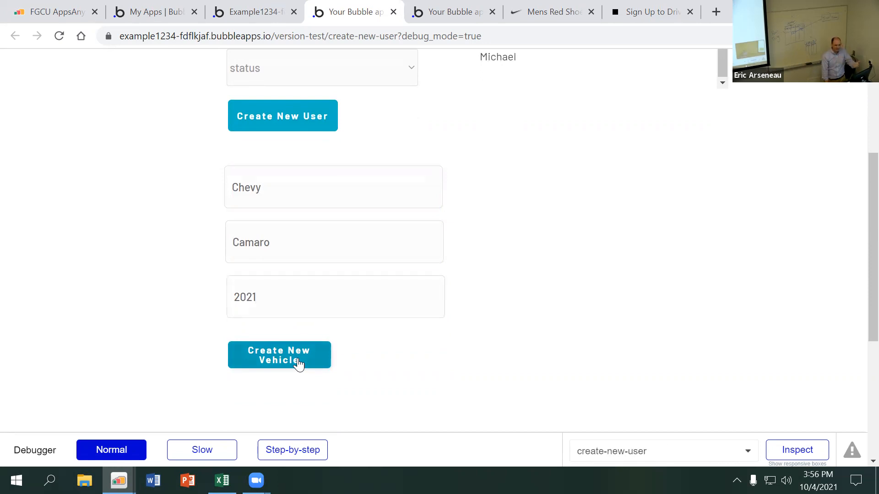
pyautogui.click(284, 169)
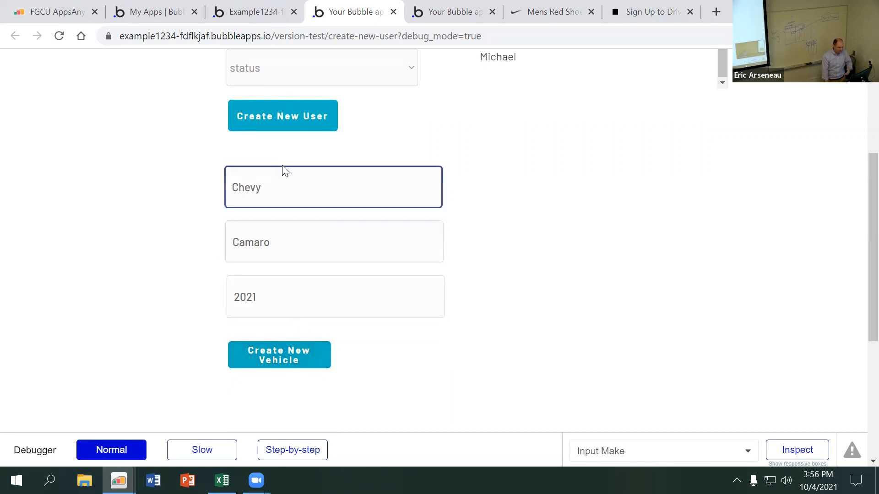
# Return to the editor's app data and check the user recorded for each entry in All Vehicles
pyautogui.click(260, 13)
pyautogui.click(213, 113)
pyautogui.click(234, 116)
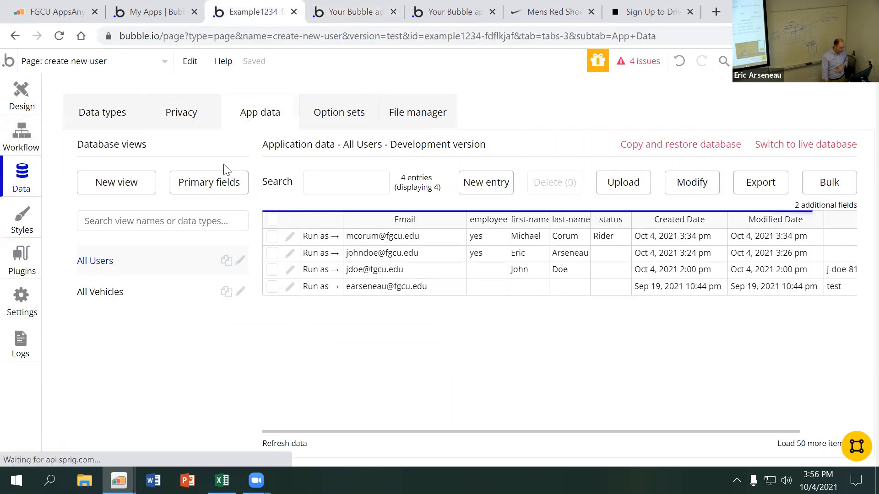
pyautogui.click(151, 293)
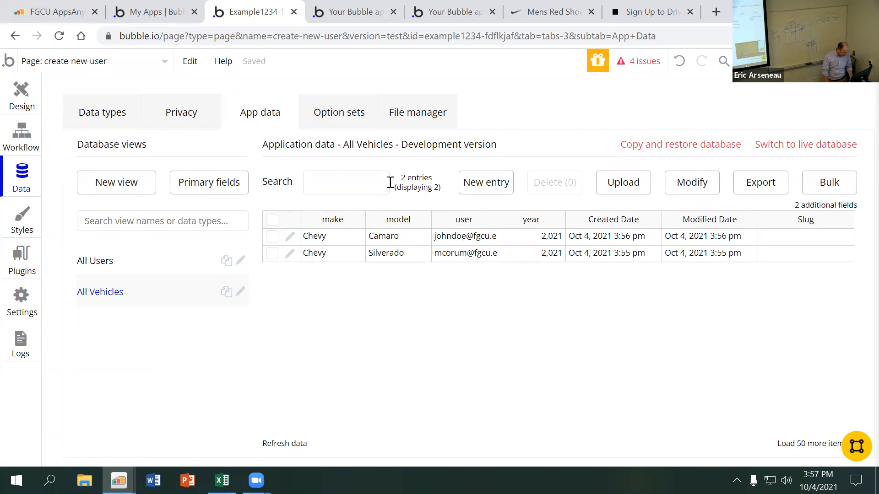
# Draw a repeating group about 319 by 288 px on the page beside the Make, Model and Year inputs
pyautogui.click(31, 106)
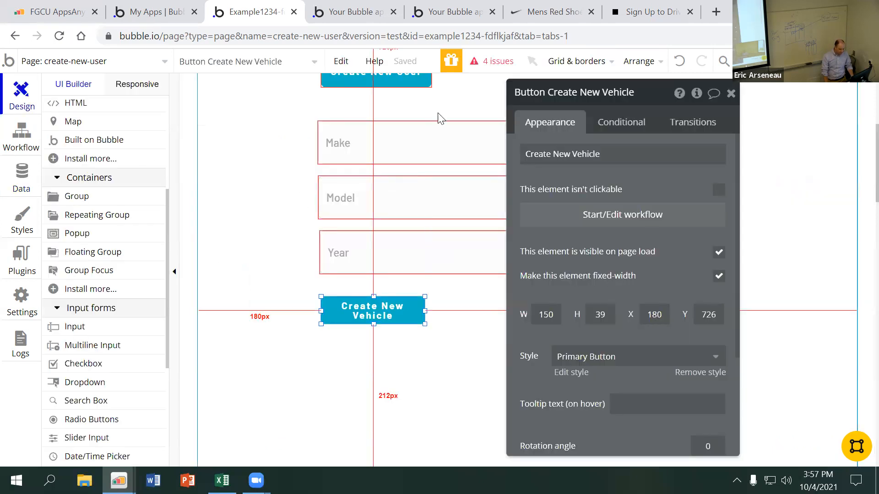
pyautogui.moveTo(618, 95); pyautogui.dragTo(374, 91)
pyautogui.click(486, 92)
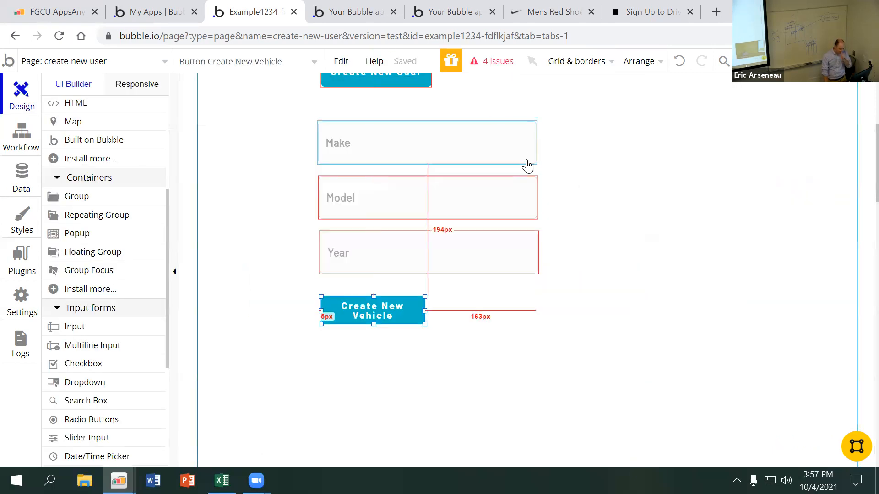
pyautogui.click(122, 216)
pyautogui.moveTo(590, 119); pyautogui.dragTo(808, 316)
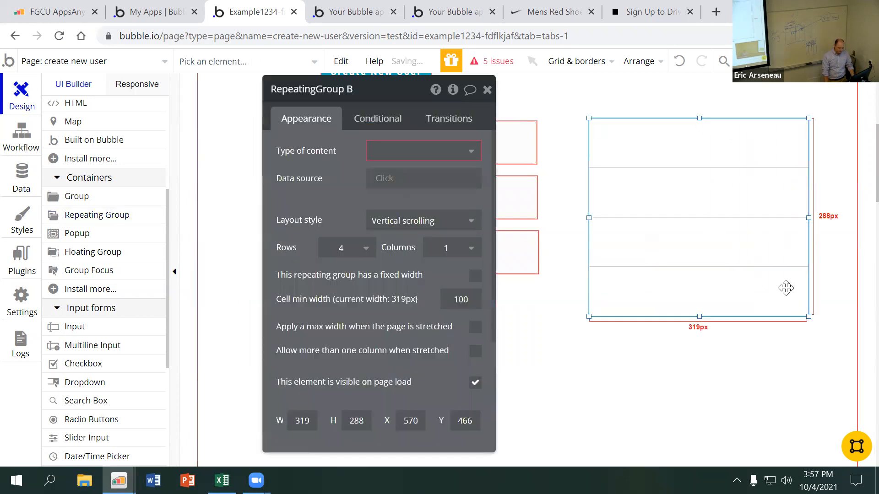
# Set the new repeating group's type of content to Vehicle and its data source to an unconstrained search for Vehicles
pyautogui.click(389, 152)
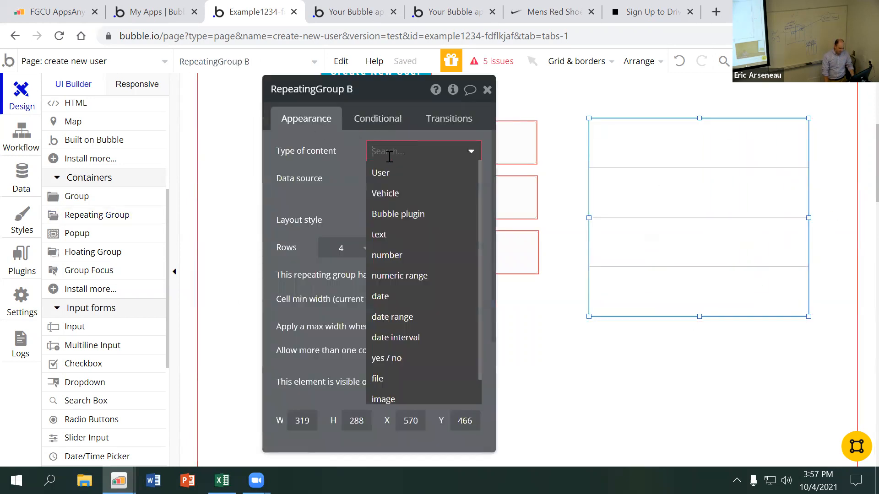
pyautogui.click(398, 193)
pyautogui.click(394, 179)
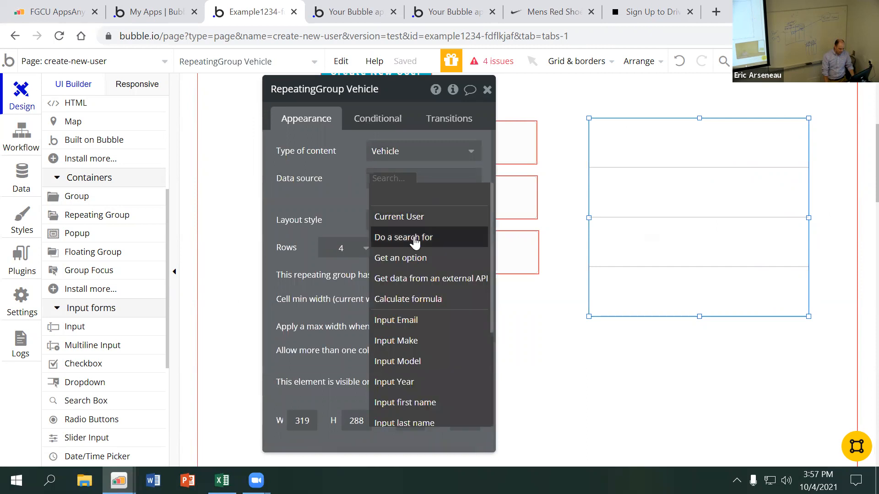
pyautogui.click(405, 237)
pyautogui.click(208, 122)
pyautogui.click(188, 163)
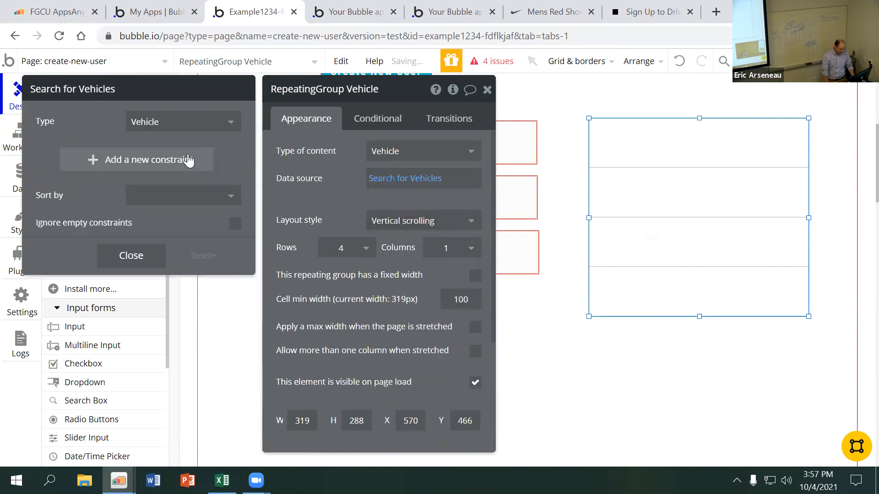
pyautogui.click(151, 256)
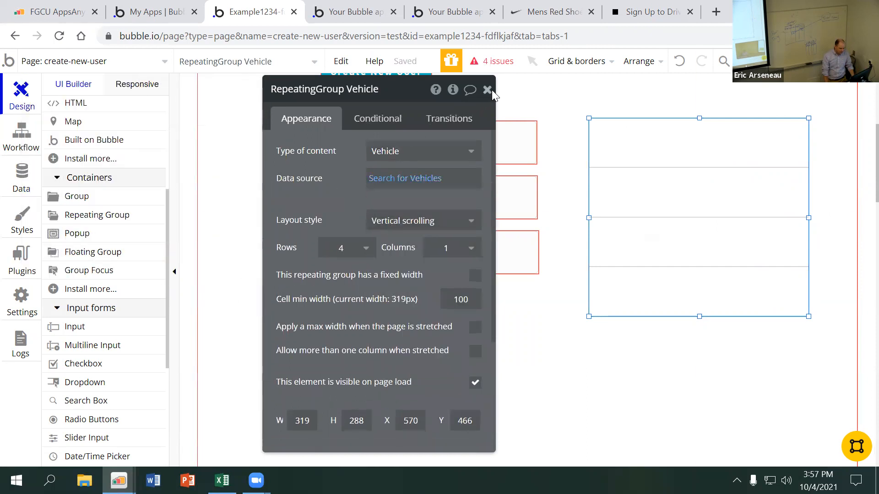
# Add a text about 188 by 40 px in the vehicle repeating group's first cell, showing Current cell's Vehicle's make
pyautogui.click(488, 90)
pyautogui.scroll(5, 101, 211)
pyautogui.click(94, 161)
pyautogui.moveTo(600, 132); pyautogui.dragTo(728, 158)
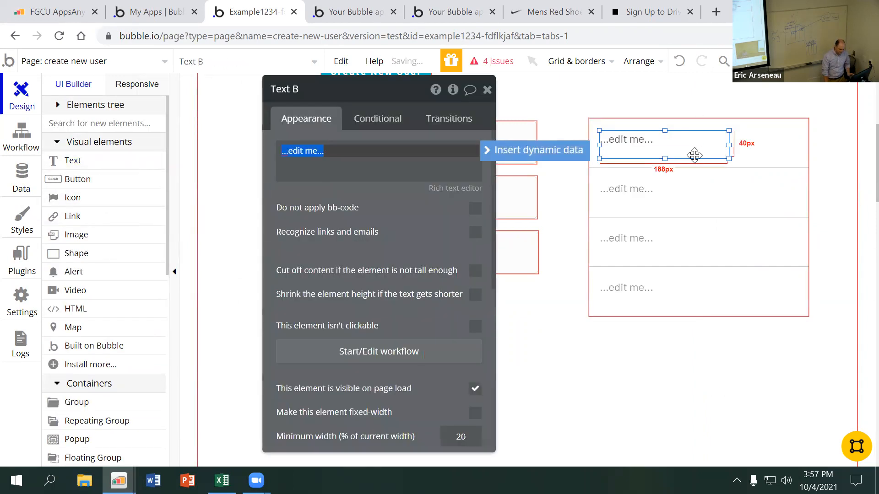
pyautogui.click(498, 157)
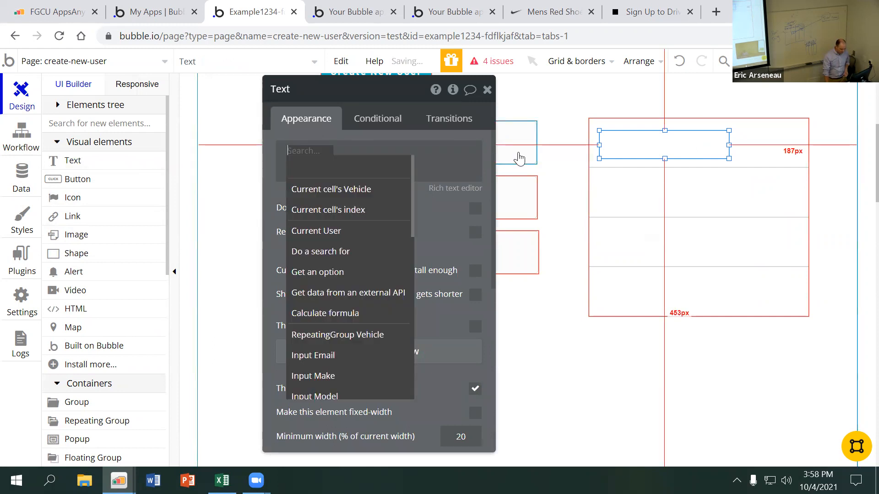
pyautogui.click(396, 188)
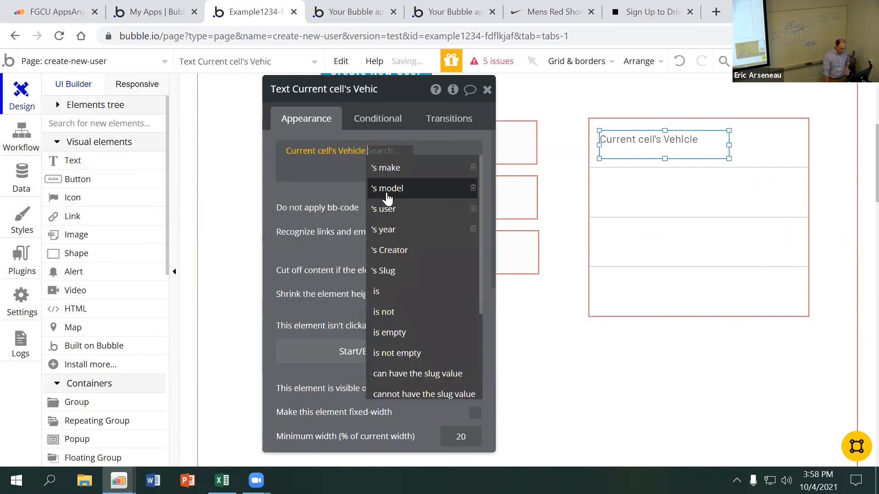
pyautogui.click(408, 169)
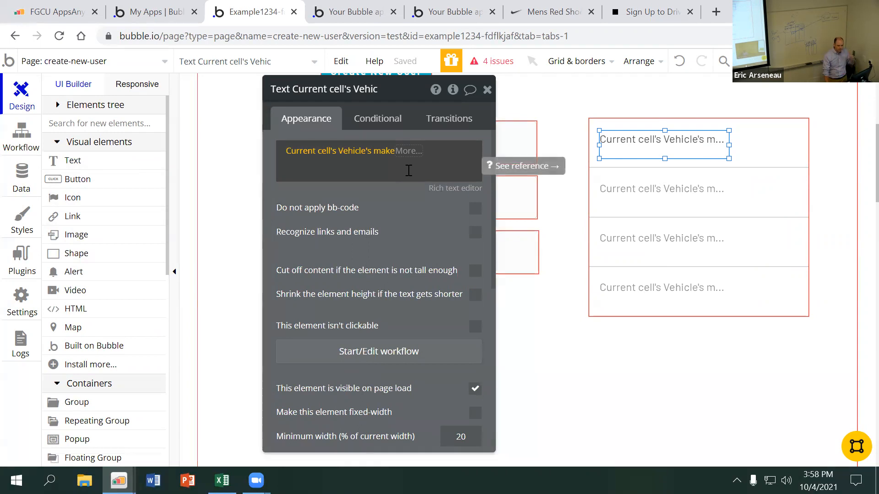
pyautogui.click(394, 207)
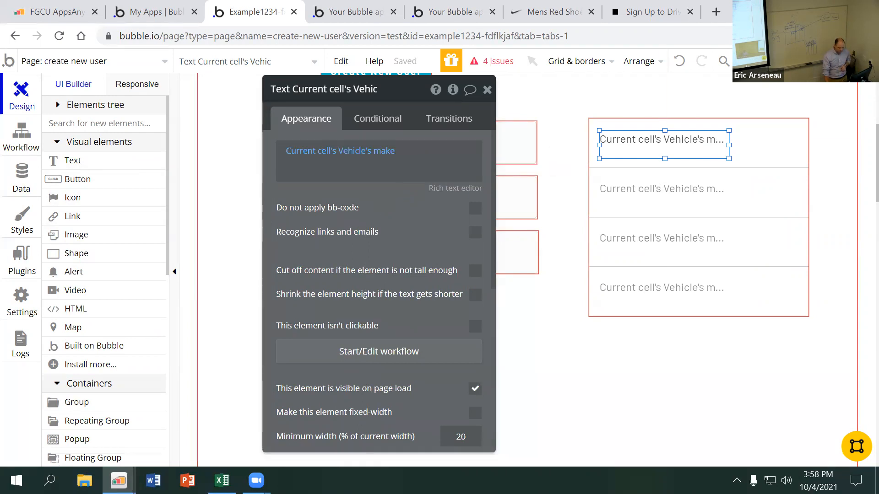
# Preview the page to check the makes in the vehicle list and return to the editor
pyautogui.click(817, 61)
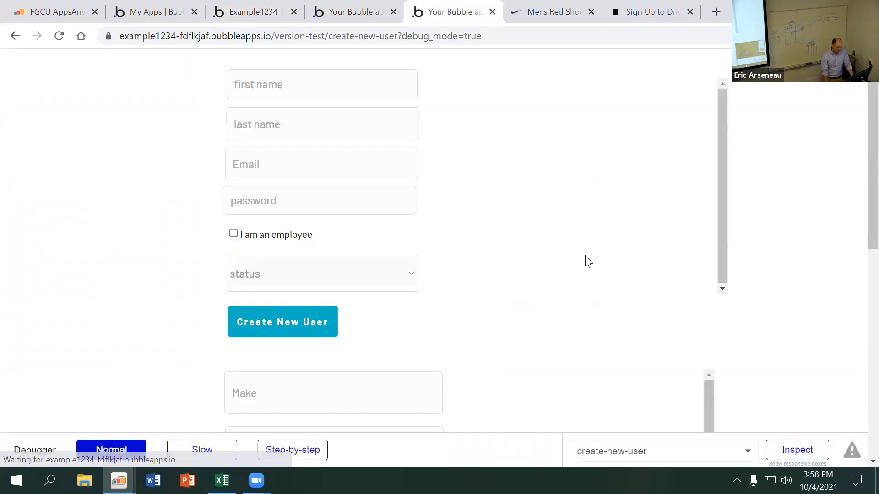
pyautogui.scroll(-5, 753, 256)
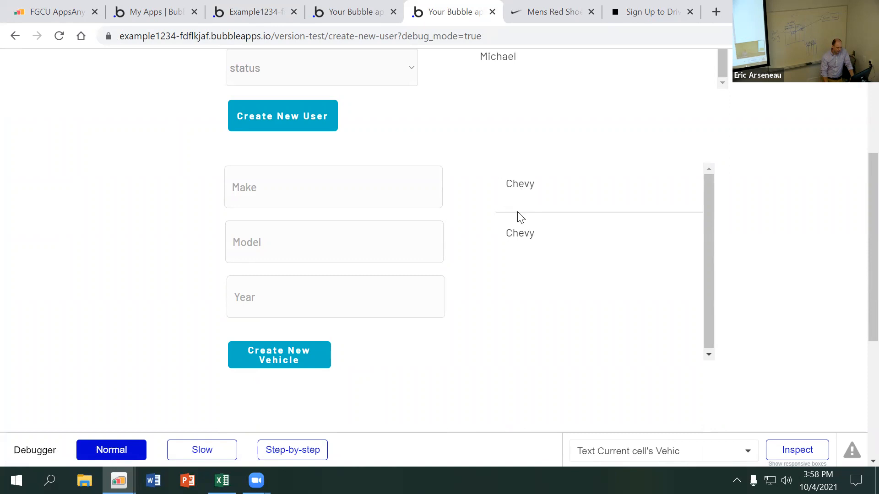
pyautogui.click(161, 12)
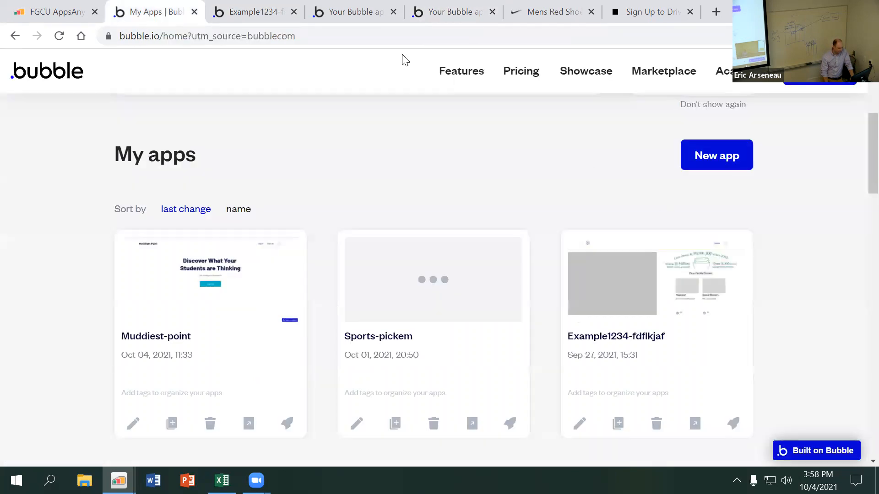
pyautogui.click(256, 13)
# Move the first-name text in the user repeating group to about X 14, Y 17 within its cell
pyautogui.scroll(5, 558, 165)
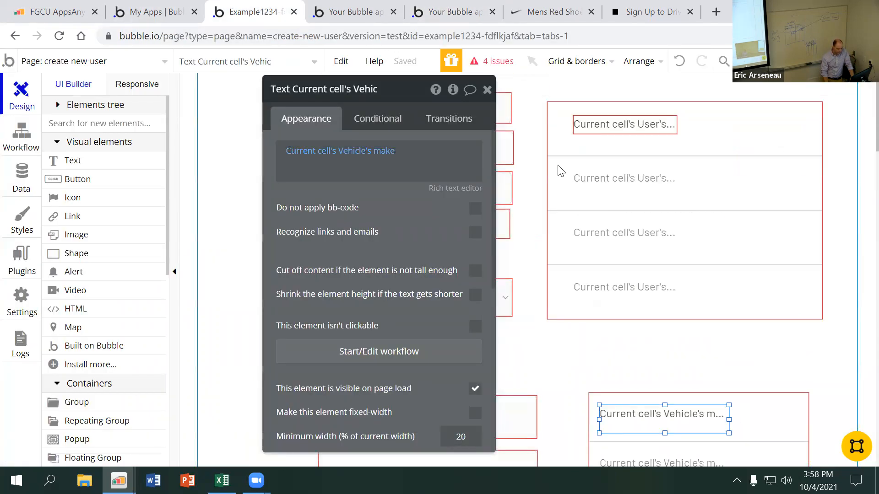
pyautogui.press('Escape')
pyautogui.moveTo(606, 124); pyautogui.dragTo(593, 120)
pyautogui.doubleClick(592, 120)
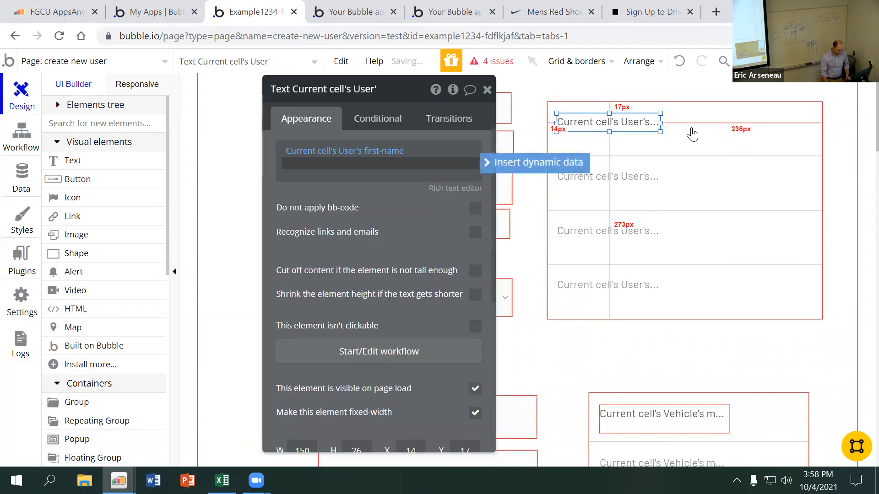
# Duplicate the first-name text directly beneath the original and make the copy show Current cell's User's last-name
pyautogui.hotkey('ctrl', 'c')
pyautogui.hotkey('ctrl', 'v')
pyautogui.moveTo(639, 127); pyautogui.dragTo(632, 140)
pyautogui.click(366, 152)
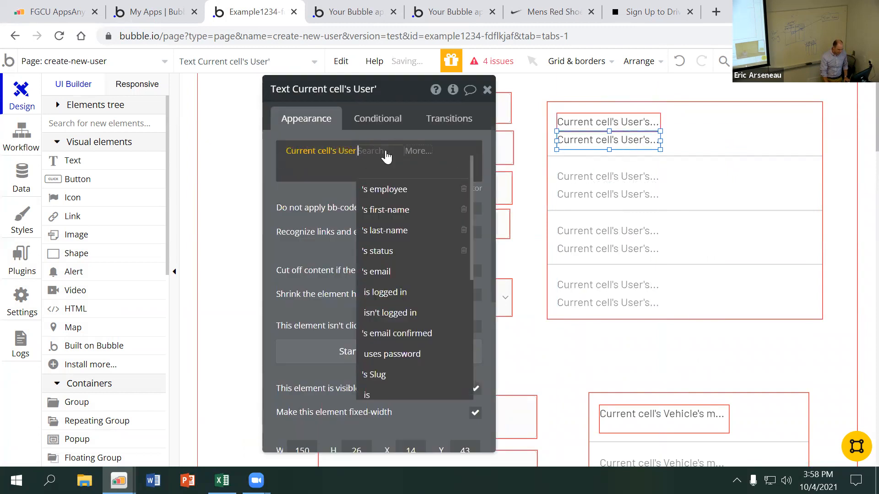
pyautogui.click(408, 231)
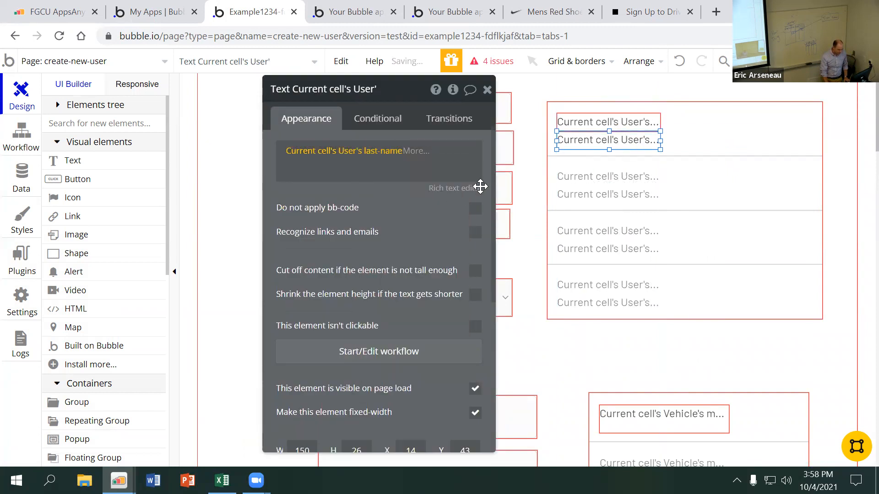
# Place another copy of the text beside the first name at about X 181, Y 17, showing Current cell's User's status
pyautogui.click(652, 127)
pyautogui.click(624, 141)
pyautogui.moveTo(622, 141); pyautogui.dragTo(732, 124)
pyautogui.click(394, 160)
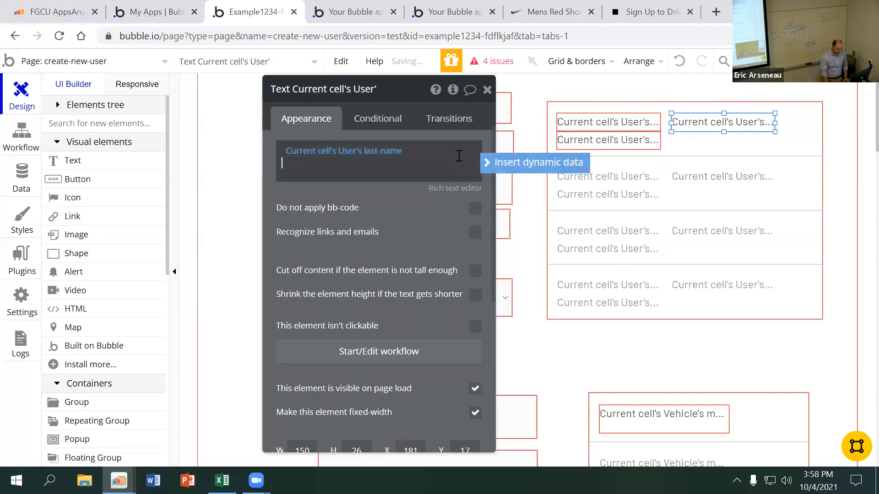
pyautogui.click(391, 151)
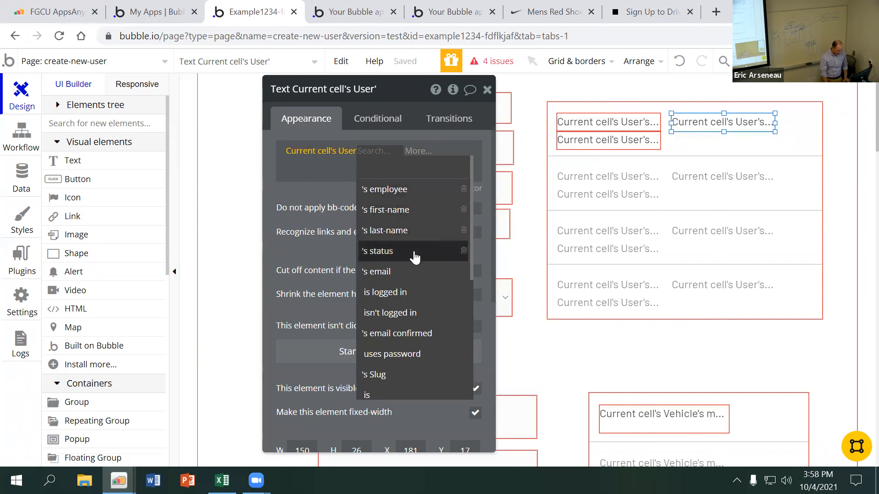
pyautogui.click(415, 253)
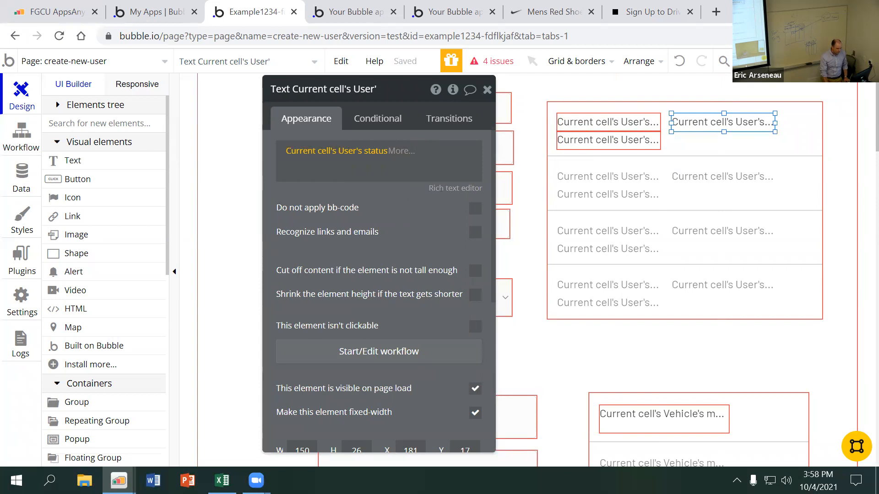
# Preview the page and check the names and statuses in the user list and the entries in the vehicle list
pyautogui.click(808, 61)
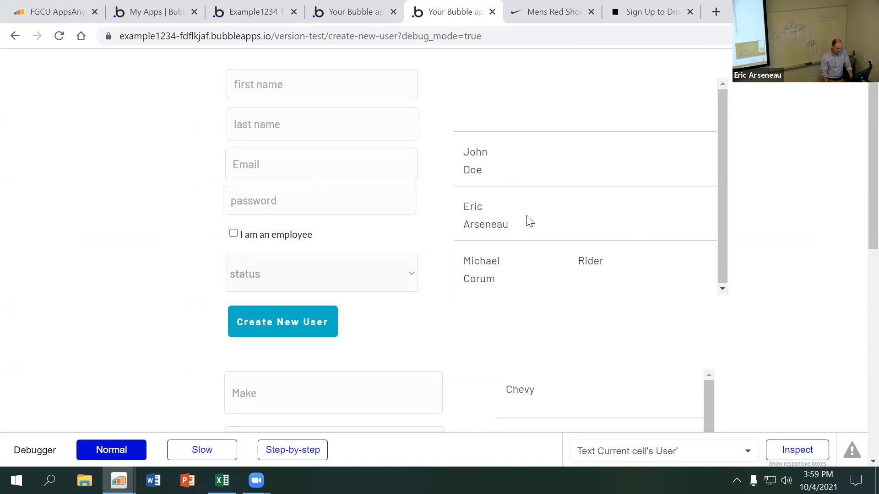
pyautogui.scroll(-6, 806, 183)
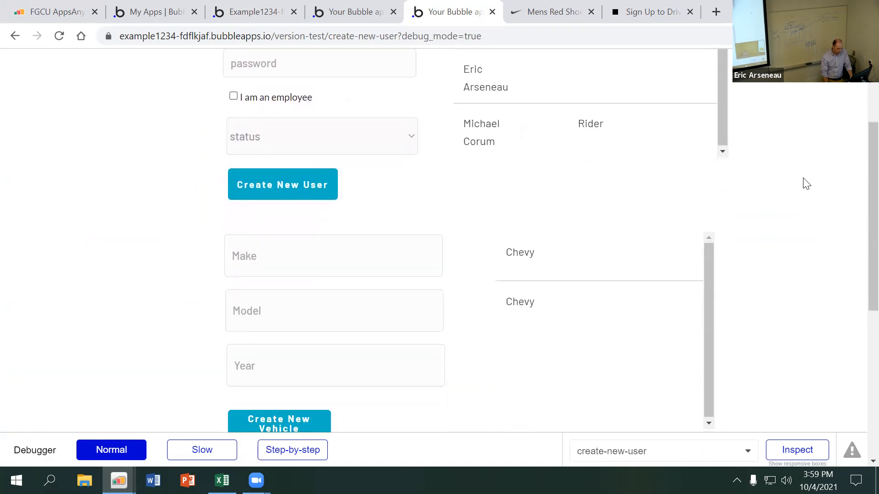
pyautogui.scroll(6, 807, 183)
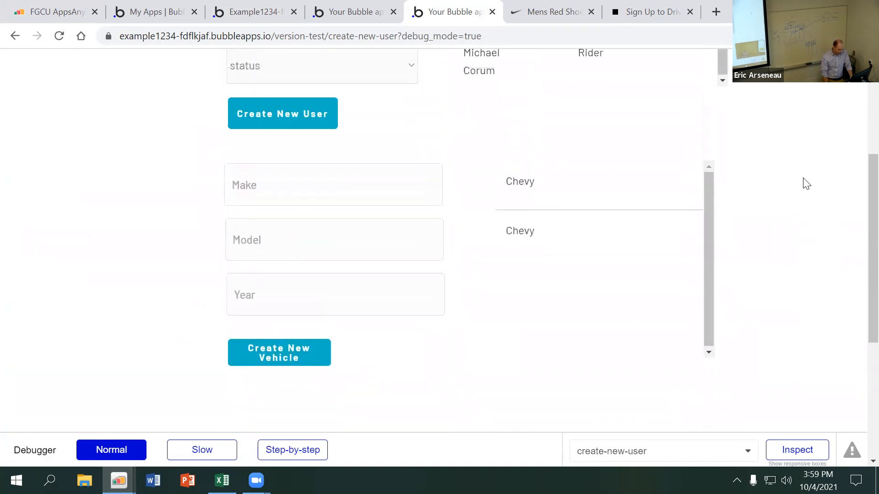
pyautogui.scroll(1, 806, 184)
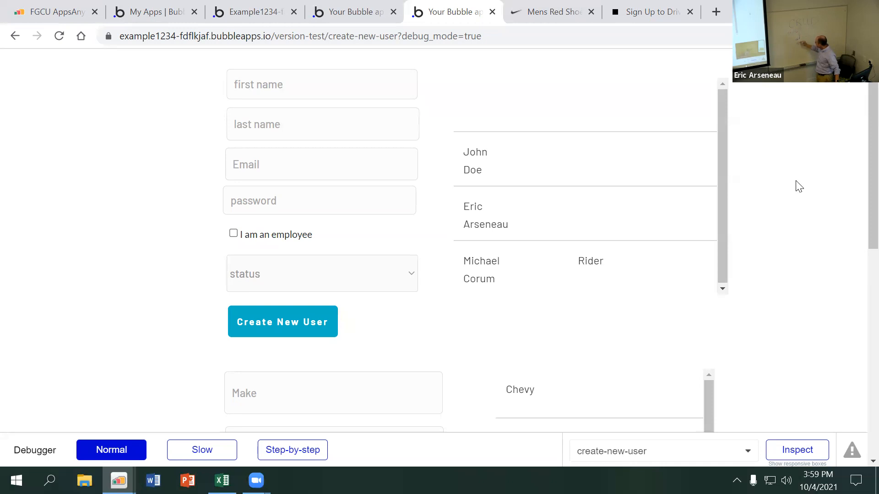
pyautogui.click(249, 76)
pyautogui.click(250, 68)
pyautogui.click(326, 211)
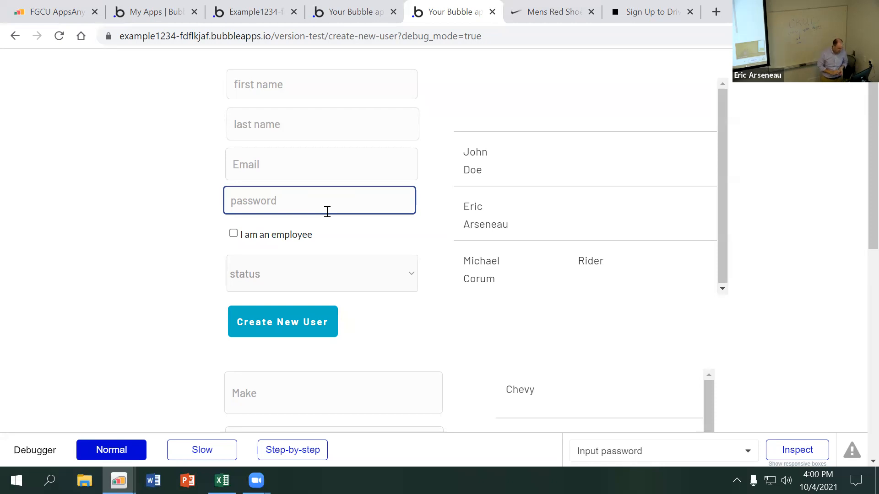
# Return to the page editor and close the status text's properties
pyautogui.click(253, 13)
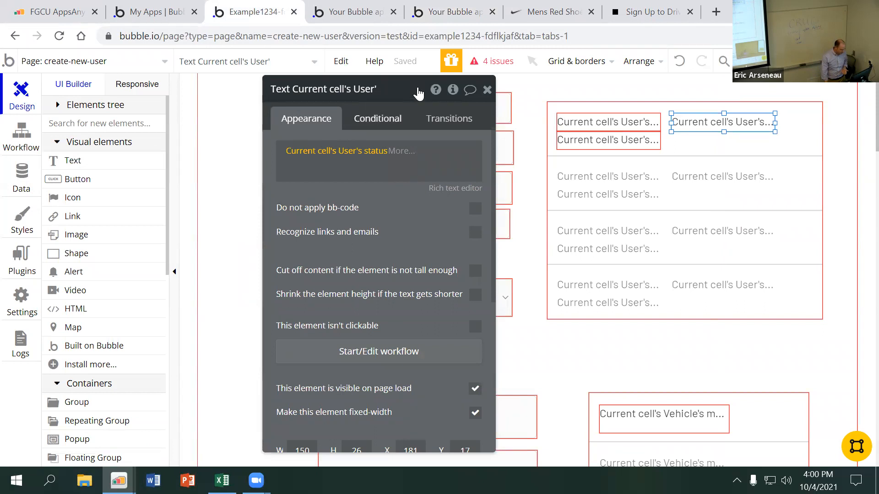
pyautogui.click(487, 90)
pyautogui.click(116, 182)
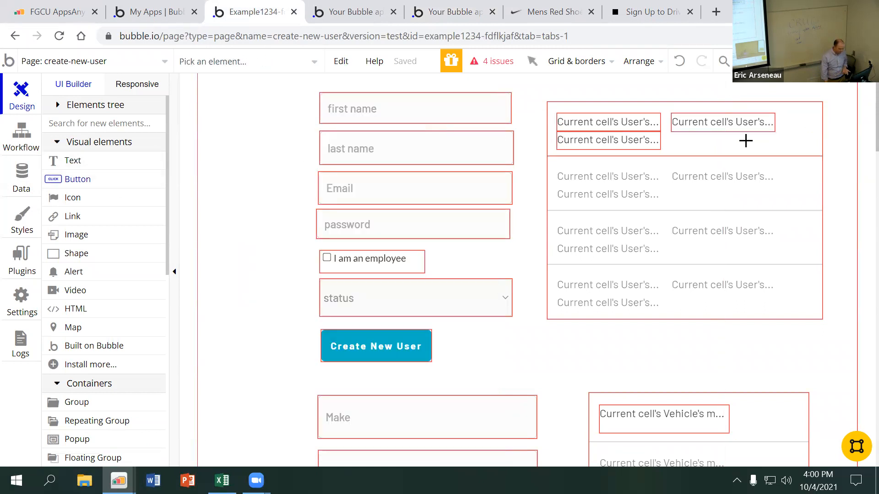
pyautogui.moveTo(738, 138)
pyautogui.mouseDown()
pyautogui.moveTo(769, 147)
pyautogui.moveTo(762, 150)
pyautogui.mouseUp()
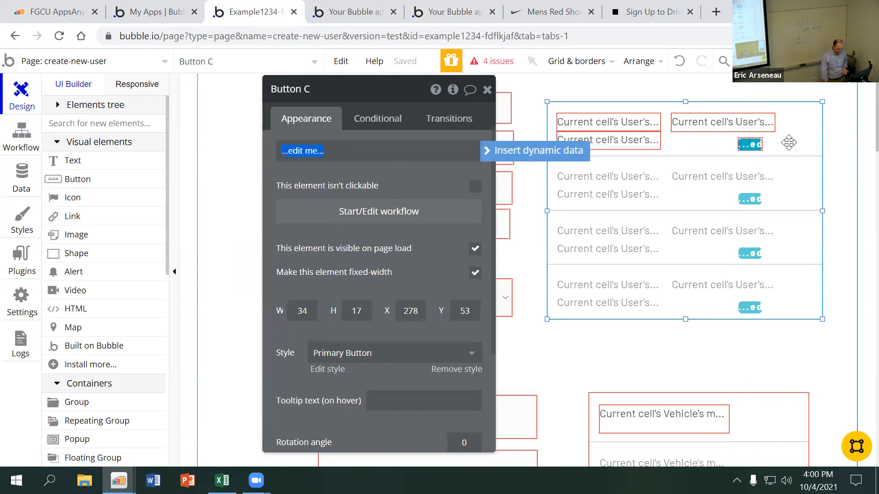
pyautogui.click(747, 147)
pyautogui.press('Delete')
# Draw an icon about 31 by 19 px below the status text in the user cell and set it to fa-trash-o
pyautogui.click(95, 196)
pyautogui.moveTo(694, 136); pyautogui.dragTo(716, 150)
pyautogui.write('tra')
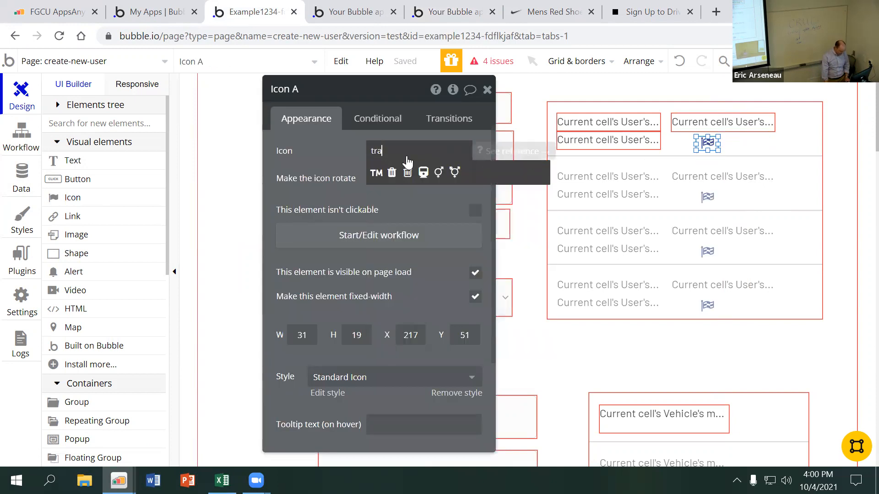
pyautogui.click(408, 172)
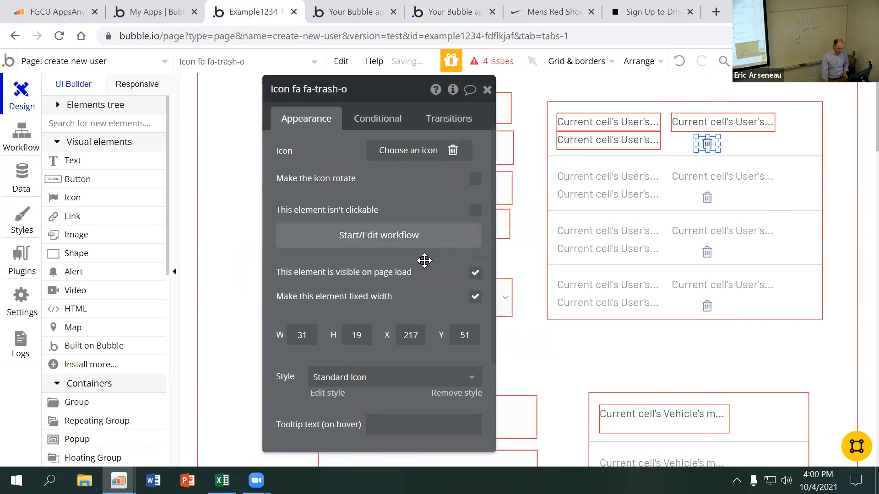
# Create a workflow for the trash icon's click event that deletes Current cell's User
pyautogui.click(419, 234)
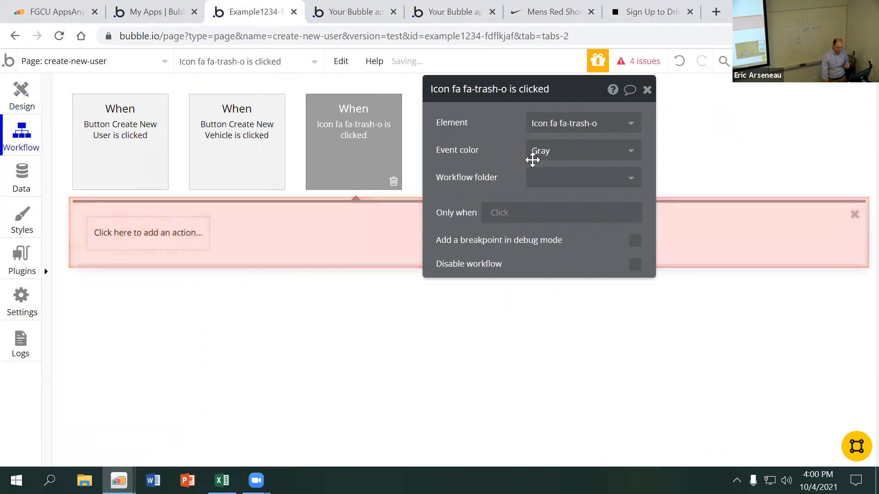
pyautogui.click(186, 245)
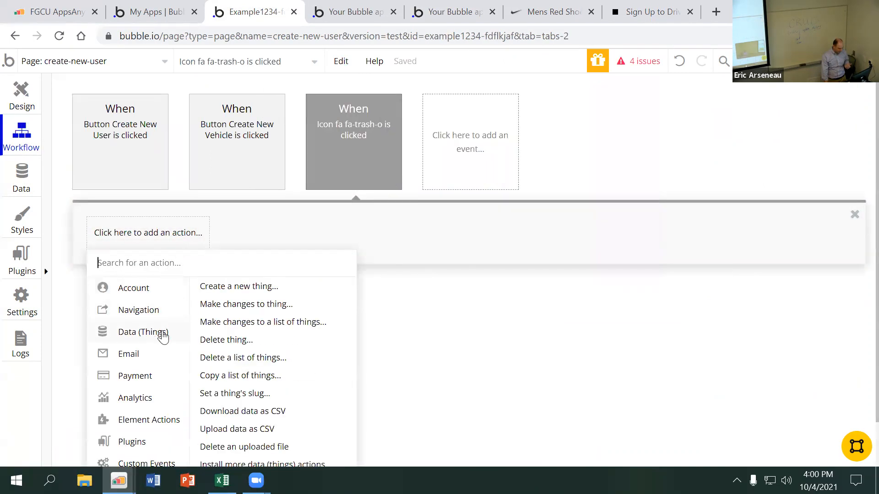
pyautogui.click(231, 345)
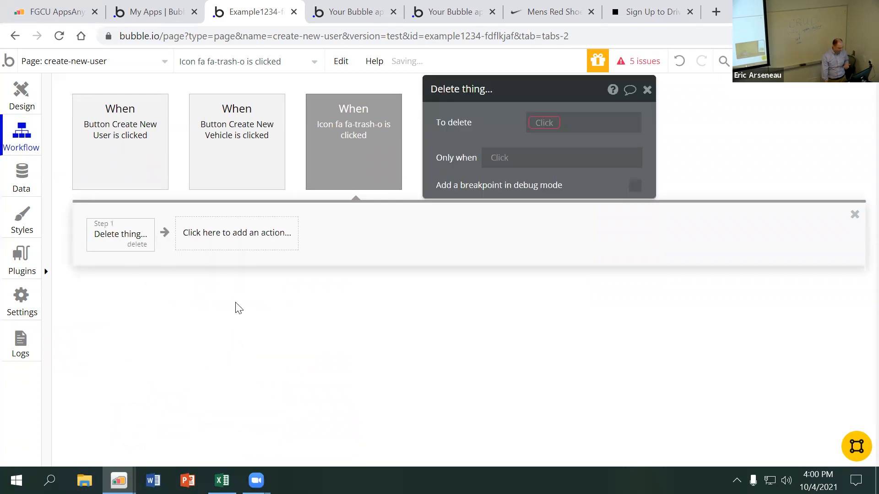
pyautogui.click(549, 124)
pyautogui.click(555, 139)
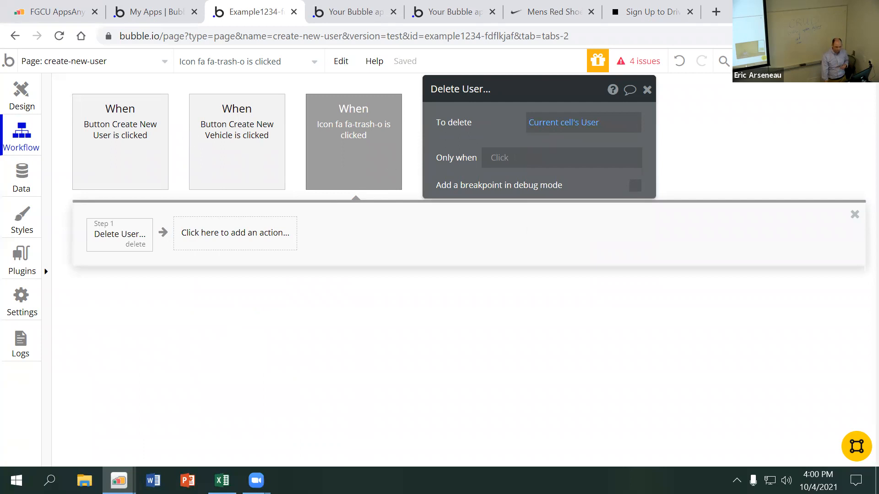
# Preview the page and delete the second user in the list with its trash icon
pyautogui.click(824, 61)
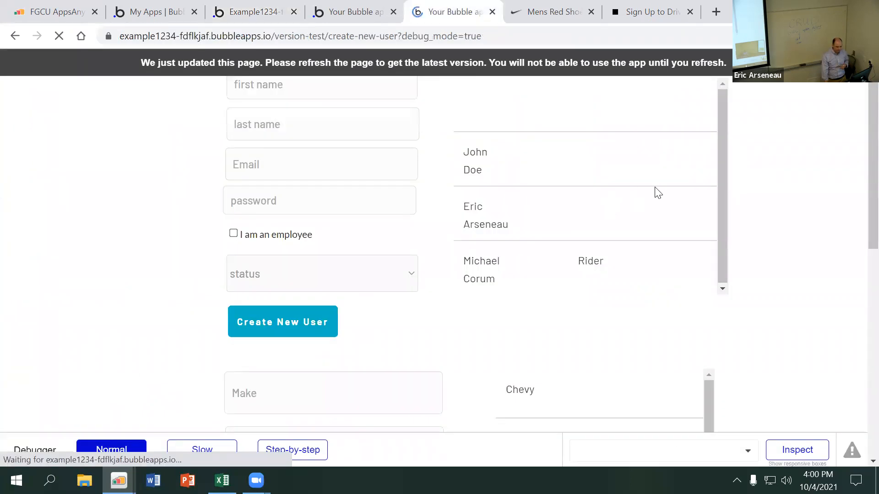
pyautogui.click(613, 175)
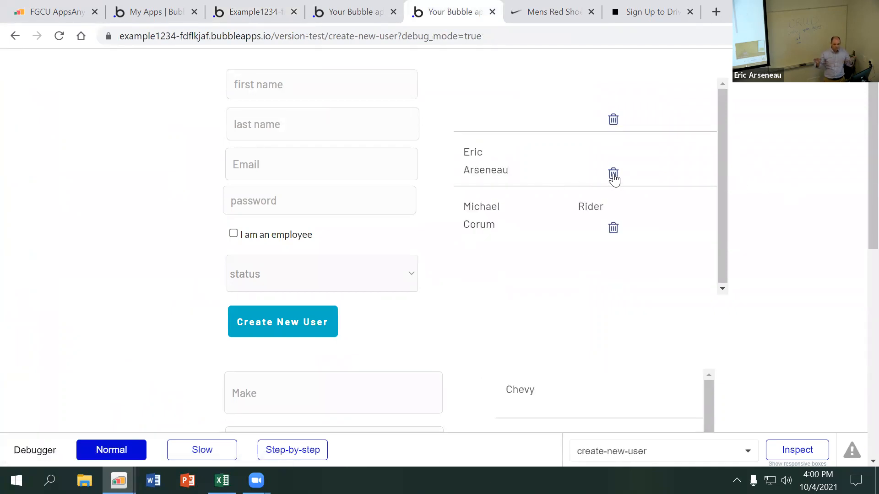